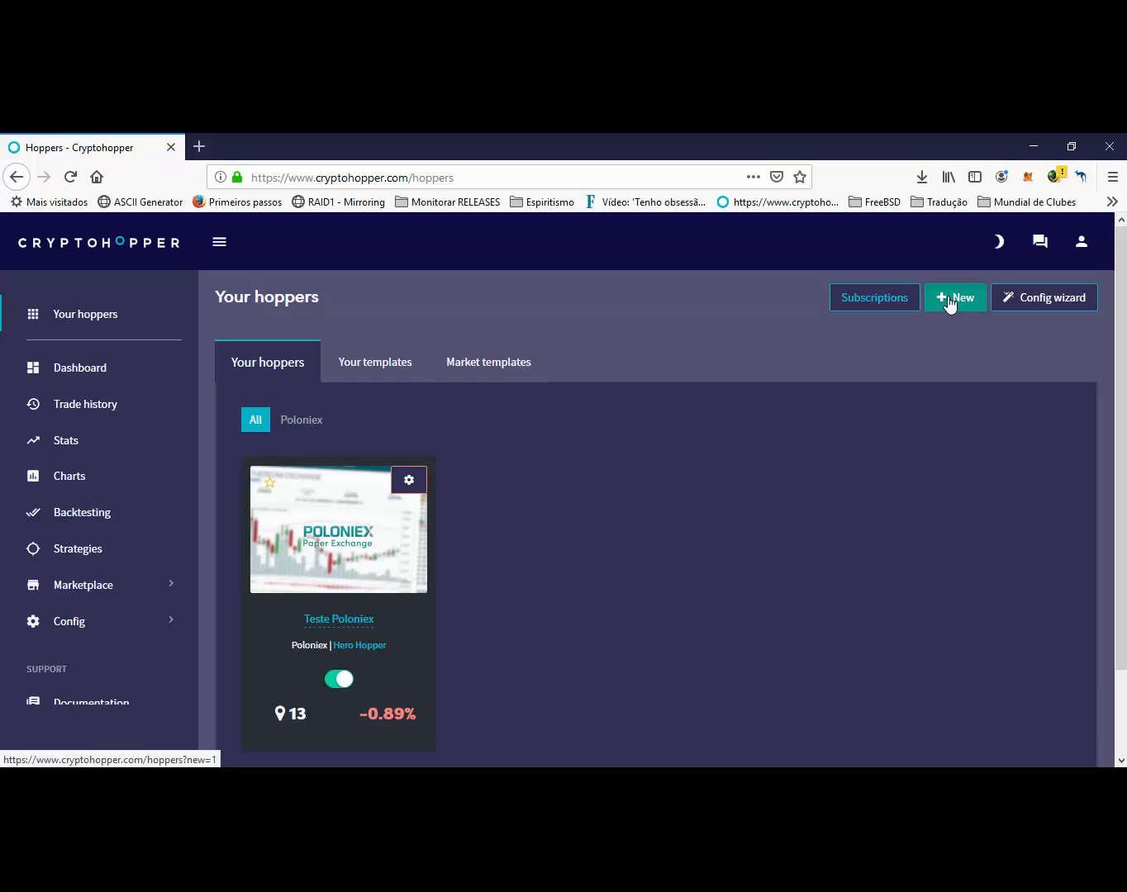
- Start a new hopper, dismiss the academy introduction and choose the Bittrex Hopper BTC template
click(948, 304)
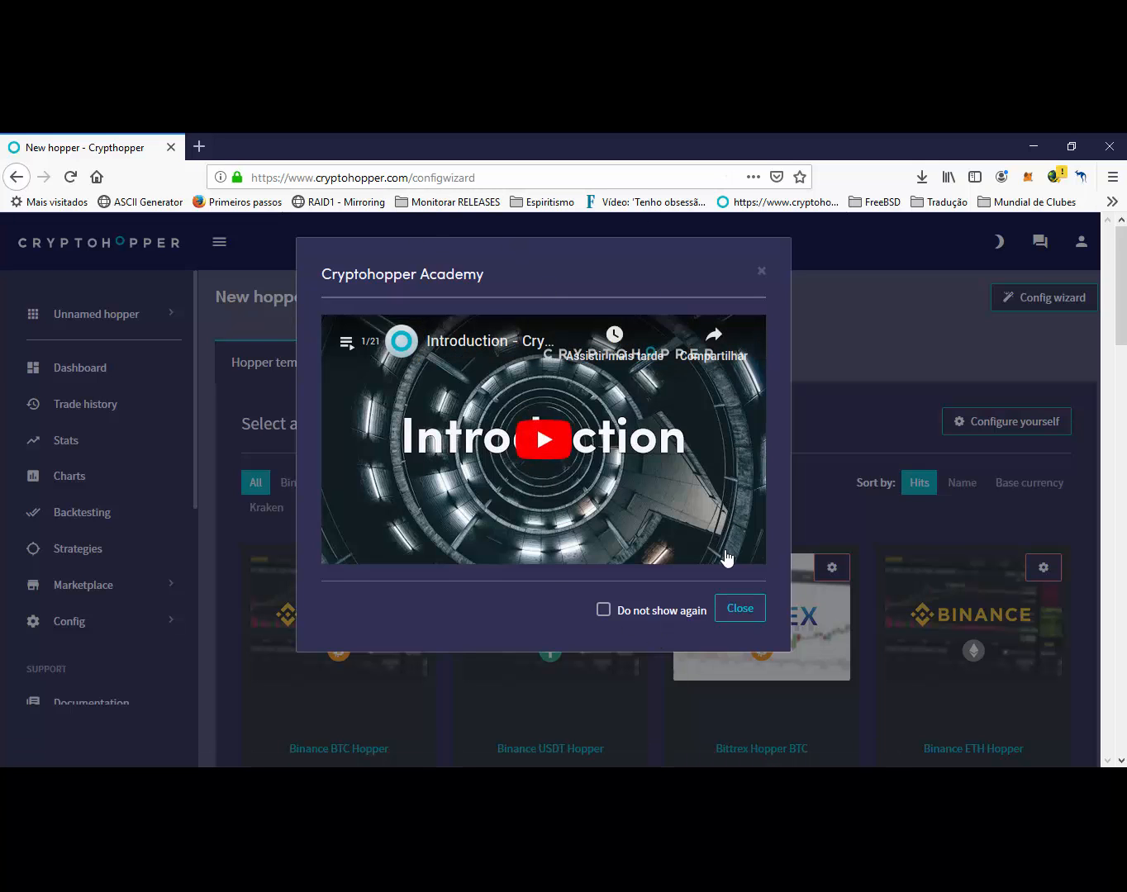
click(740, 610)
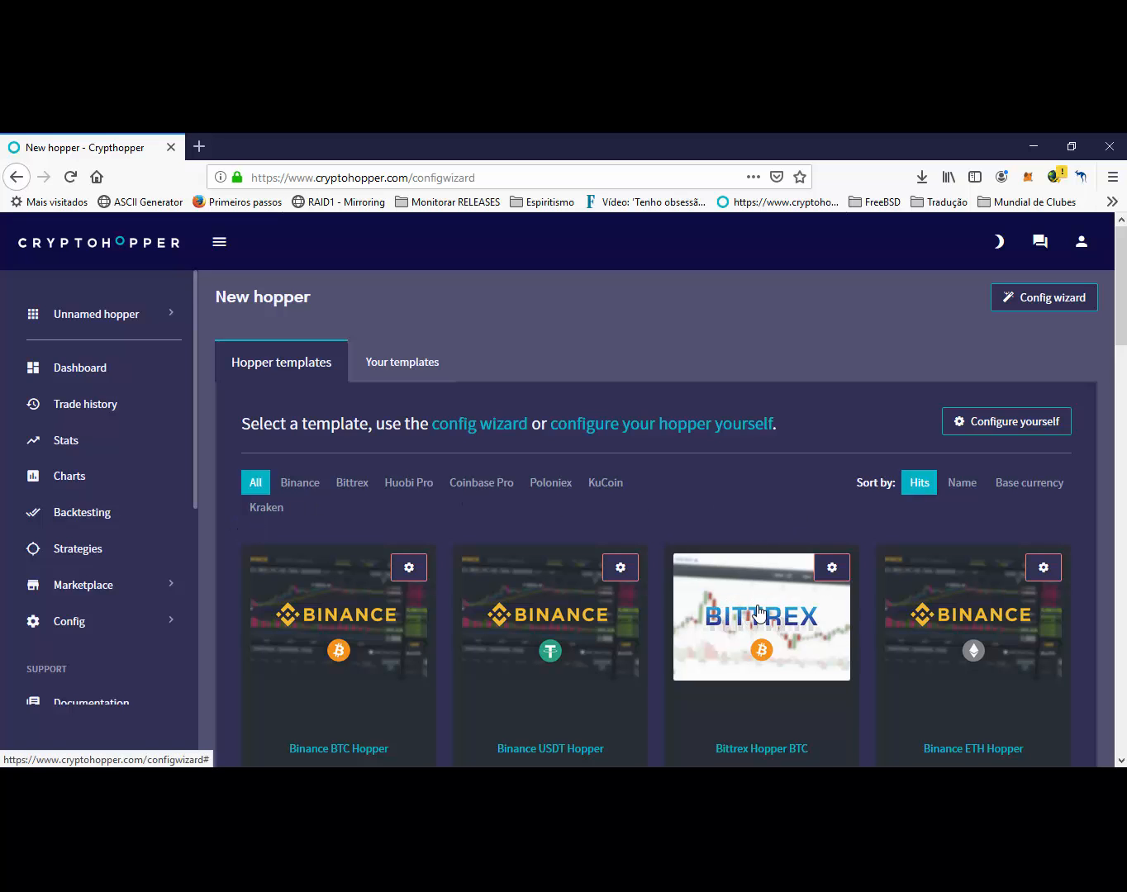
scroll(756, 615, down, 2)
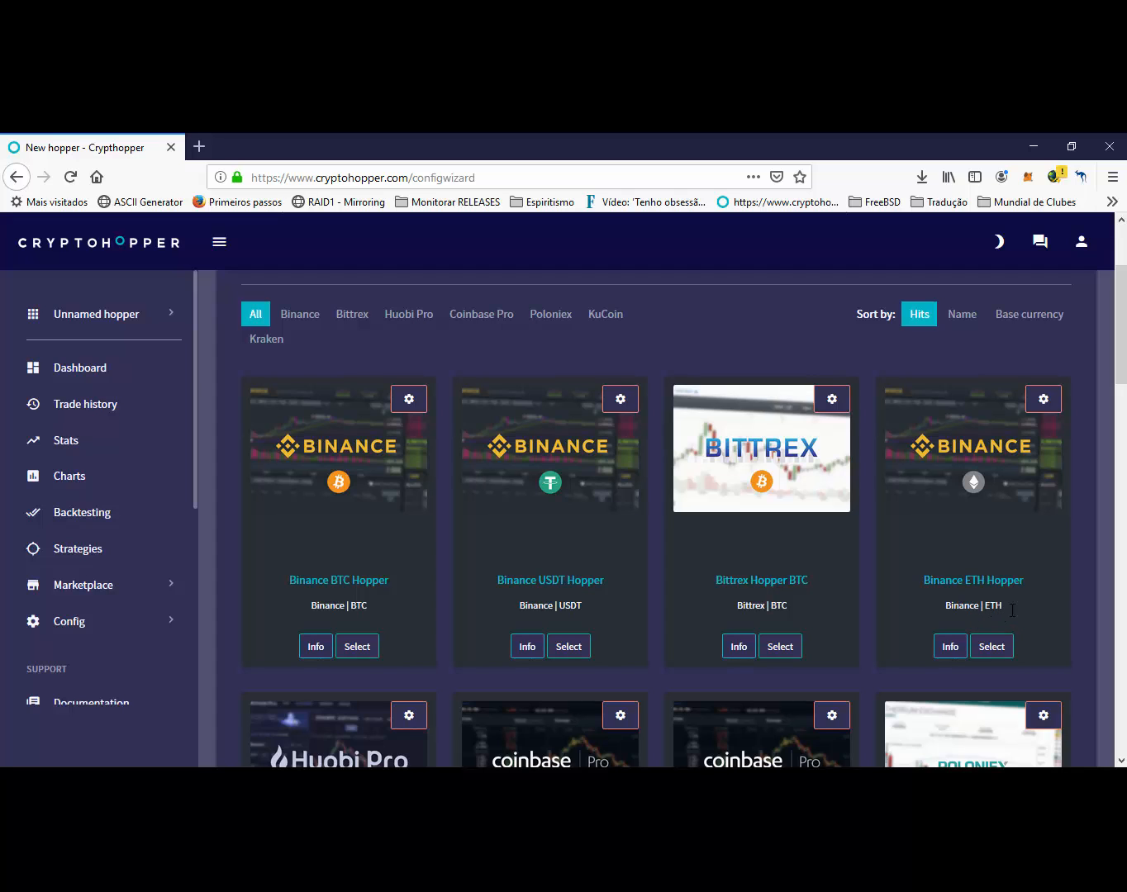
scroll(886, 584, down, 4)
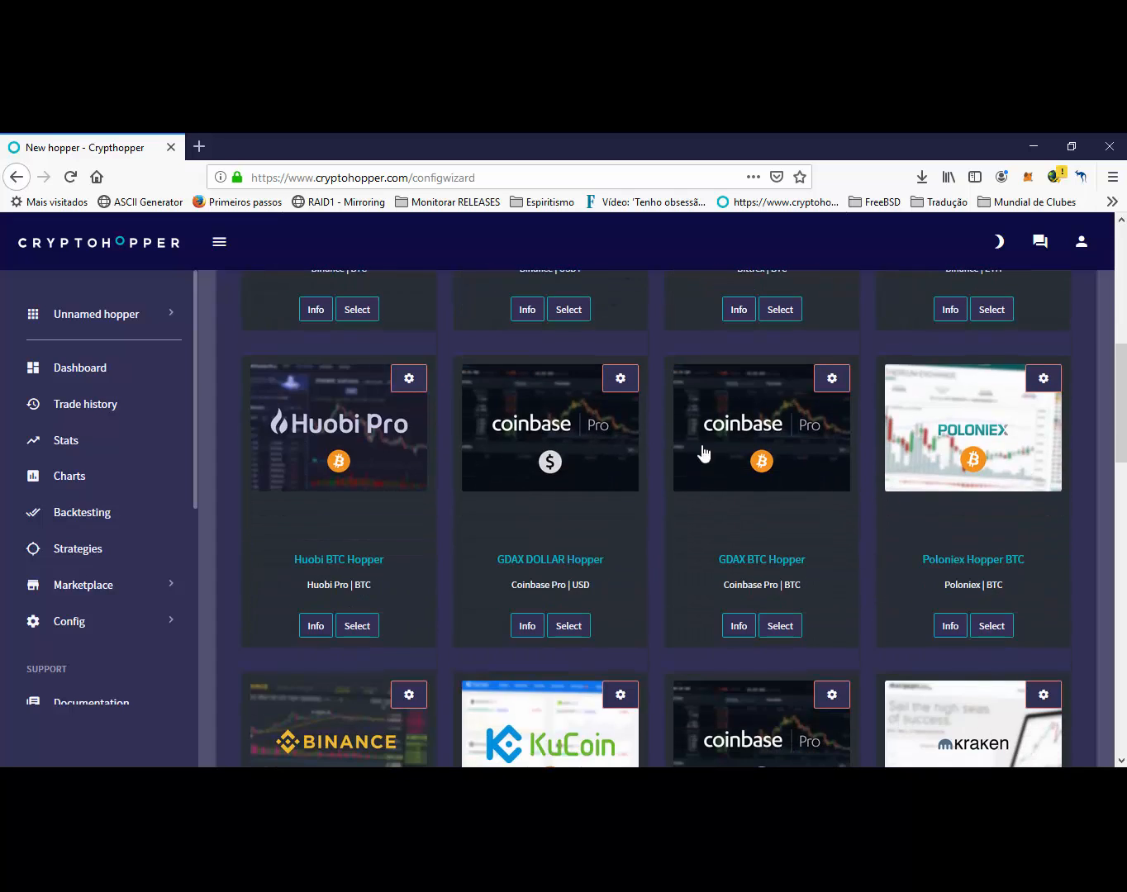
scroll(572, 537, down, 3)
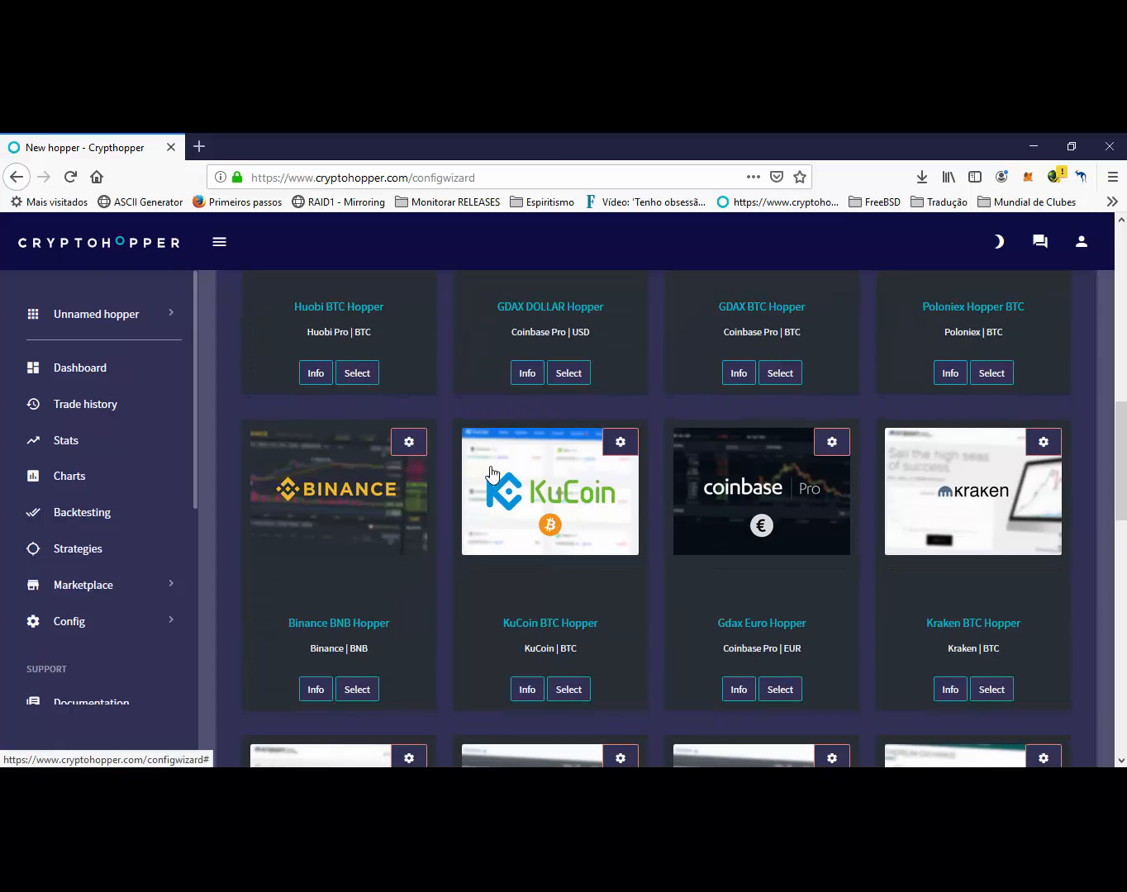
scroll(529, 585, down, 4)
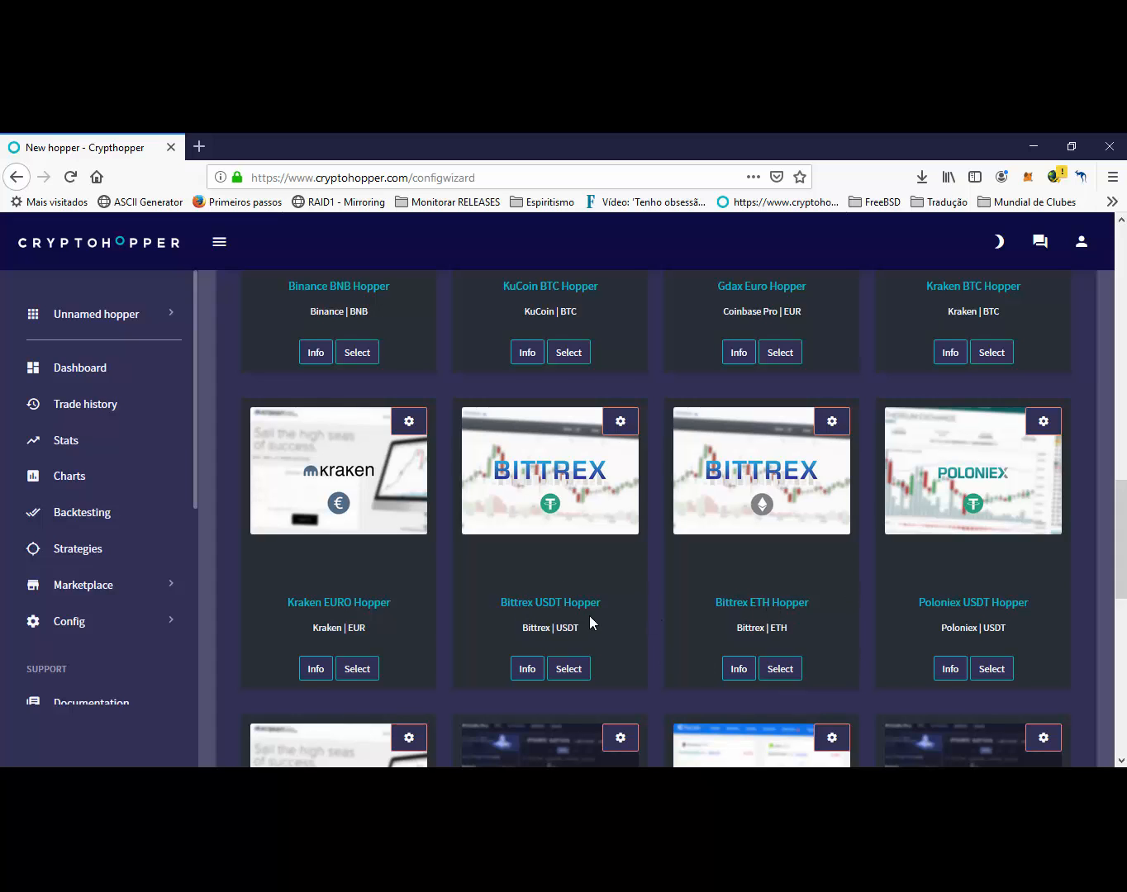
scroll(612, 630, down, 4)
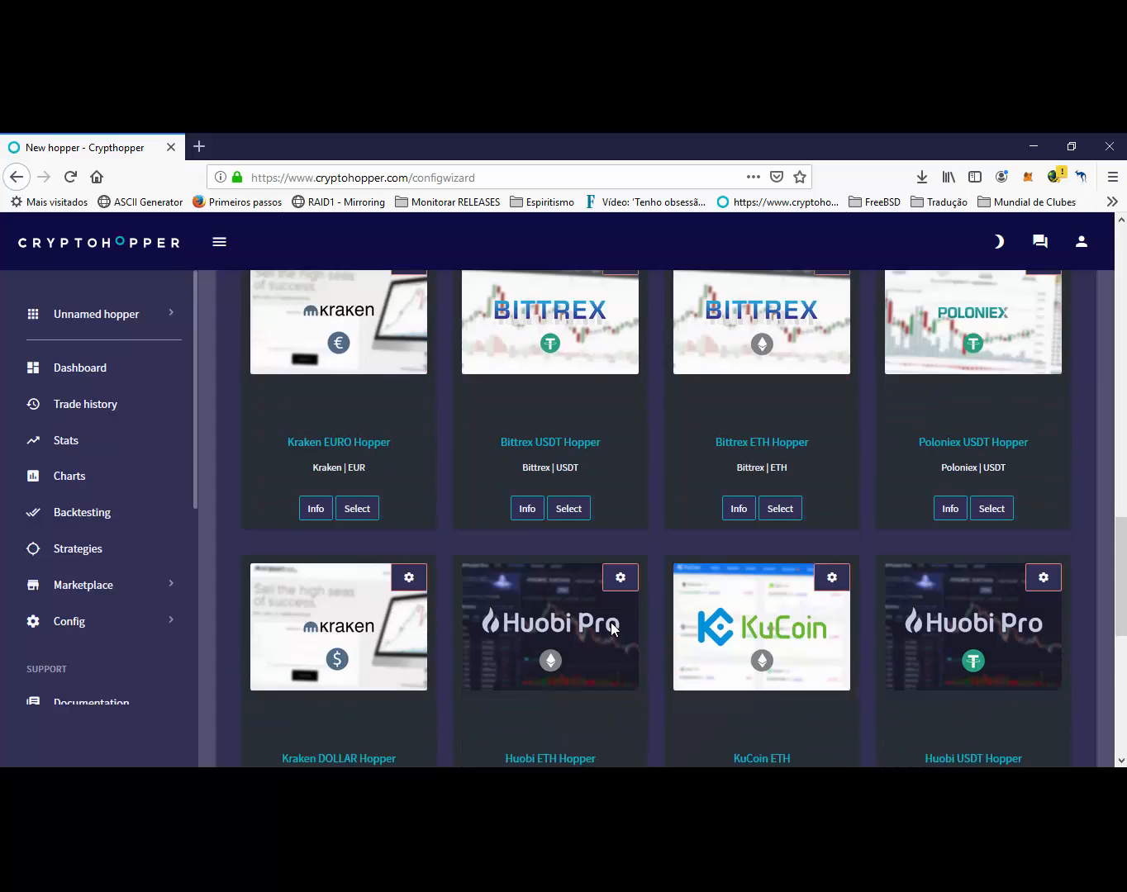
scroll(611, 630, down, 4)
scroll(611, 630, up, 15)
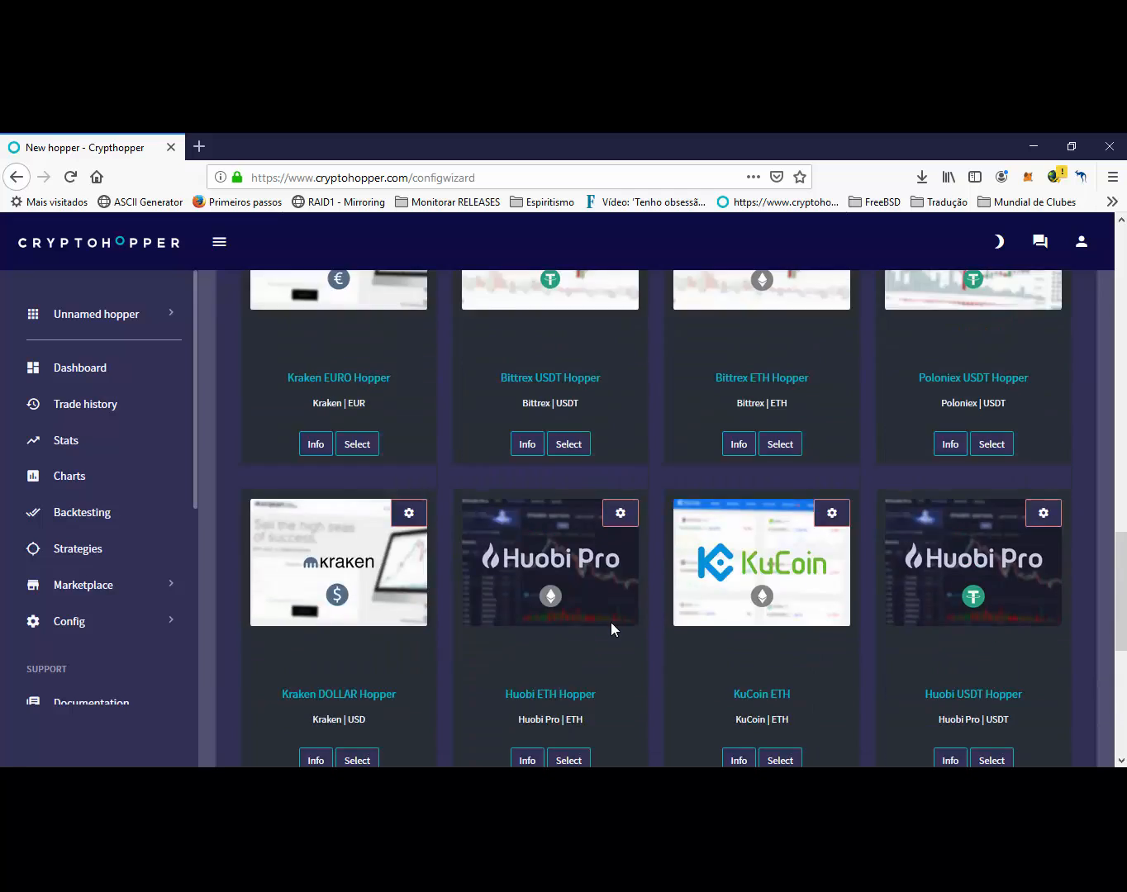
scroll(611, 629, up, 3)
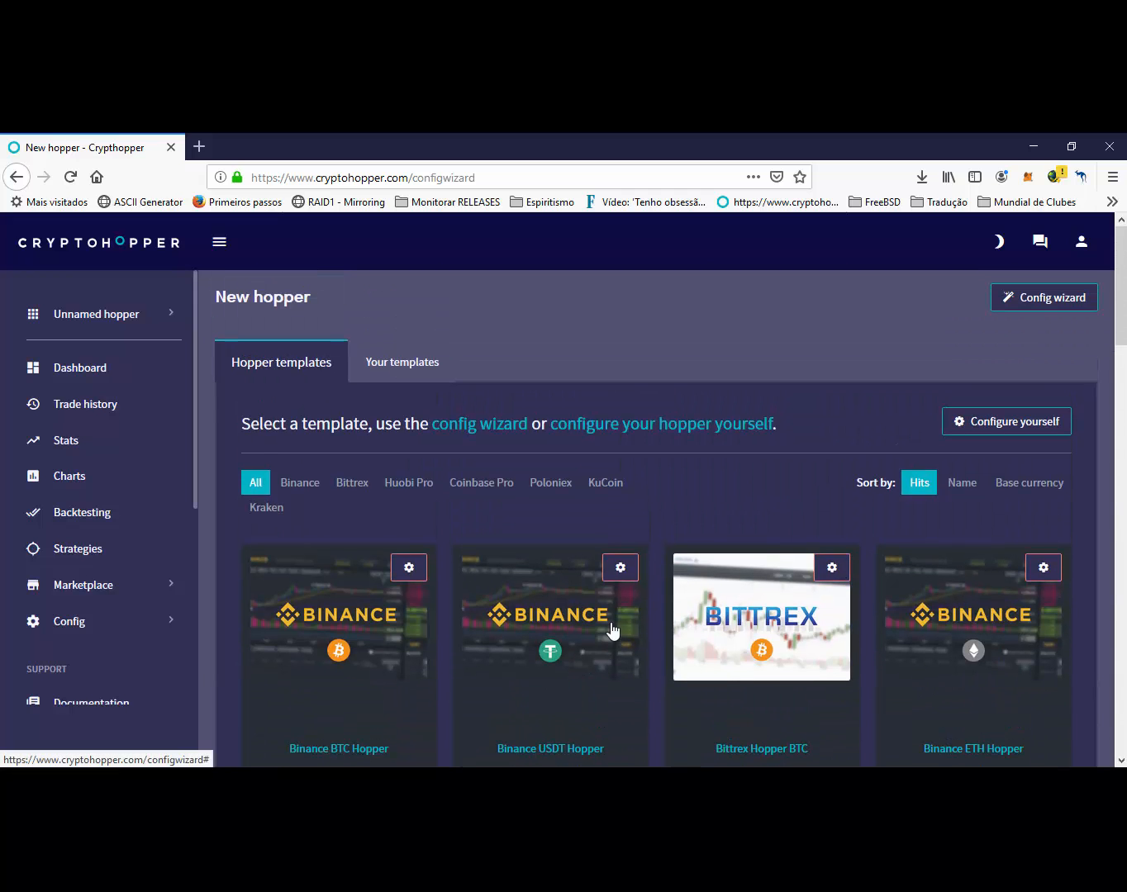
scroll(611, 630, down, 7)
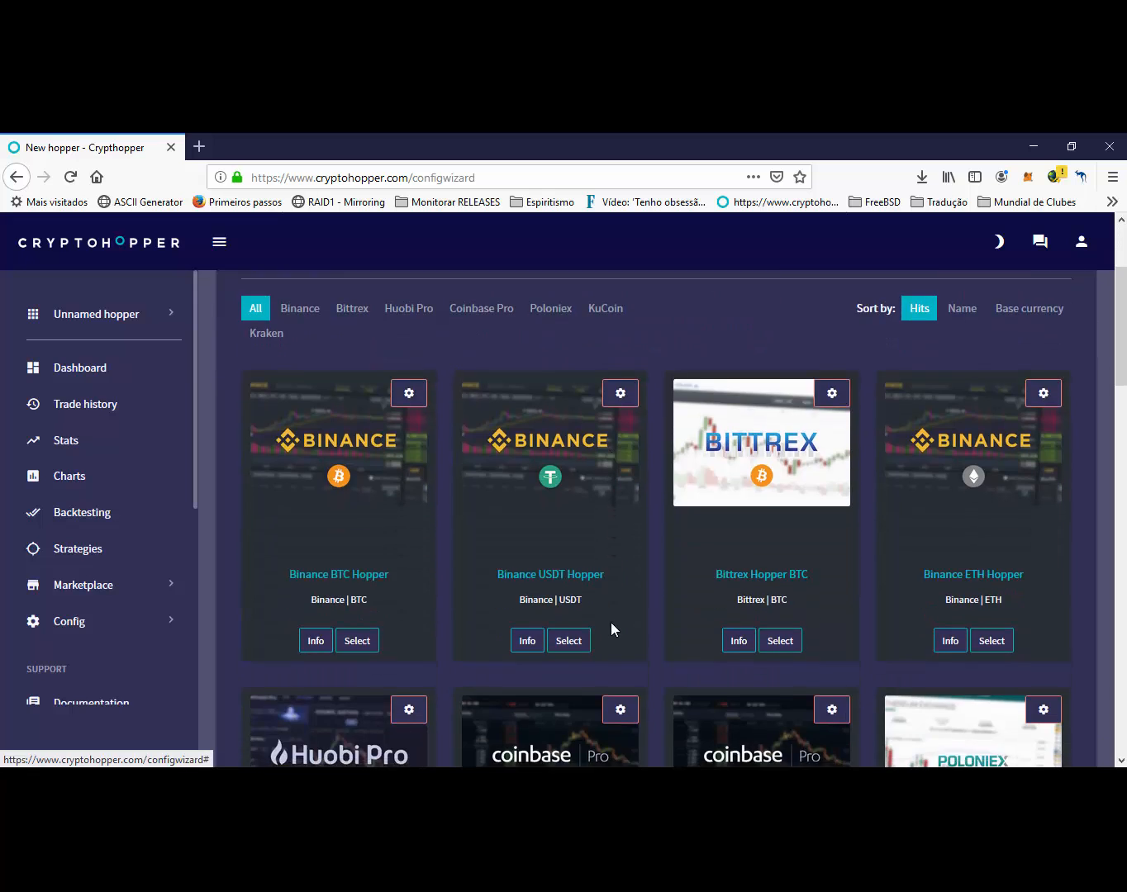
scroll(614, 630, up, 5)
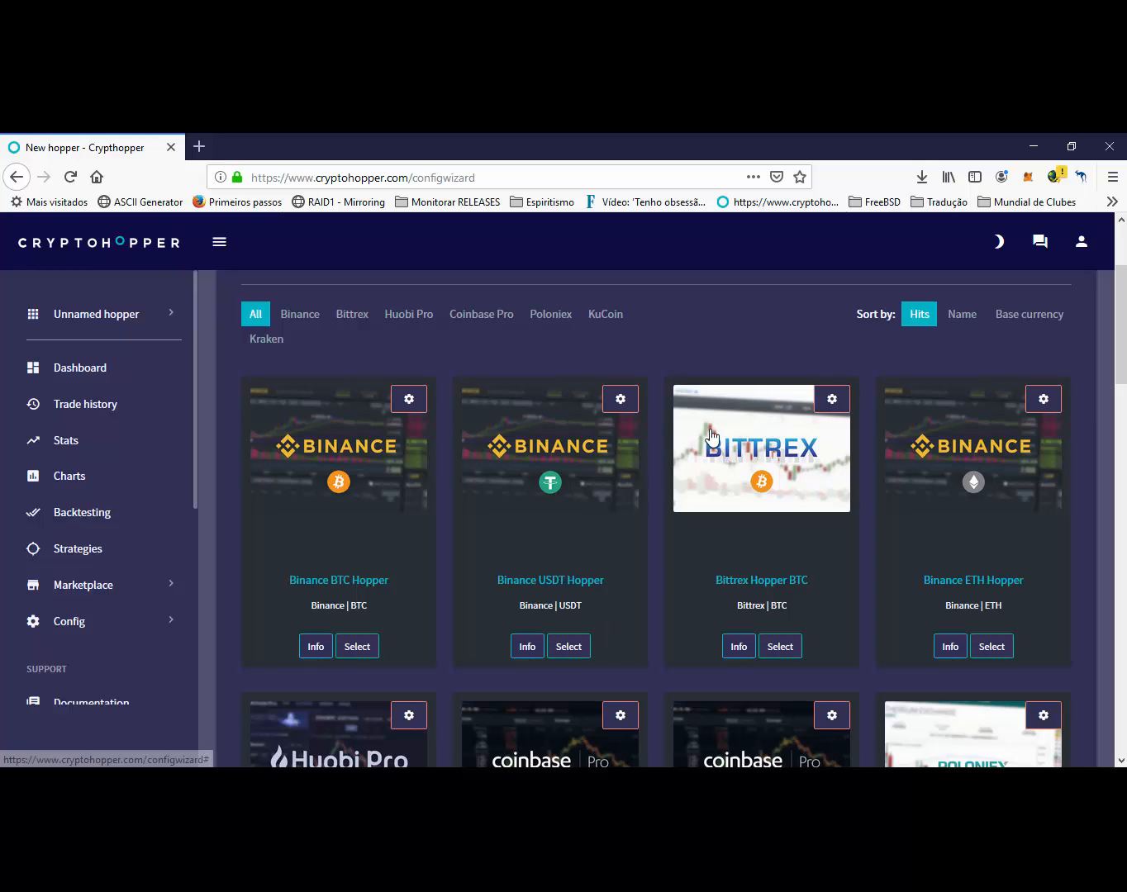
click(781, 650)
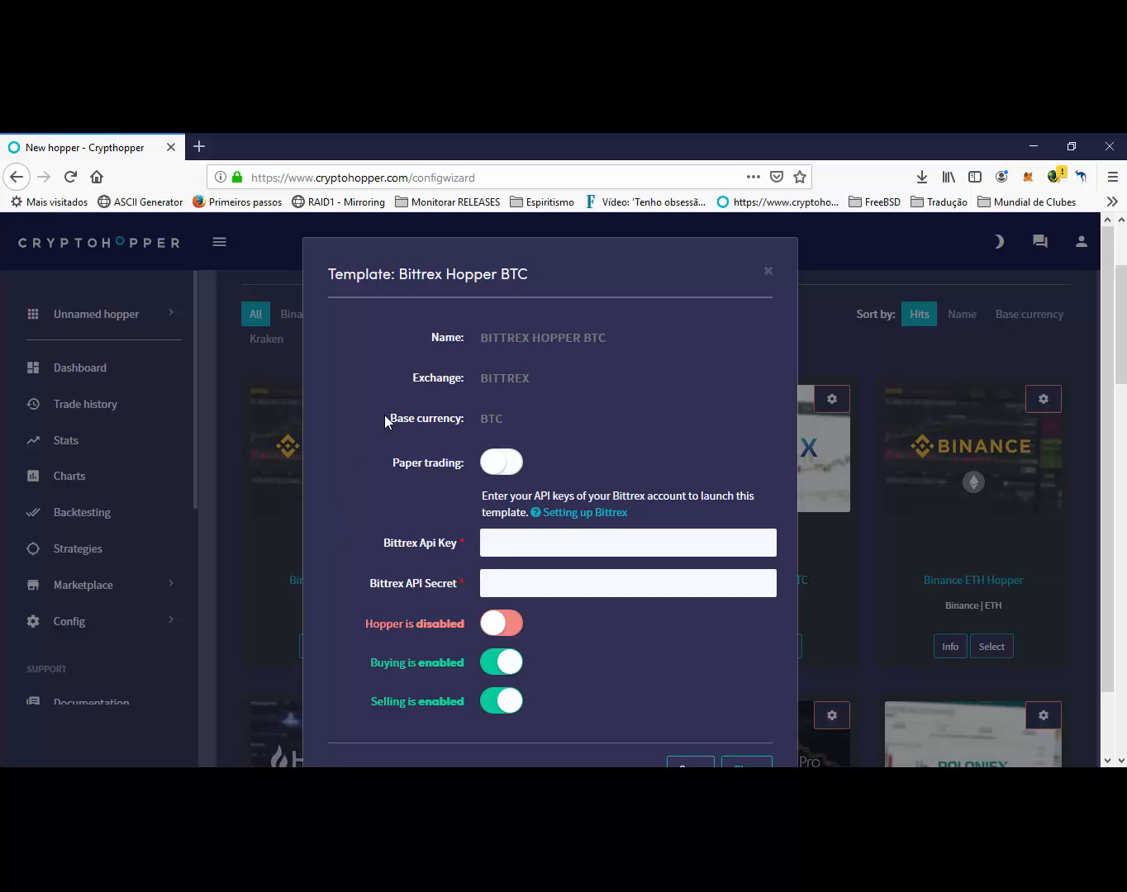
- Try filling the Bittrex API Key and API Secret fields with a saved login, and clear both fields again
click(502, 546)
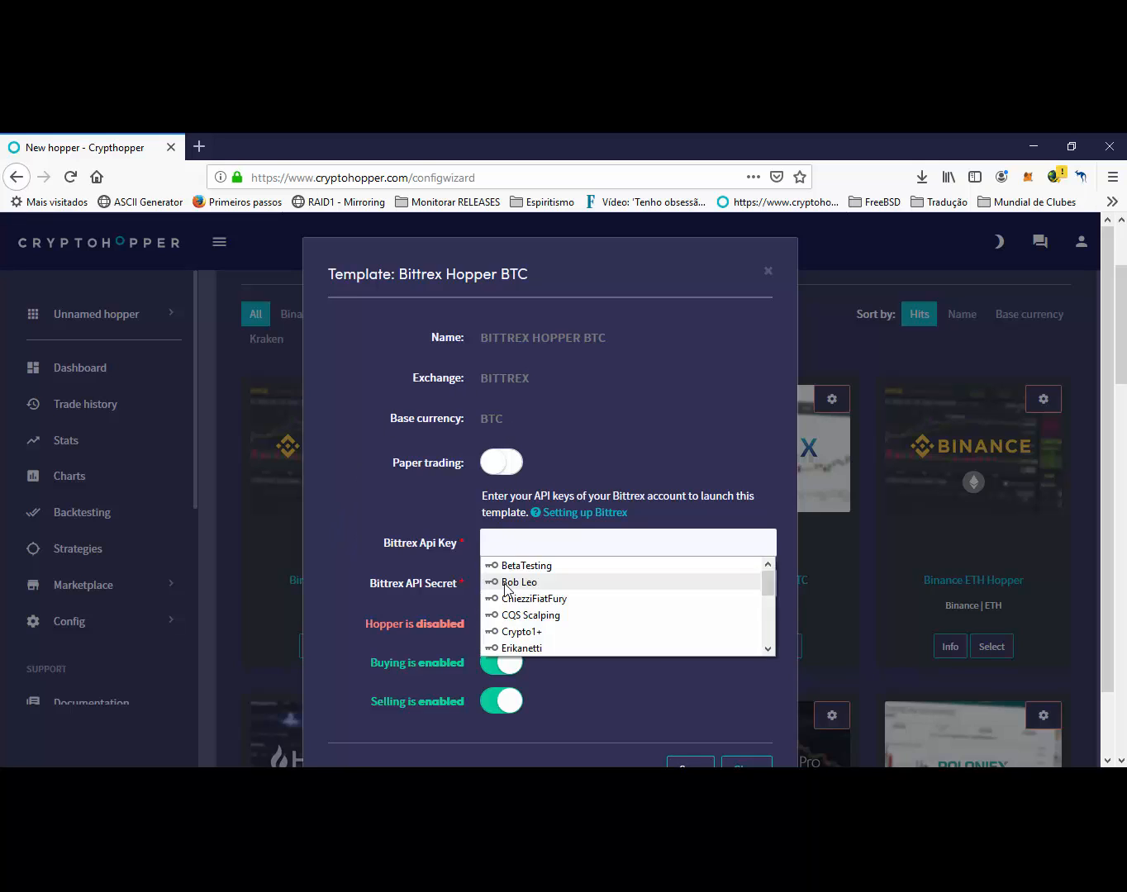
click(505, 582)
key(Down)
key(ctrl+a)
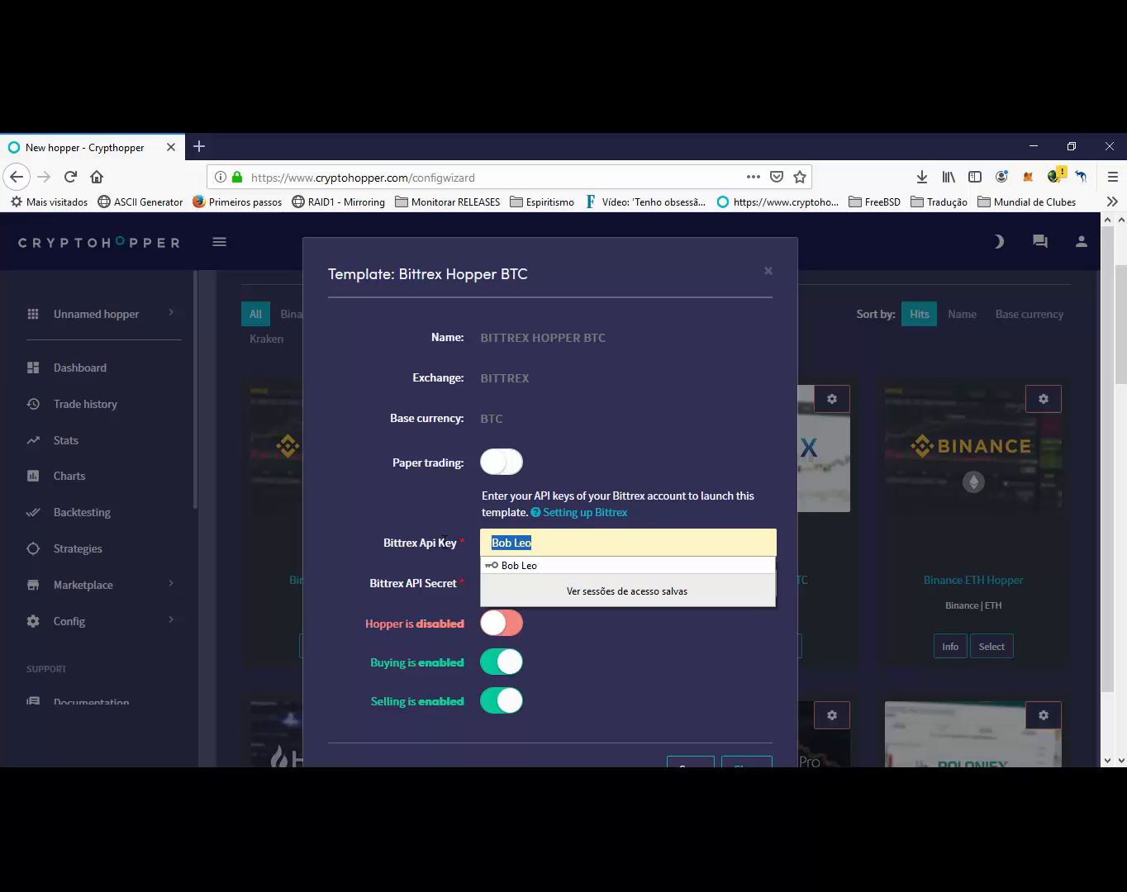
key(BackSpace)
key(Tab)
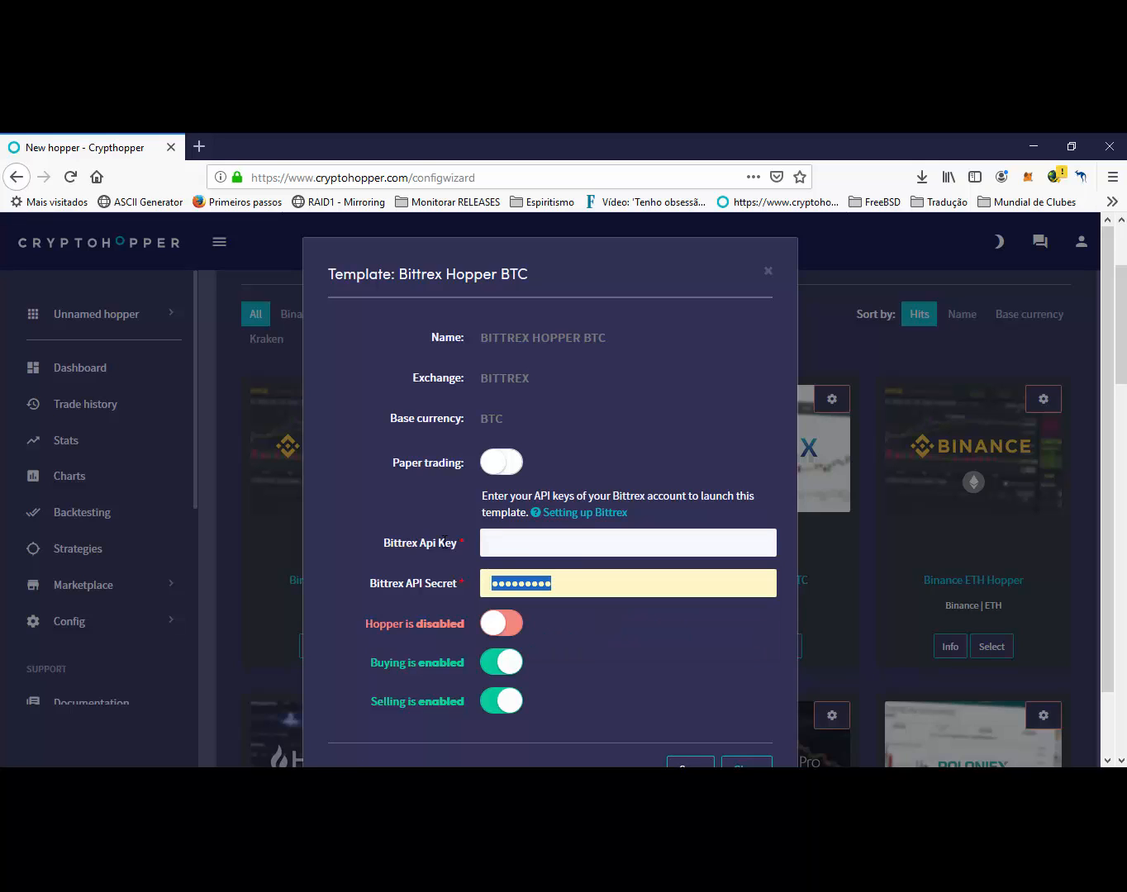
key(BackSpace)
key(Down)
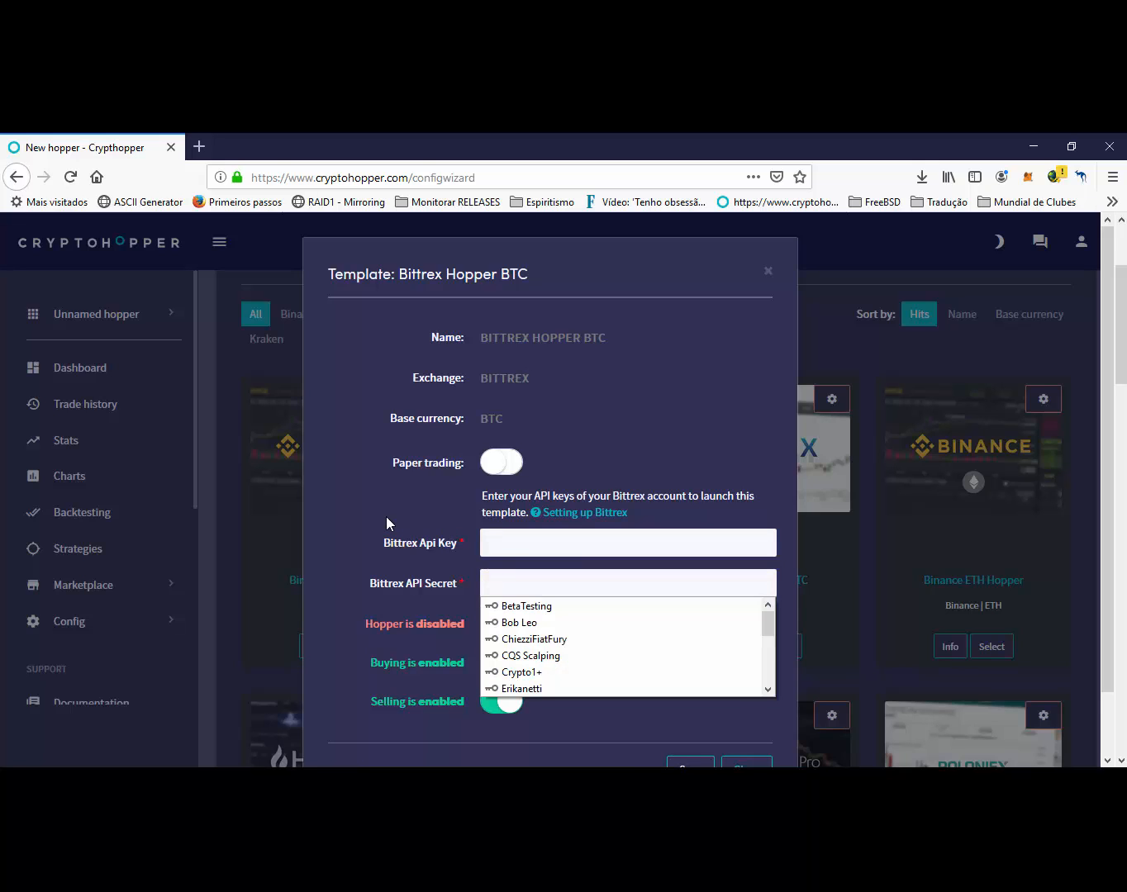
key(Escape)
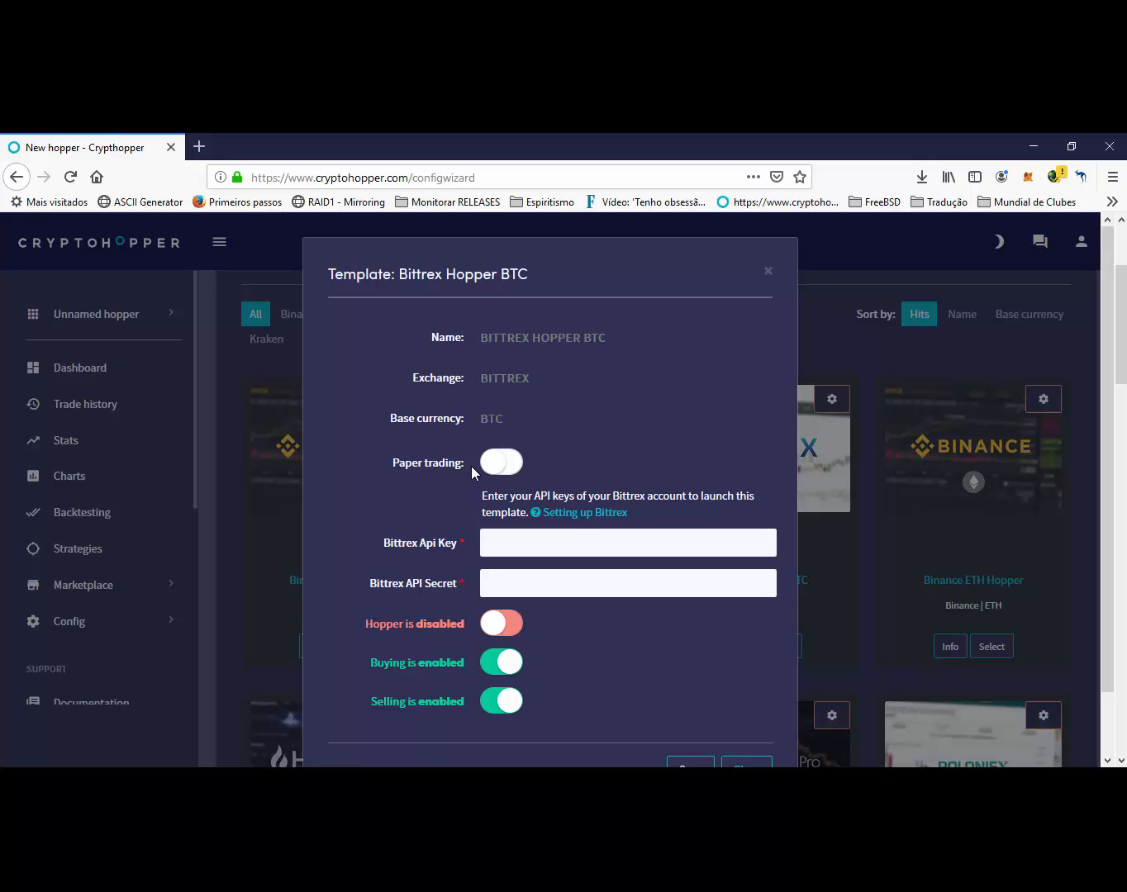
- Enable paper trading for the Bittrex Hopper BTC template and save it, declining to store the login in the browser
click(503, 464)
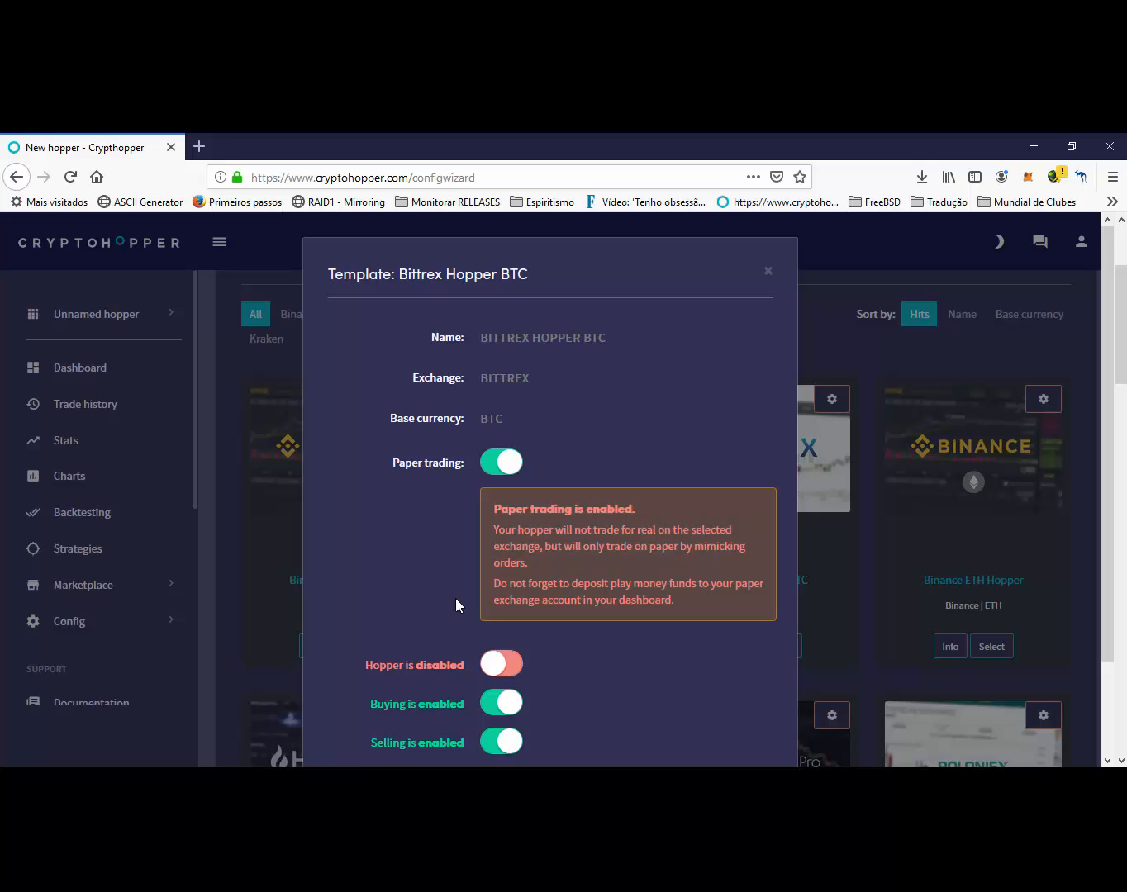
scroll(406, 545, down, 3)
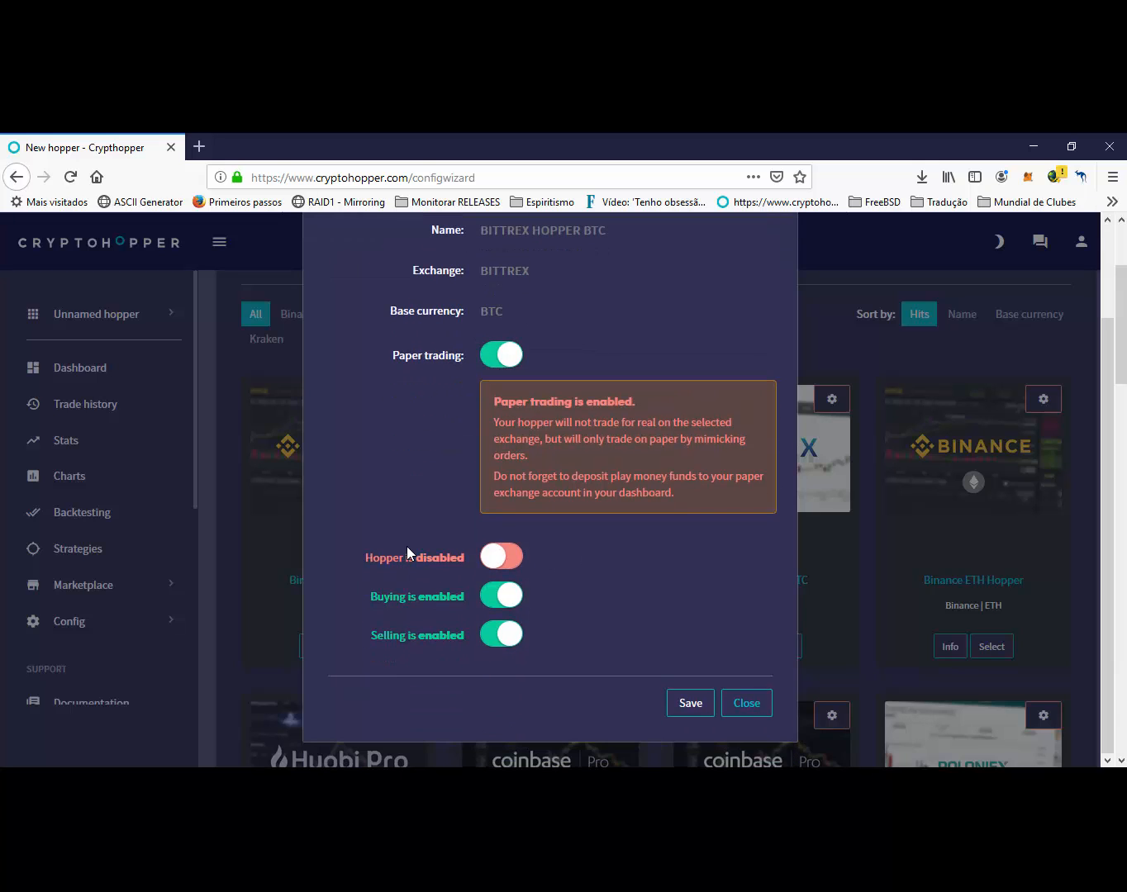
click(690, 704)
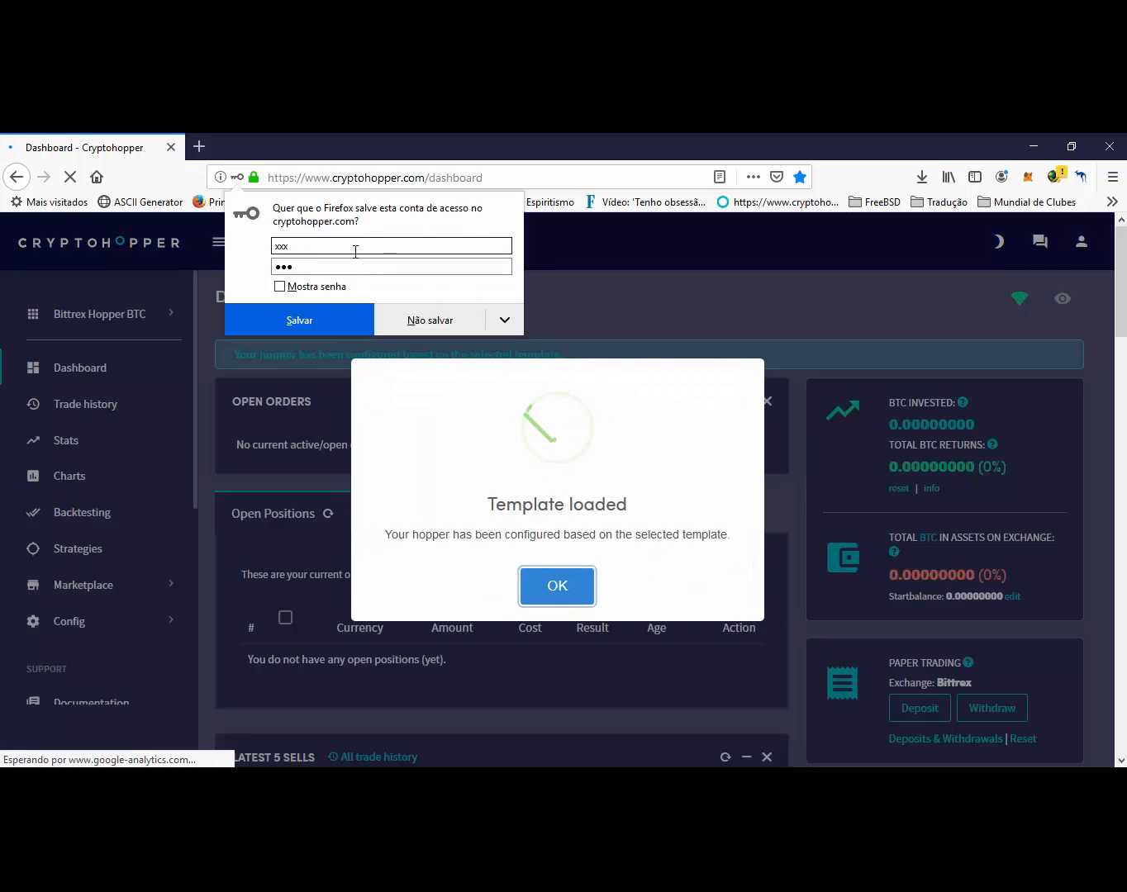
click(430, 327)
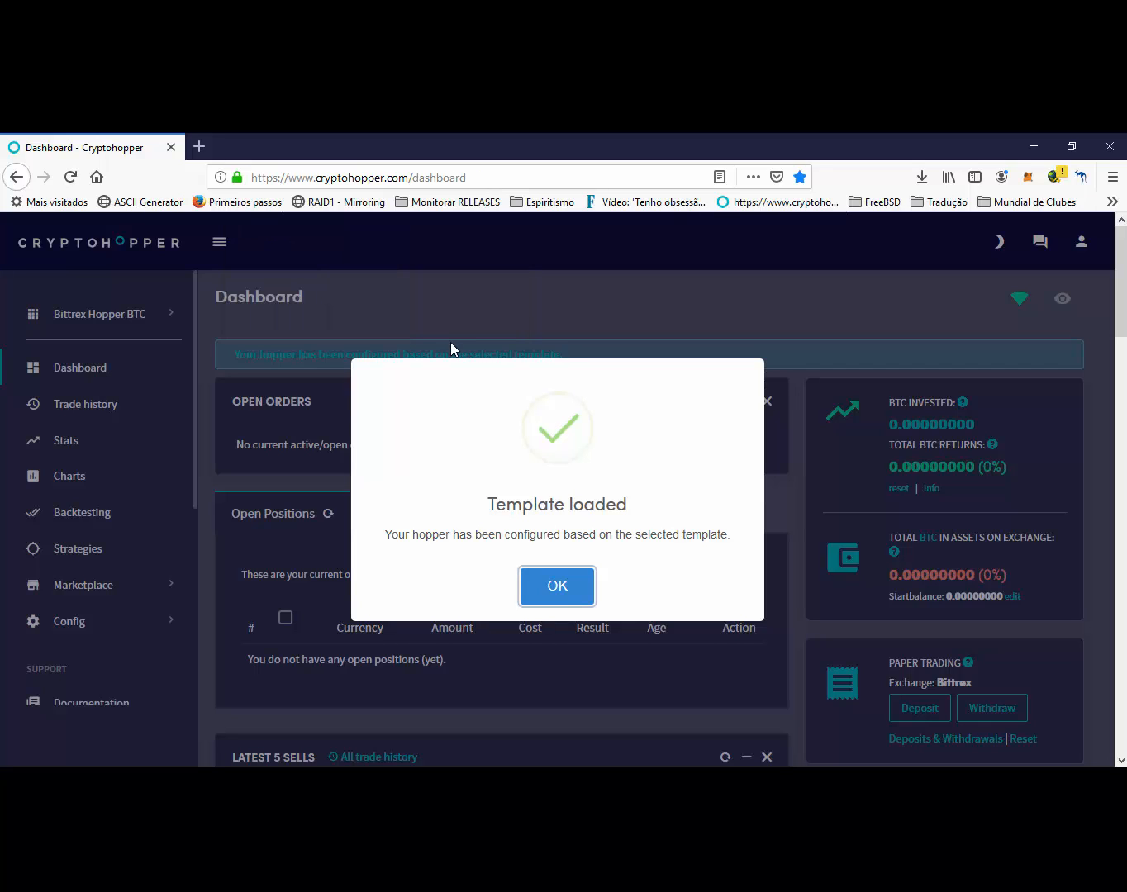
click(558, 586)
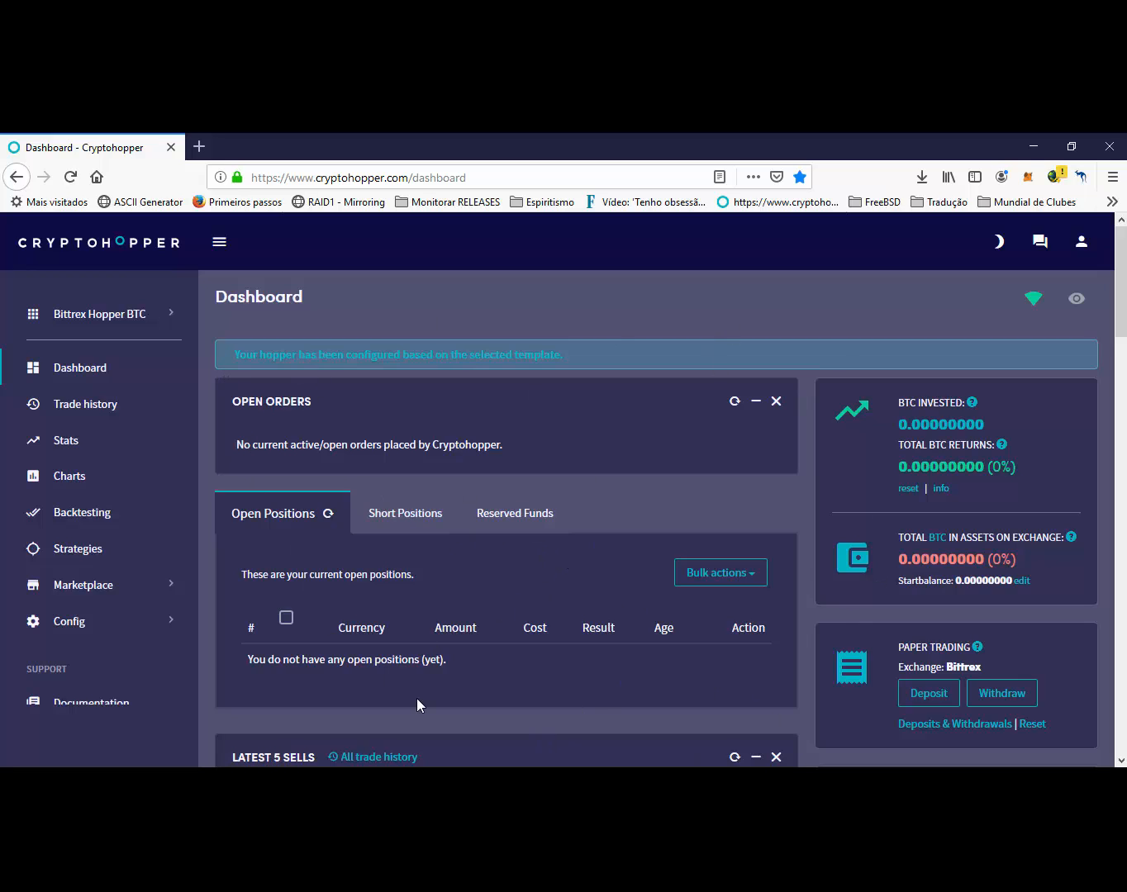
- Examine the Bittrex Hopper BTC dashboard, from open orders and positions to the output and manual buy order sections
scroll(512, 570, down, 5)
scroll(511, 569, down, 3)
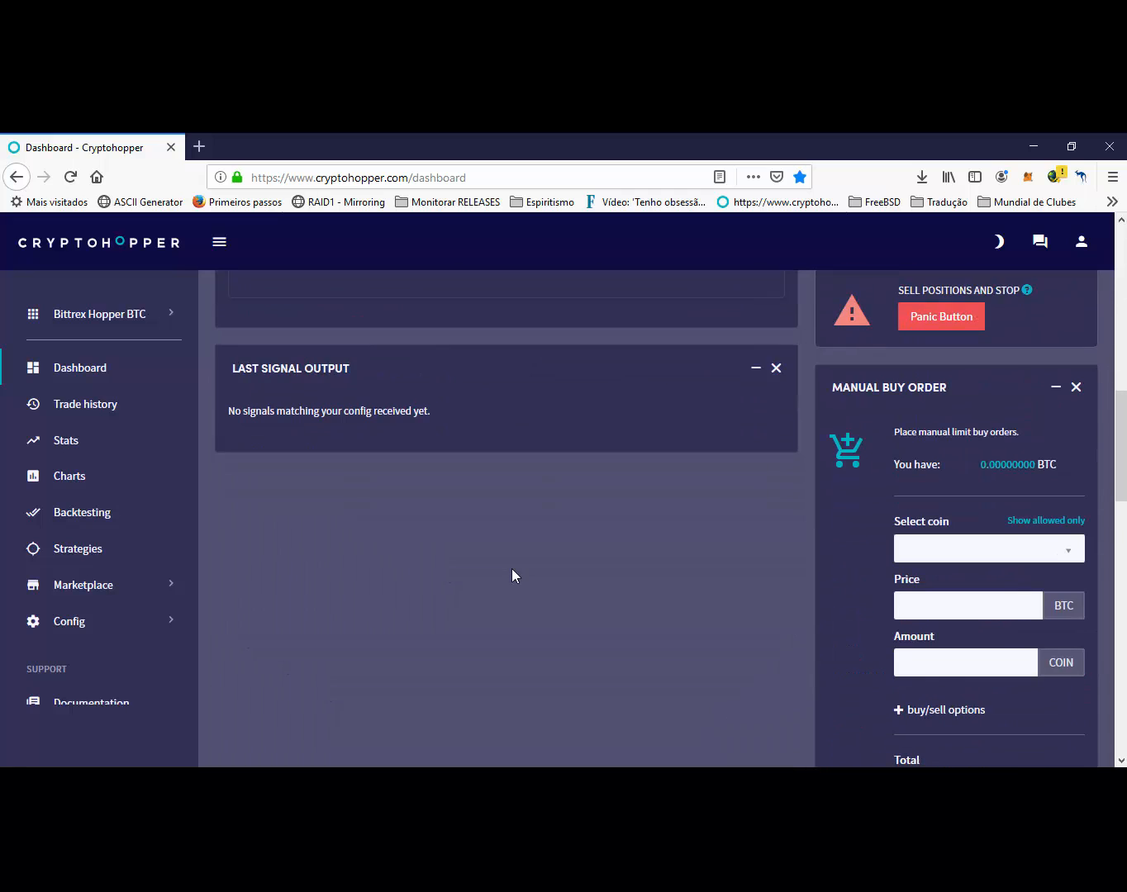
scroll(512, 568, up, 8)
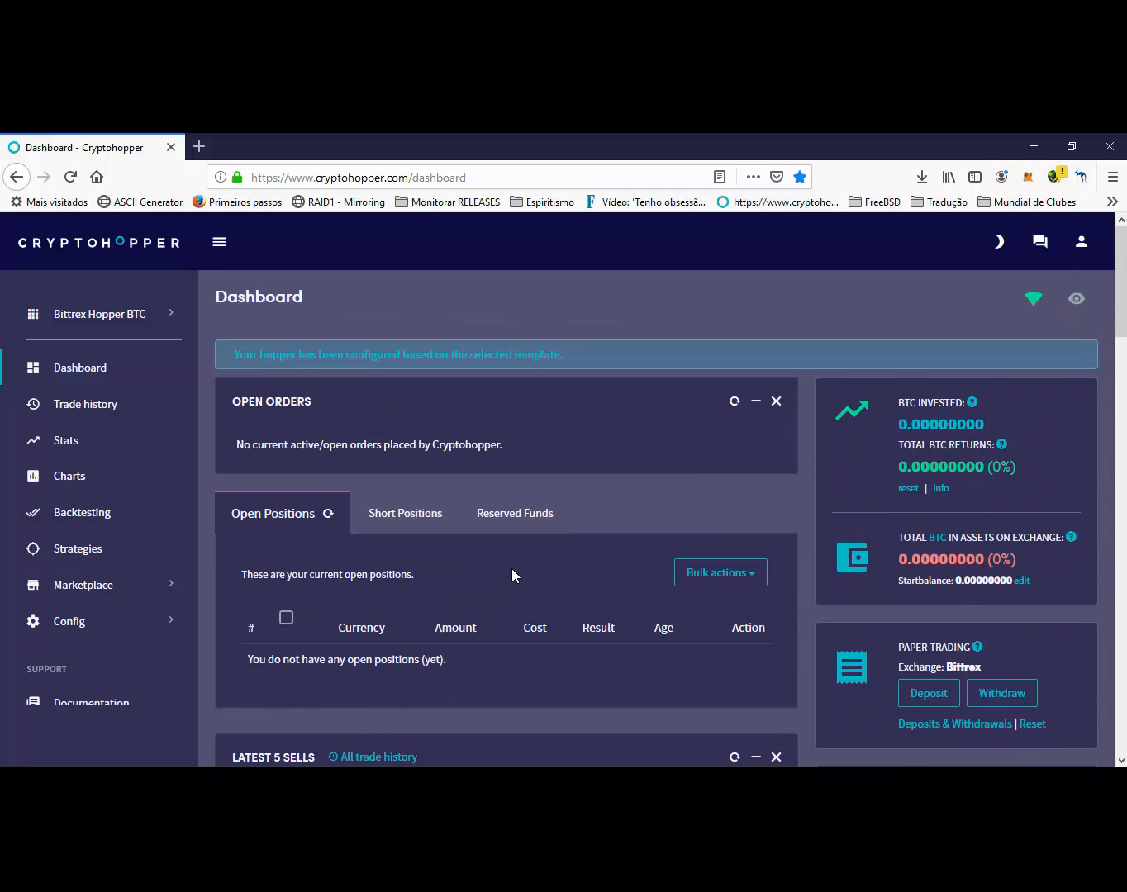
scroll(511, 569, down, 10)
scroll(512, 569, up, 8)
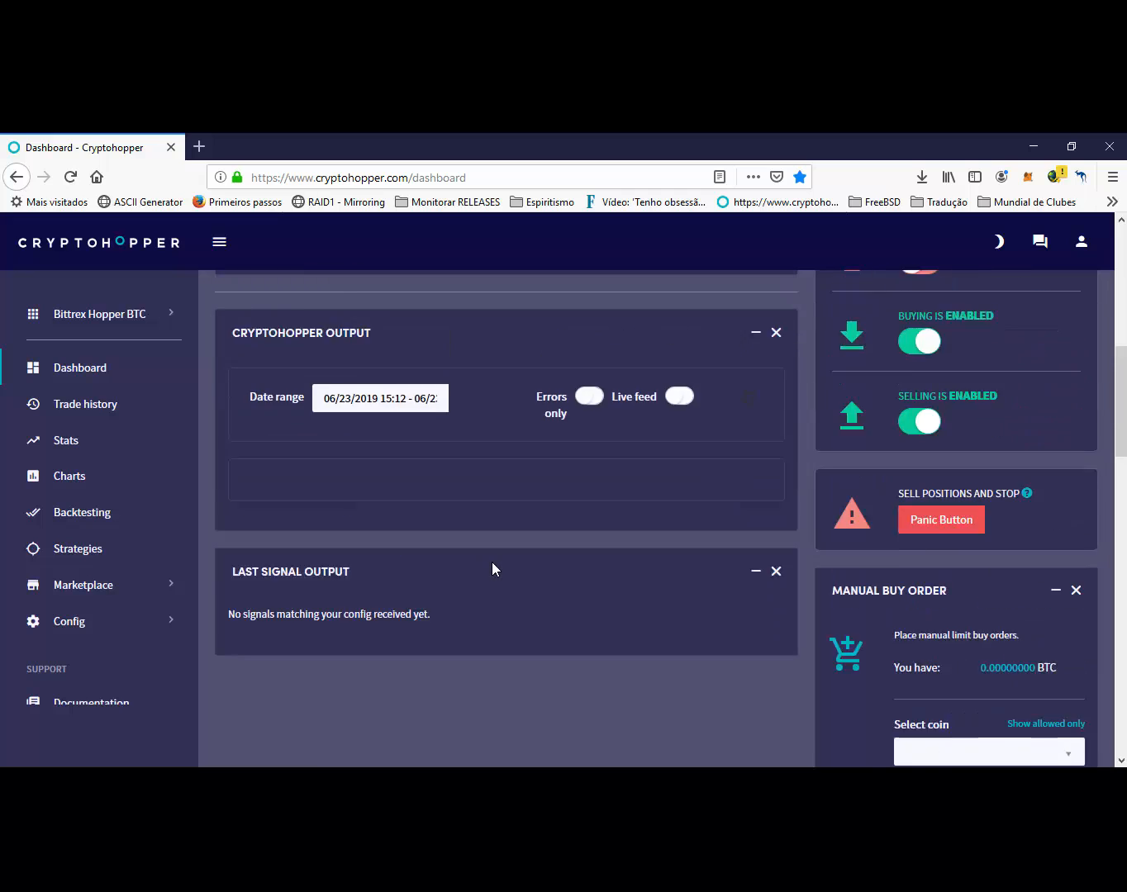
scroll(492, 570, up, 2)
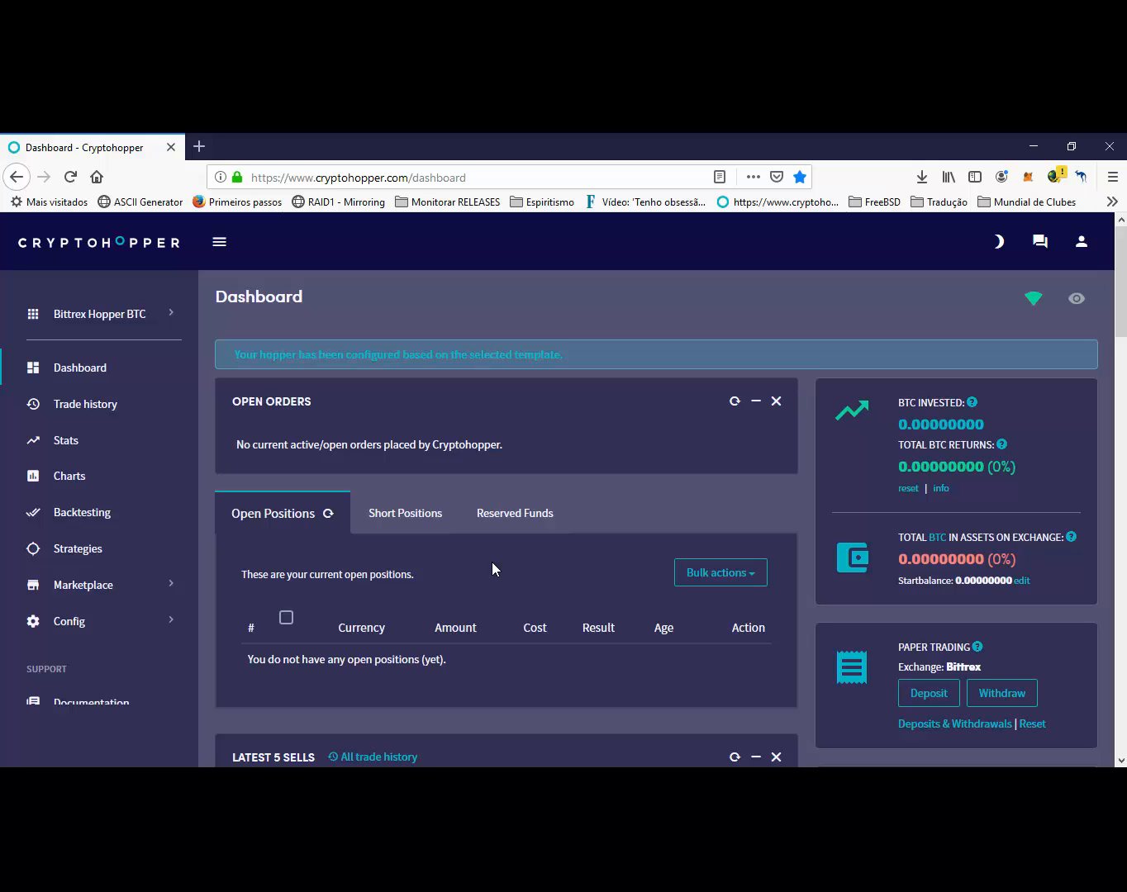
- Return to the overview of all hoppers and delete the Bittrex Hopper BTC hopper
click(171, 315)
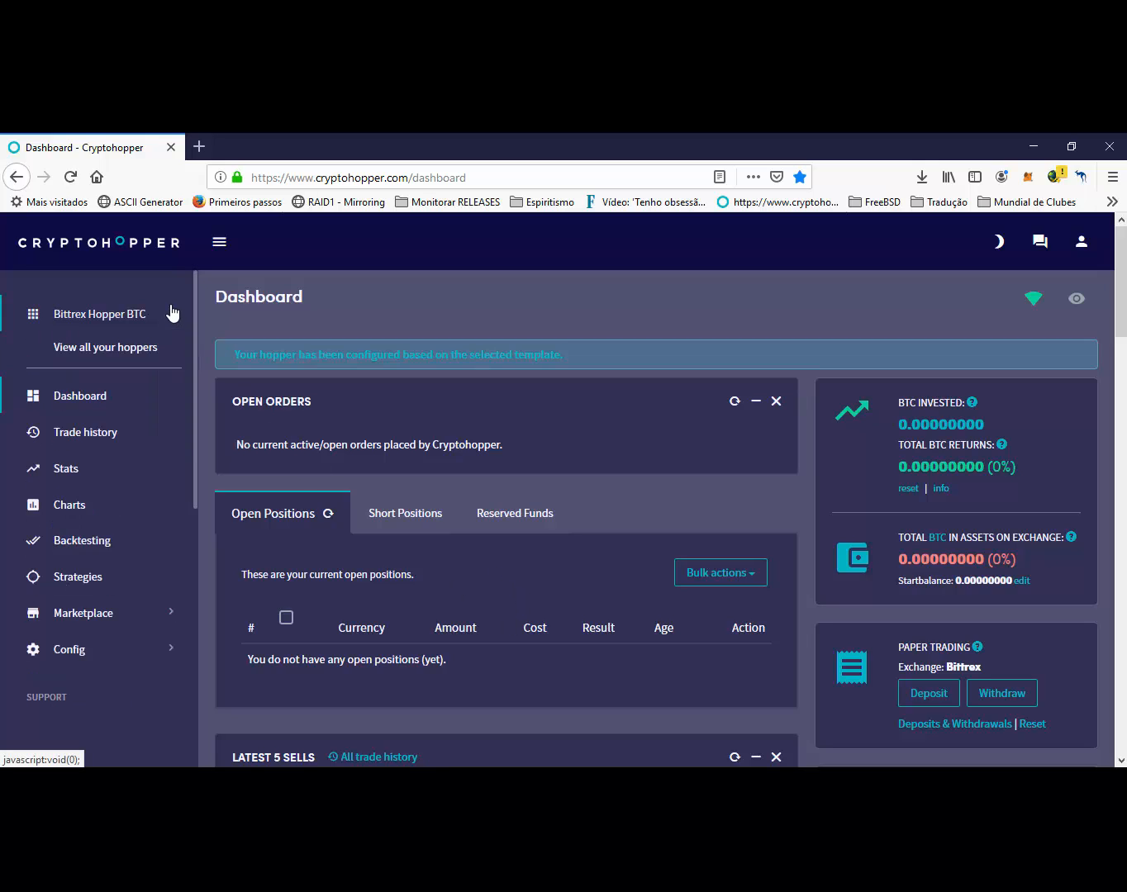
click(66, 354)
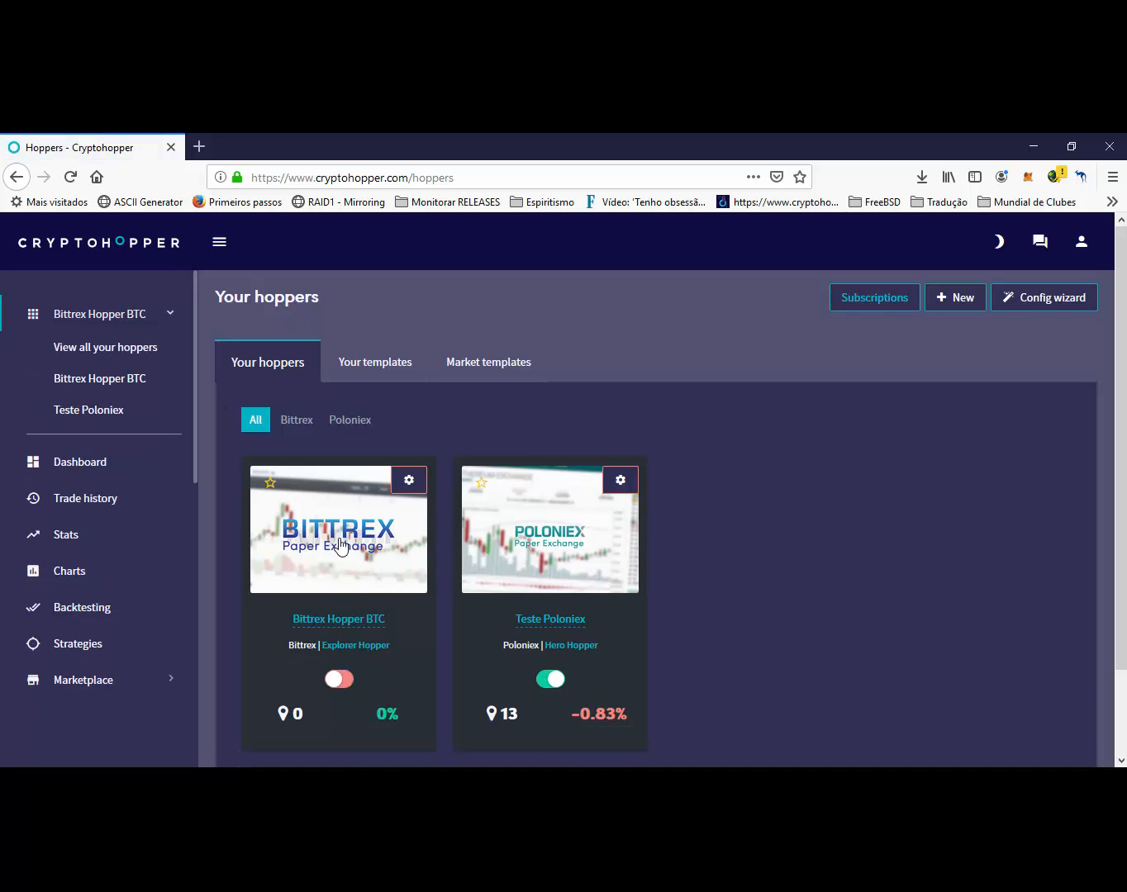
click(411, 481)
scroll(440, 743, down, 2)
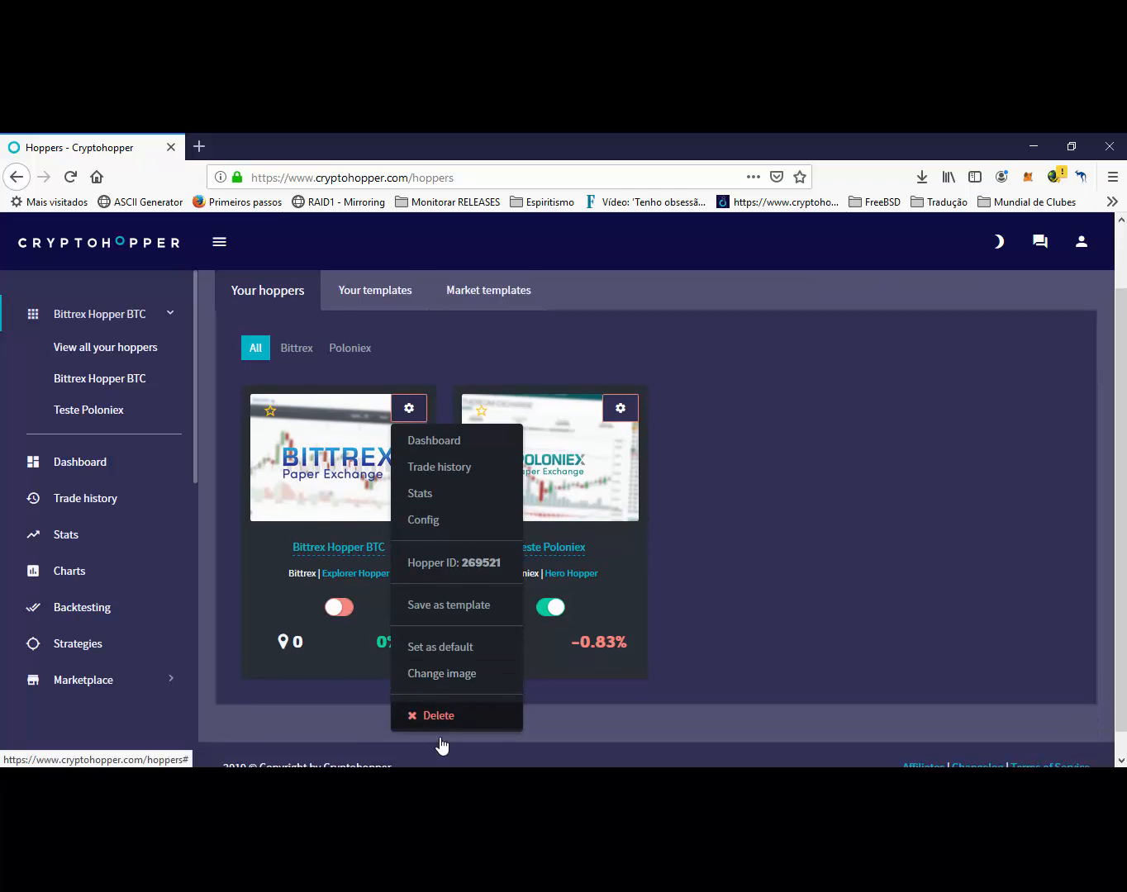
click(440, 692)
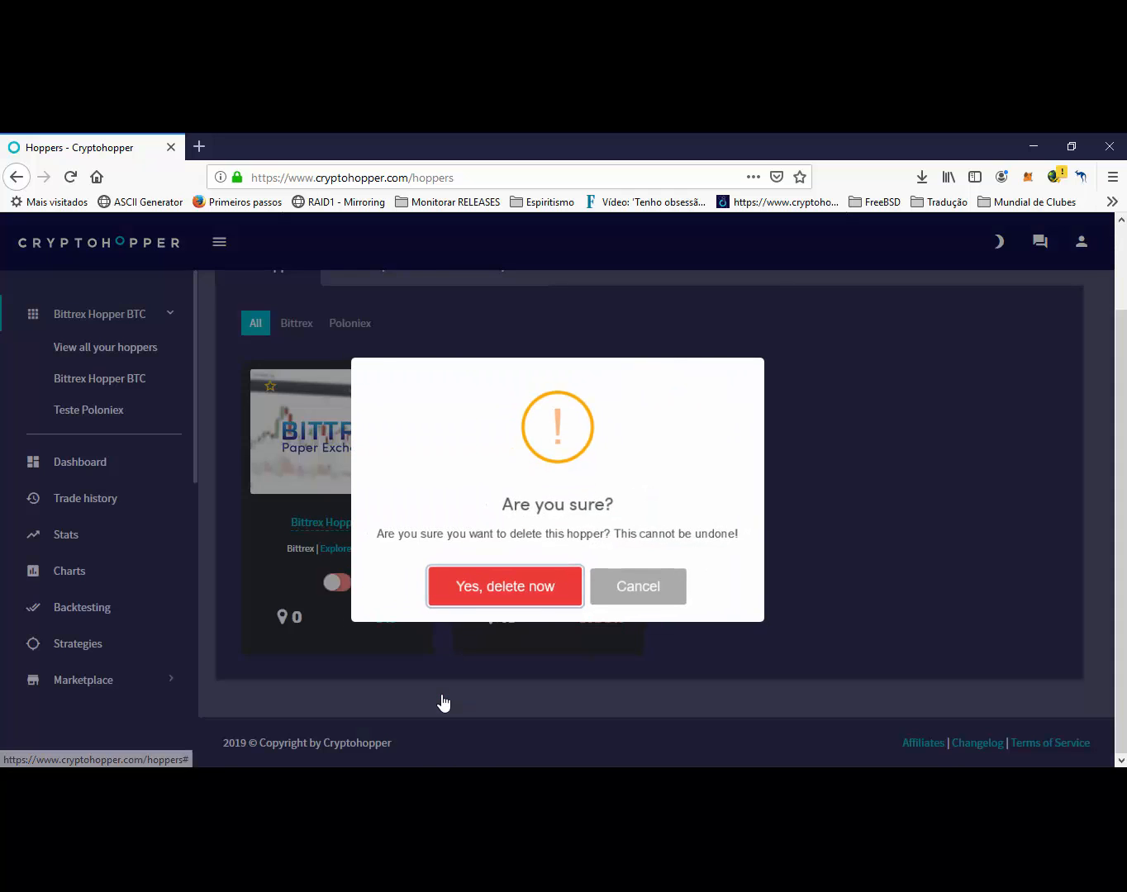
click(505, 593)
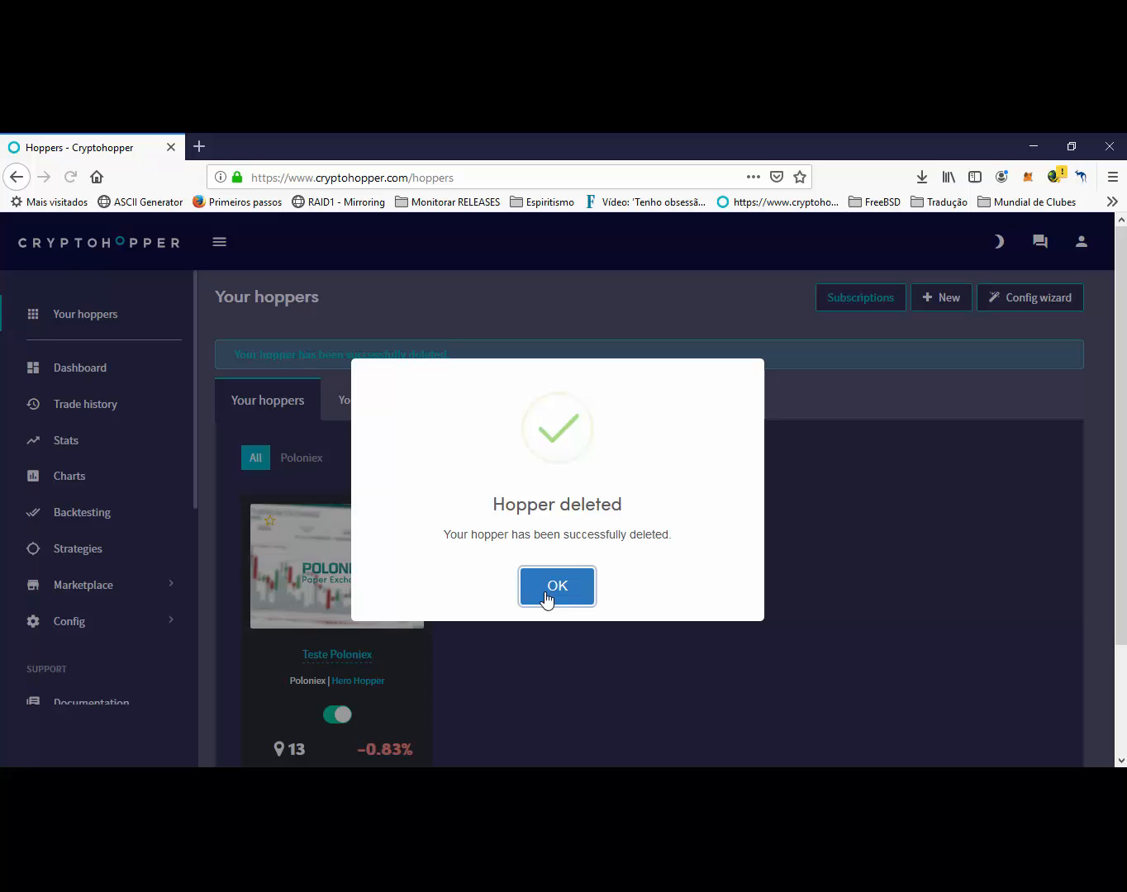
click(547, 595)
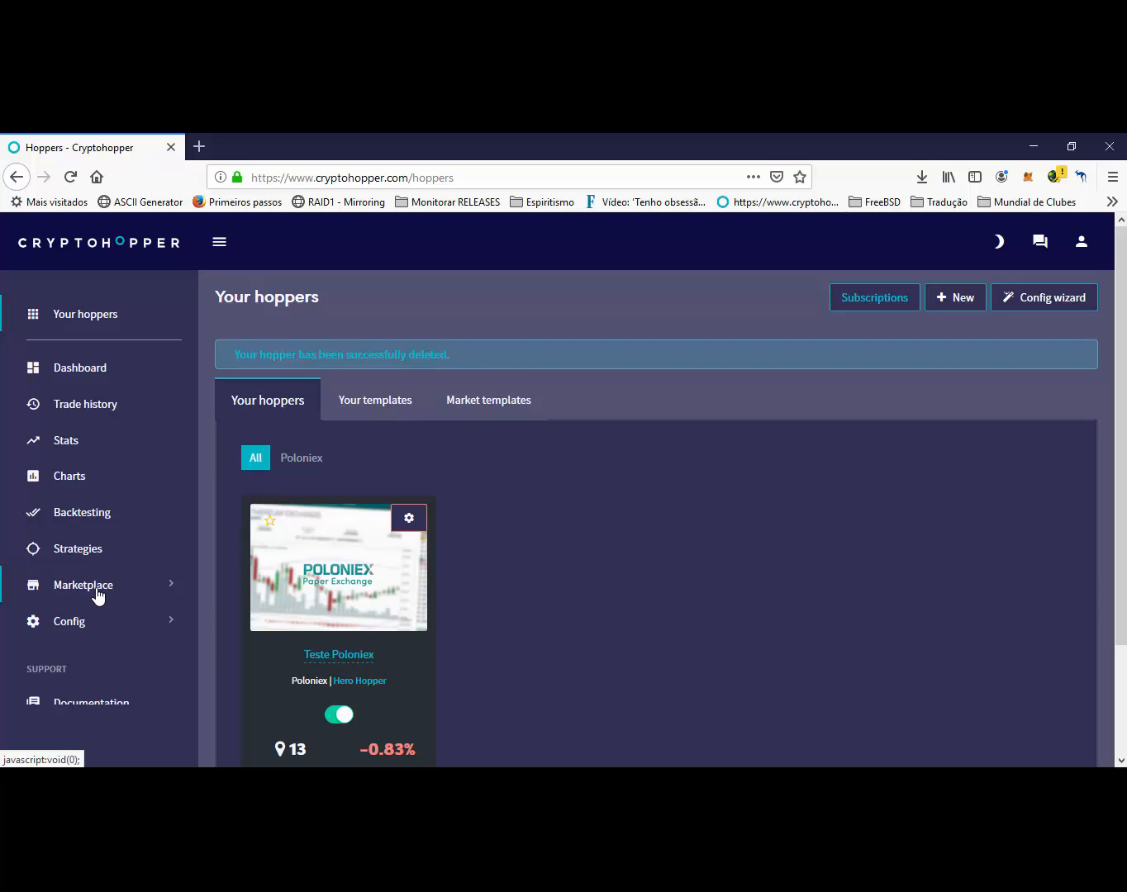
- Launch the hopper configuration wizard and proceed to its exchange selection
click(1070, 300)
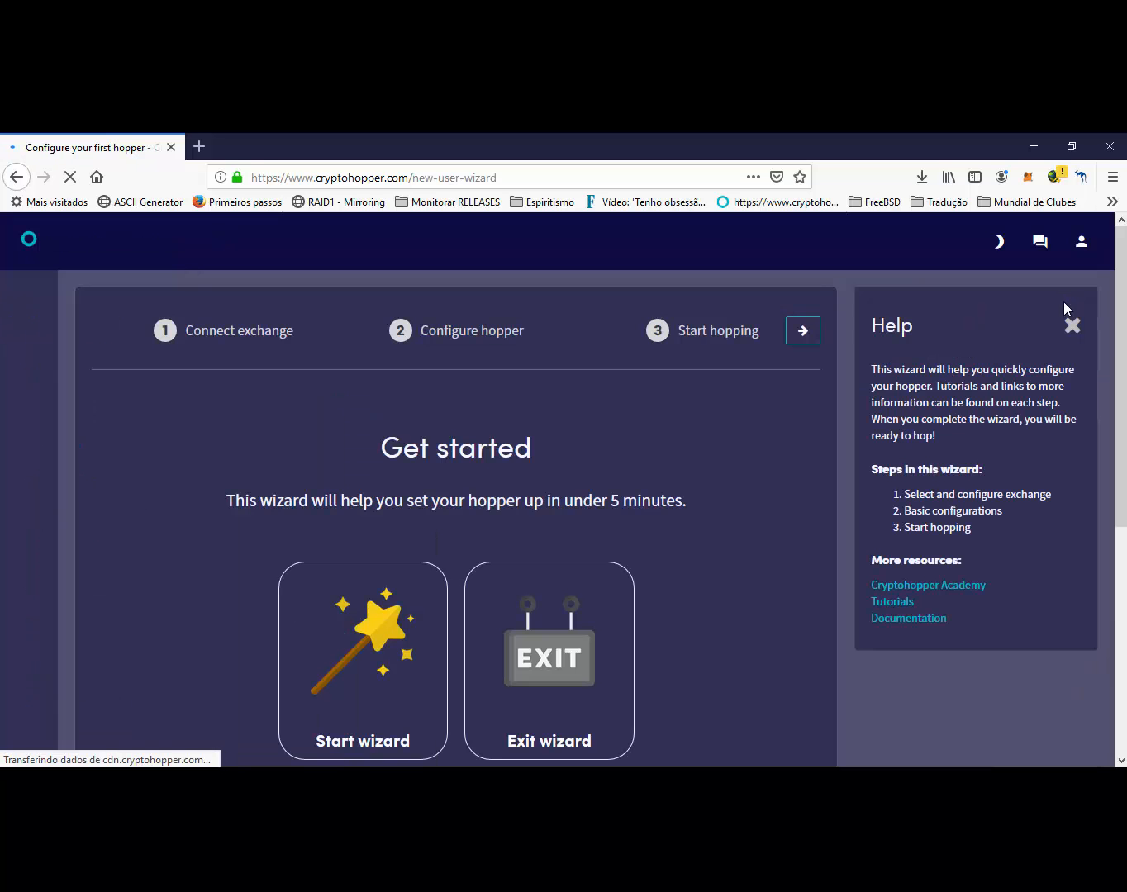
click(355, 665)
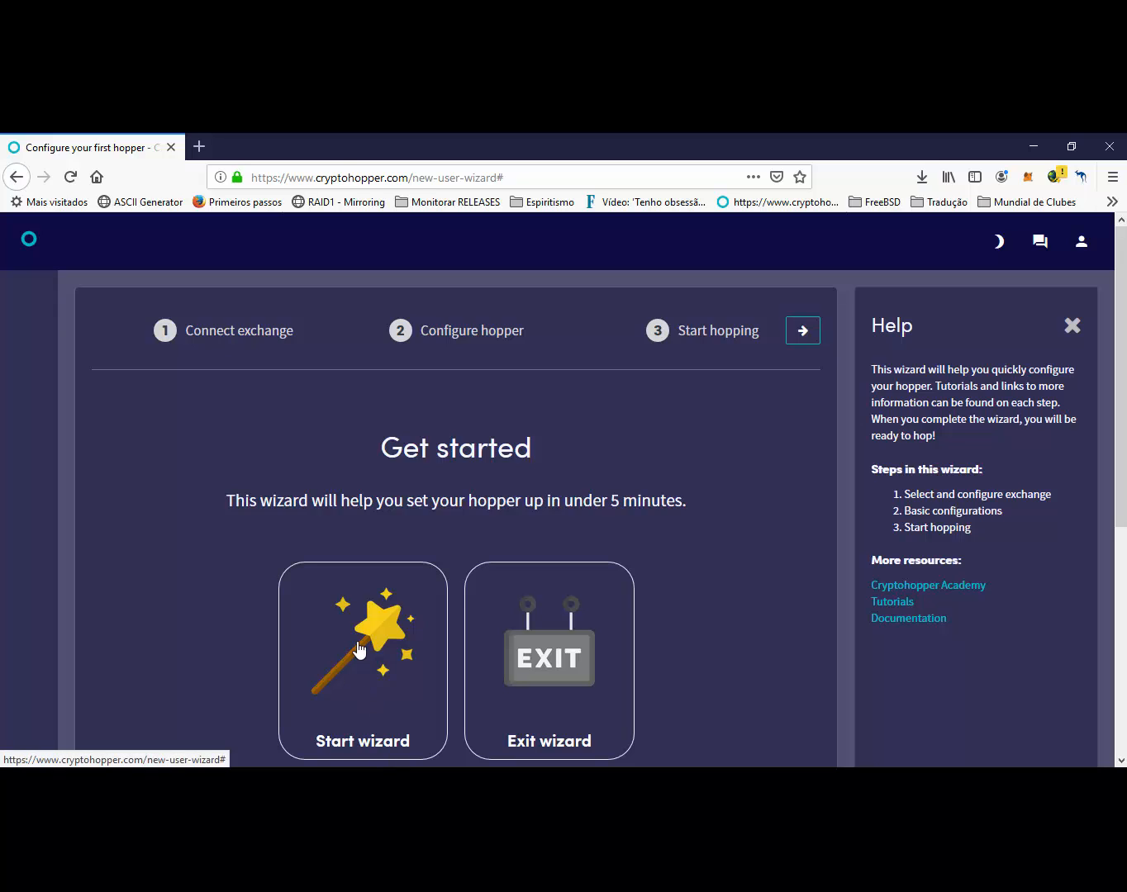
click(360, 651)
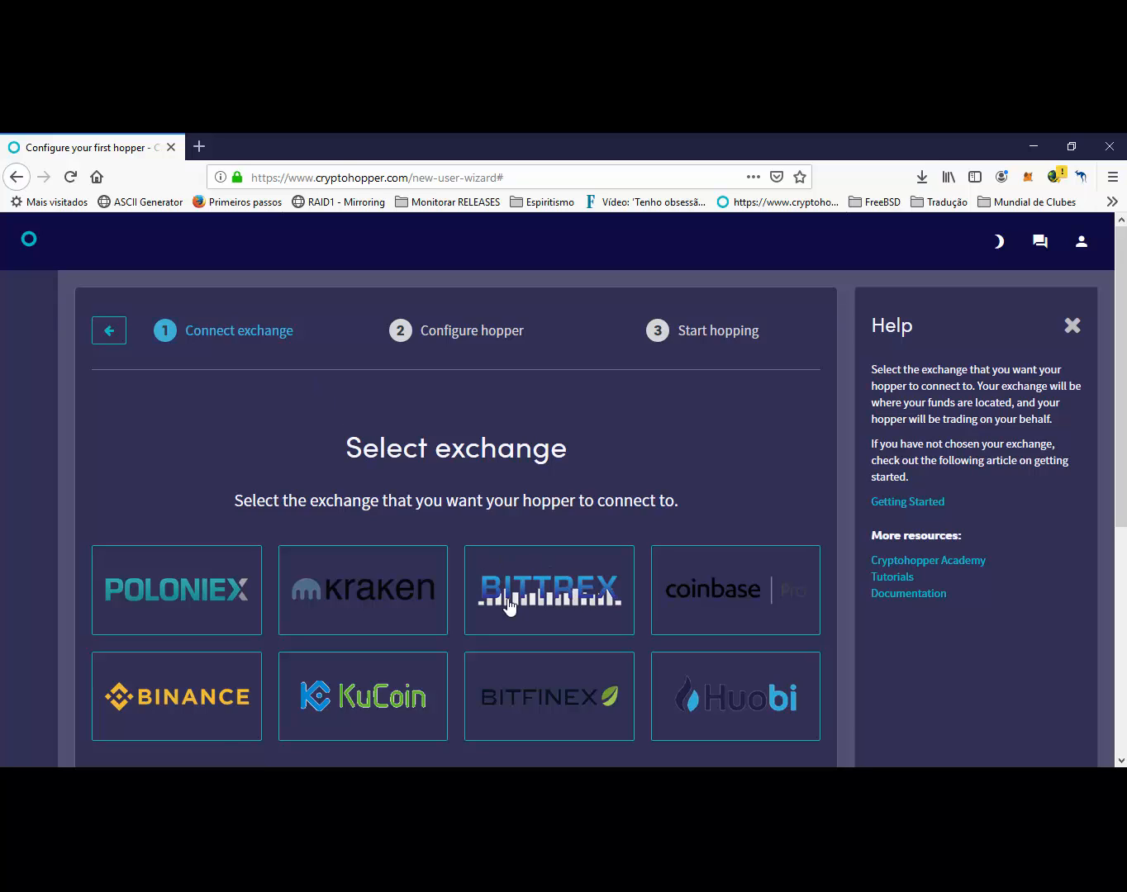
- Select Bittrex as the exchange, enable paper trading and proceed to the hopper configuration stage
click(549, 593)
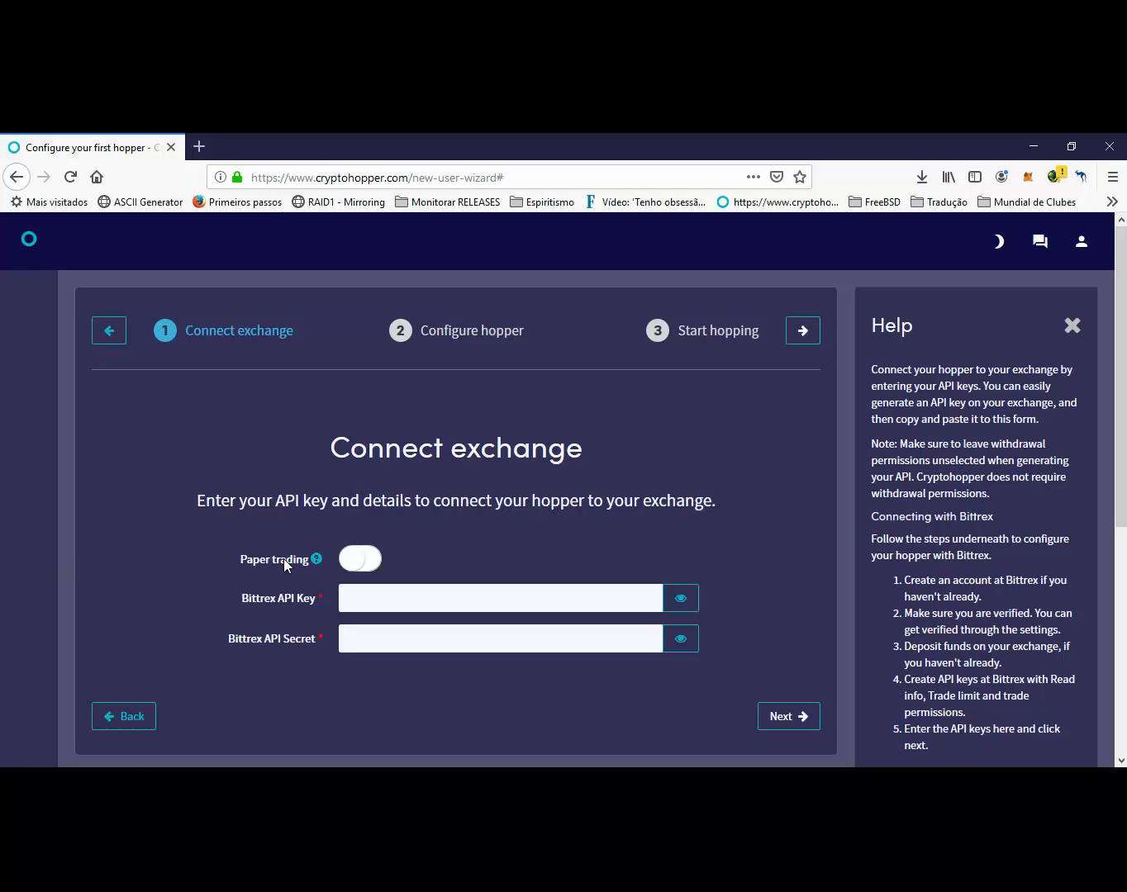
click(350, 561)
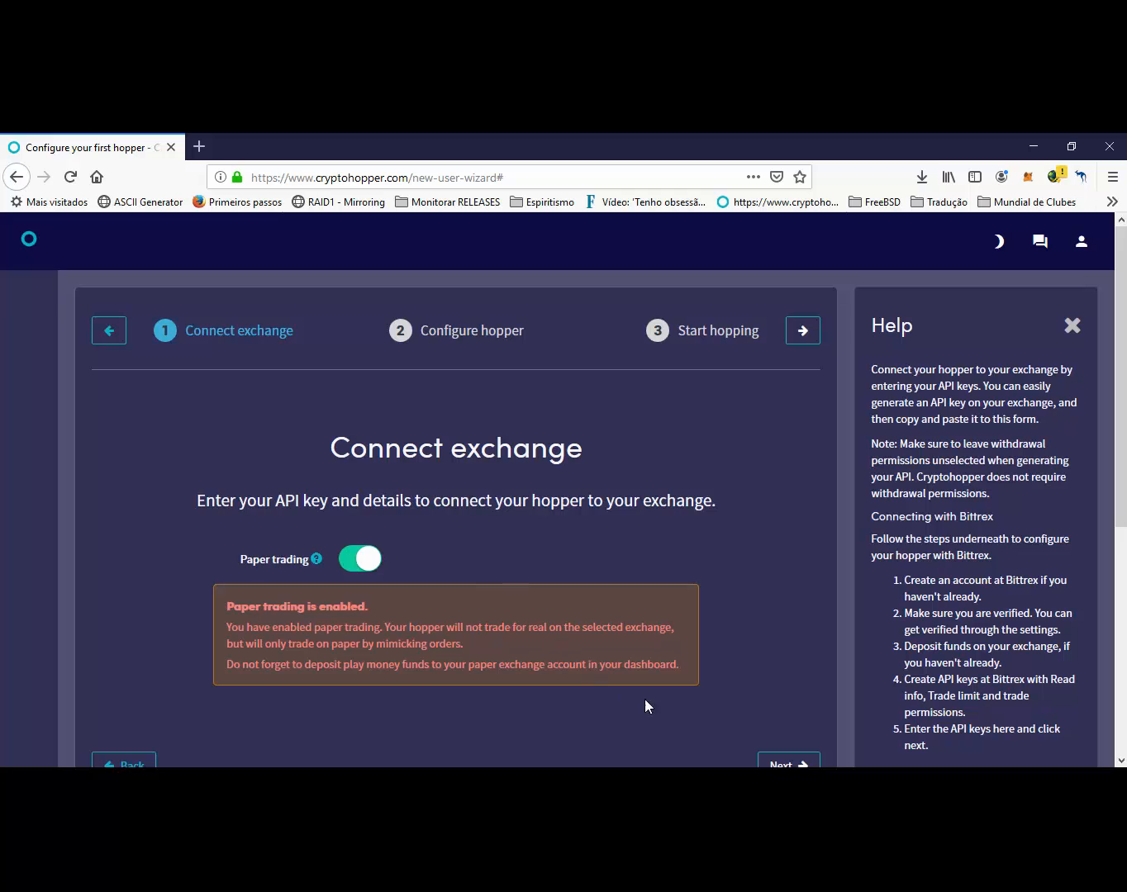
click(790, 771)
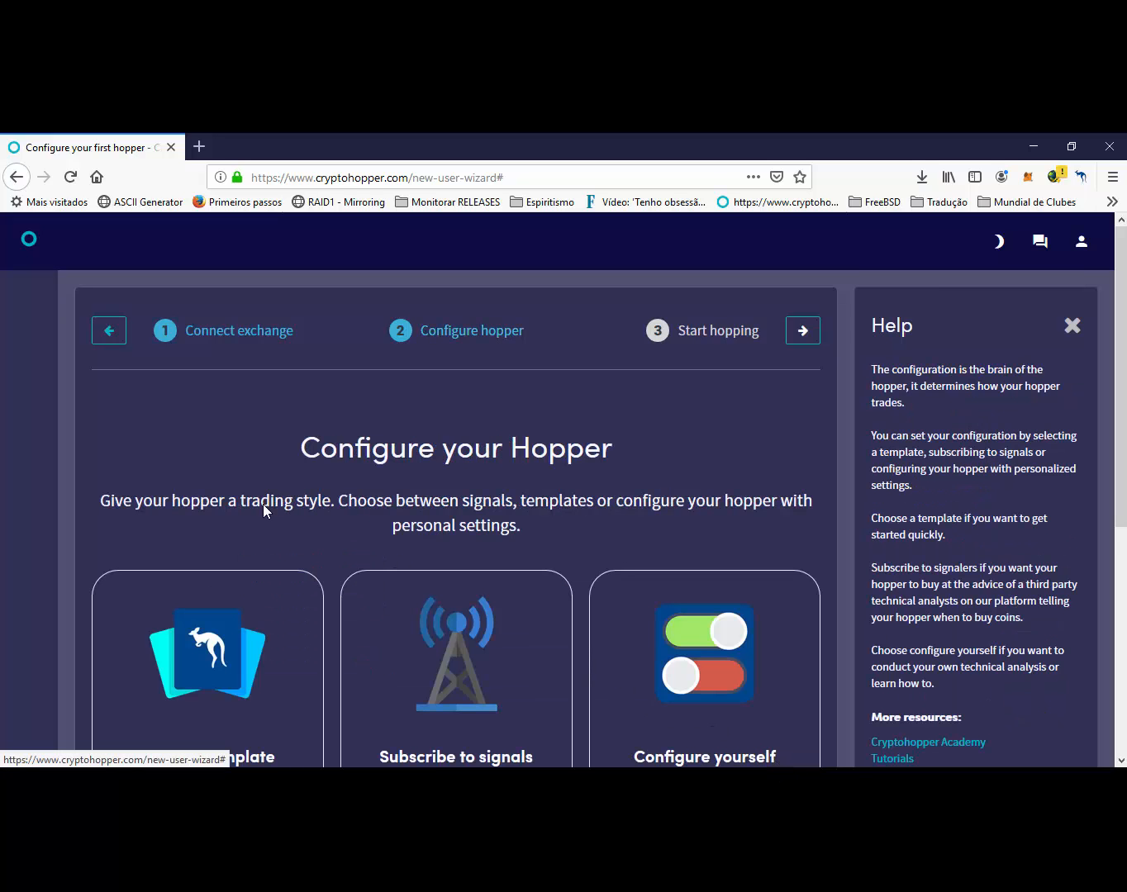
- Choose to configure the hopper yourself and name it "Bittrex Test"
scroll(236, 498, down, 3)
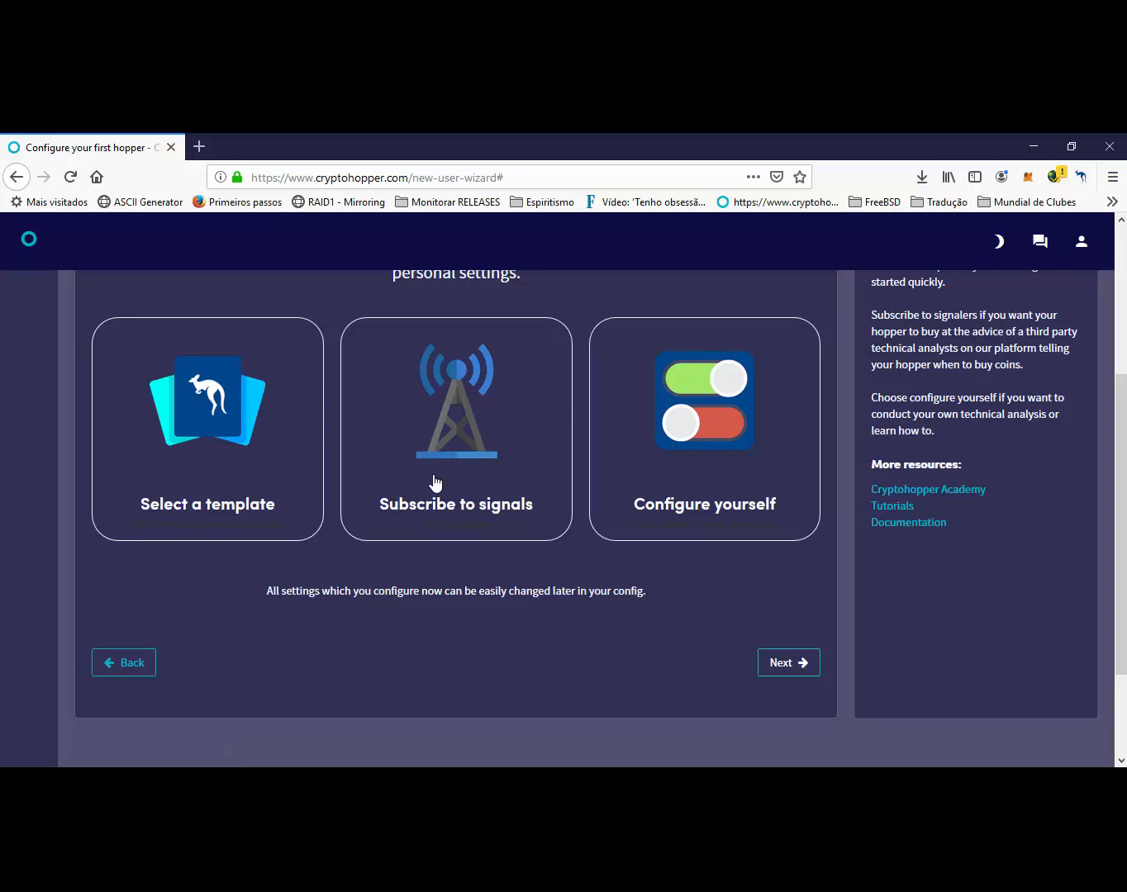
scroll(433, 484, up, 2)
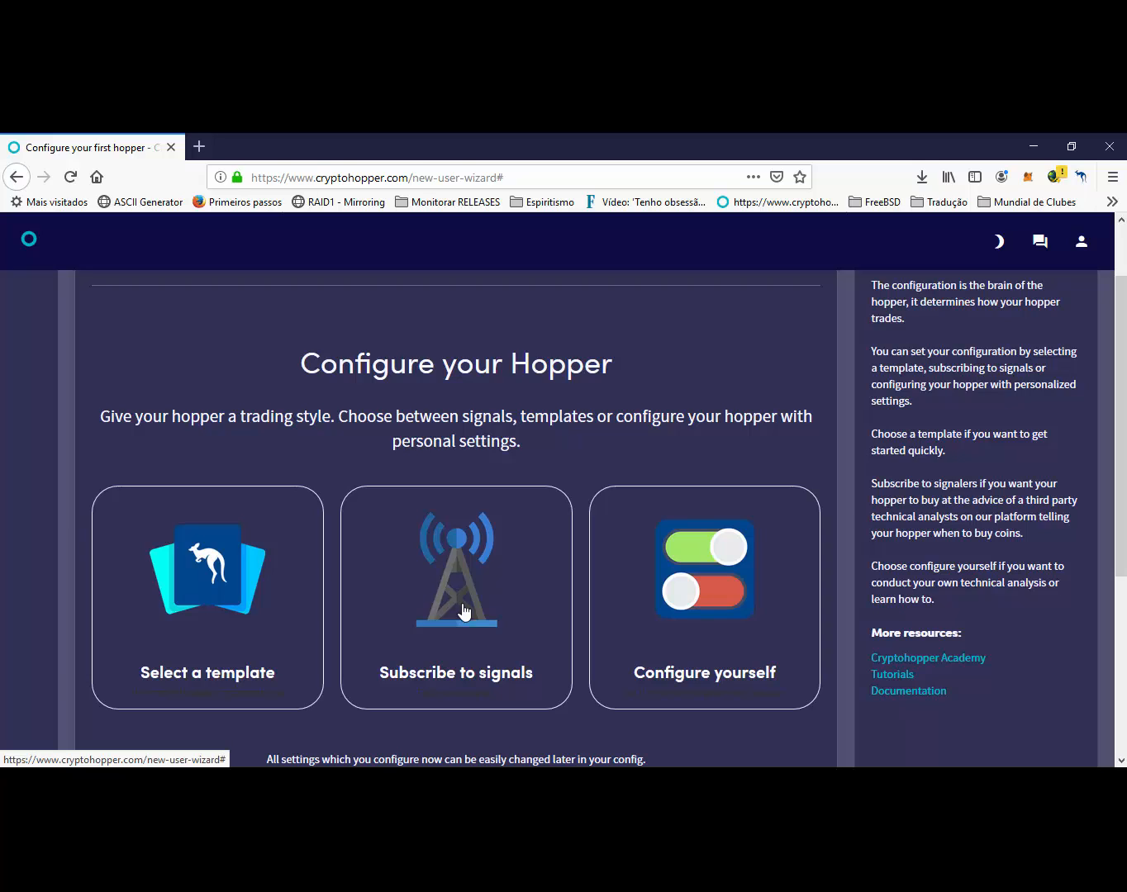
click(708, 565)
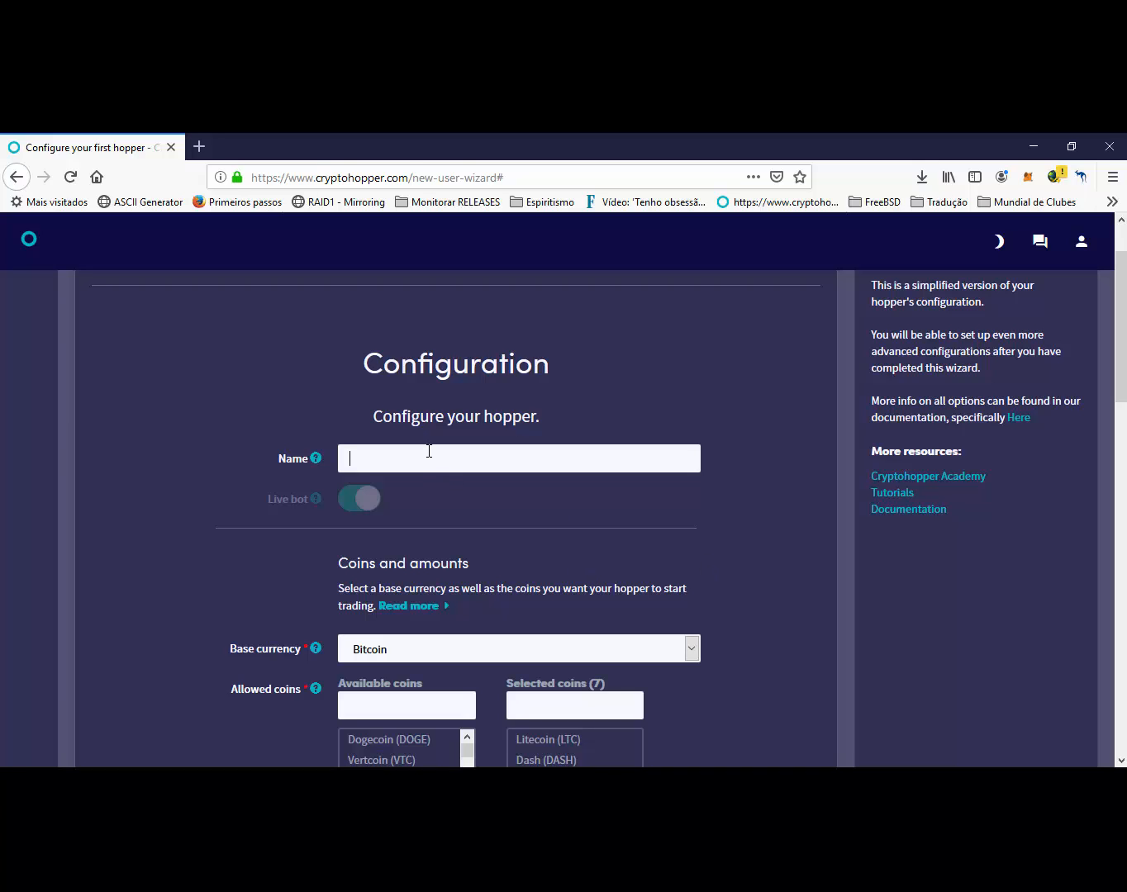
text(Bittrex)
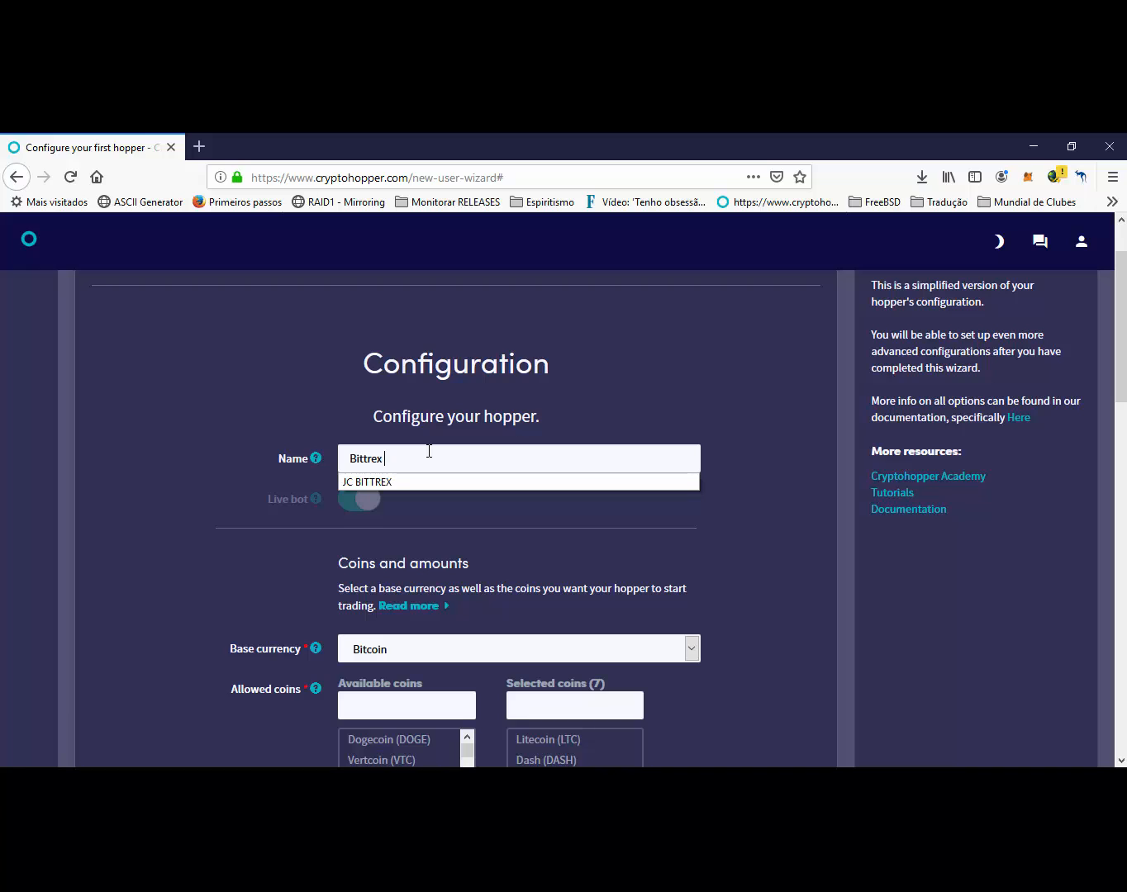
text( Test)
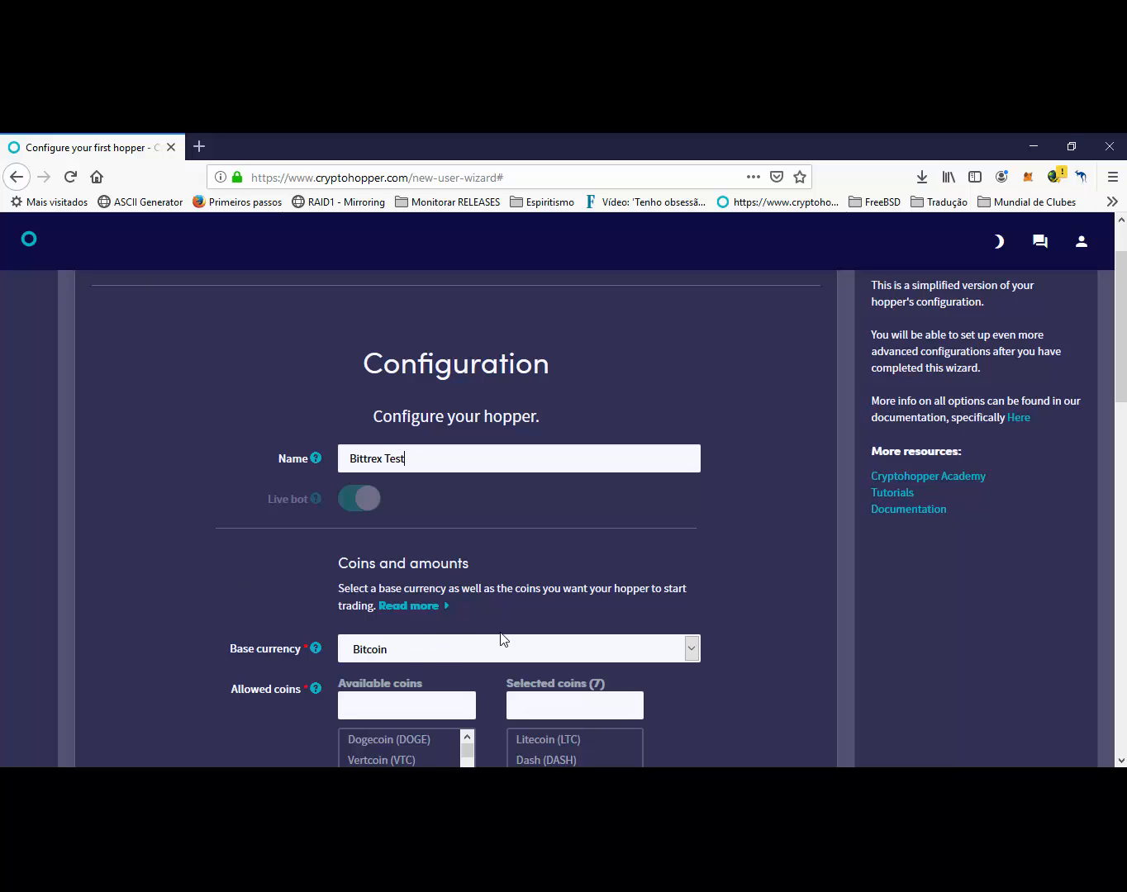
- Review the base currency, the available and selected coins, and the maximum BTC amount allocated
scroll(795, 613, down, 3)
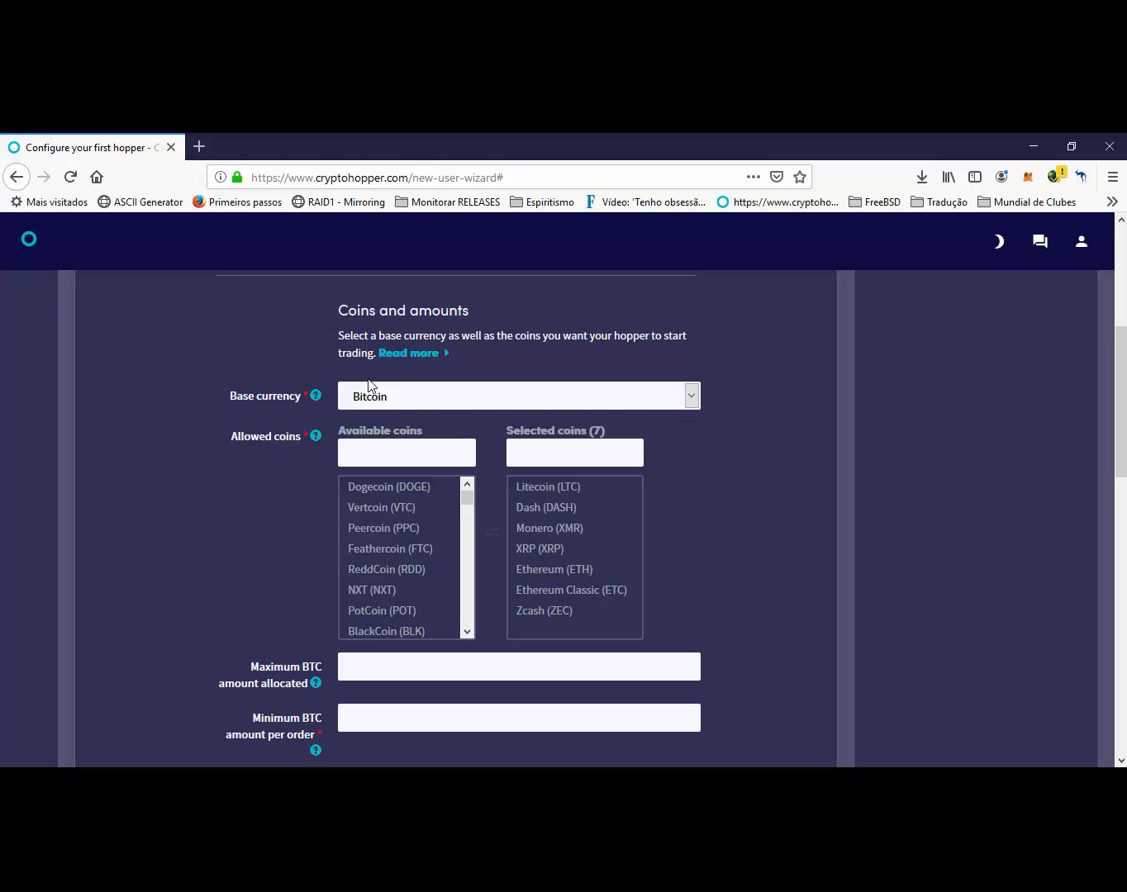
click(380, 488)
click(545, 548)
key(Up)
key(Up)
key(Up)
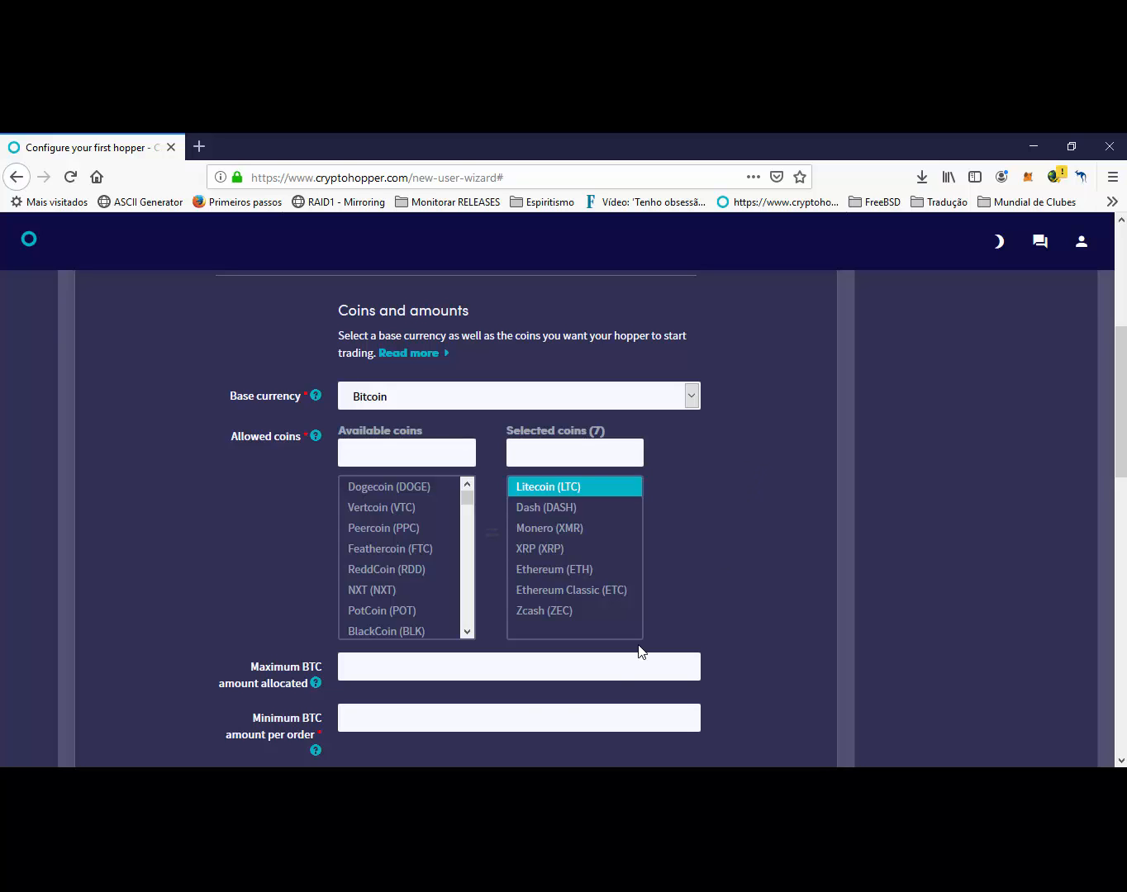
click(357, 668)
scroll(356, 668, down, 3)
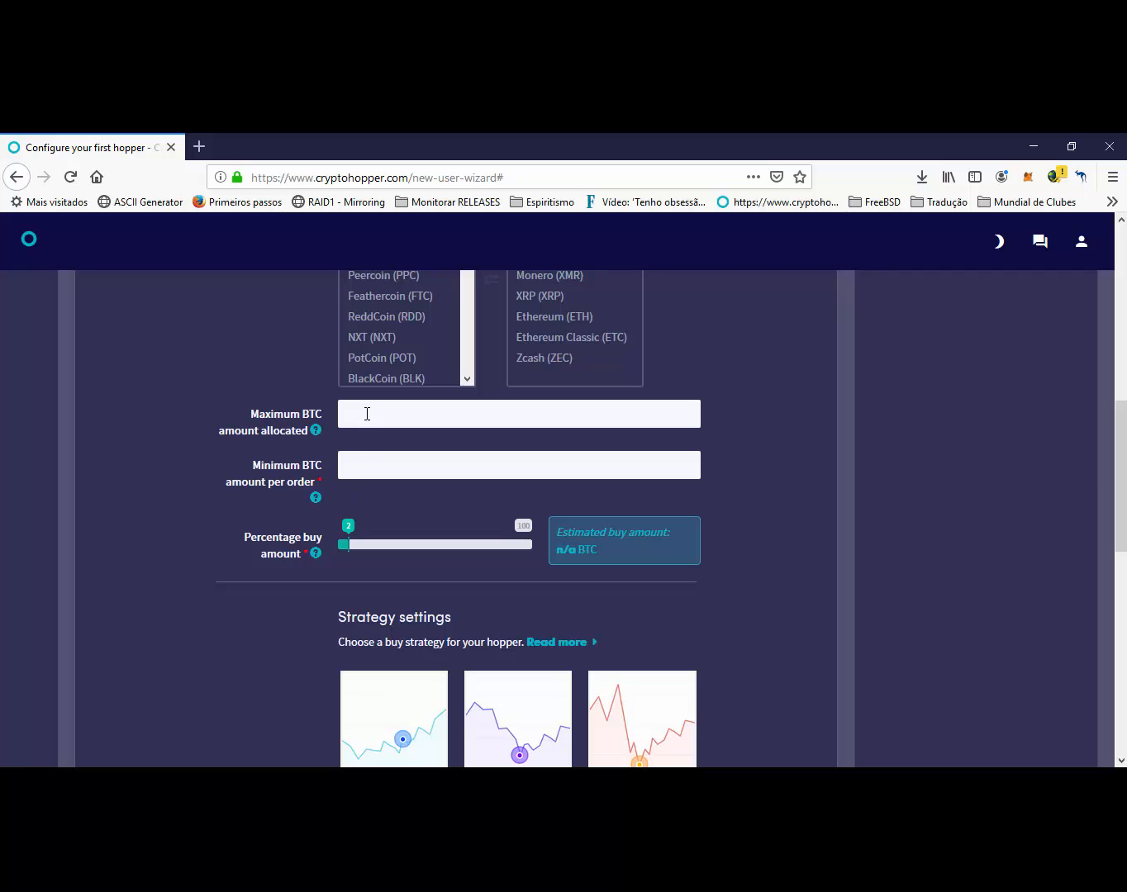
click(368, 414)
click(270, 388)
click(432, 378)
- Set the minimum BTC amount per order to 0.0015 and the percentage buy amount to 4.73
click(367, 422)
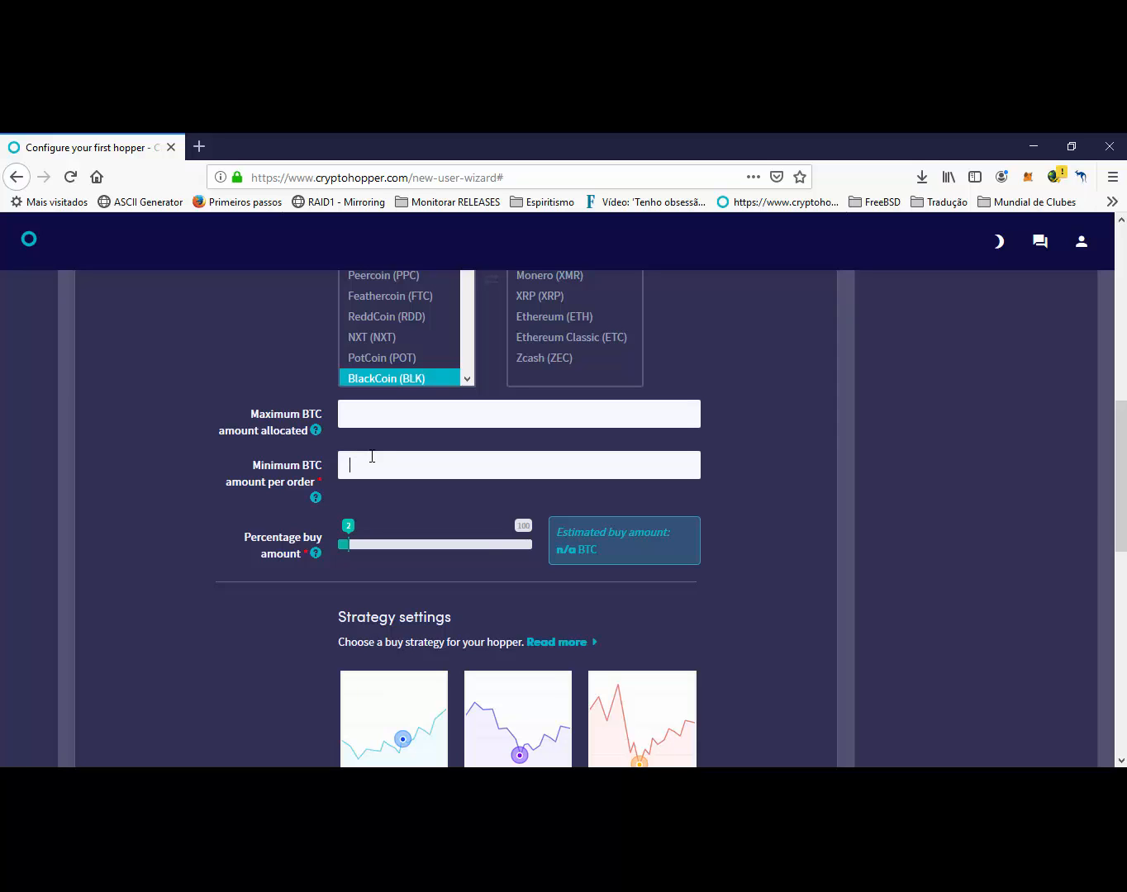
text(0.000)
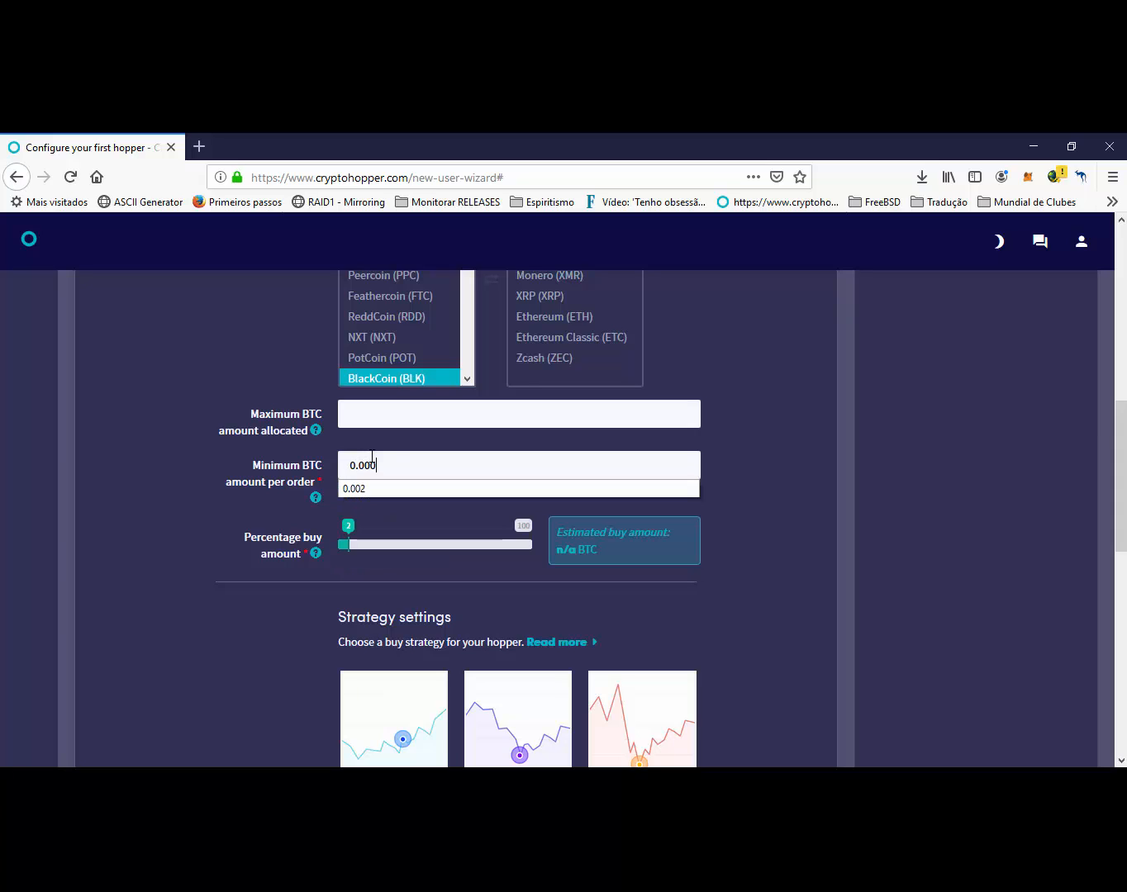
text(5)
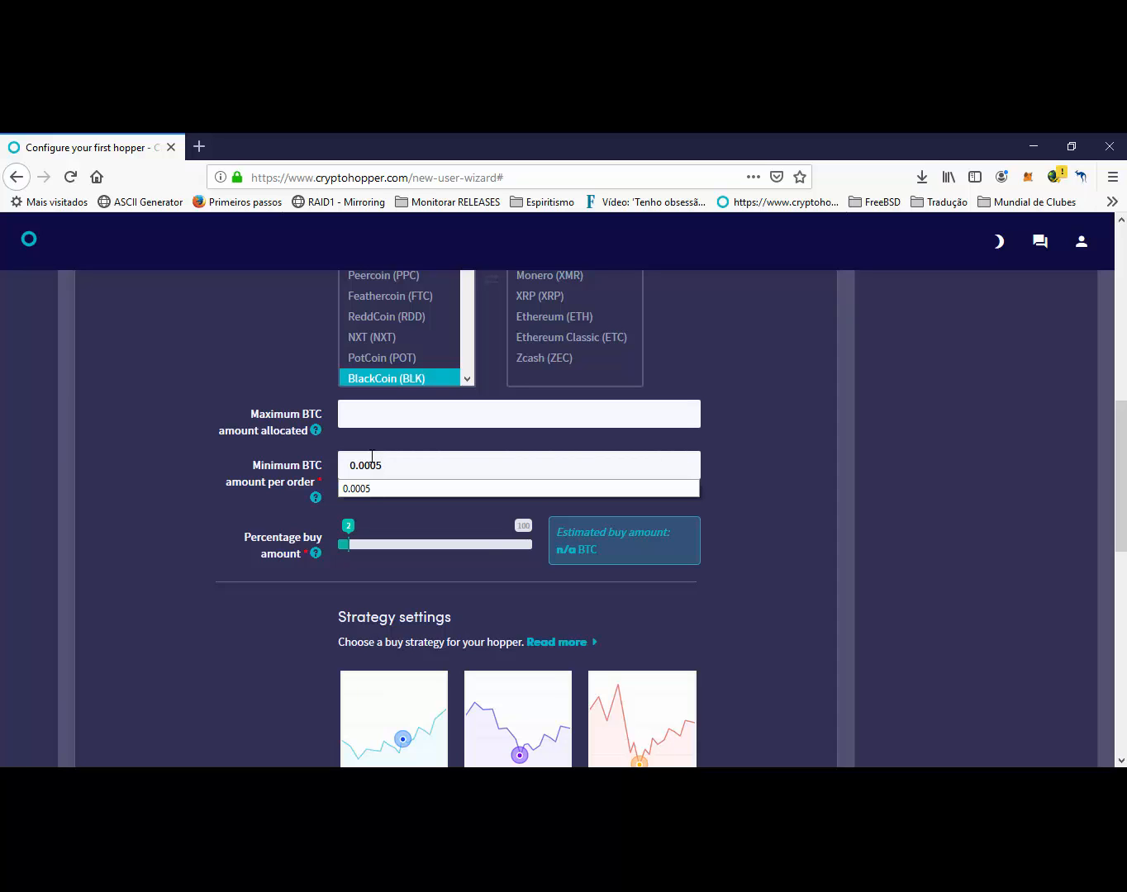
key(BackSpace)
key(BackSpace)
text(1)
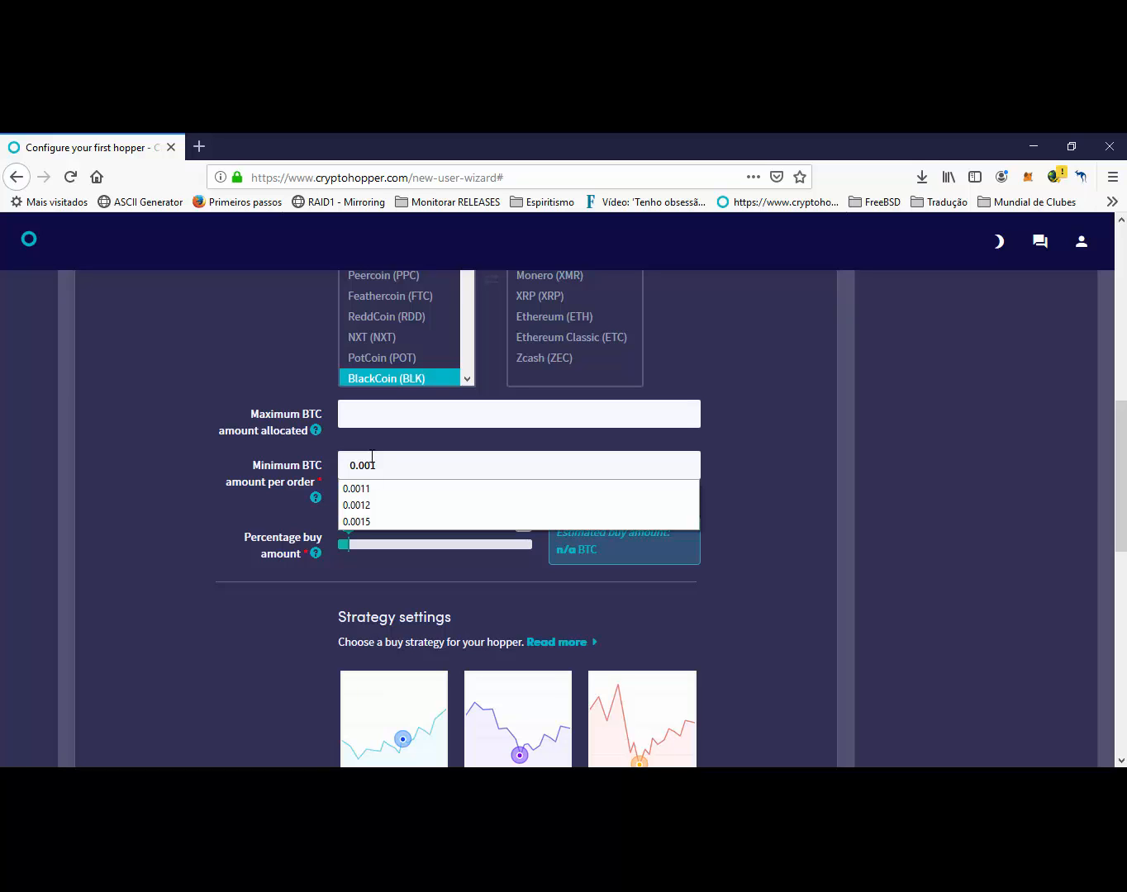
text(5)
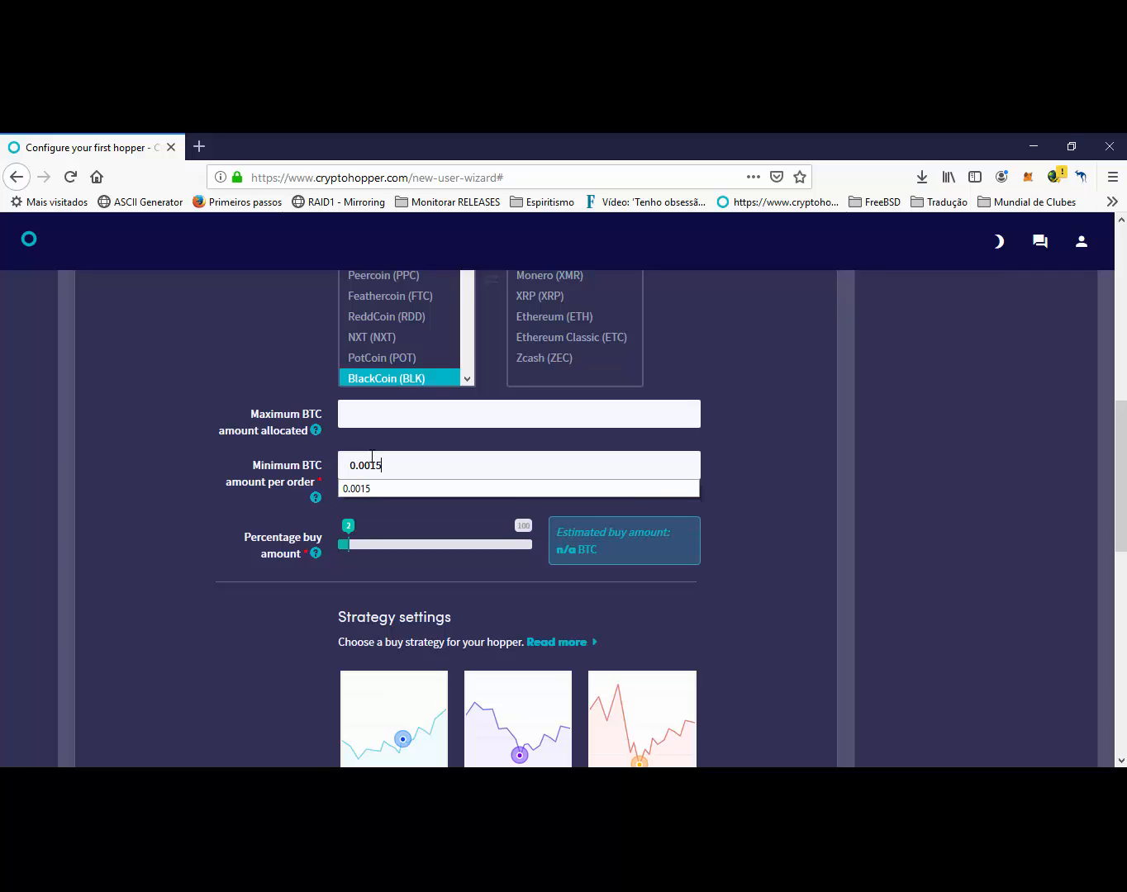
click(428, 445)
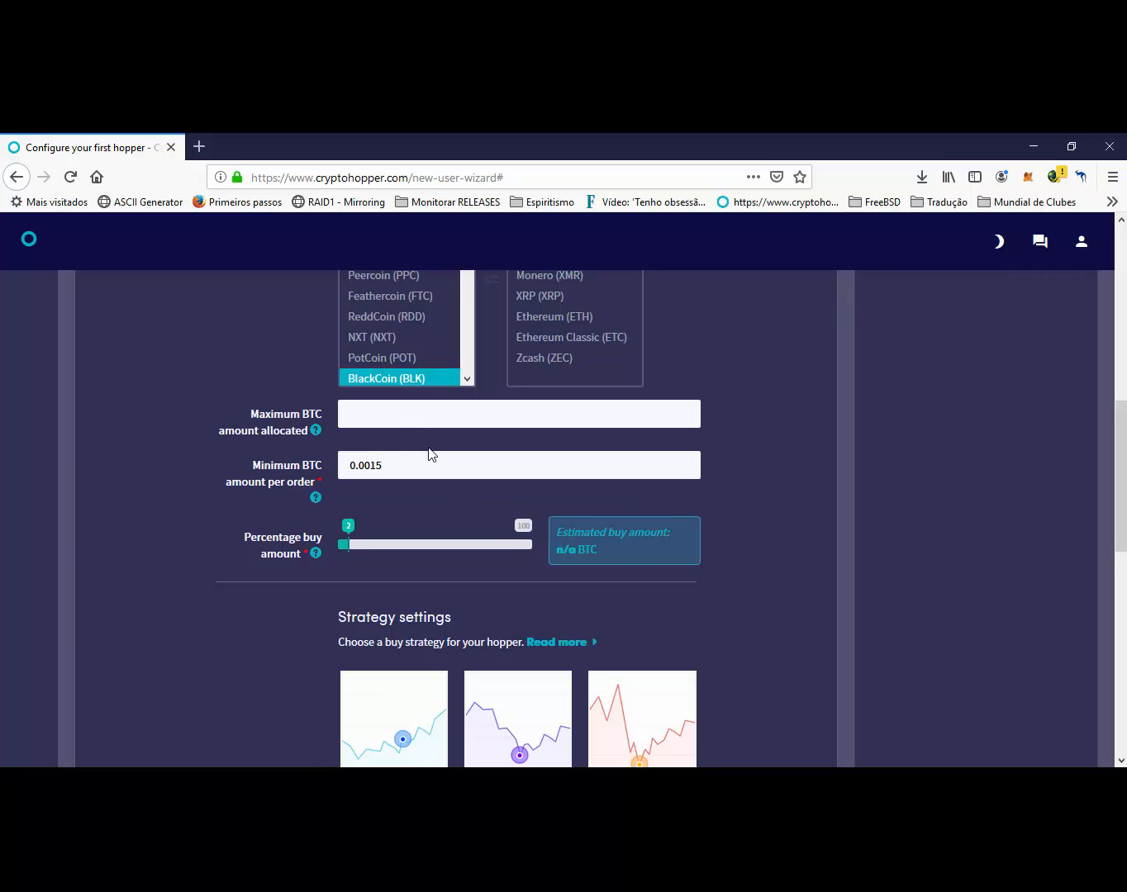
click(415, 460)
mouse_move(348, 526)
mouse_down()
mouse_move(354, 556)
mouse_move(356, 529)
mouse_up()
- Examine the buy strategies and look through the advanced TA settings of the Custom (advanced) strategy, then close them
scroll(167, 619, down, 4)
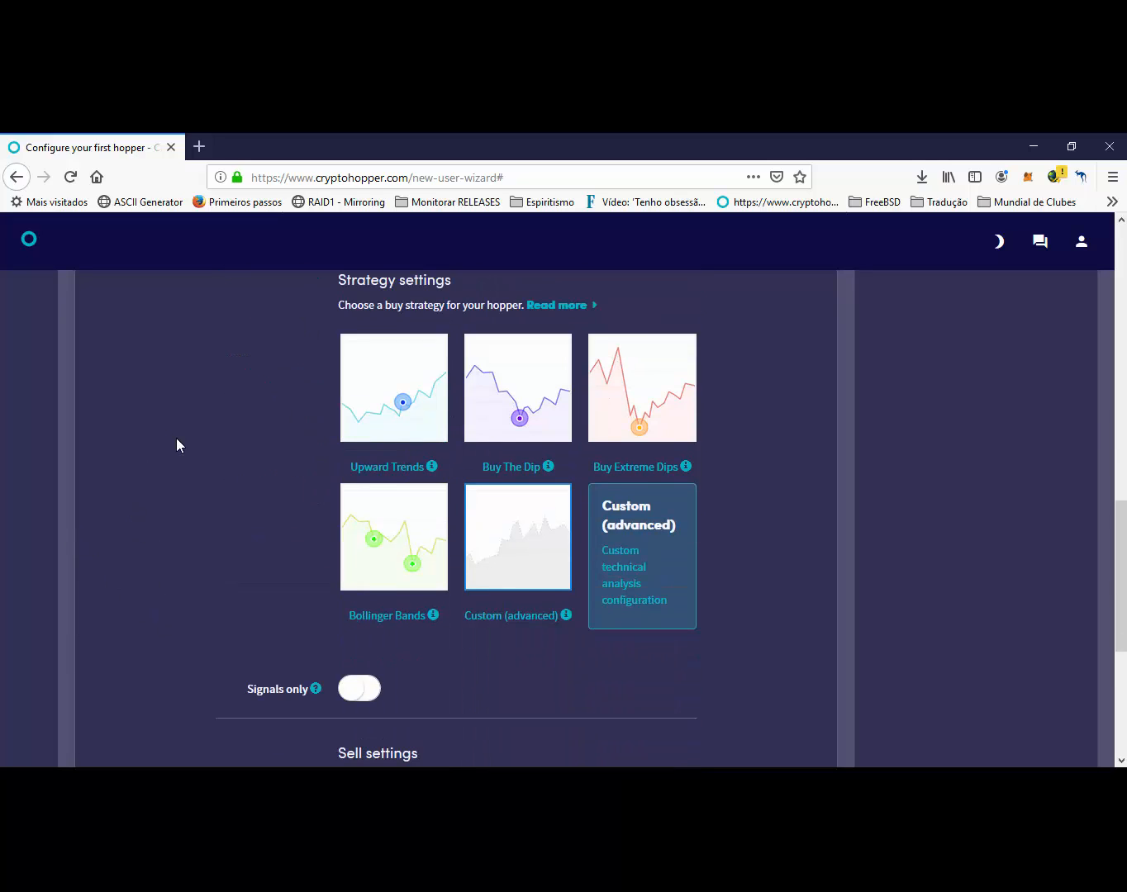
scroll(176, 438, up, 1)
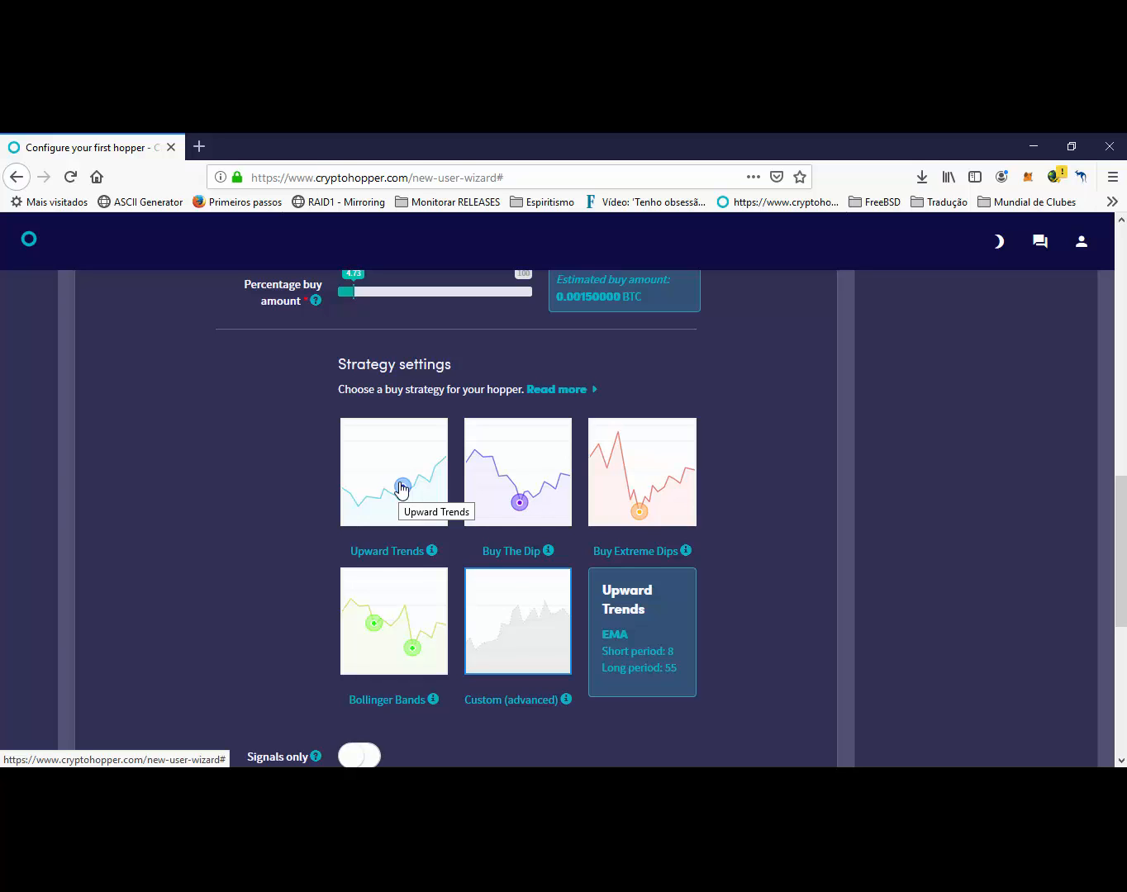
mouse_move(526, 518)
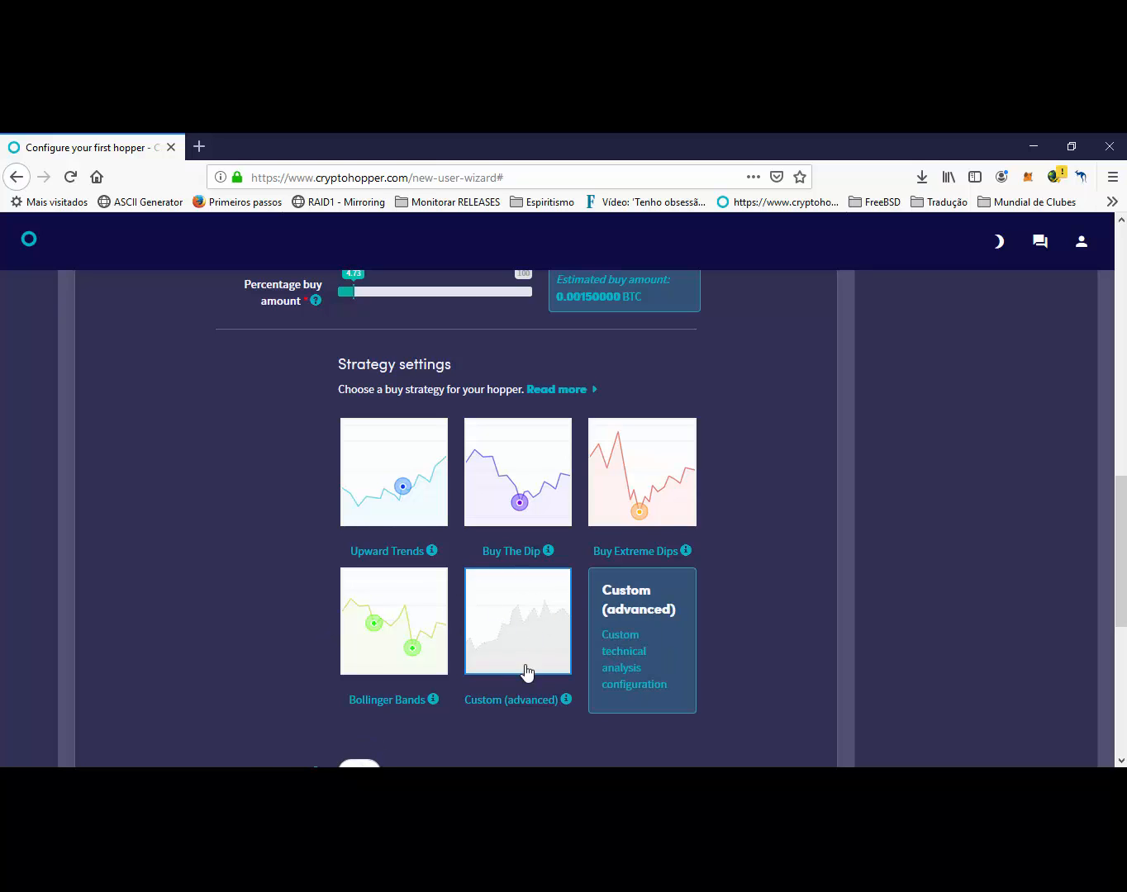
click(510, 618)
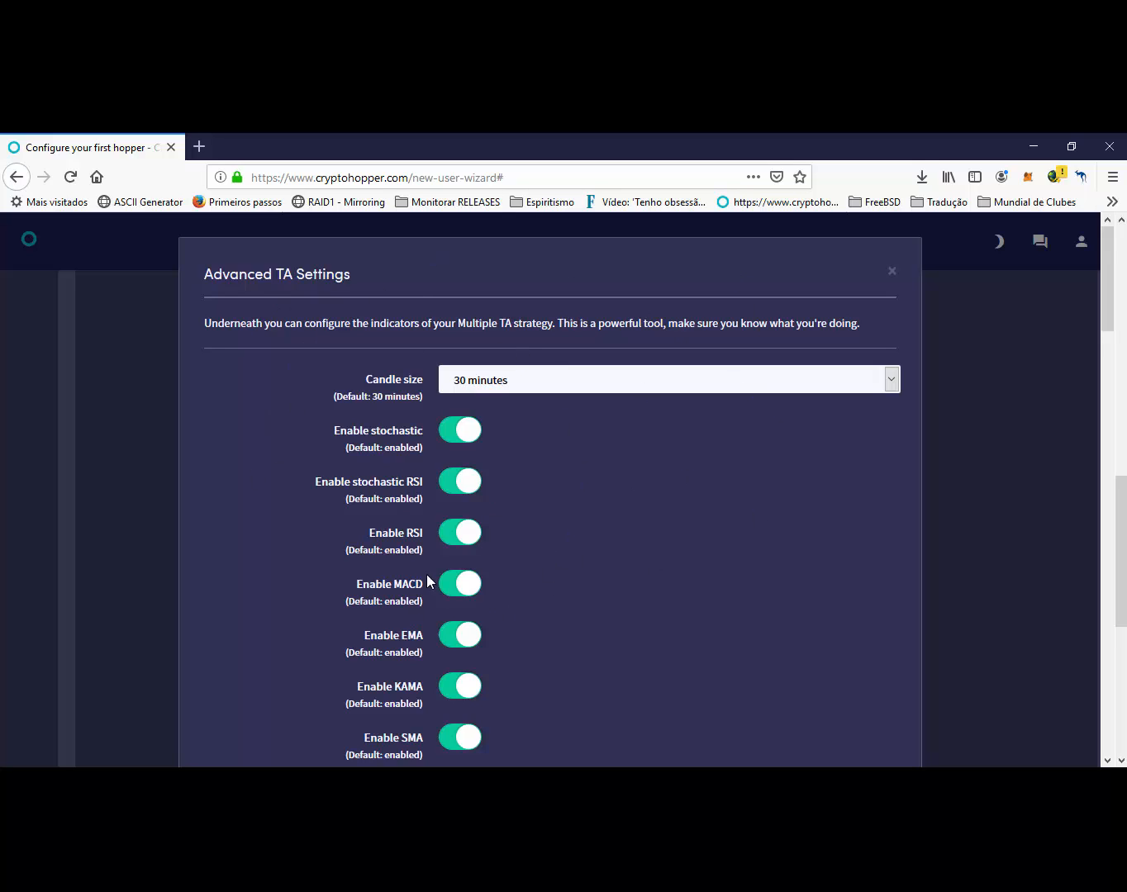
scroll(525, 596, down, 5)
scroll(527, 598, down, 20)
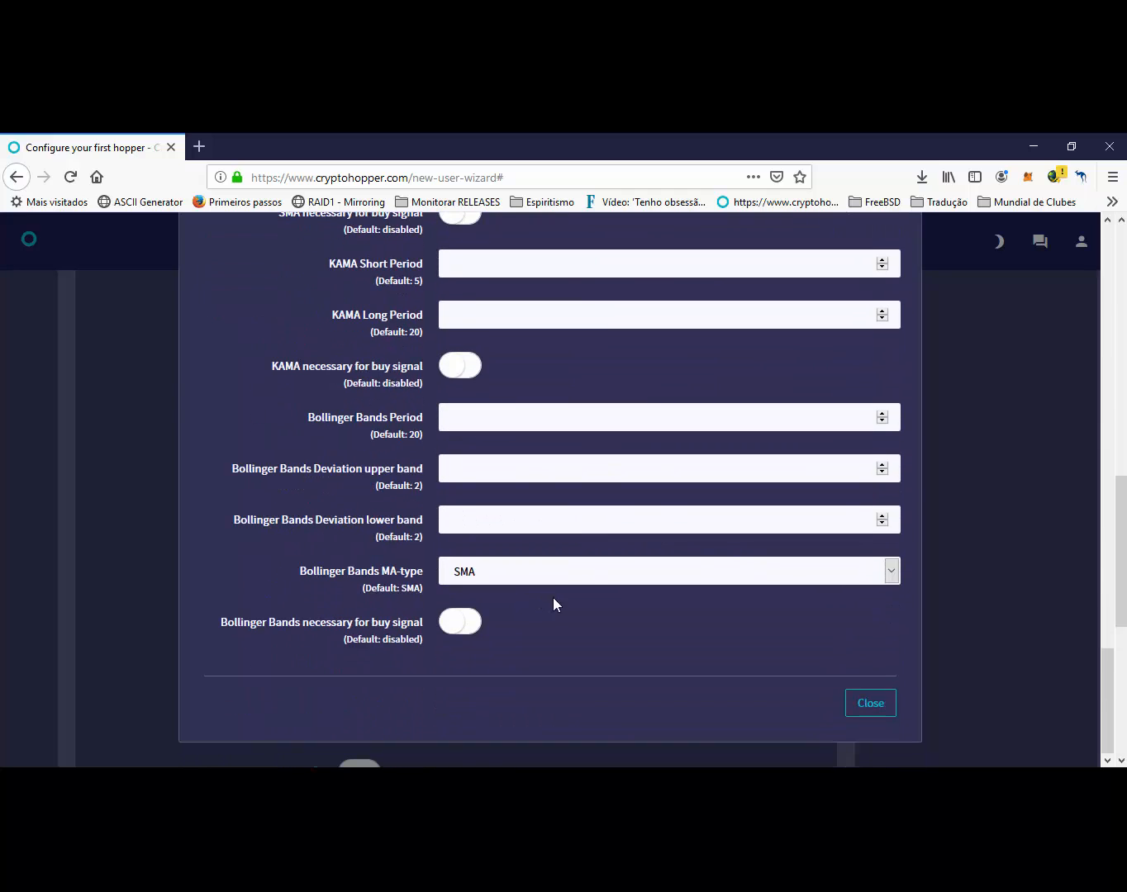
click(872, 709)
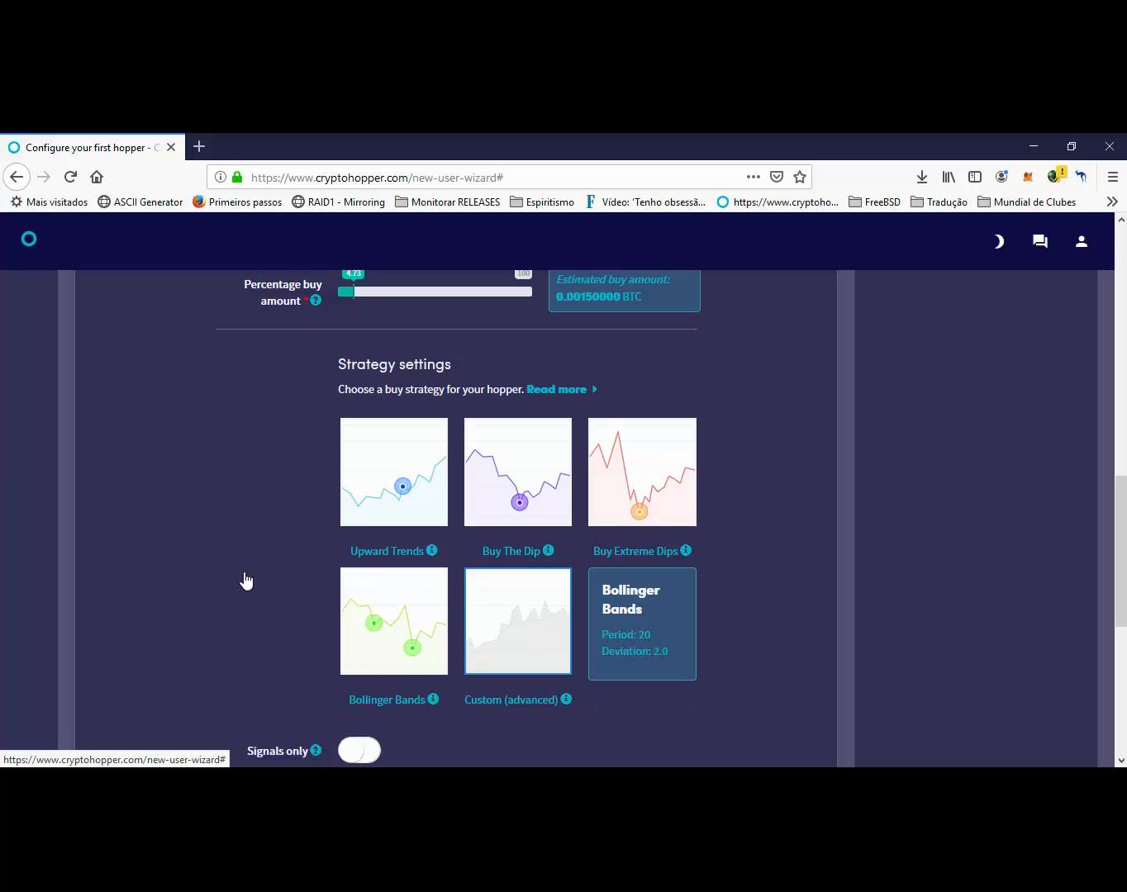
- Go through the signals-only and take-profit settings and proceed to the Start hopping stage
scroll(243, 582, down, 4)
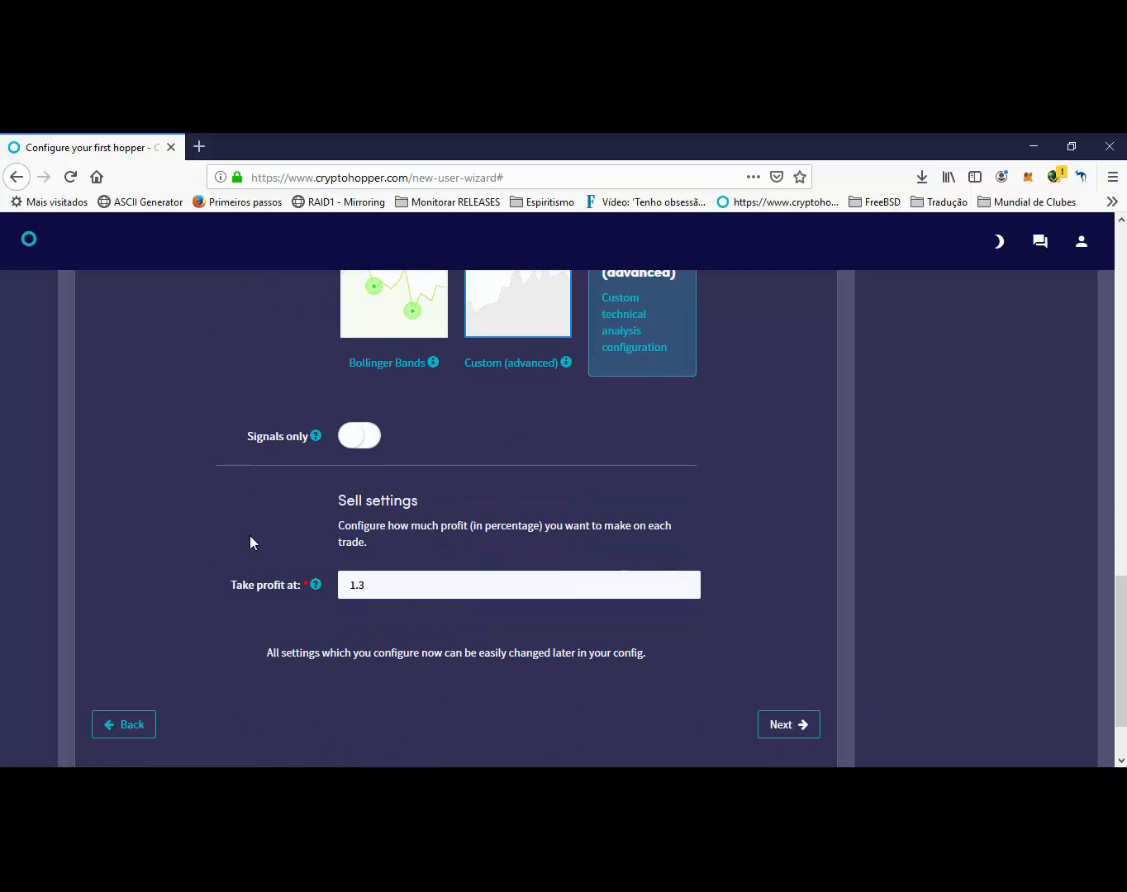
click(348, 436)
click(375, 588)
double_click(358, 580)
click(388, 581)
click(777, 727)
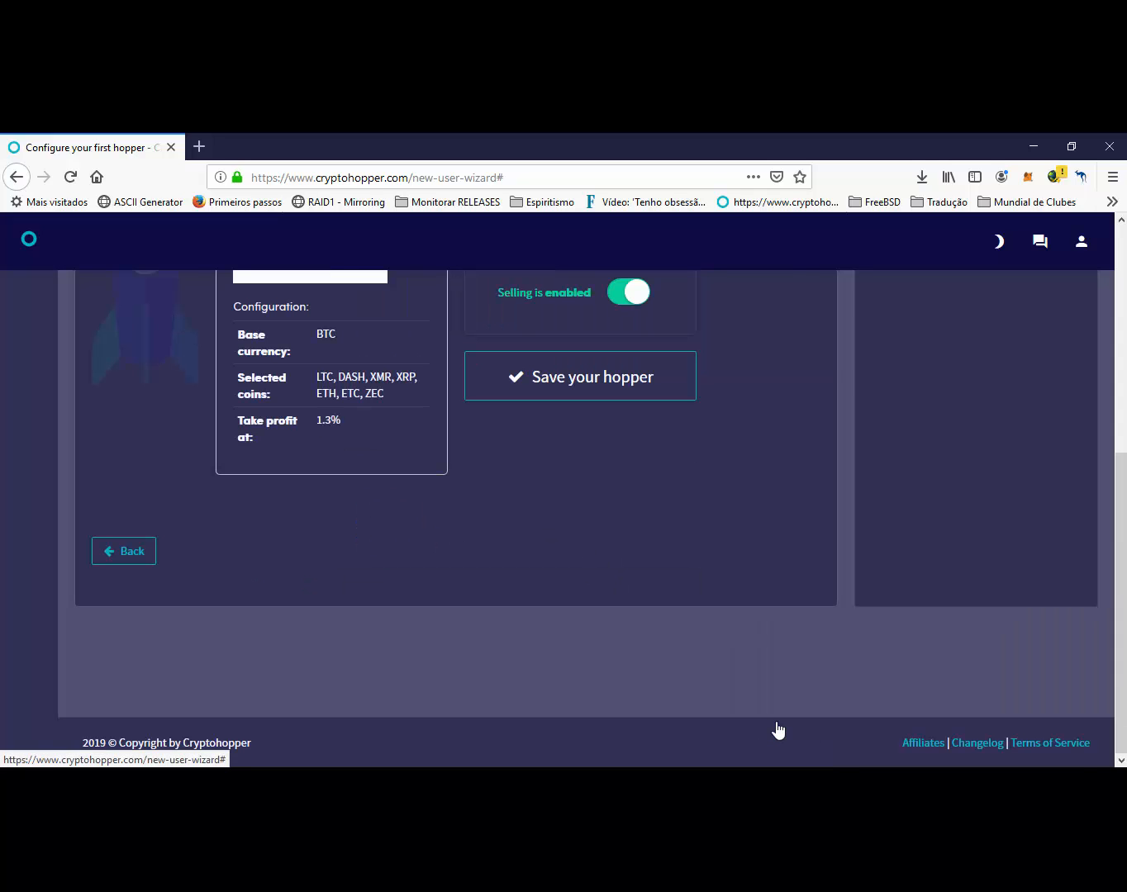
- Disable the hopper and its buying in the final wizard stage, and save the hopper
scroll(519, 549, up, 3)
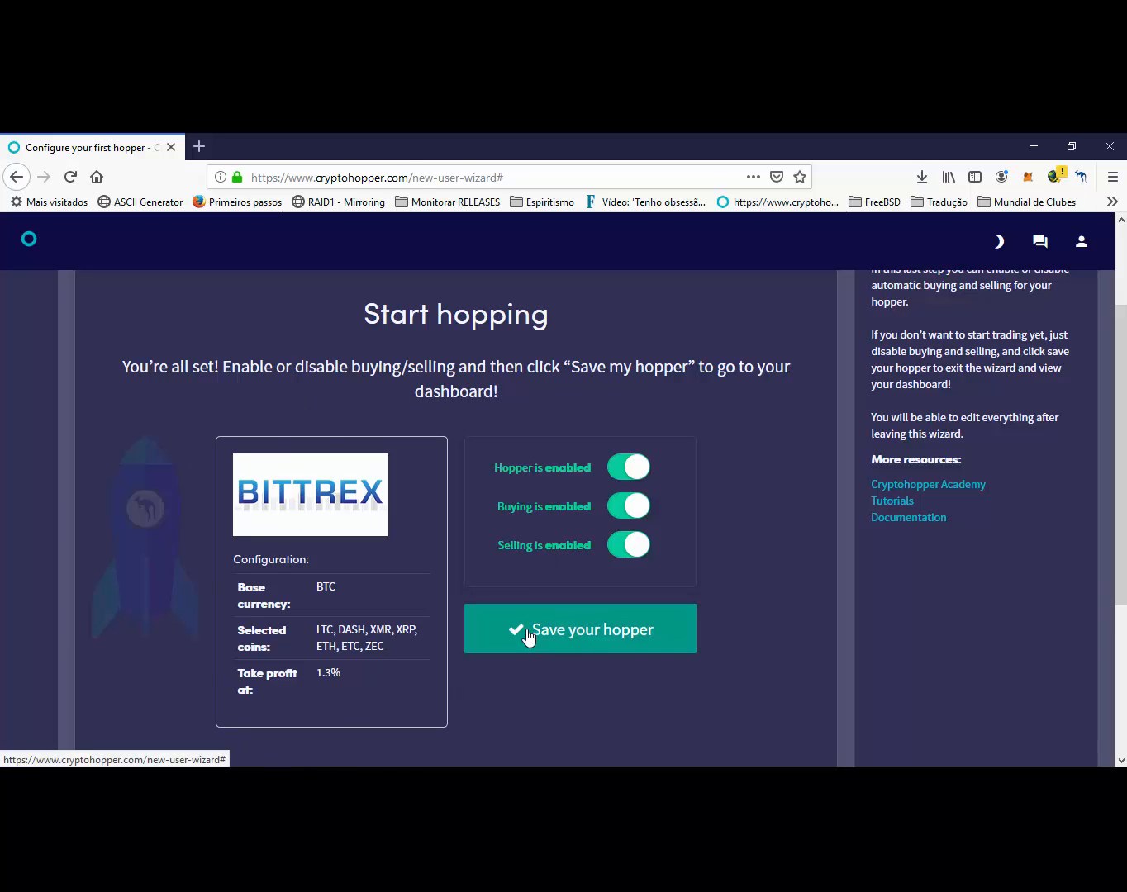
click(631, 469)
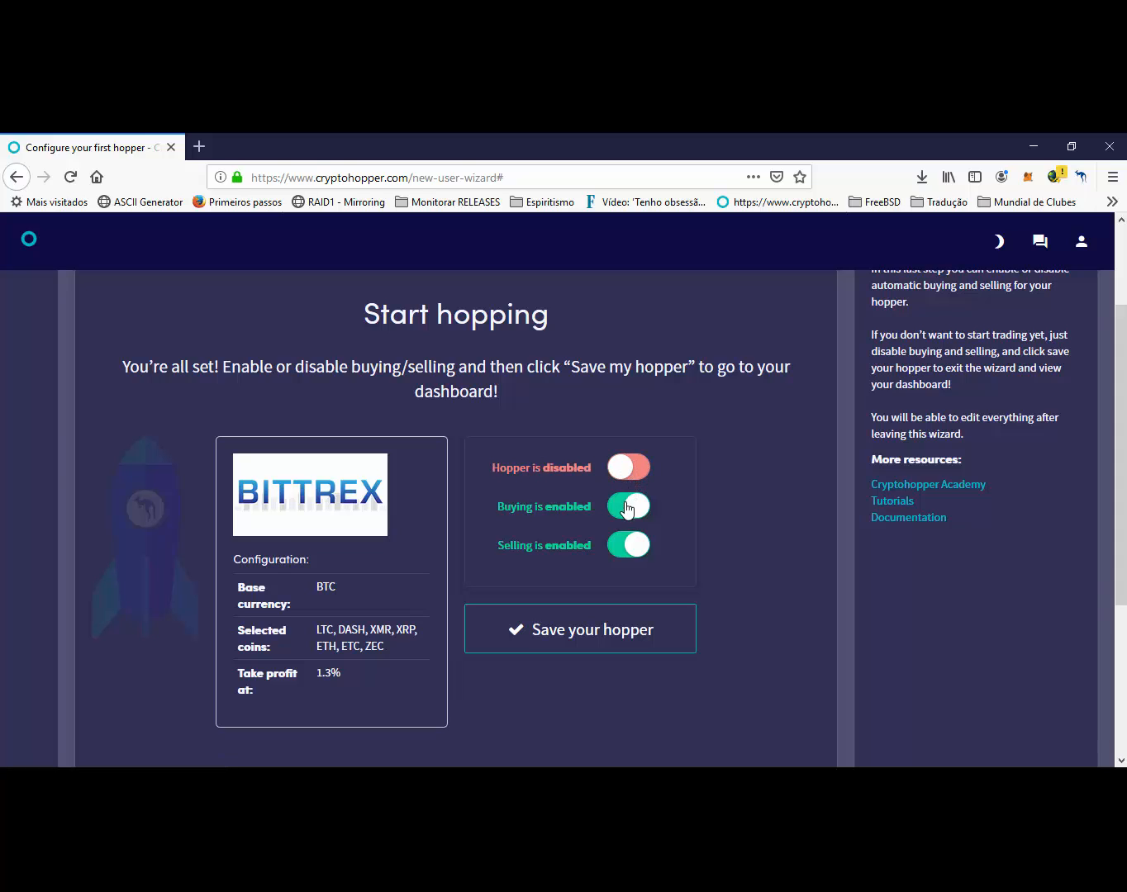
click(625, 509)
click(560, 636)
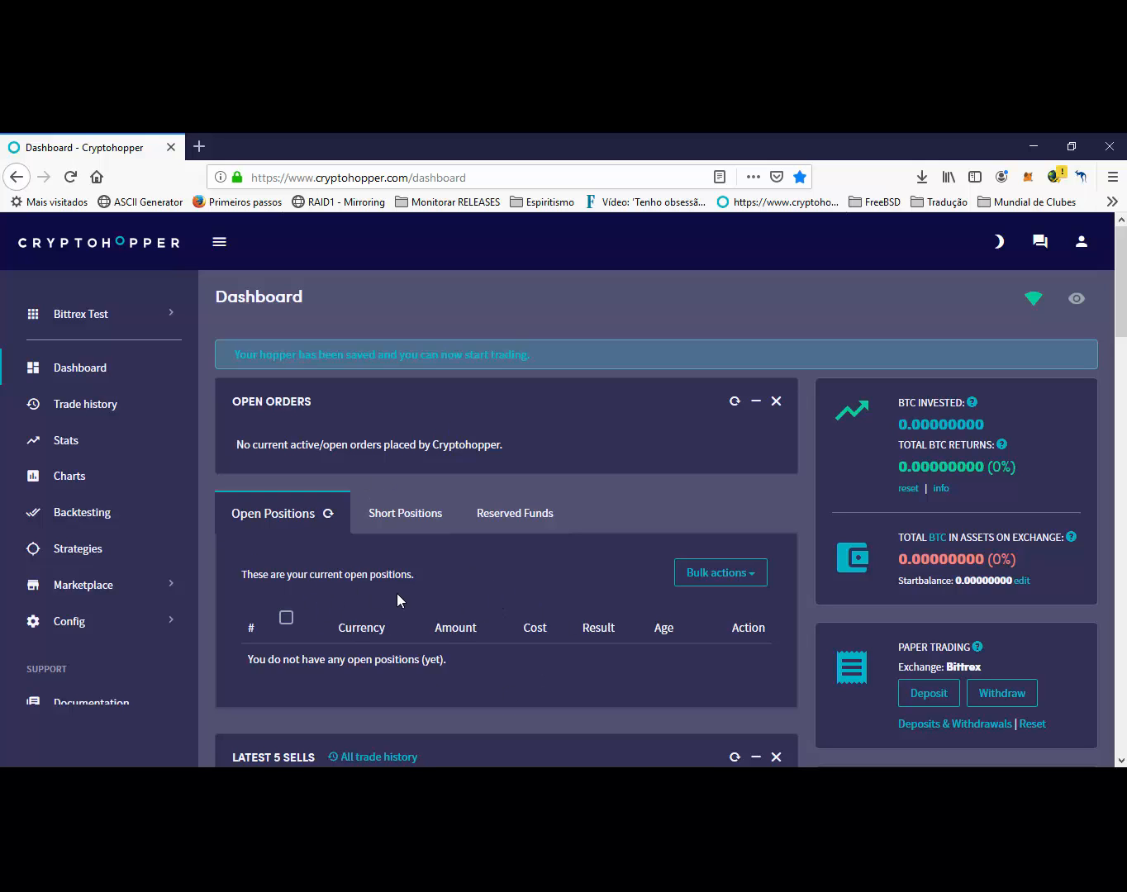
- Turn on the live feed in the Cryptohopper output section of the Bittrex Test dashboard
scroll(397, 599, down, 2)
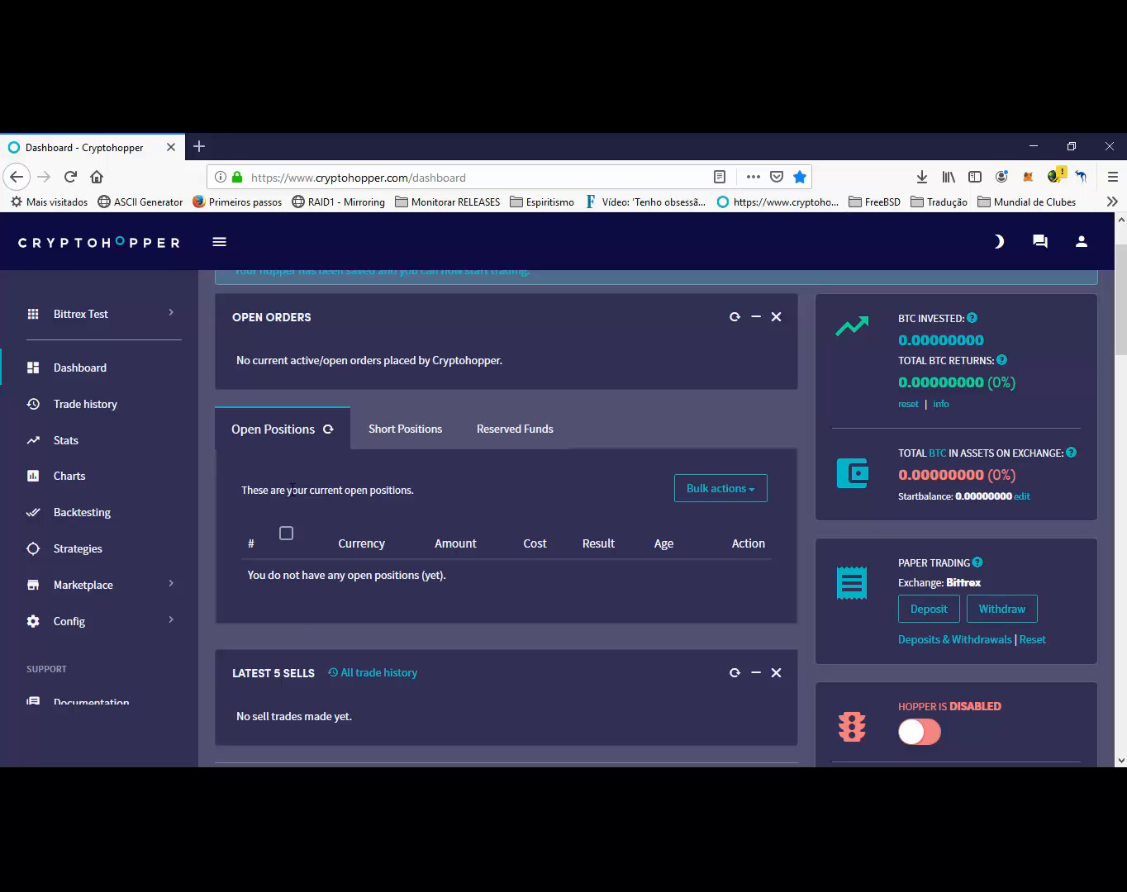
scroll(291, 496, down, 2)
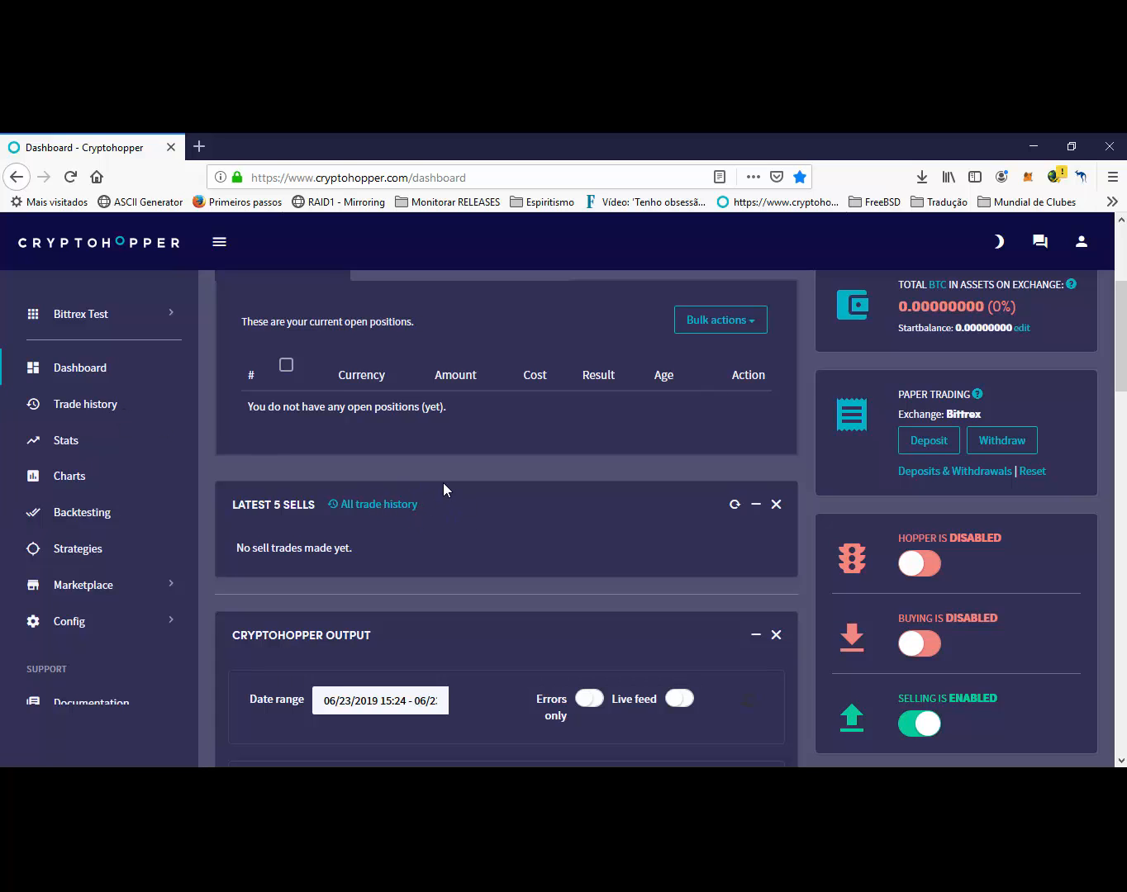
scroll(442, 489, down, 4)
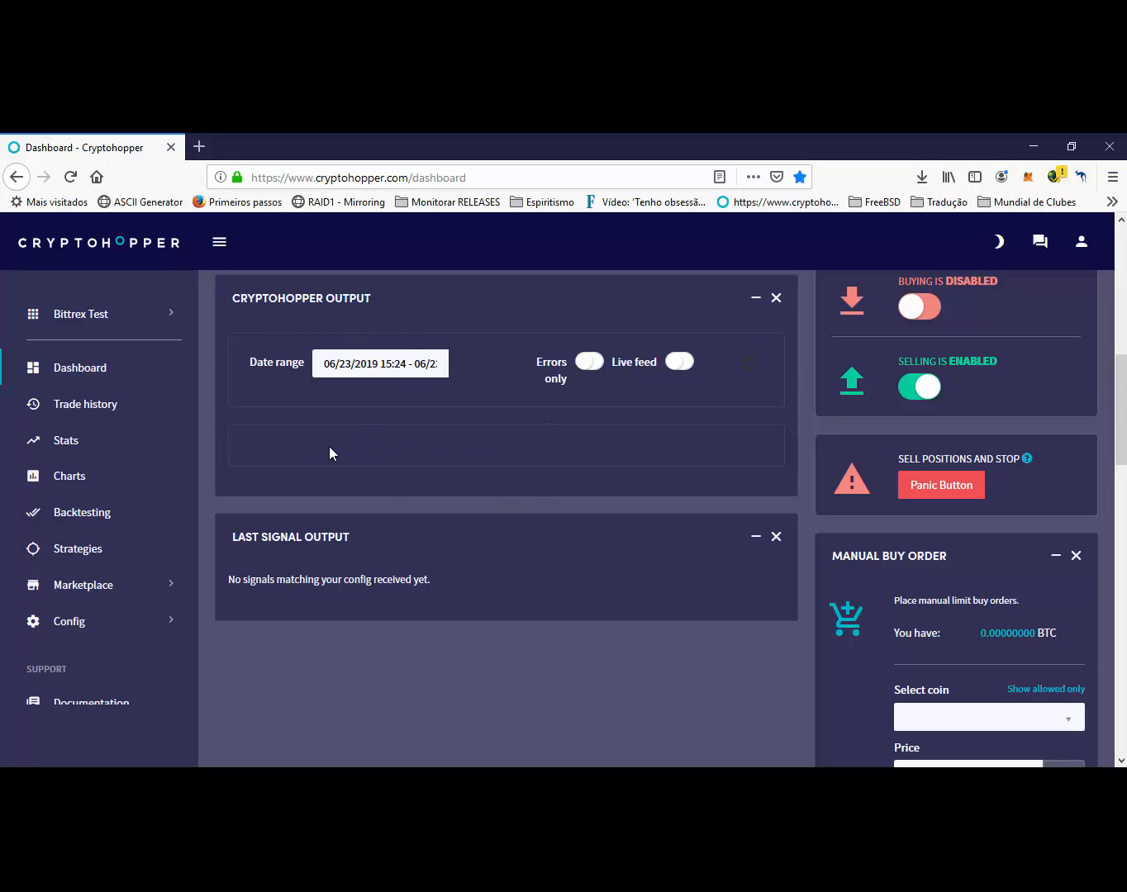
click(679, 363)
- Examine the dashboard's asset totals, paper trading section and hopper, buying and selling switches
scroll(612, 558, up, 10)
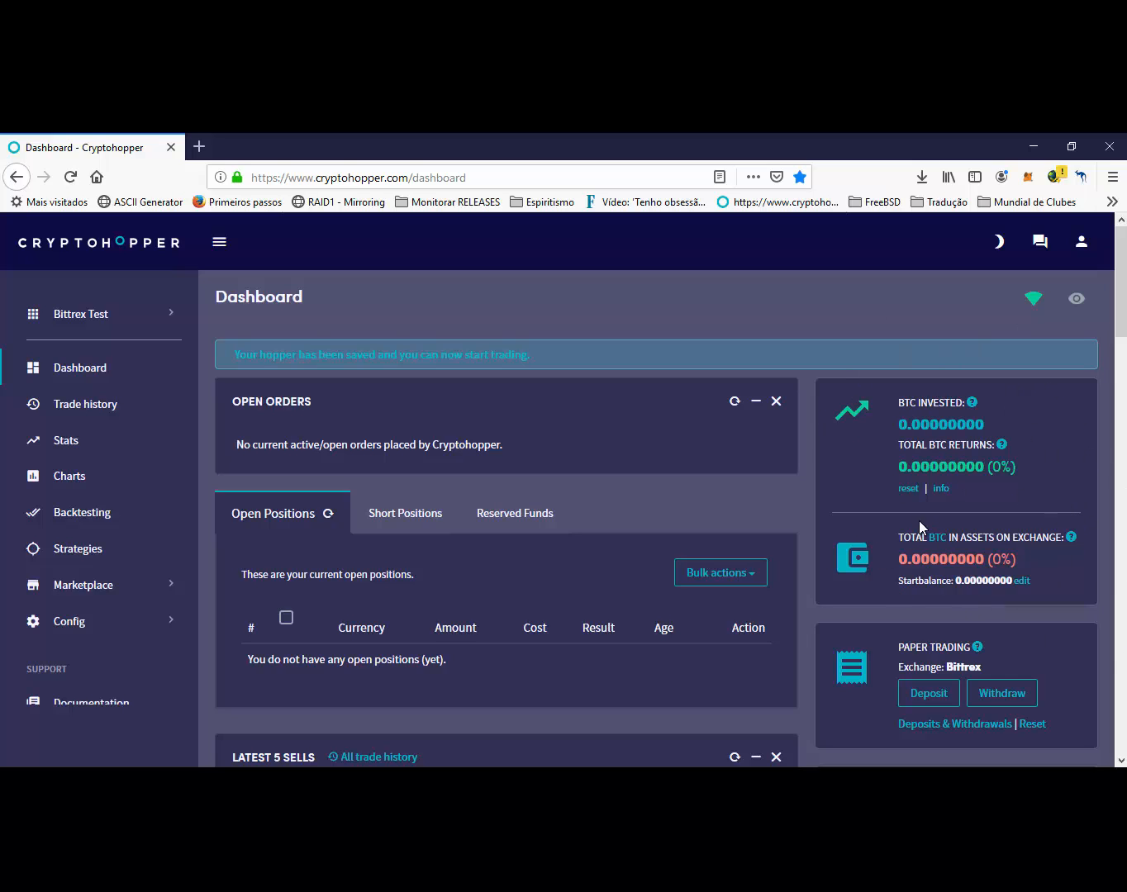
scroll(909, 522, down, 3)
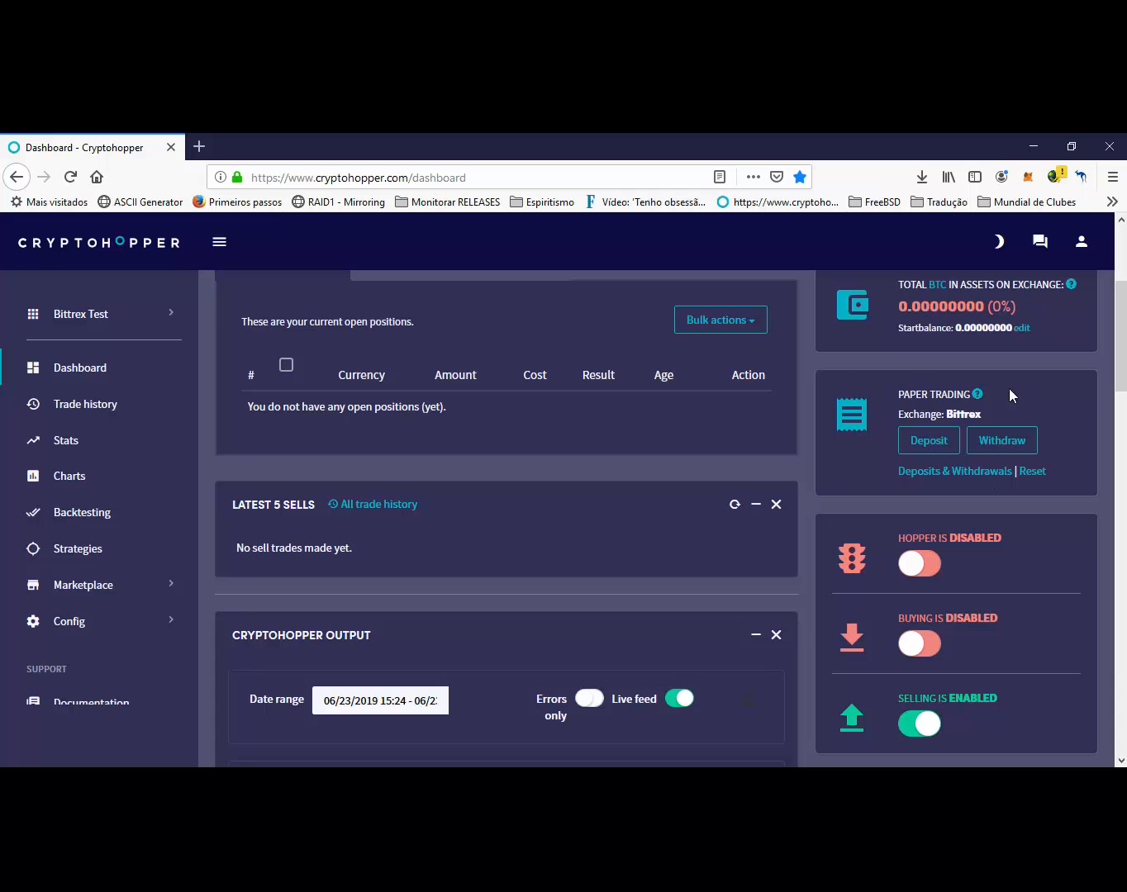
scroll(832, 454, down, 4)
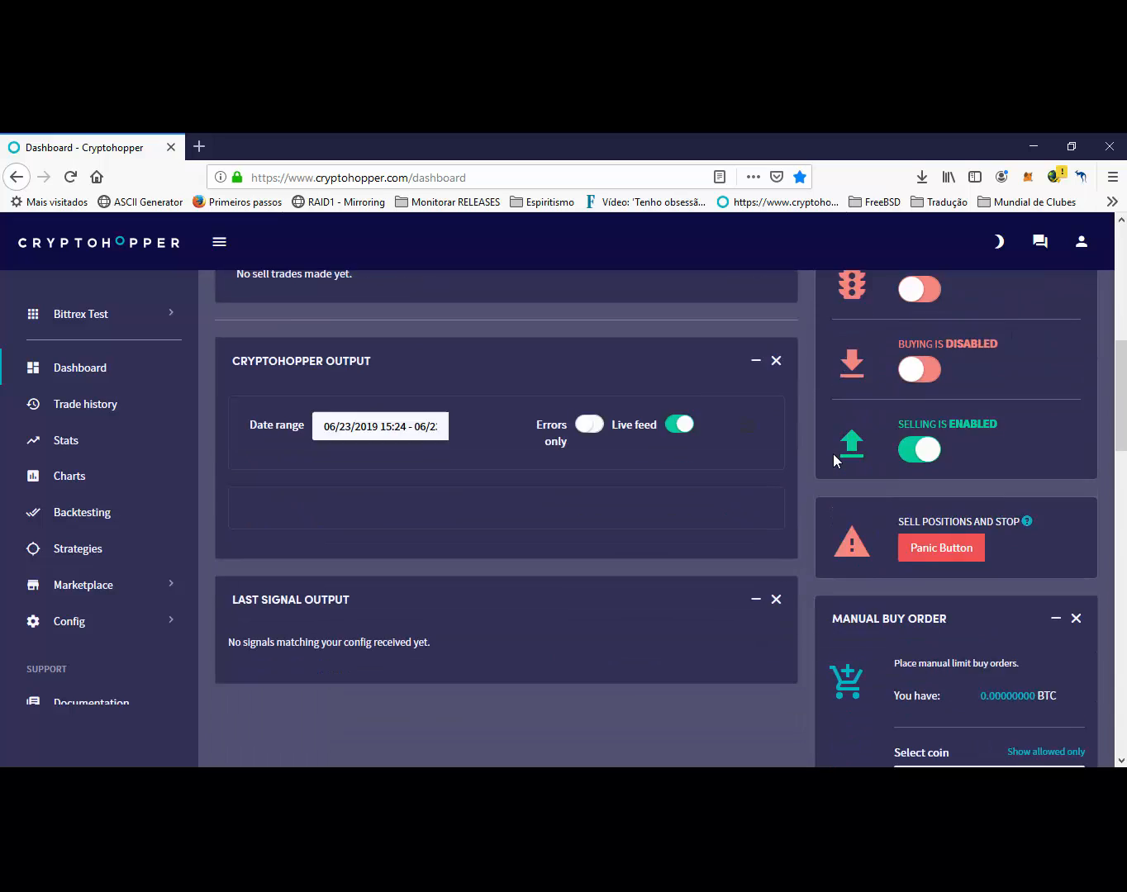
scroll(830, 431, up, 2)
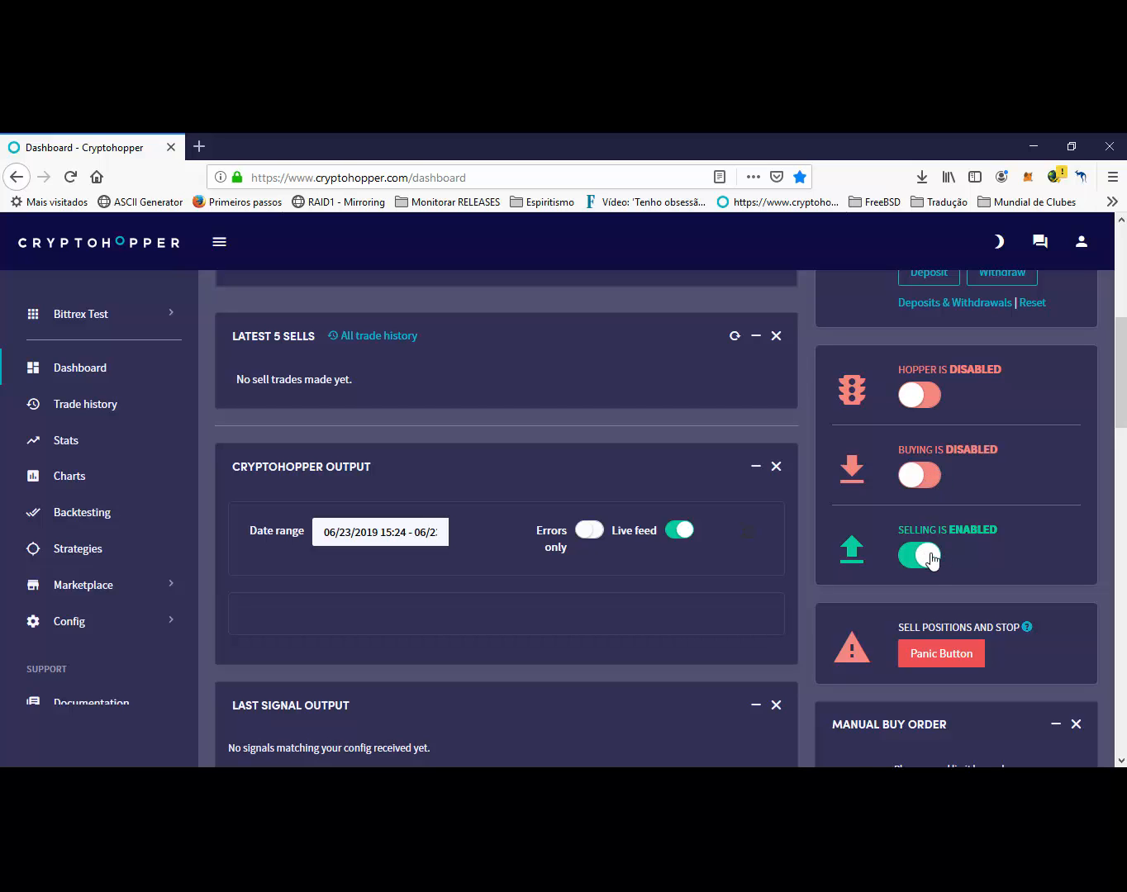
- Deposit 0.5 Bitcoin (BTC) into the Bittrex paper exchange account from the dashboard's current assets section
scroll(933, 559, down, 3)
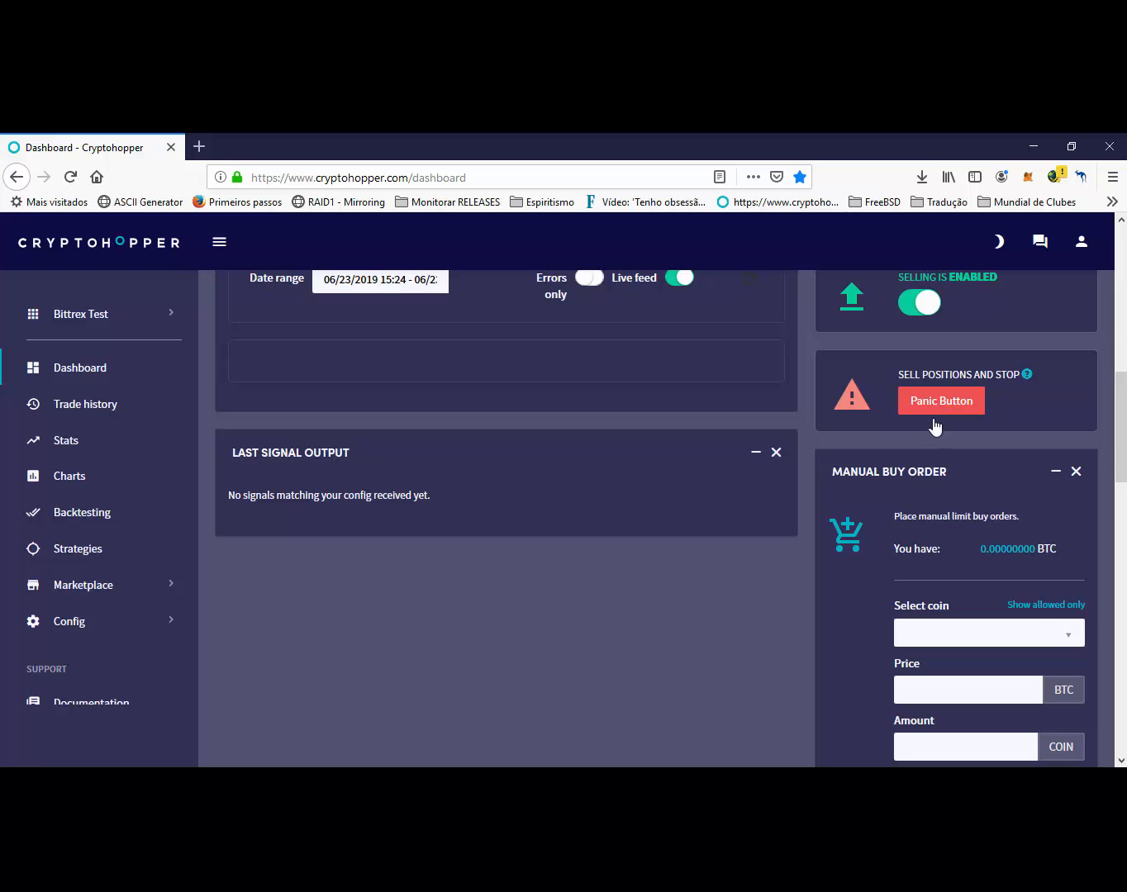
scroll(906, 523, down, 2)
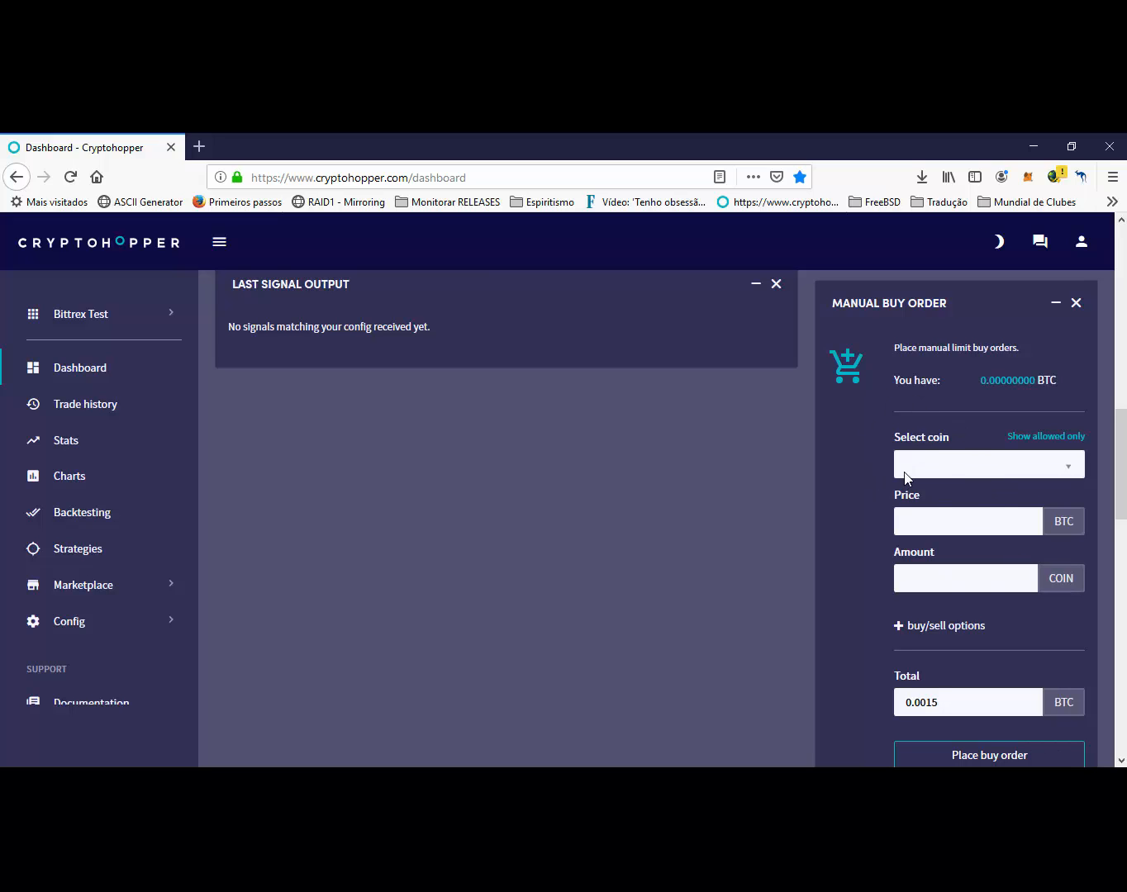
scroll(845, 468, down, 6)
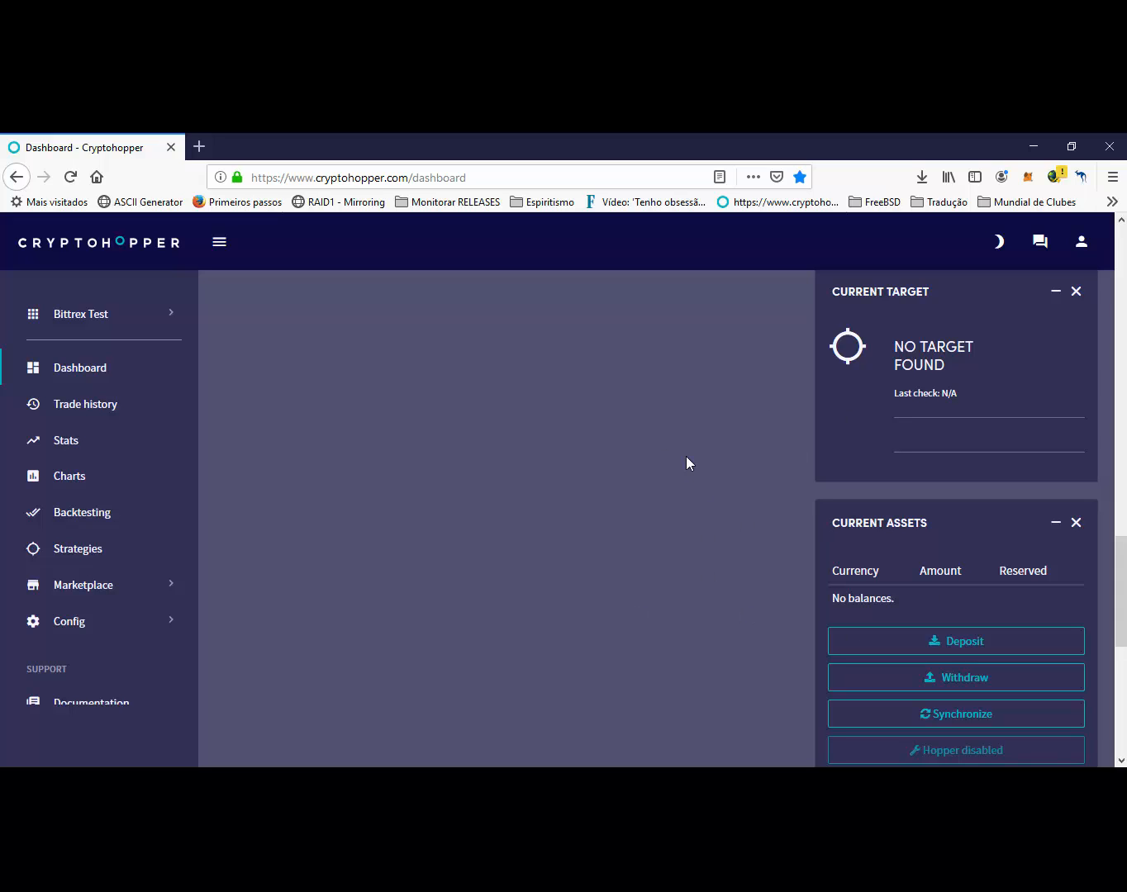
click(950, 641)
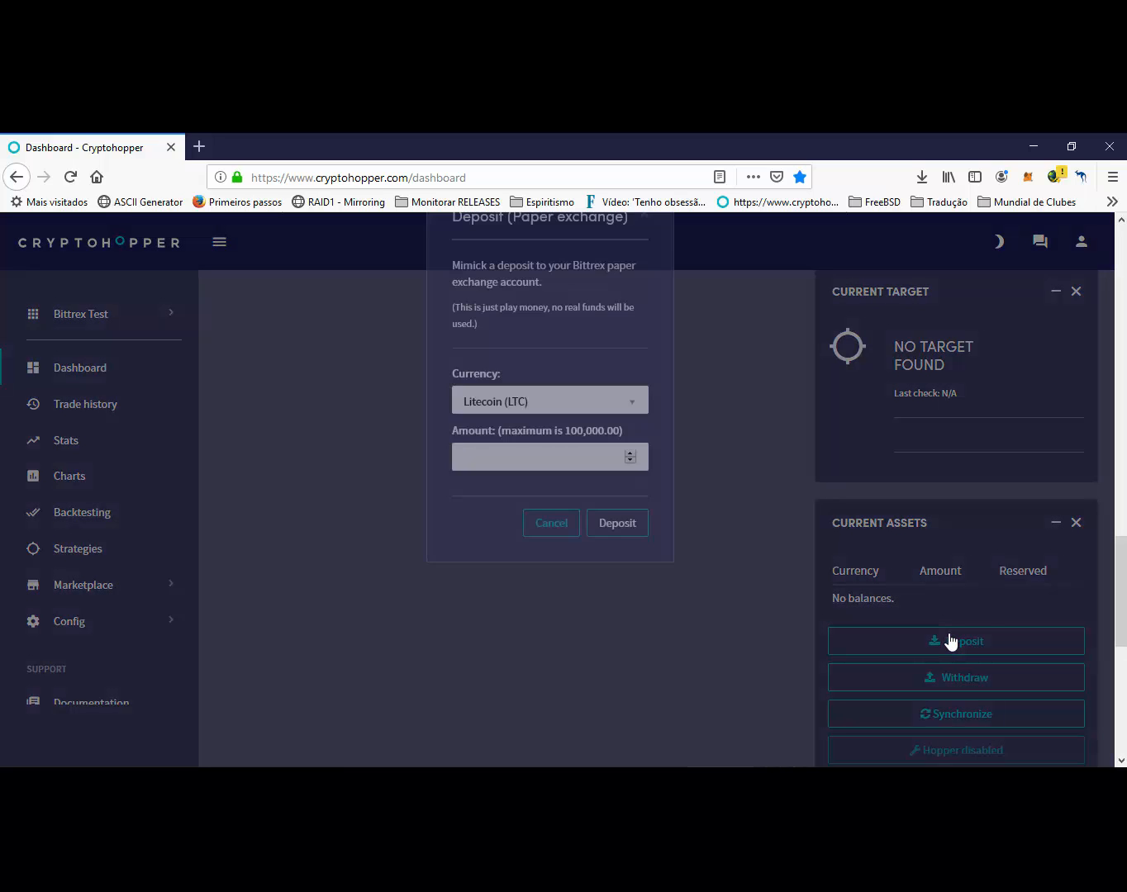
click(581, 462)
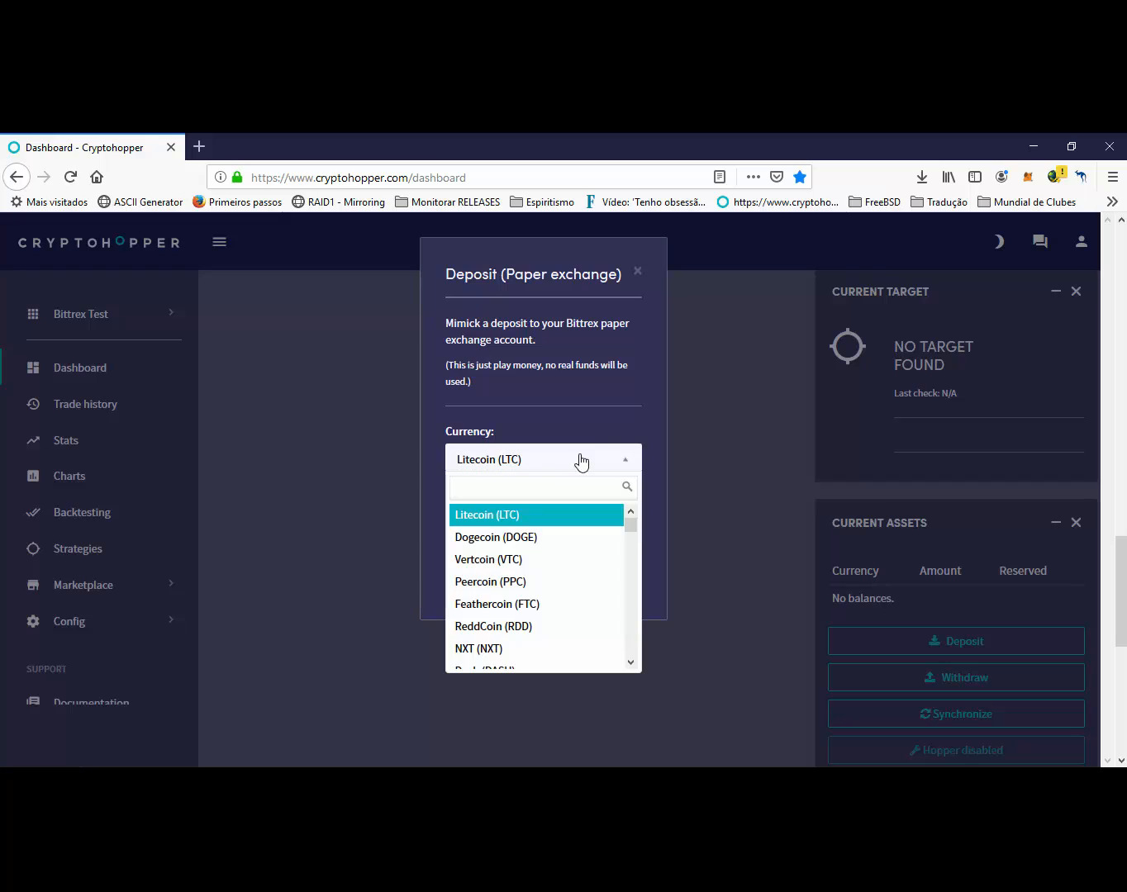
text(btc)
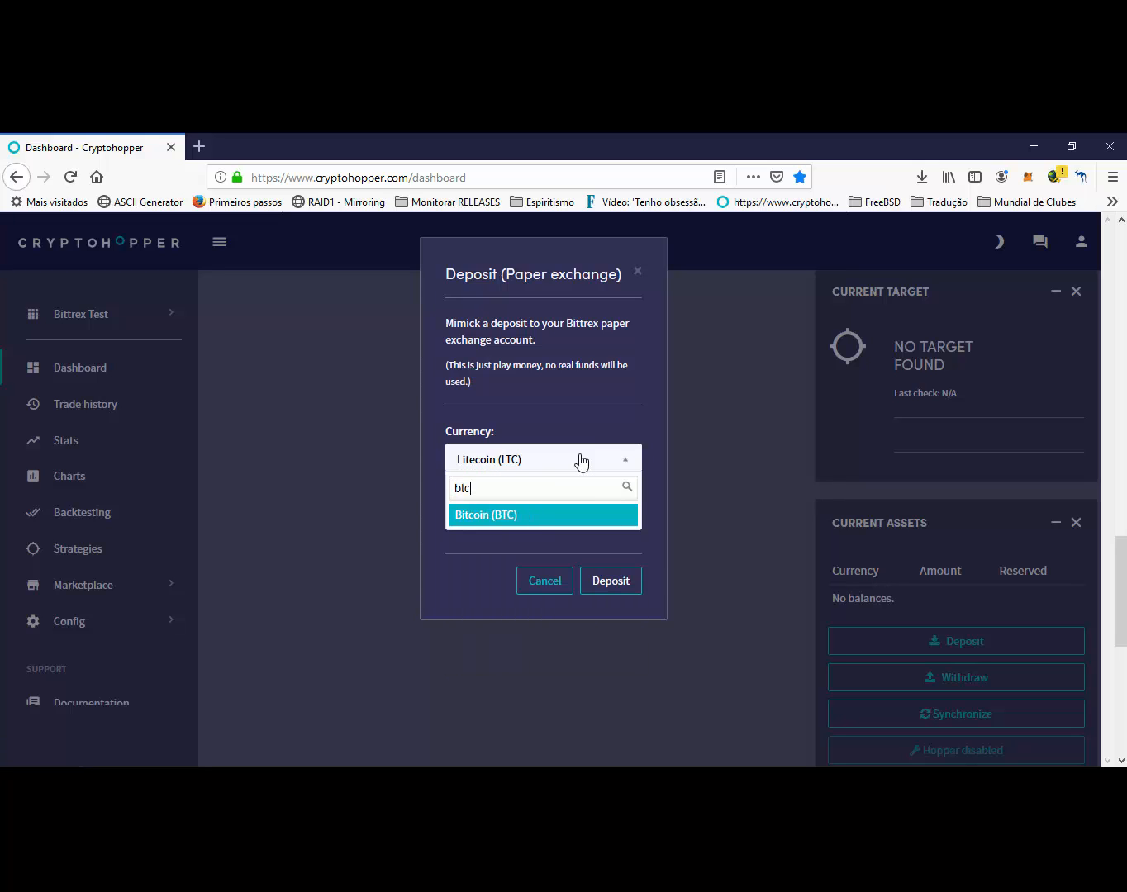
click(511, 518)
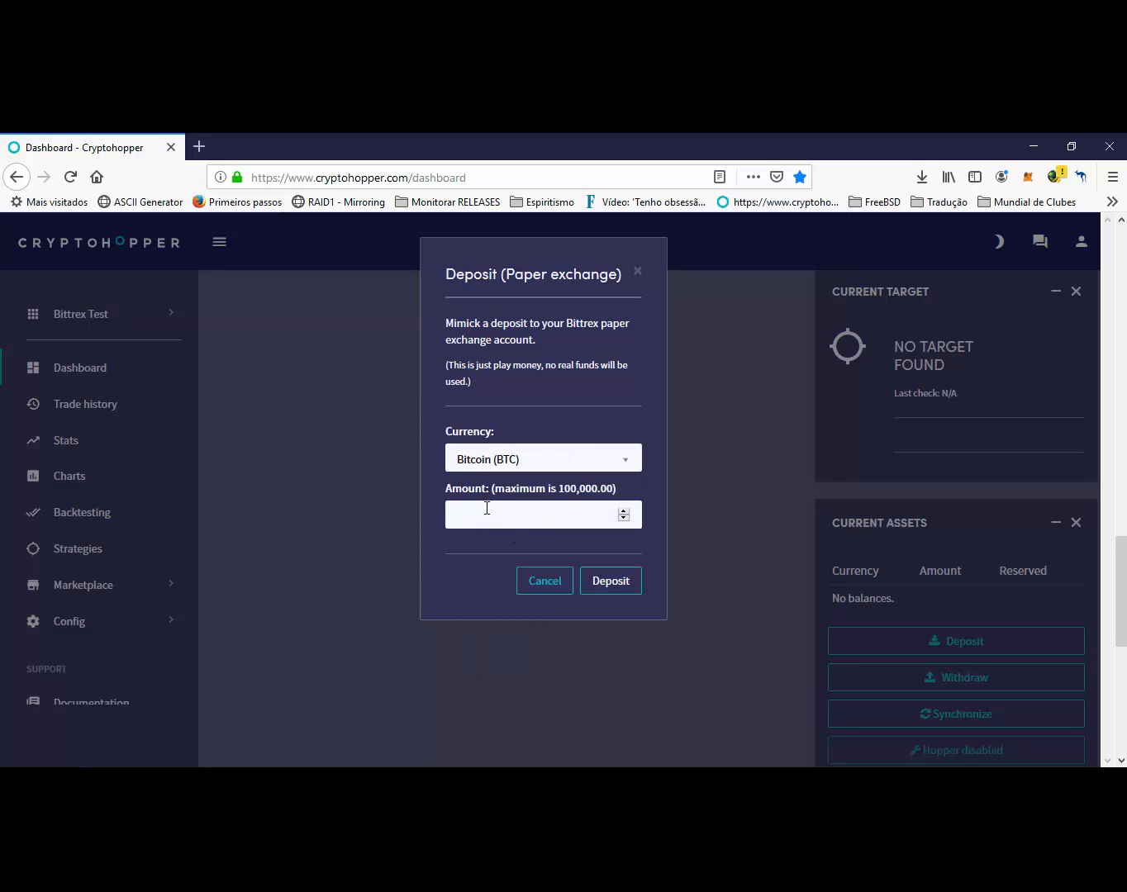
text(0.5)
click(616, 585)
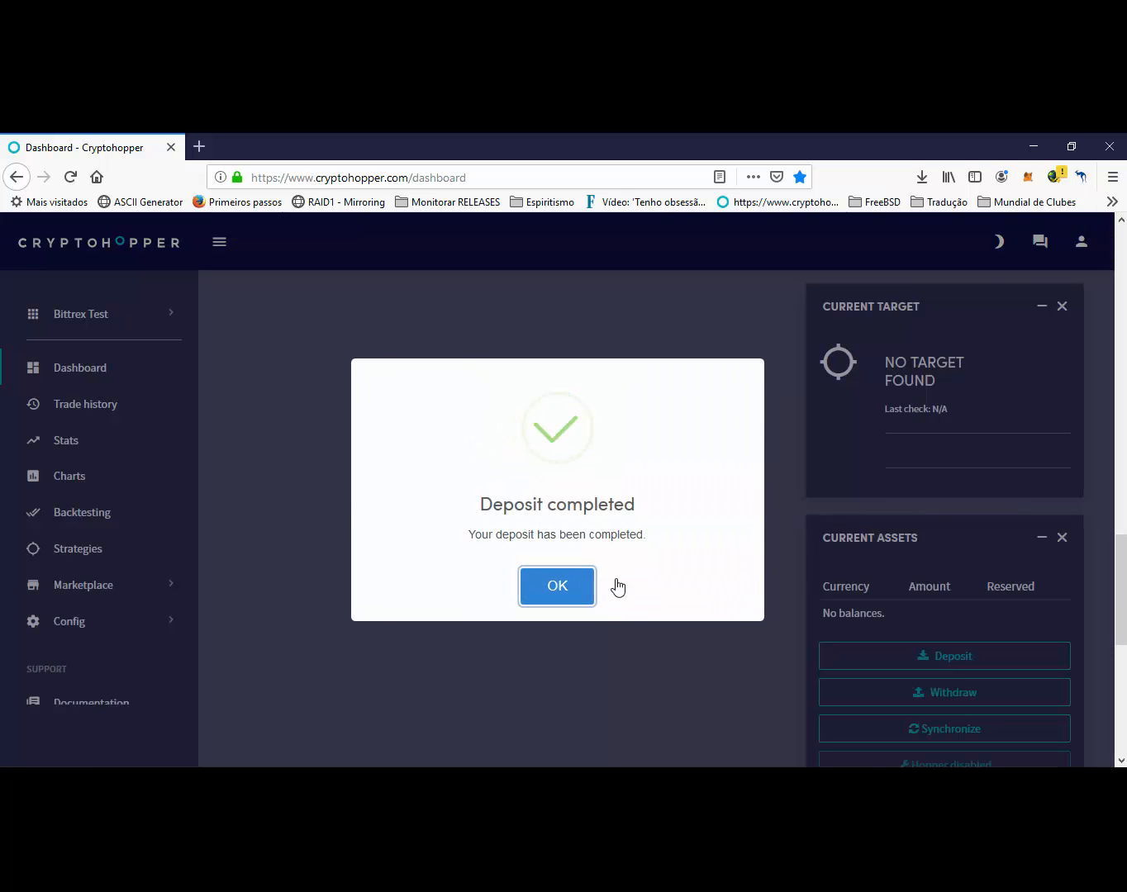
click(588, 591)
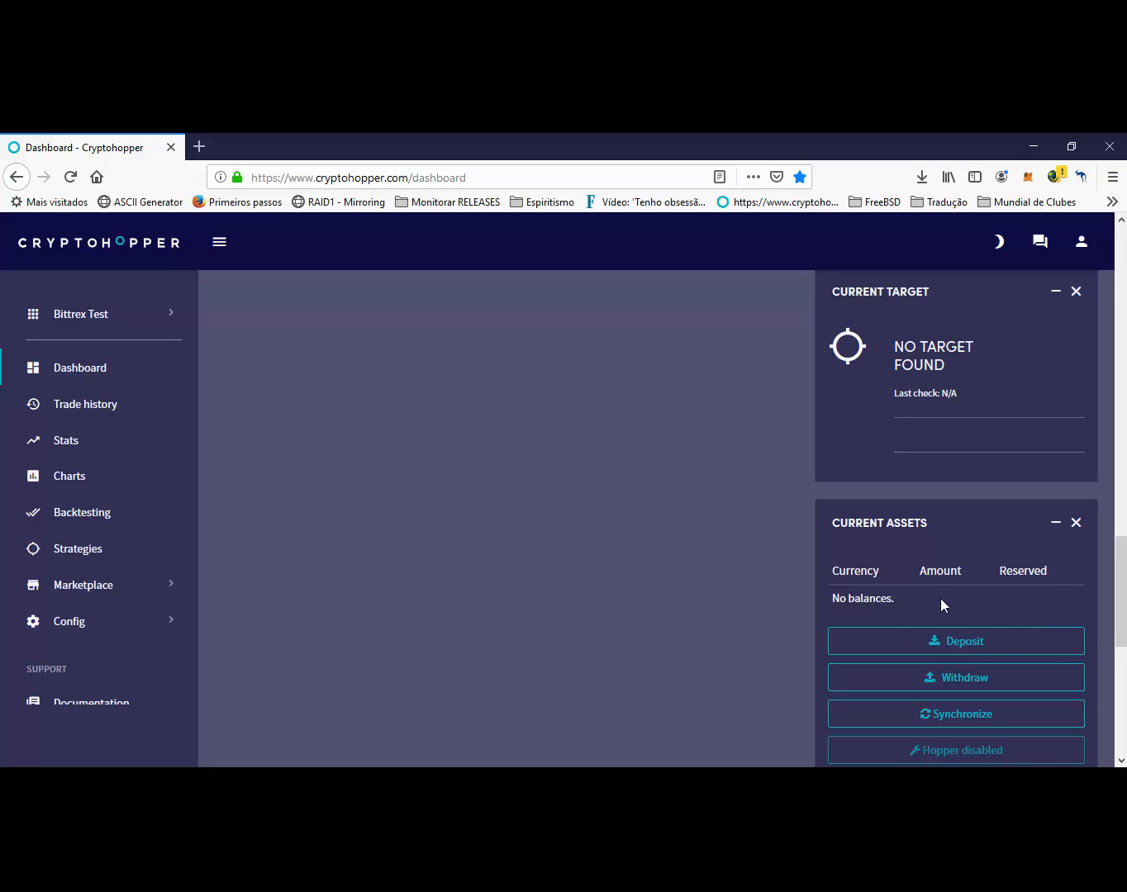
- Enable the Bittrex Test hopper from the dashboard and dismiss the start notice
scroll(783, 605, up, 10)
scroll(782, 604, up, 5)
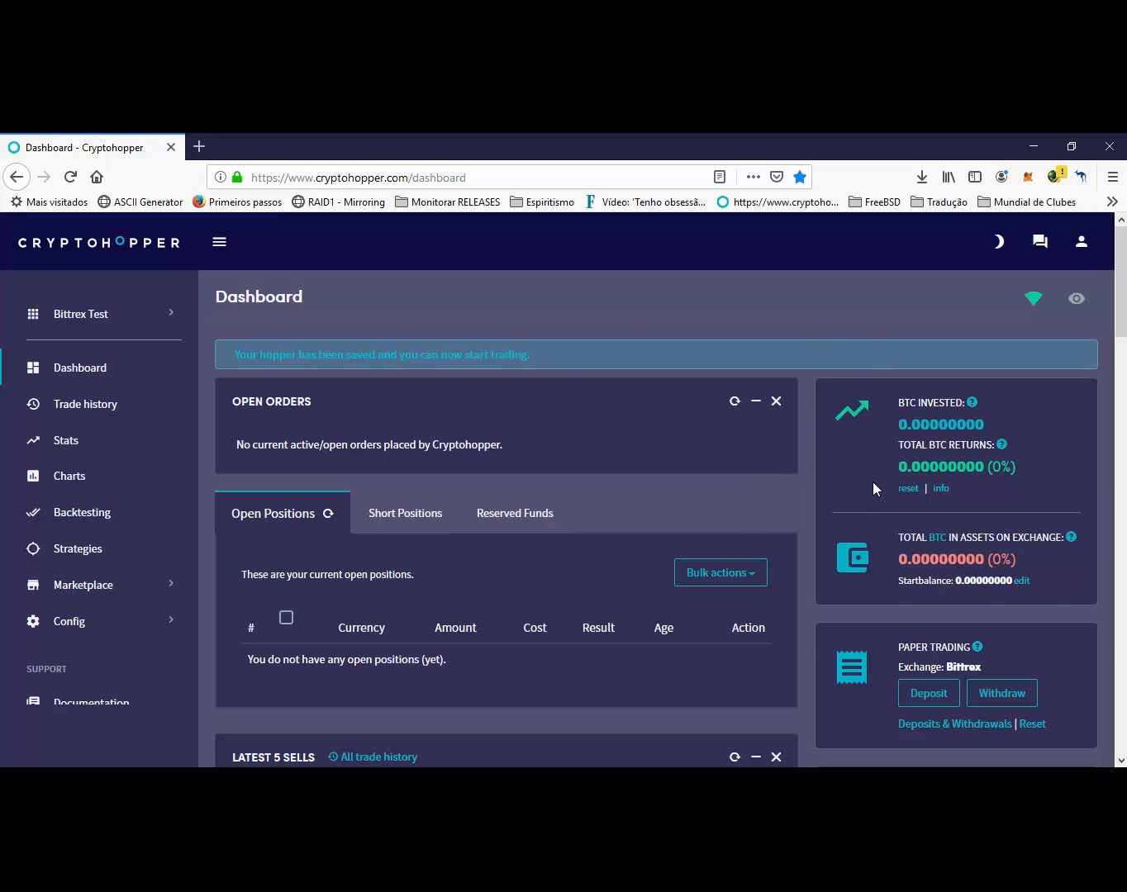
scroll(655, 424, down, 6)
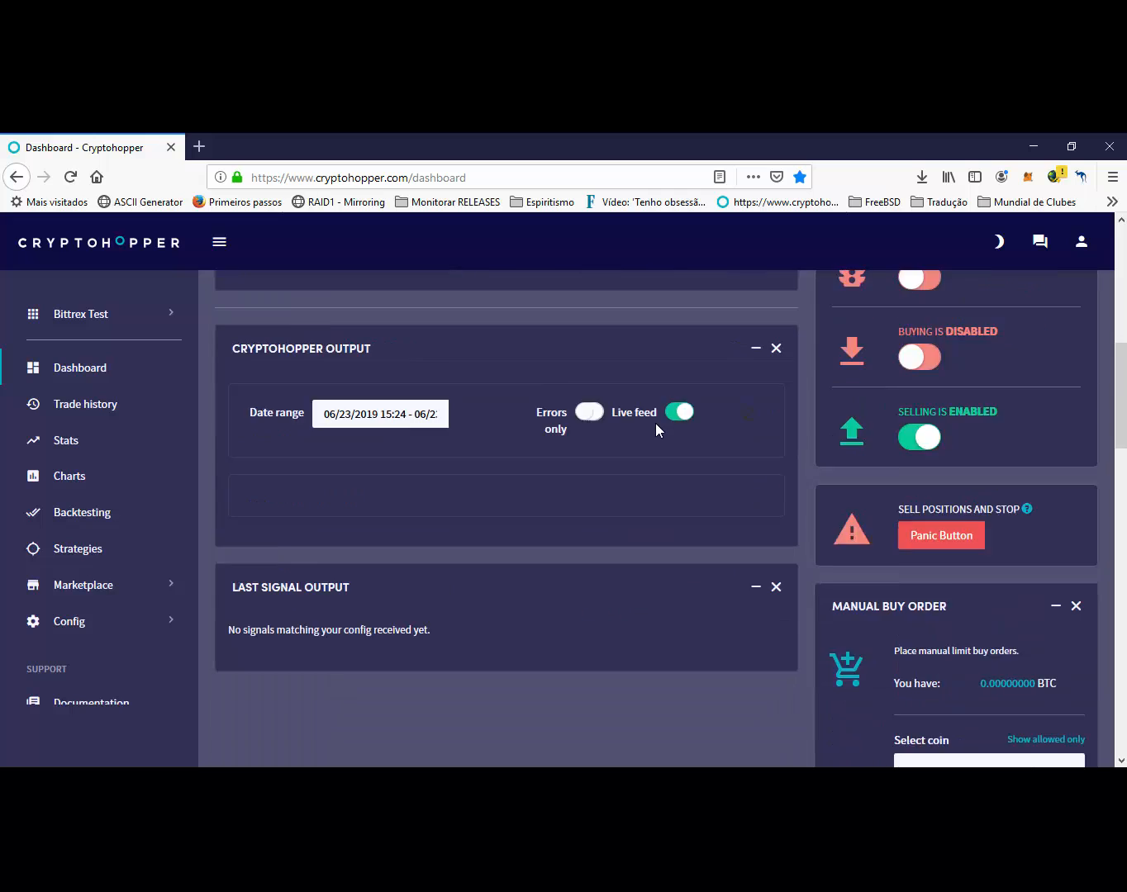
scroll(655, 423, up, 1)
click(913, 396)
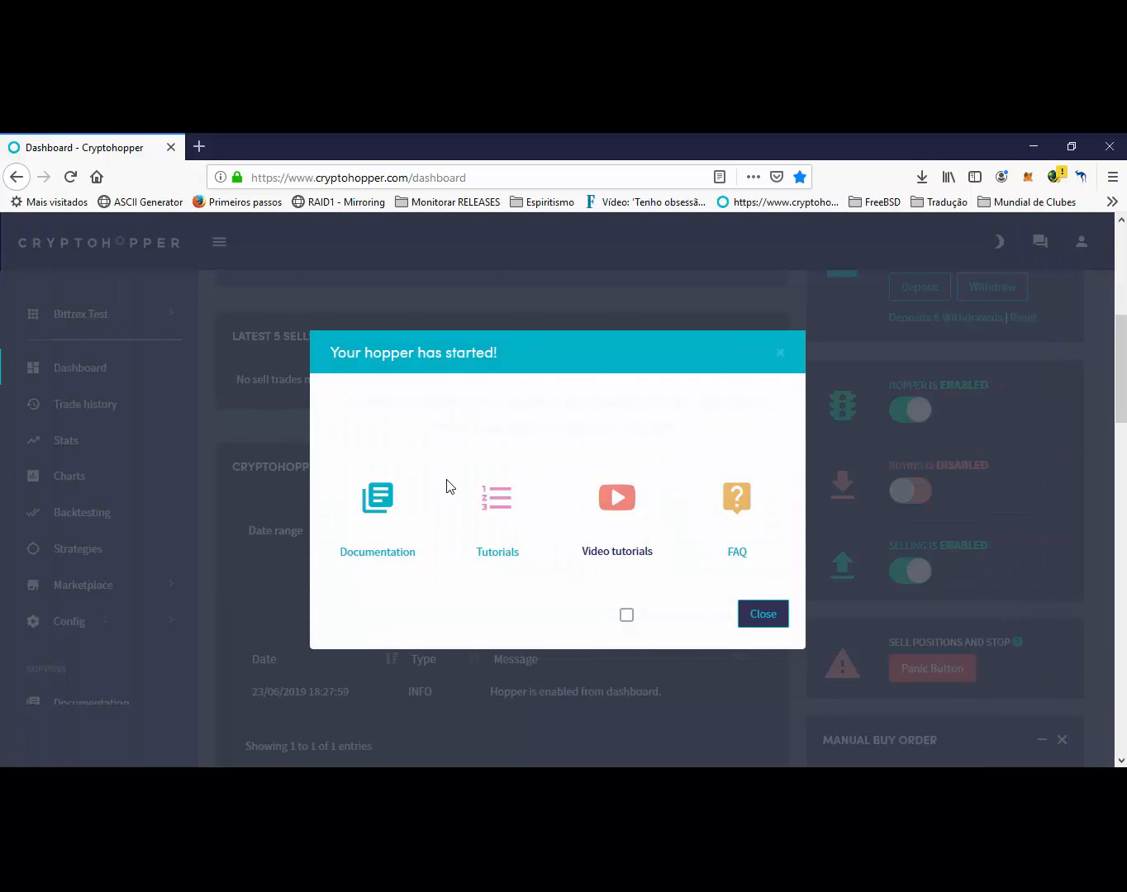
click(764, 618)
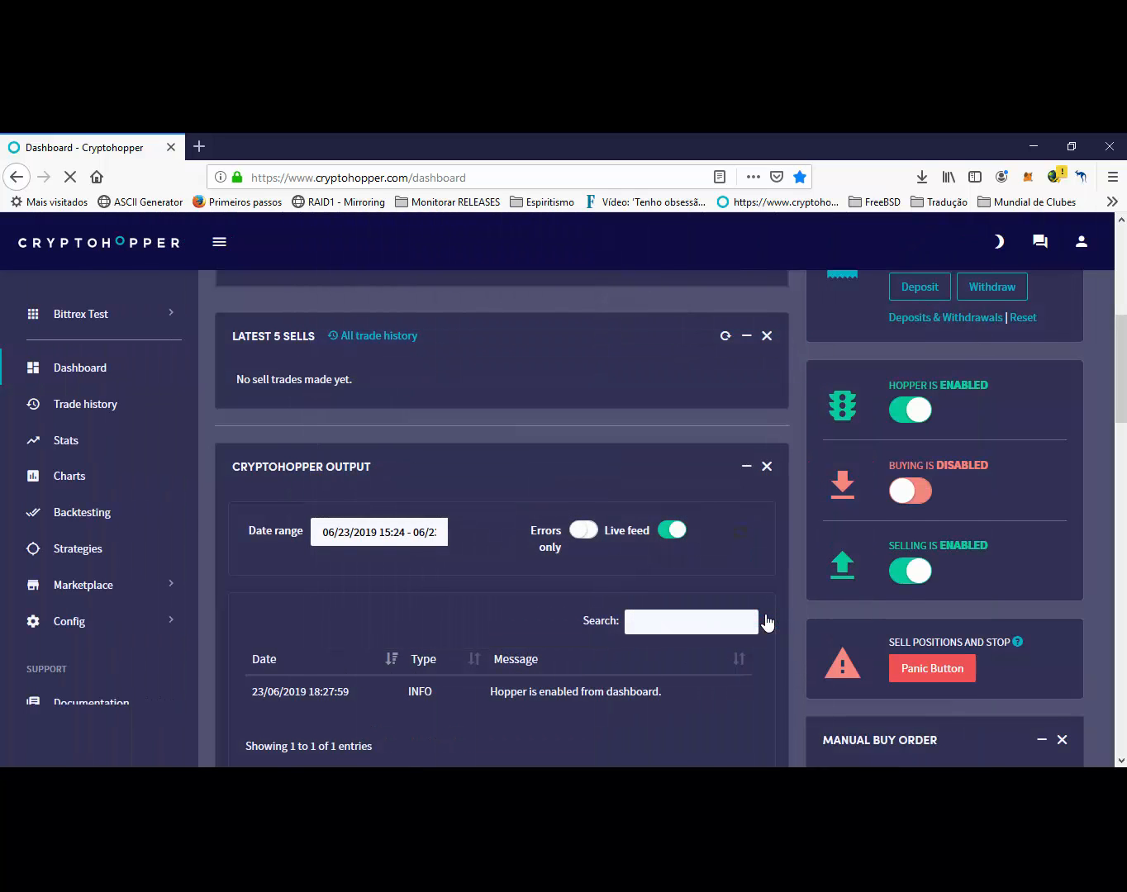
- Withdraw 0.00000004 Ethereum (ETH) from the Bittrex paper exchange account
scroll(765, 619, down, 10)
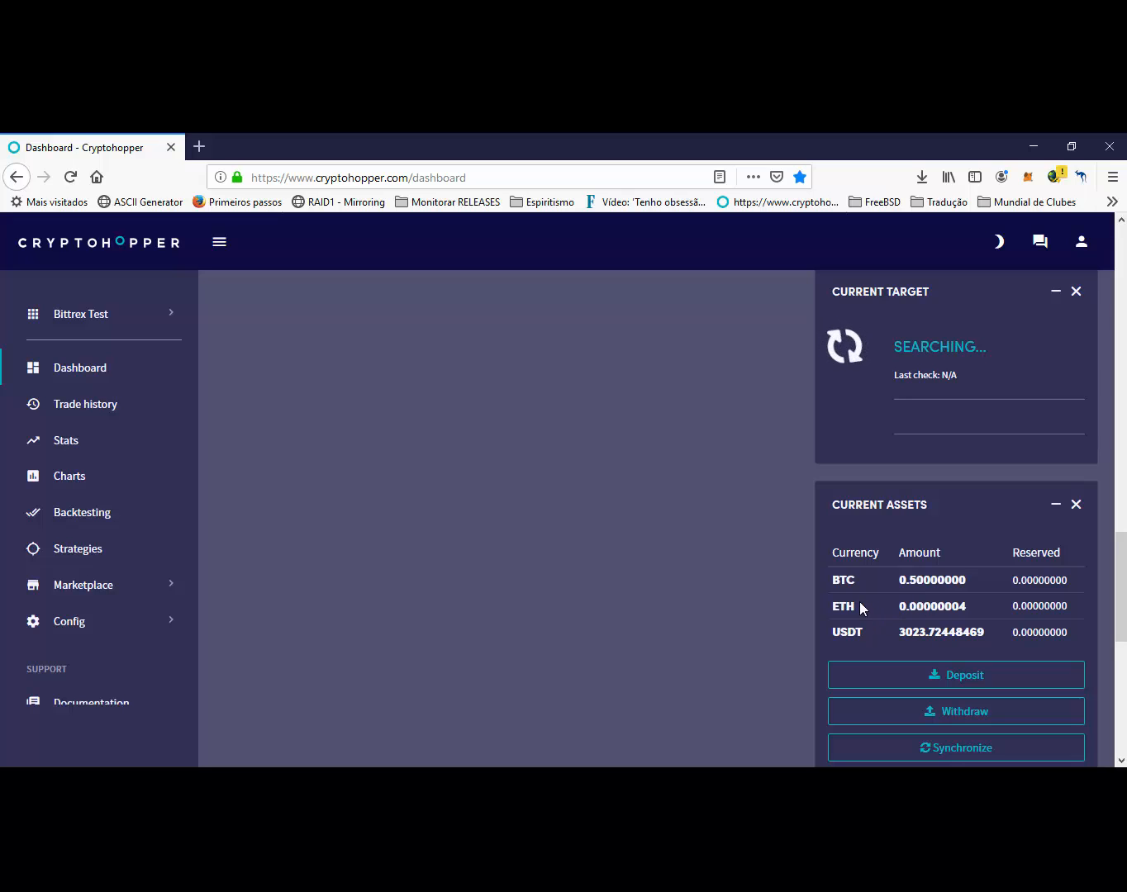
click(940, 711)
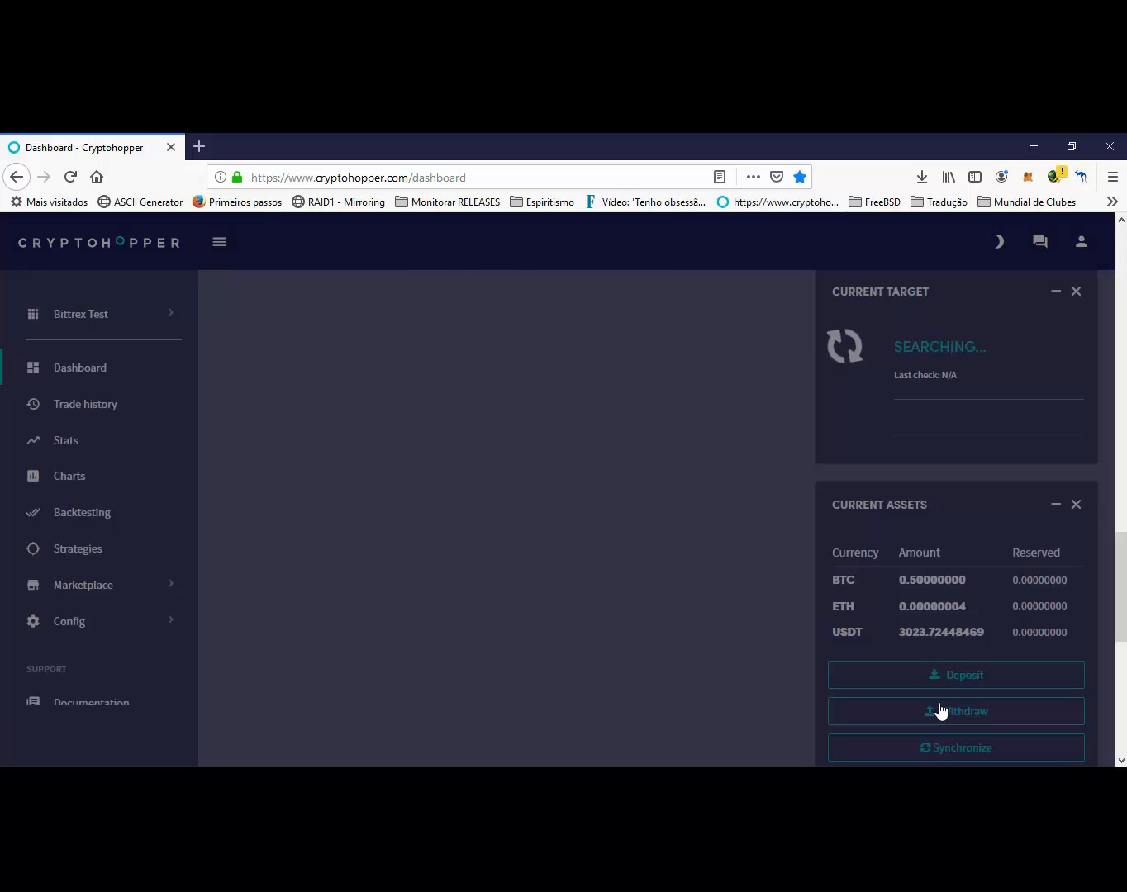
click(559, 482)
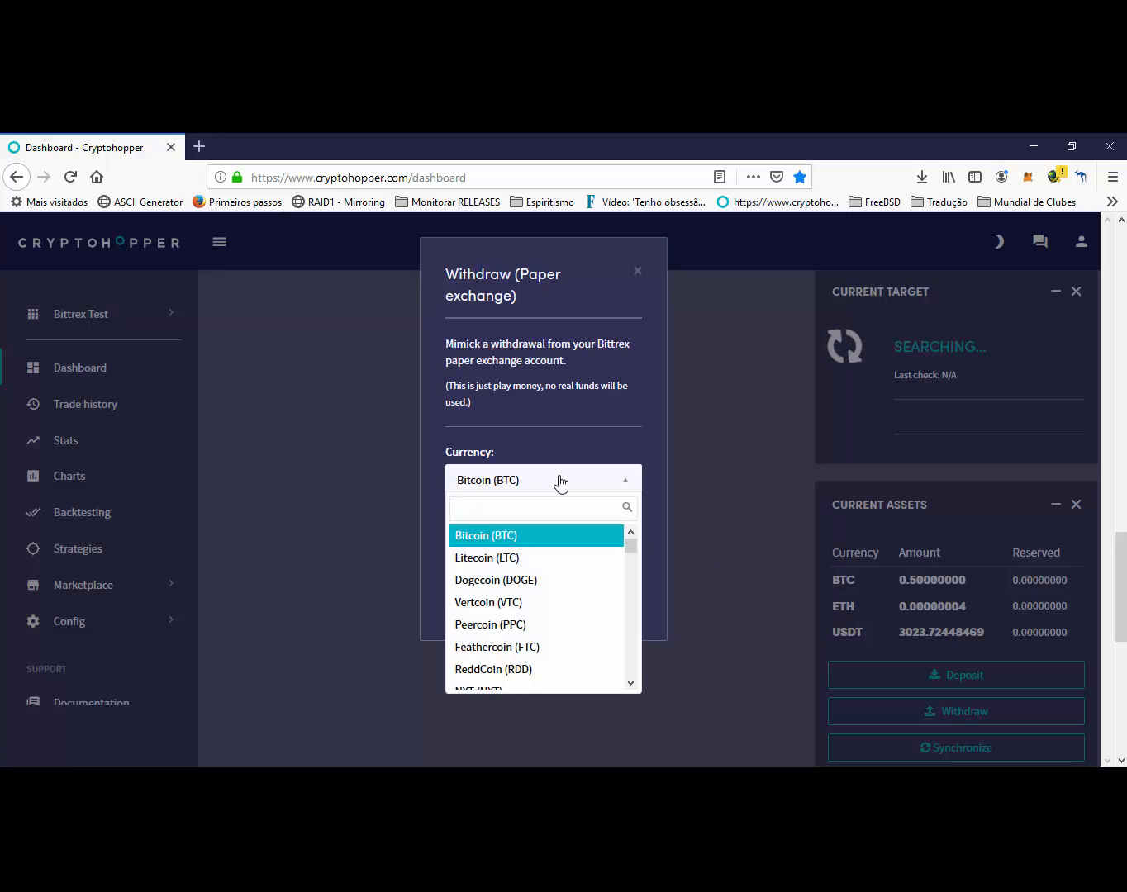
text(eth)
key(Return)
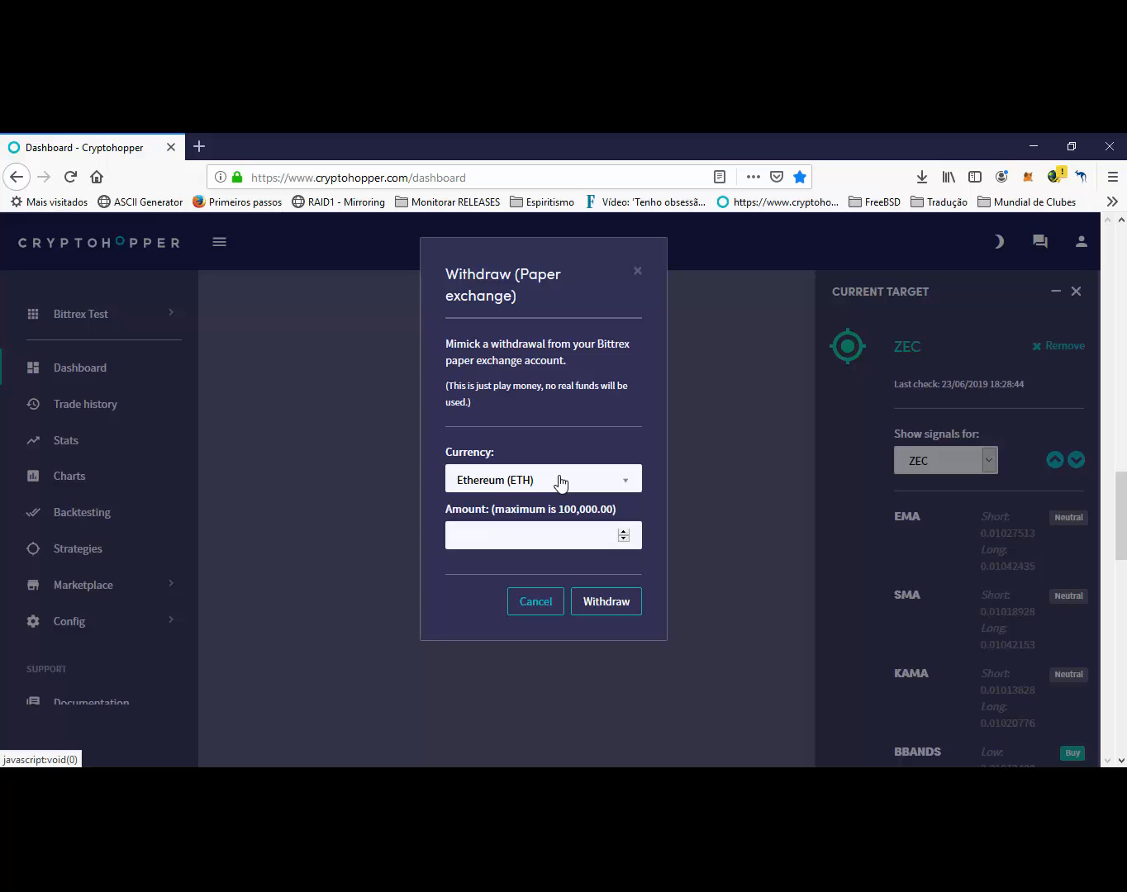
text(0.00000004)
click(594, 602)
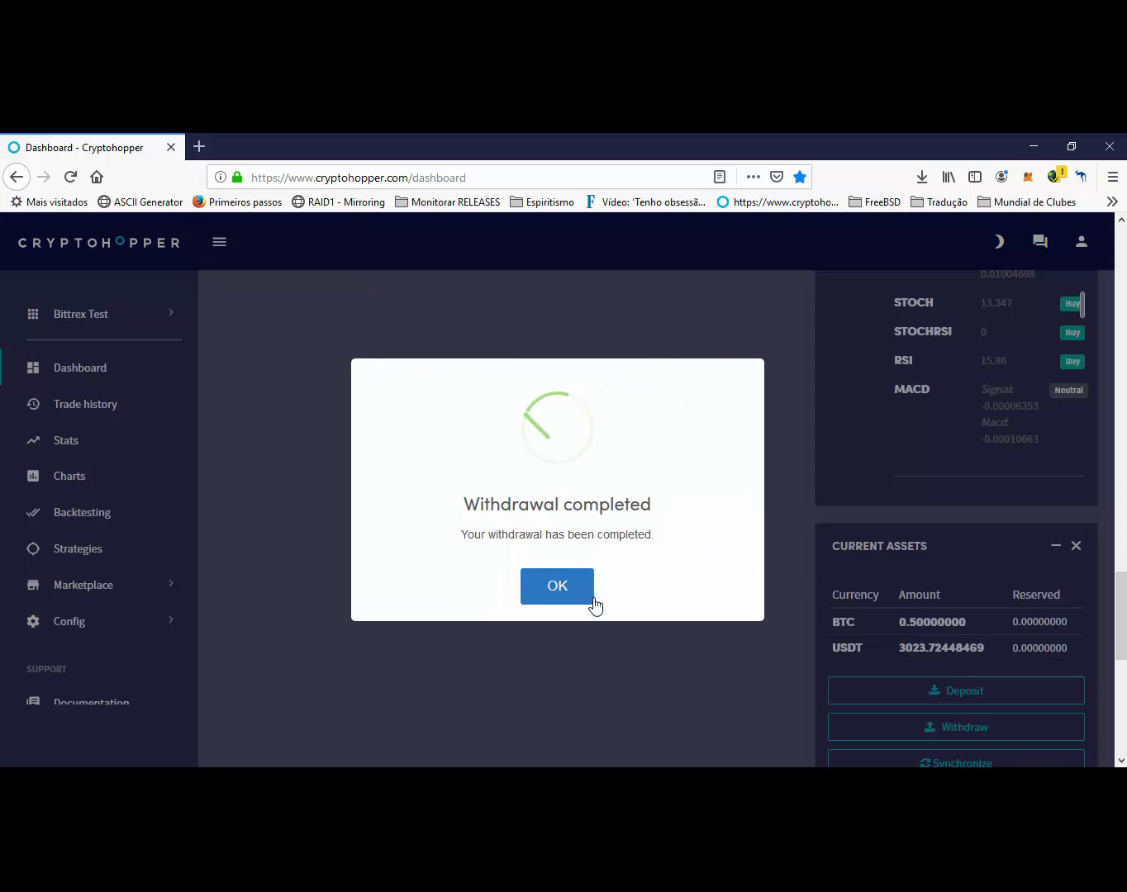
click(555, 586)
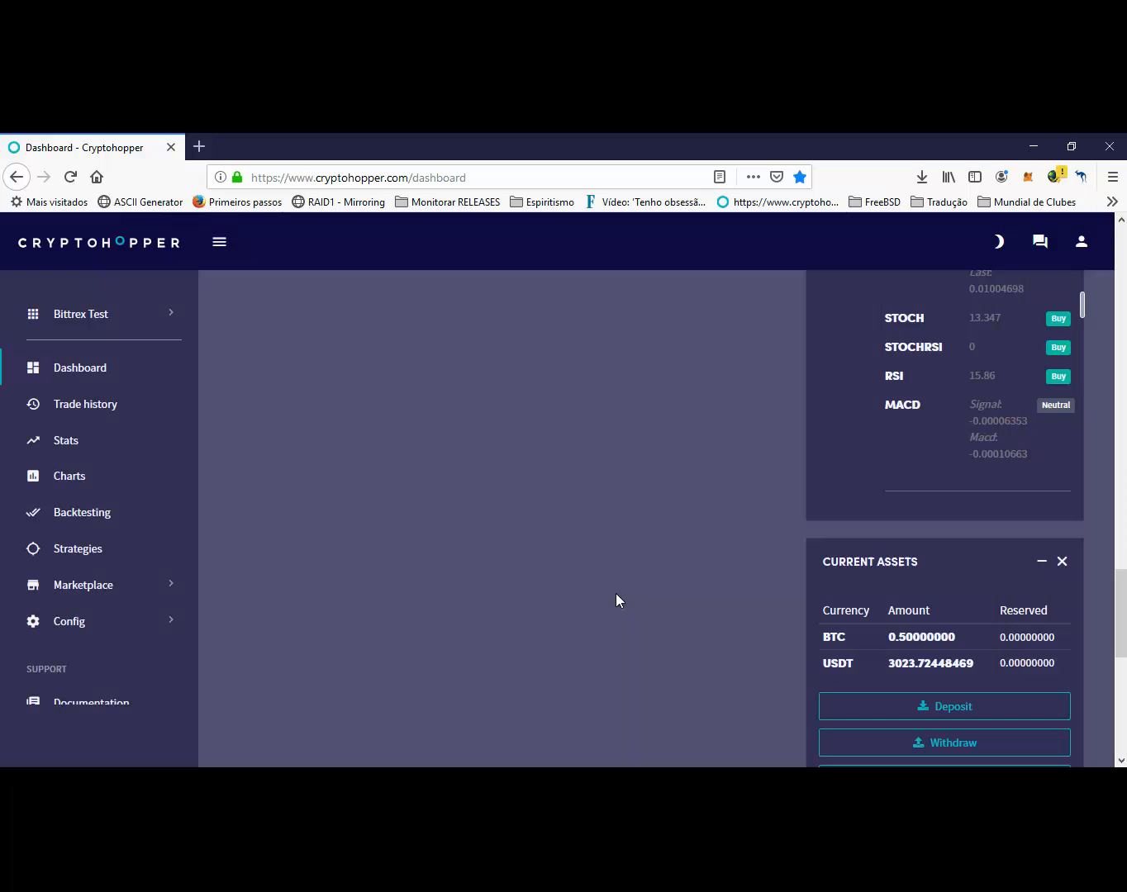
- Examine the current target's indicator signals and the log messages in the Cryptohopper output
scroll(766, 608, up, 10)
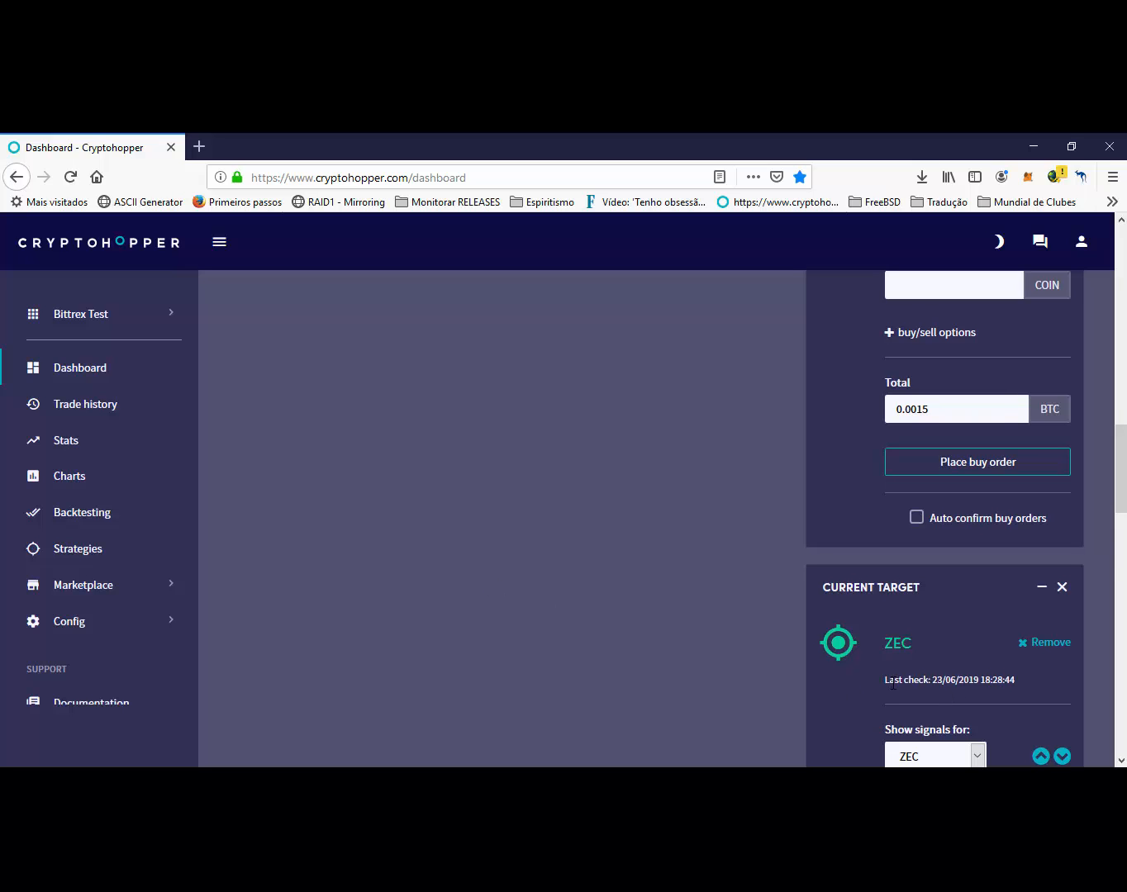
scroll(893, 683, down, 5)
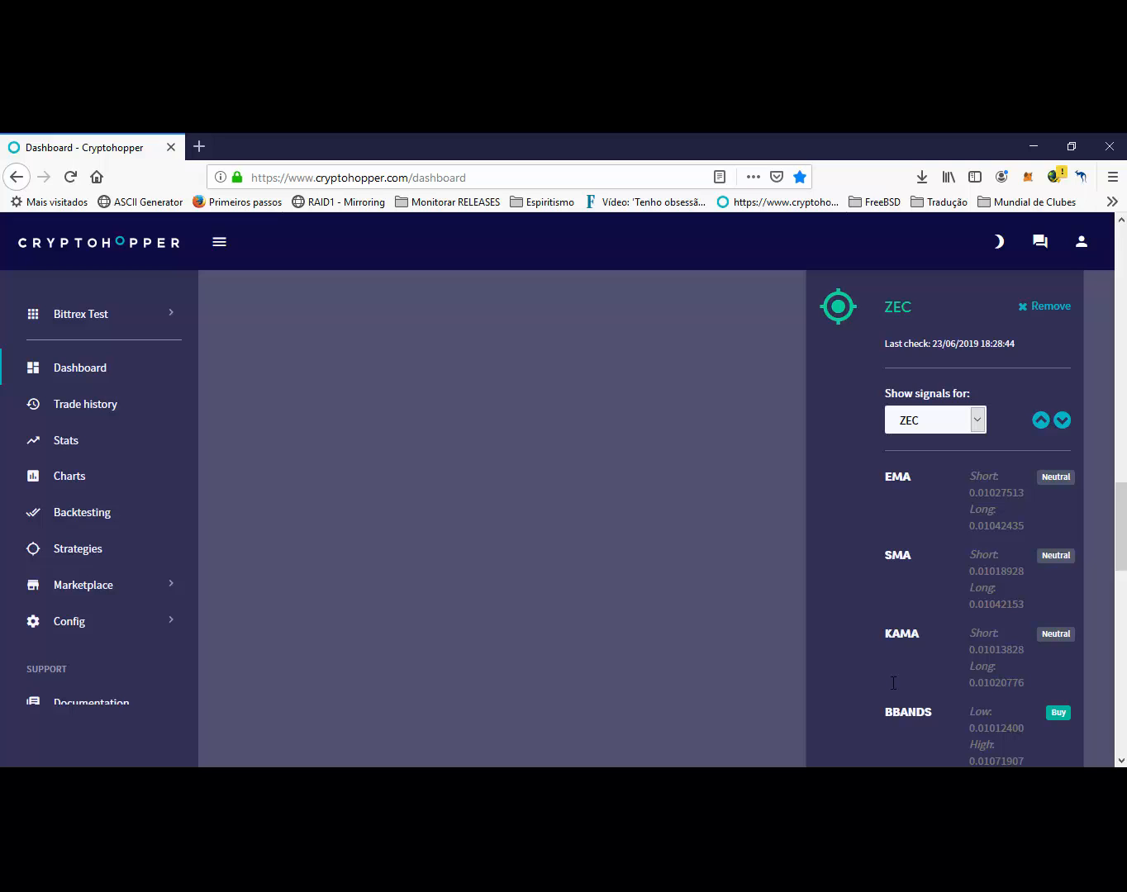
scroll(892, 683, up, 10)
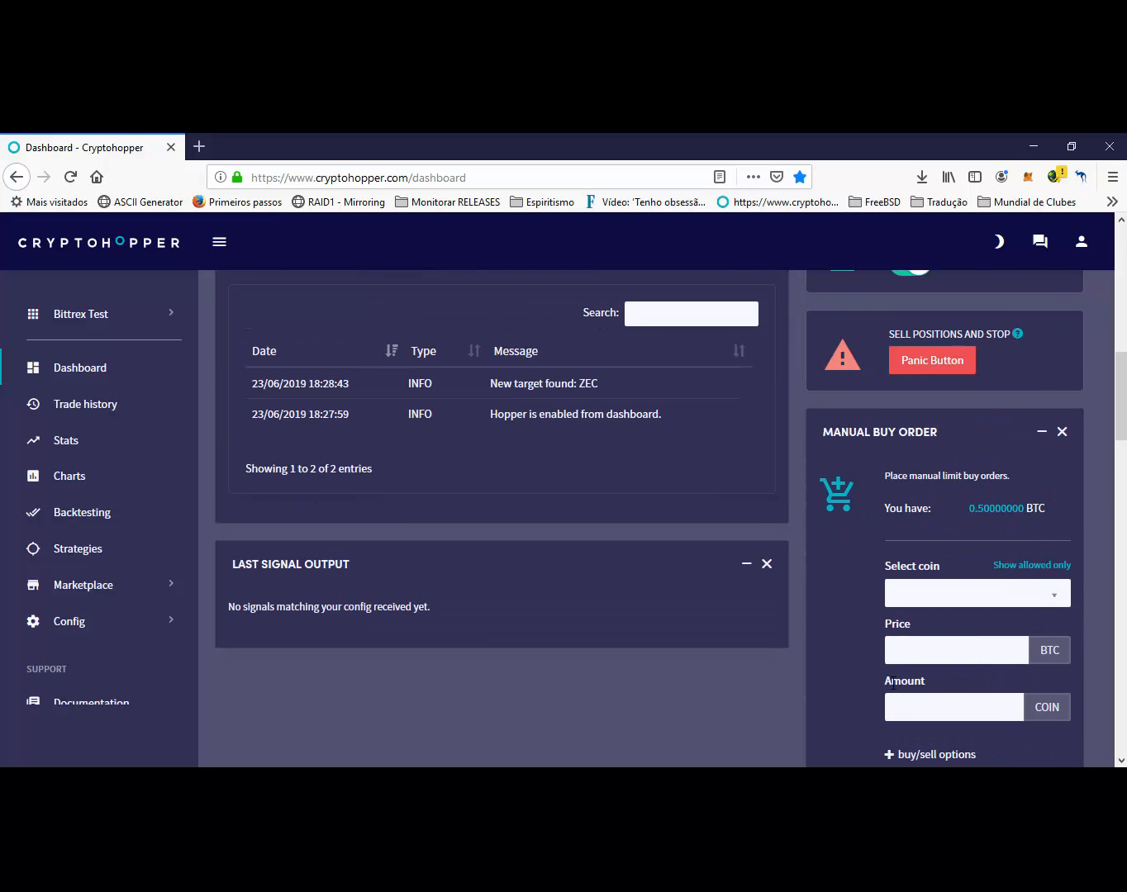
scroll(892, 689, up, 3)
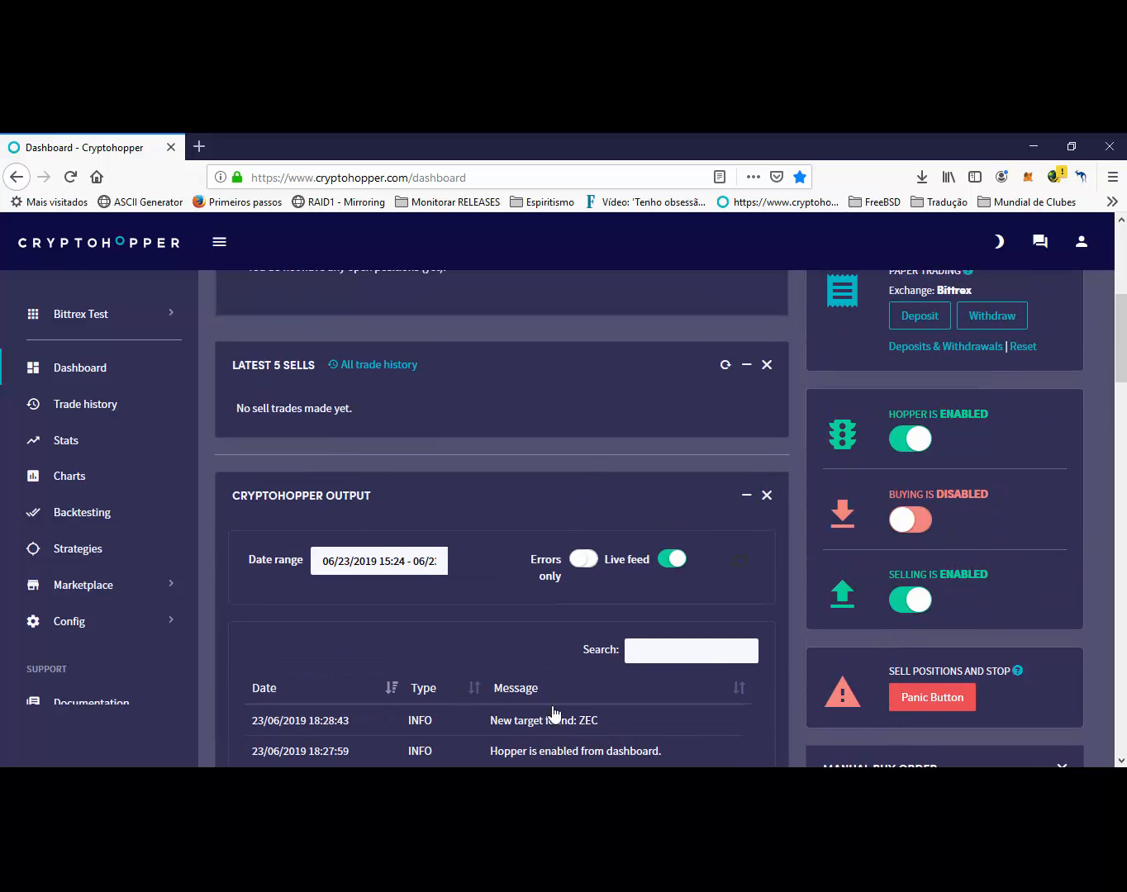
scroll(729, 715, down, 1)
- Copy the USDT amount listed in the dashboard's current assets
scroll(728, 715, down, 15)
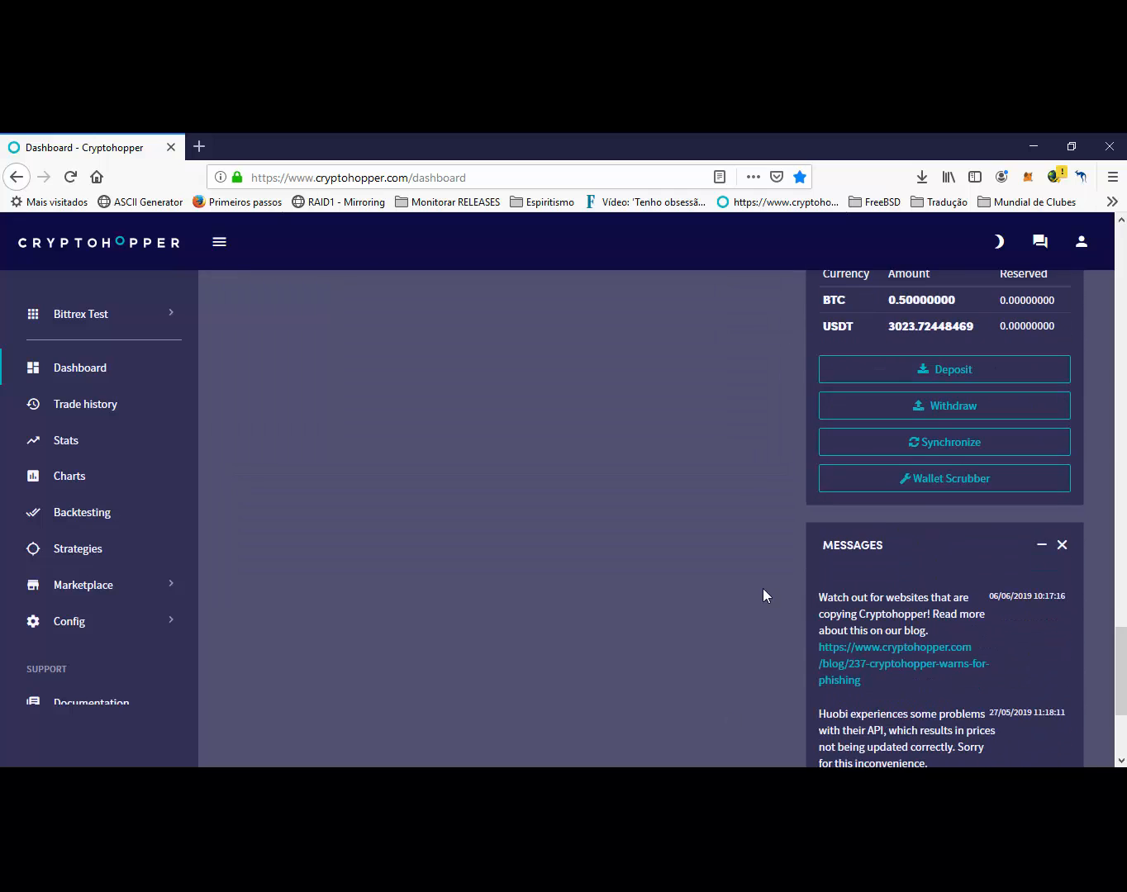
scroll(763, 588, up, 3)
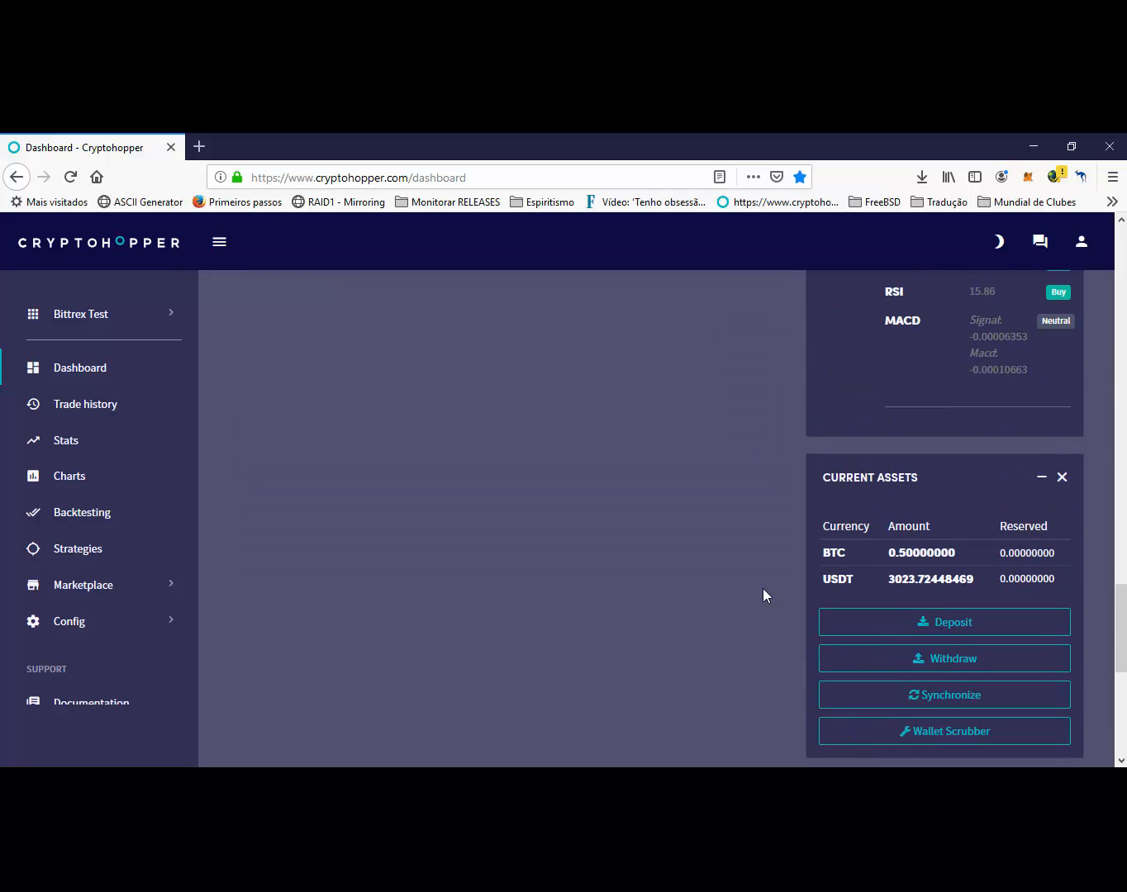
click(927, 666)
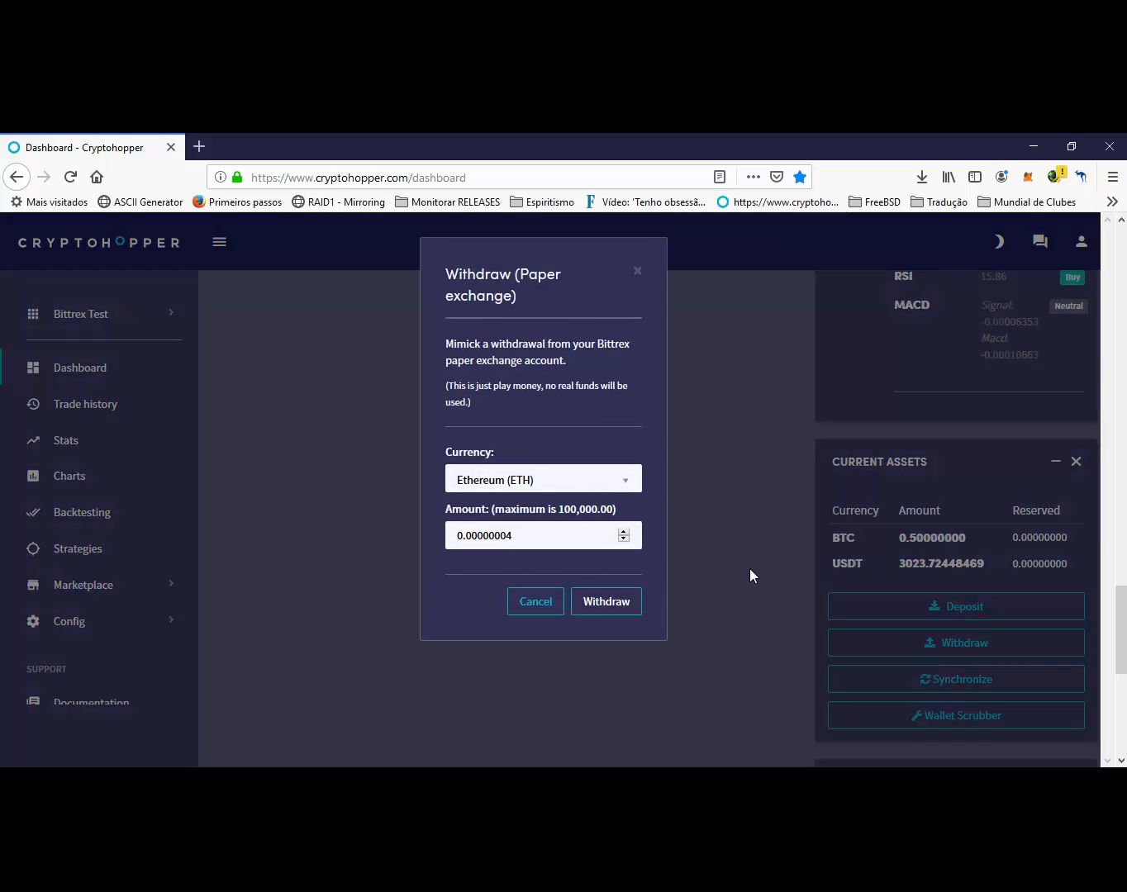
click(915, 563)
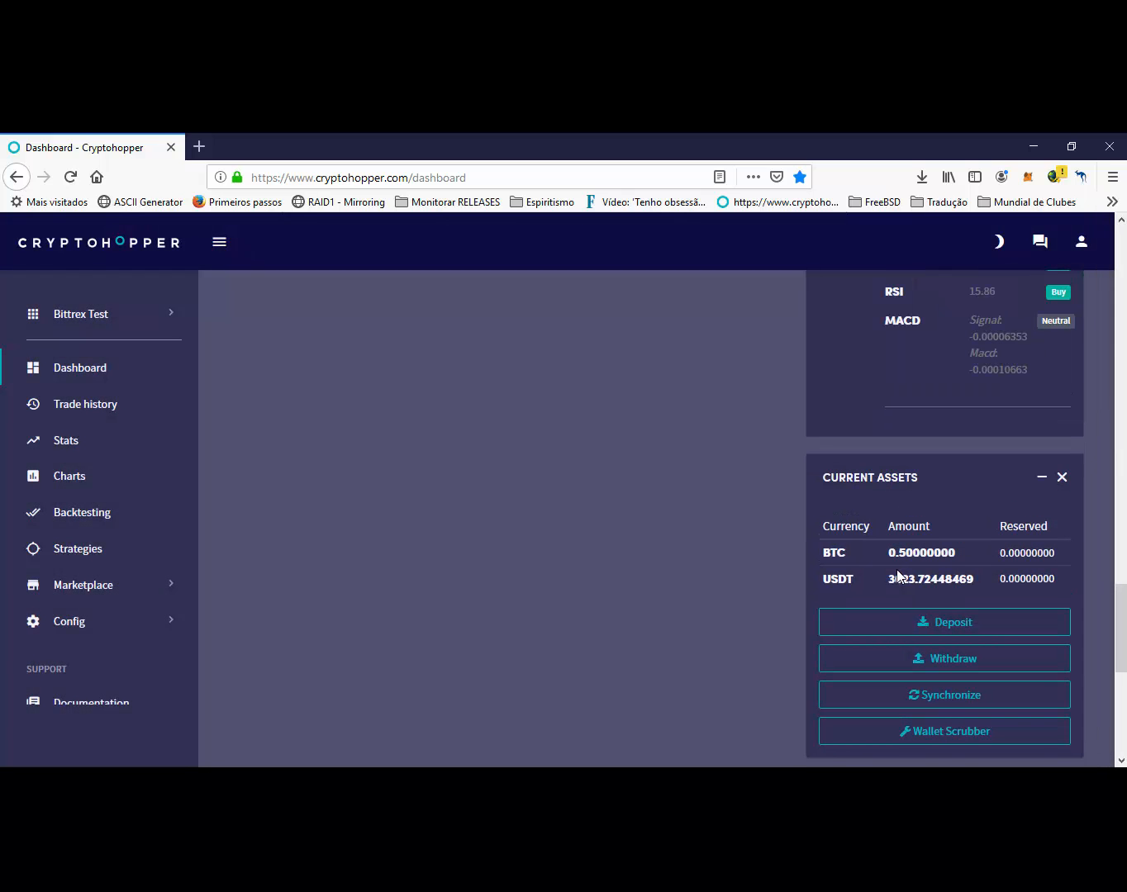
drag(888, 580, 973, 581)
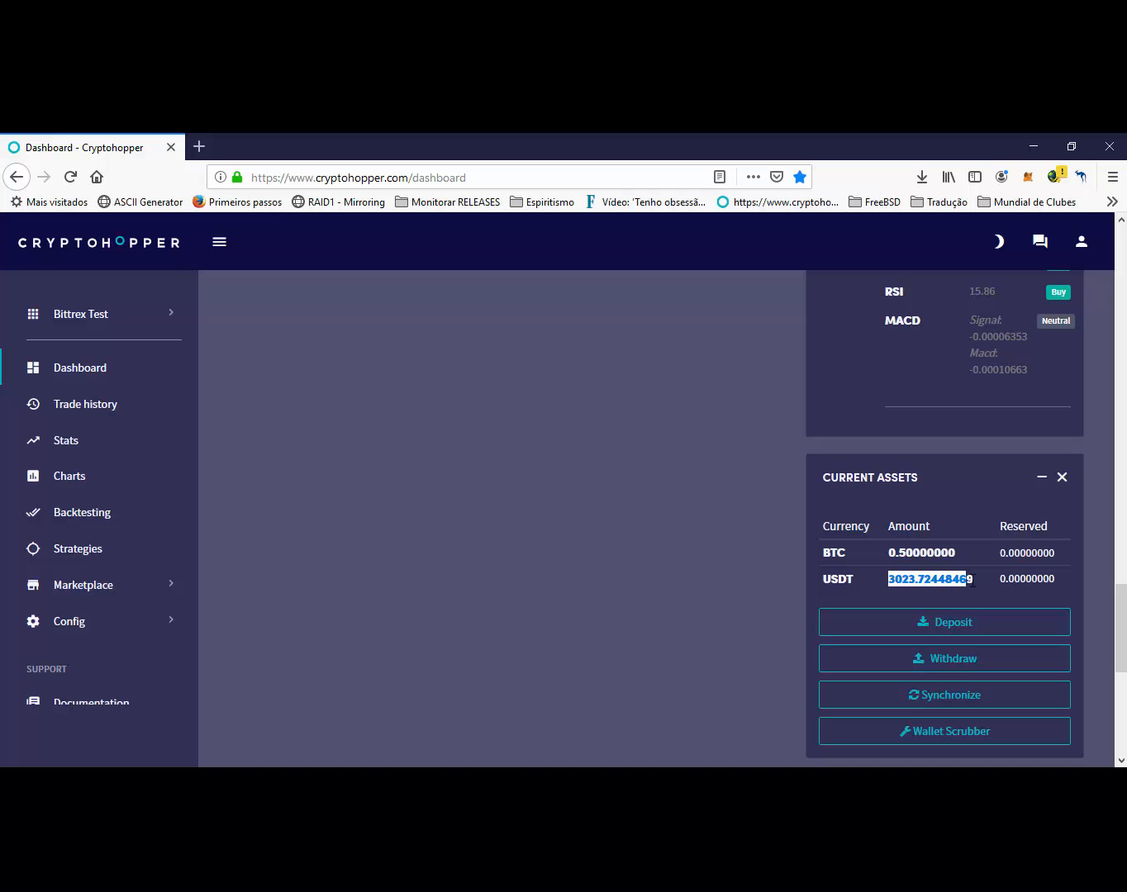
right_click(969, 591)
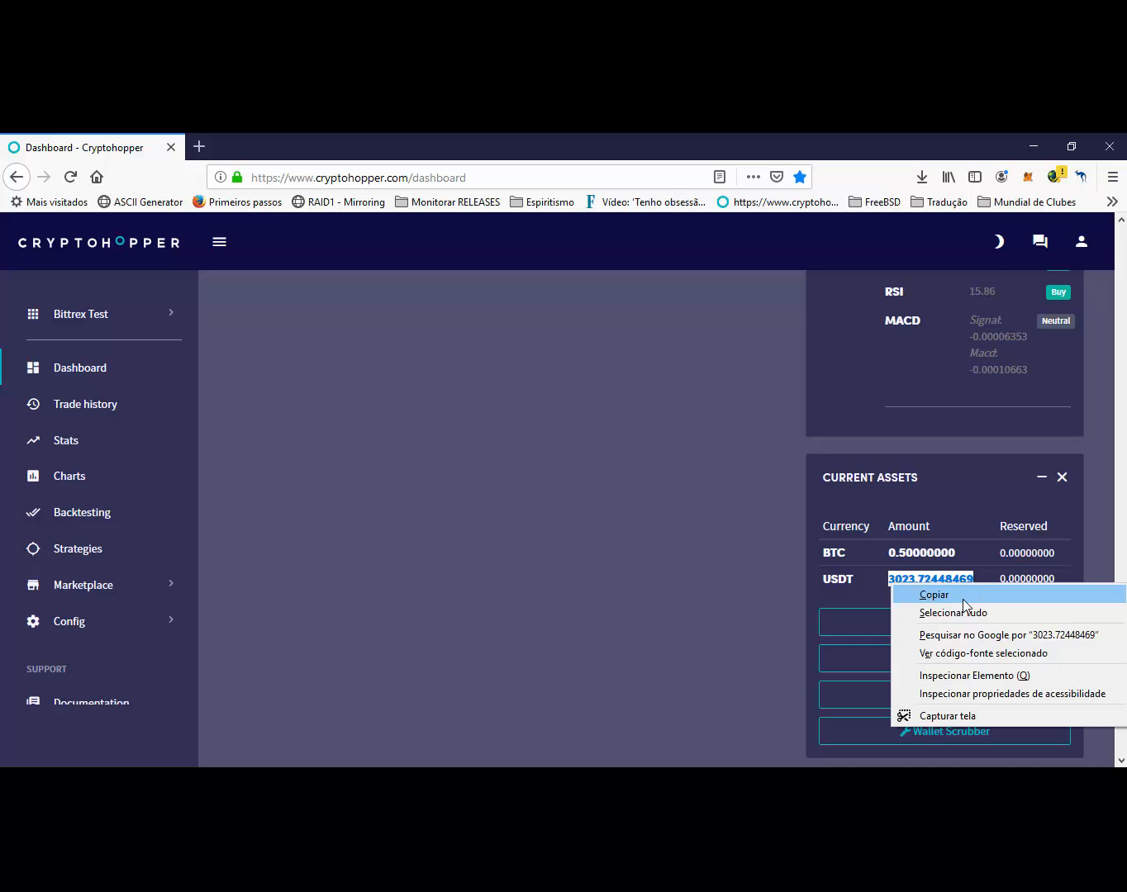
click(960, 597)
- Search the paper exchange withdrawal currencies for usdt, usd and tet, then close the currency list
click(946, 662)
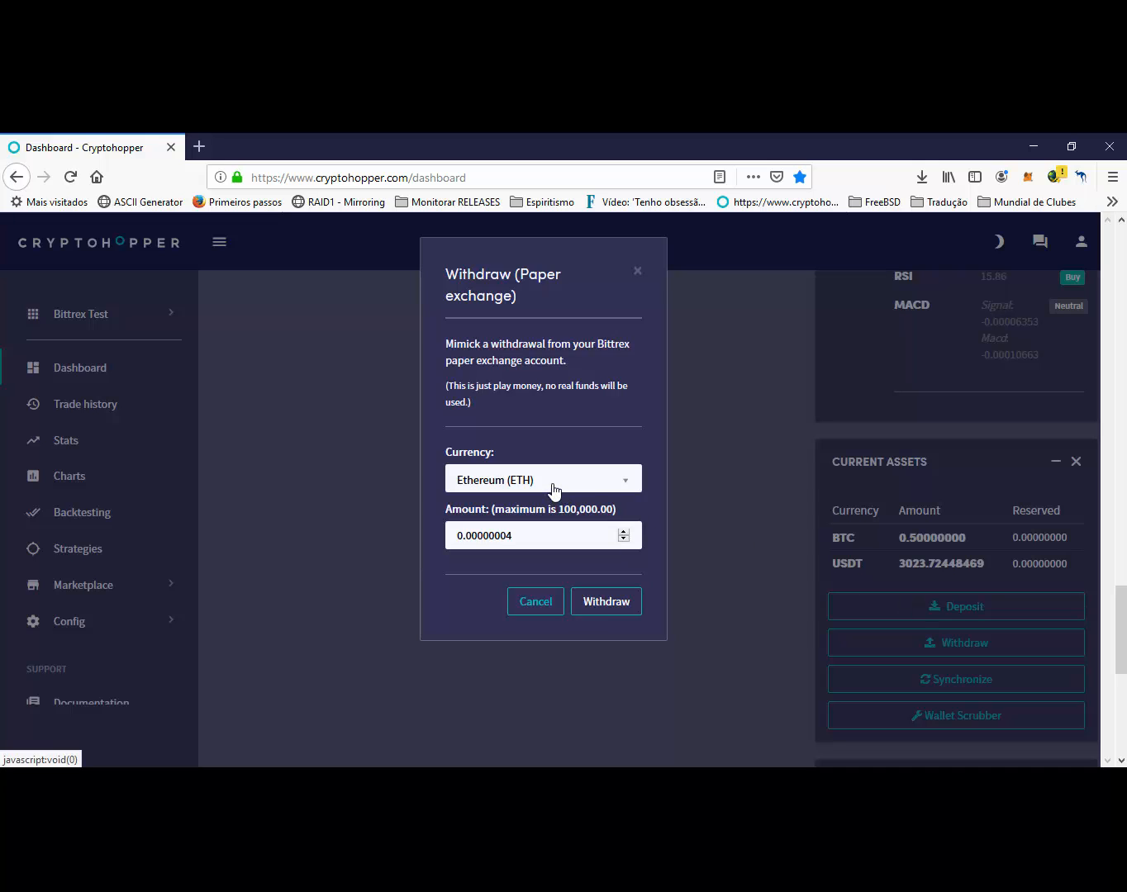
click(554, 491)
text(usdt)
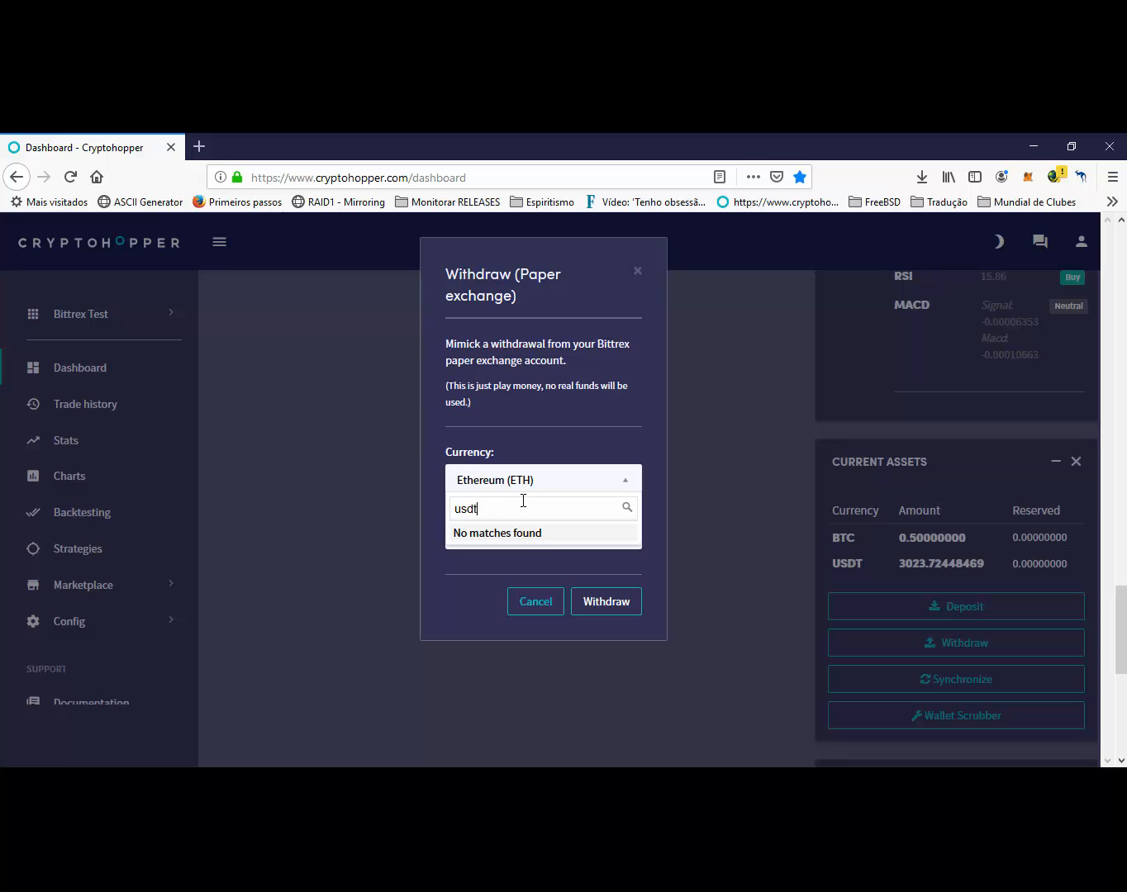
drag(526, 504, 453, 508)
text(usdt)
key(BackSpace)
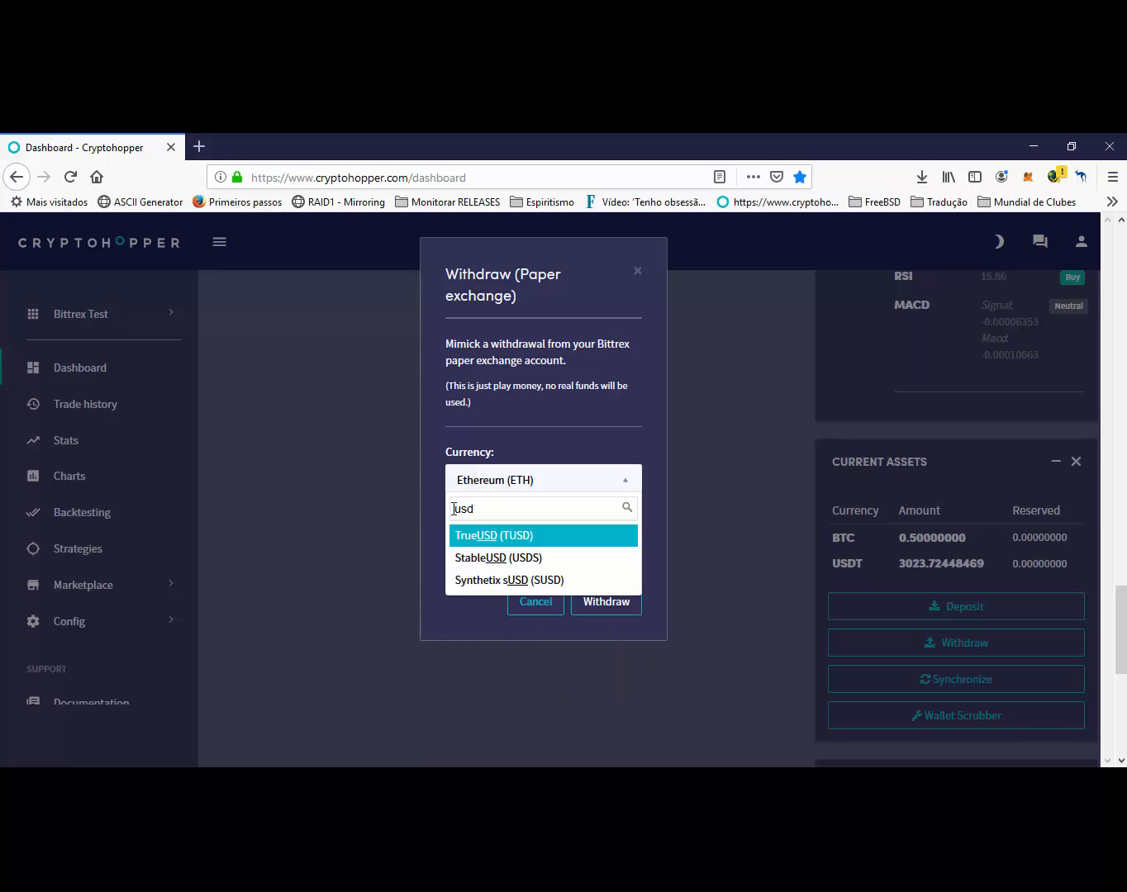
key(BackSpace)
key(BackSpace)
key(BackSpace)
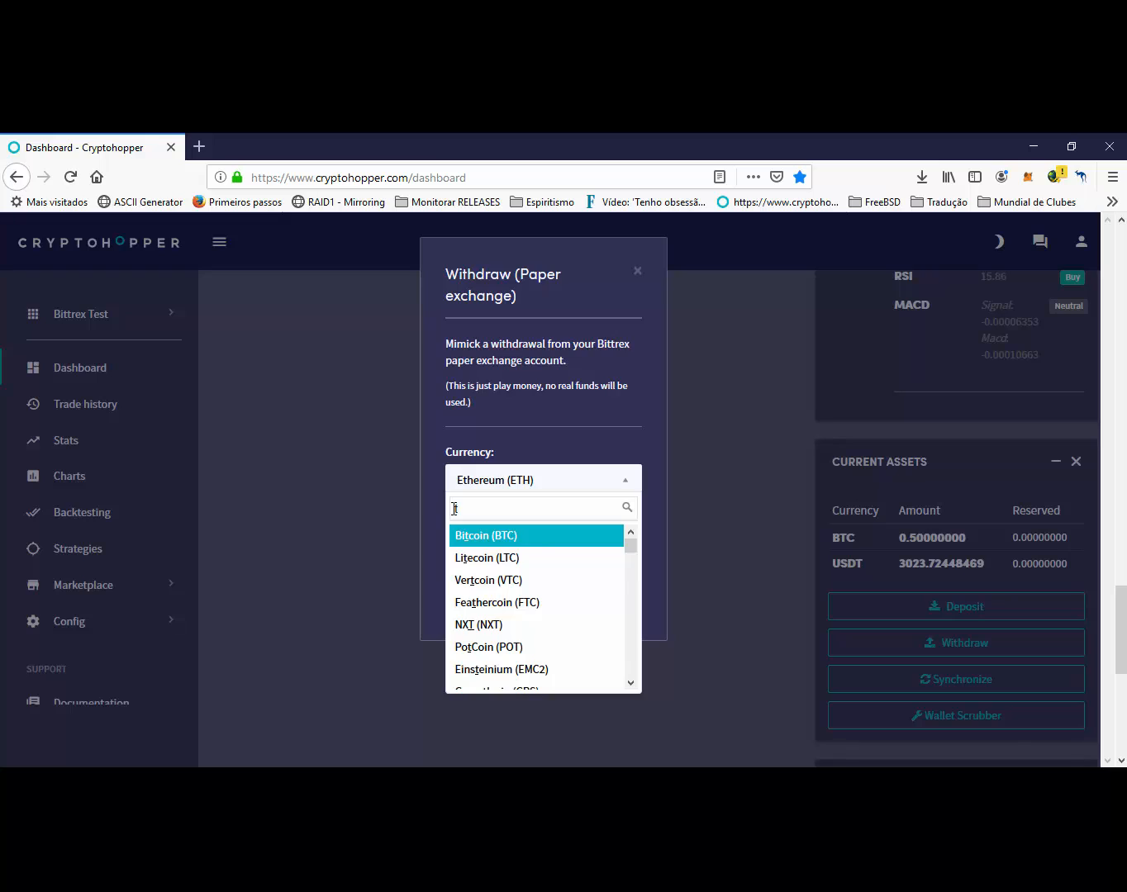
text(tet)
key(BackSpace)
key(BackSpace)
key(BackSpace)
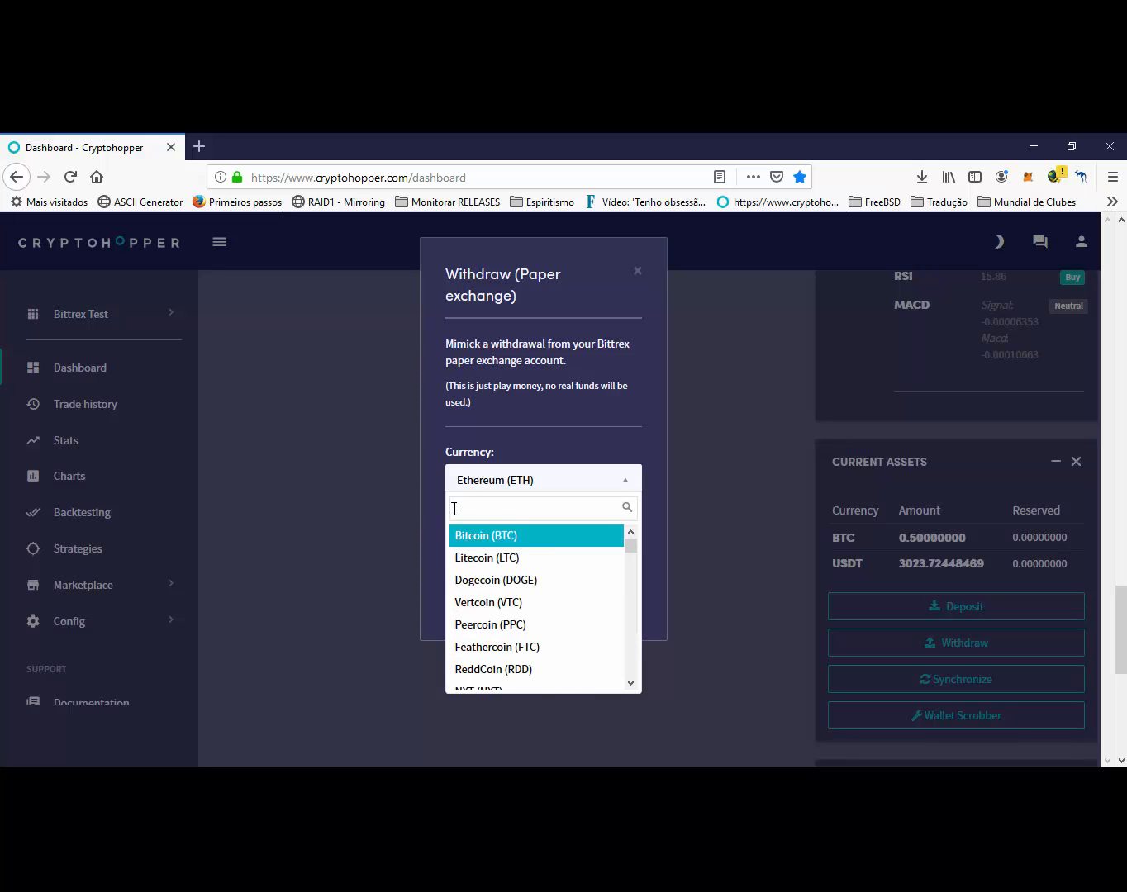
click(517, 420)
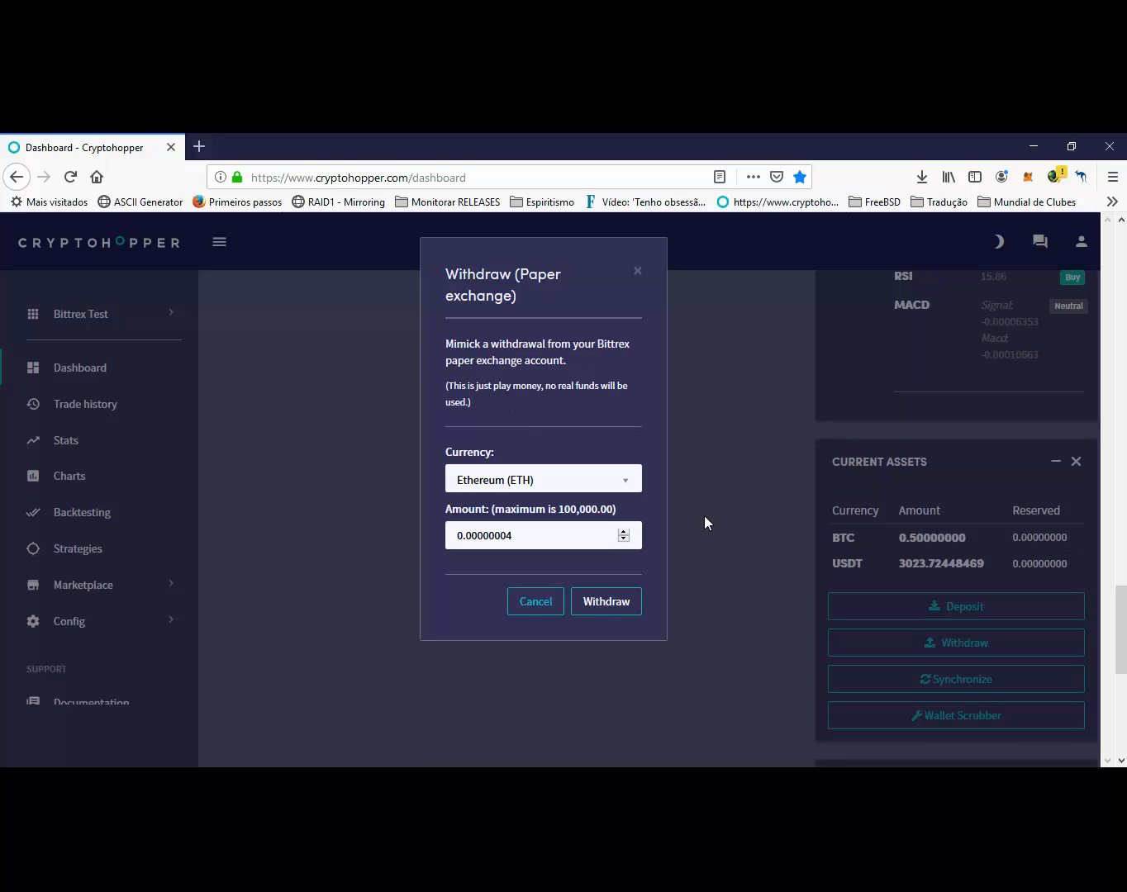
- Dismiss the paper withdrawal dialog and set the hopper's start balance to 0.76874730
click(529, 602)
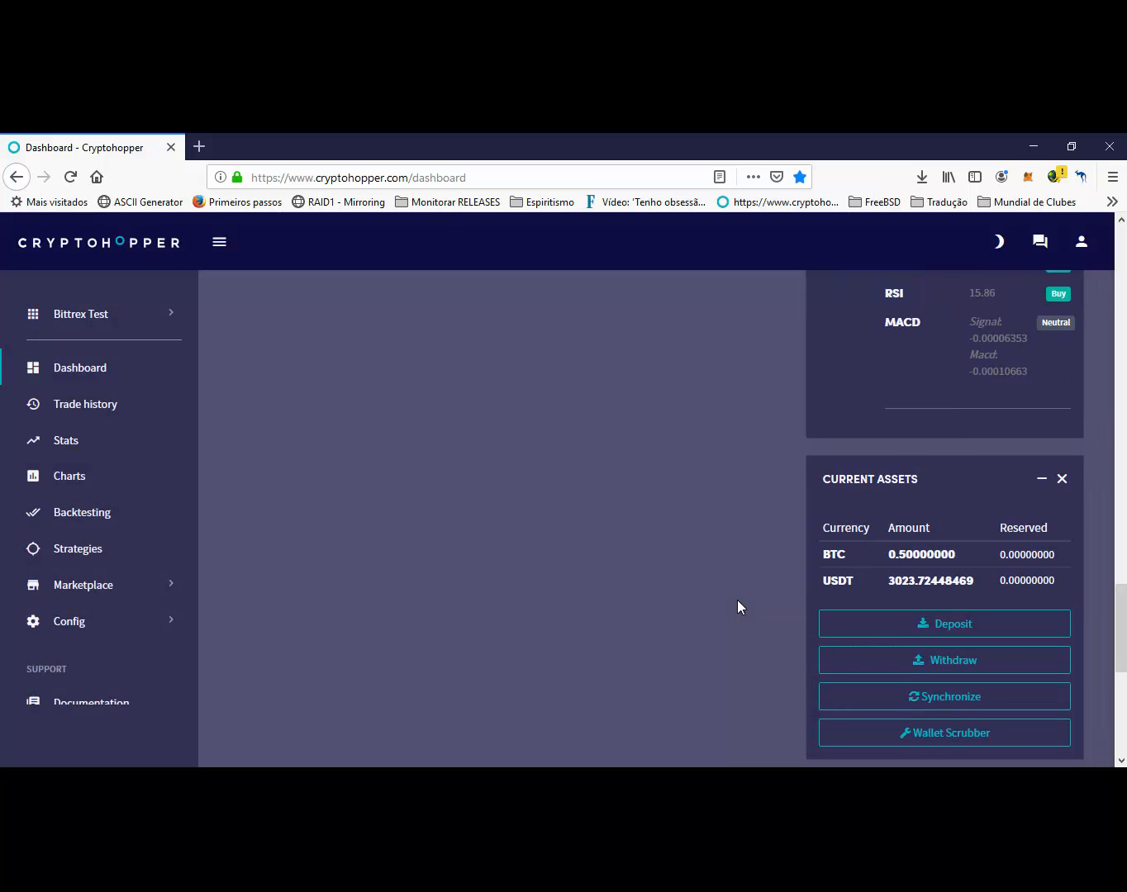
scroll(737, 601, up, 15)
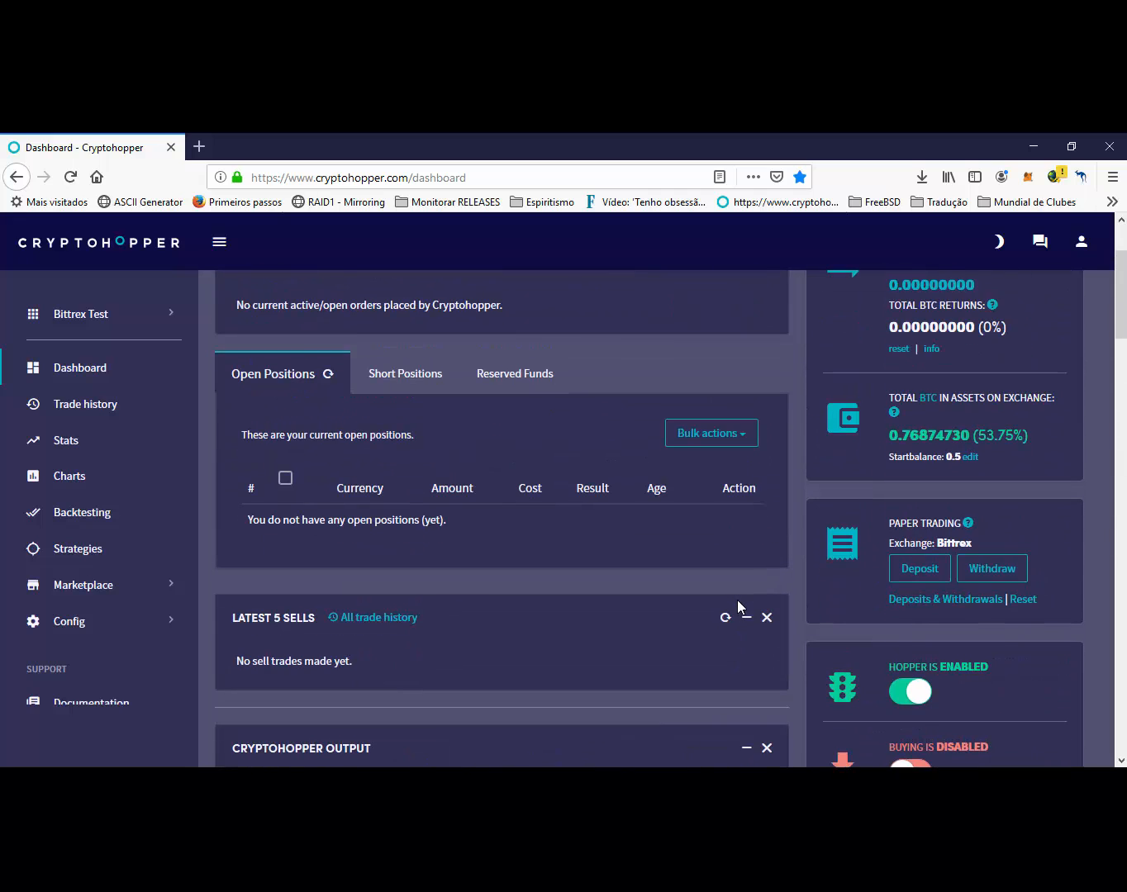
scroll(738, 607, up, 2)
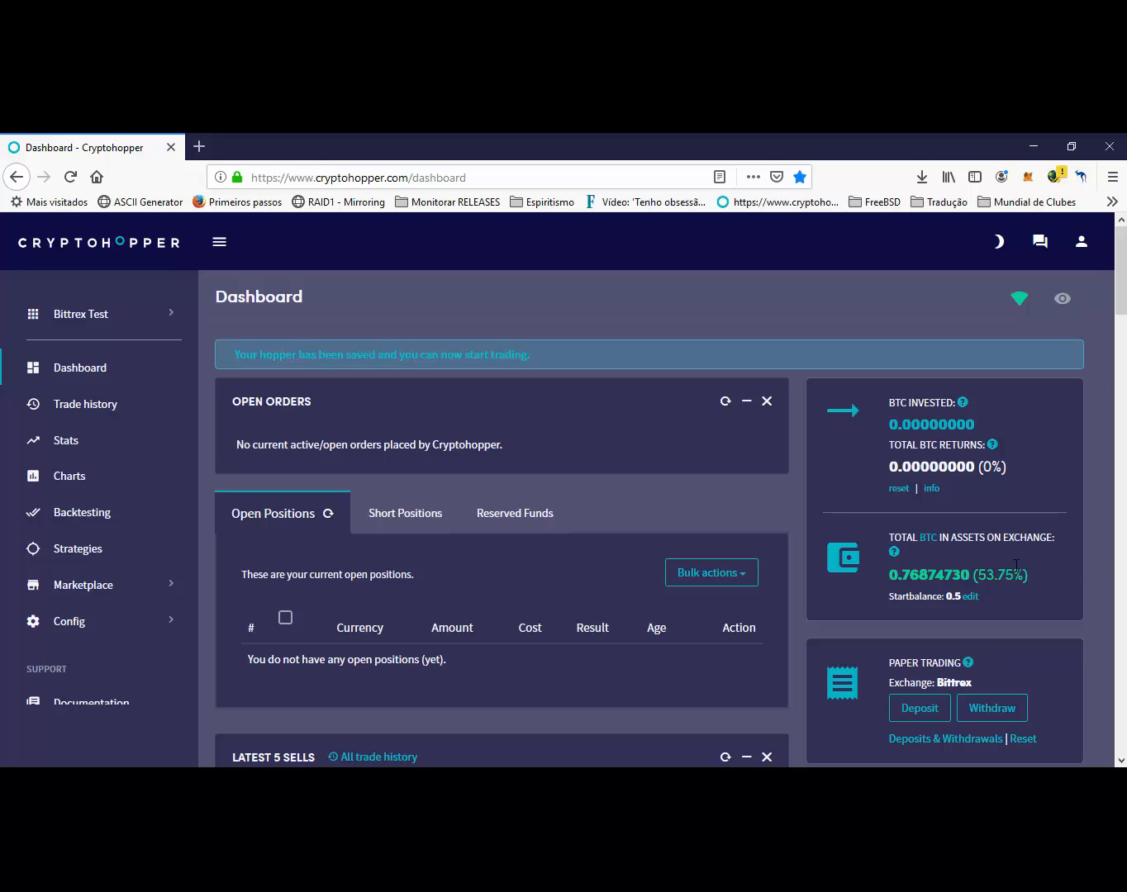
click(972, 598)
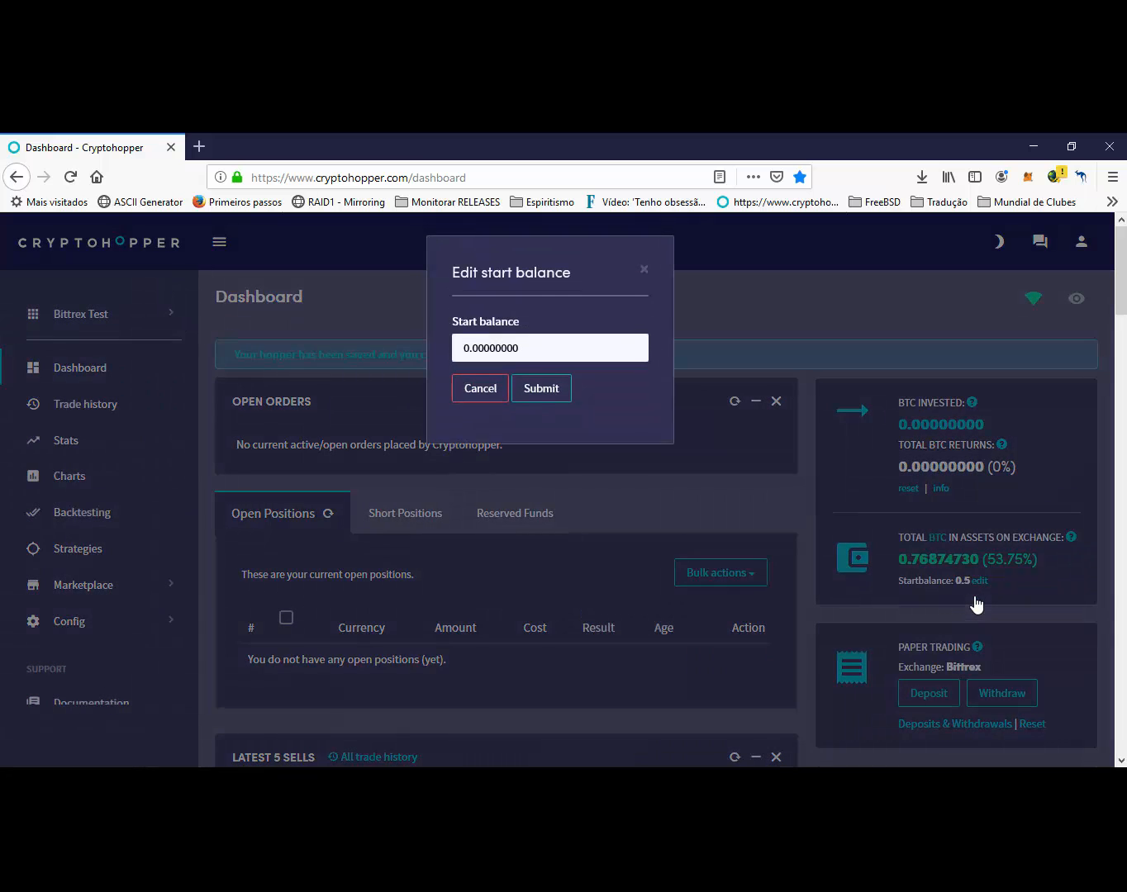
drag(519, 351, 350, 331)
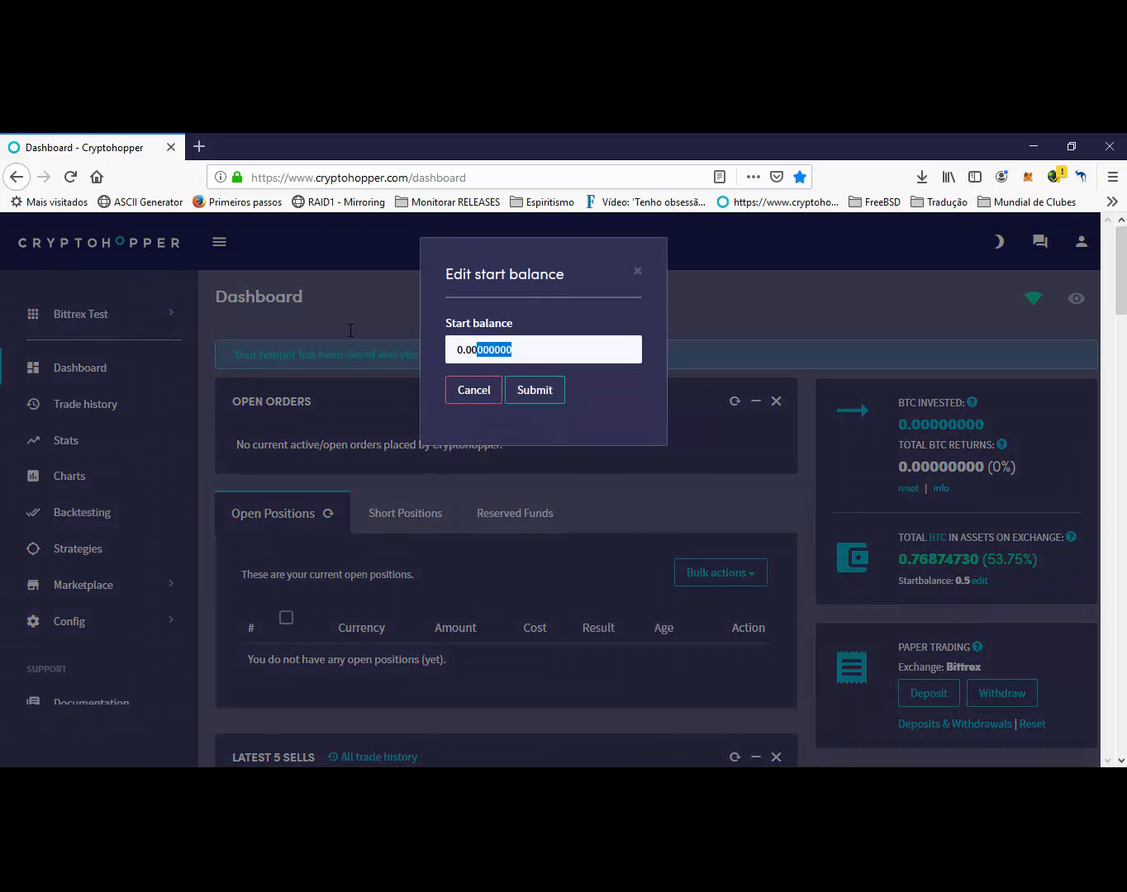
text(0.768743)
key(BackSpace)
text(730)
click(535, 389)
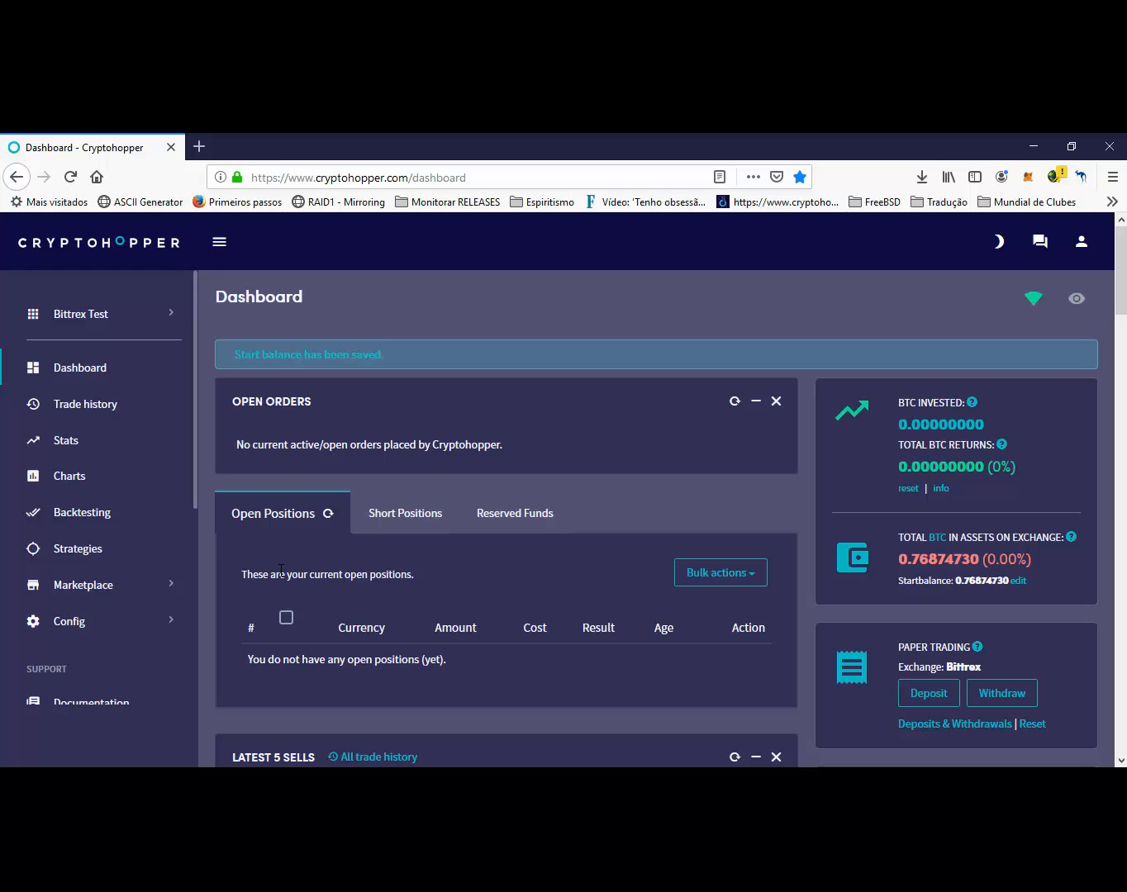
- Open the overview of all hoppers
click(72, 625)
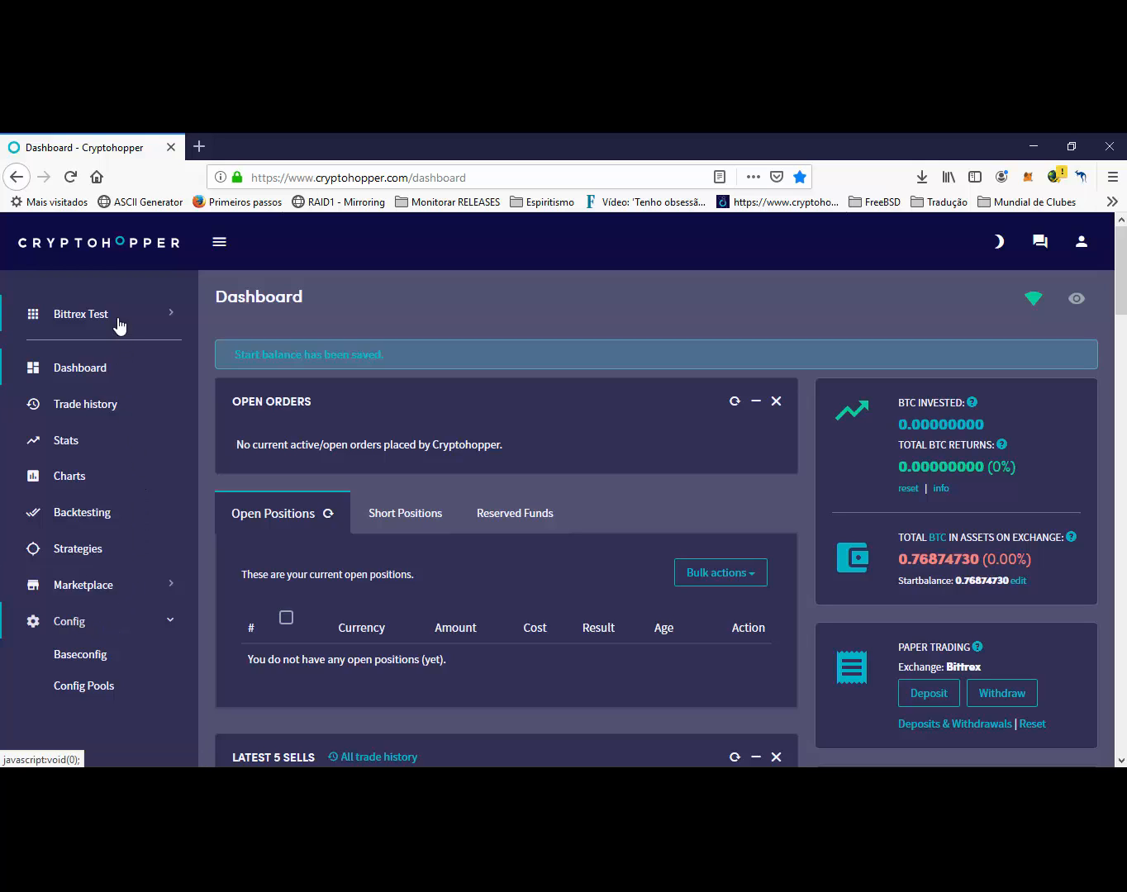
click(169, 318)
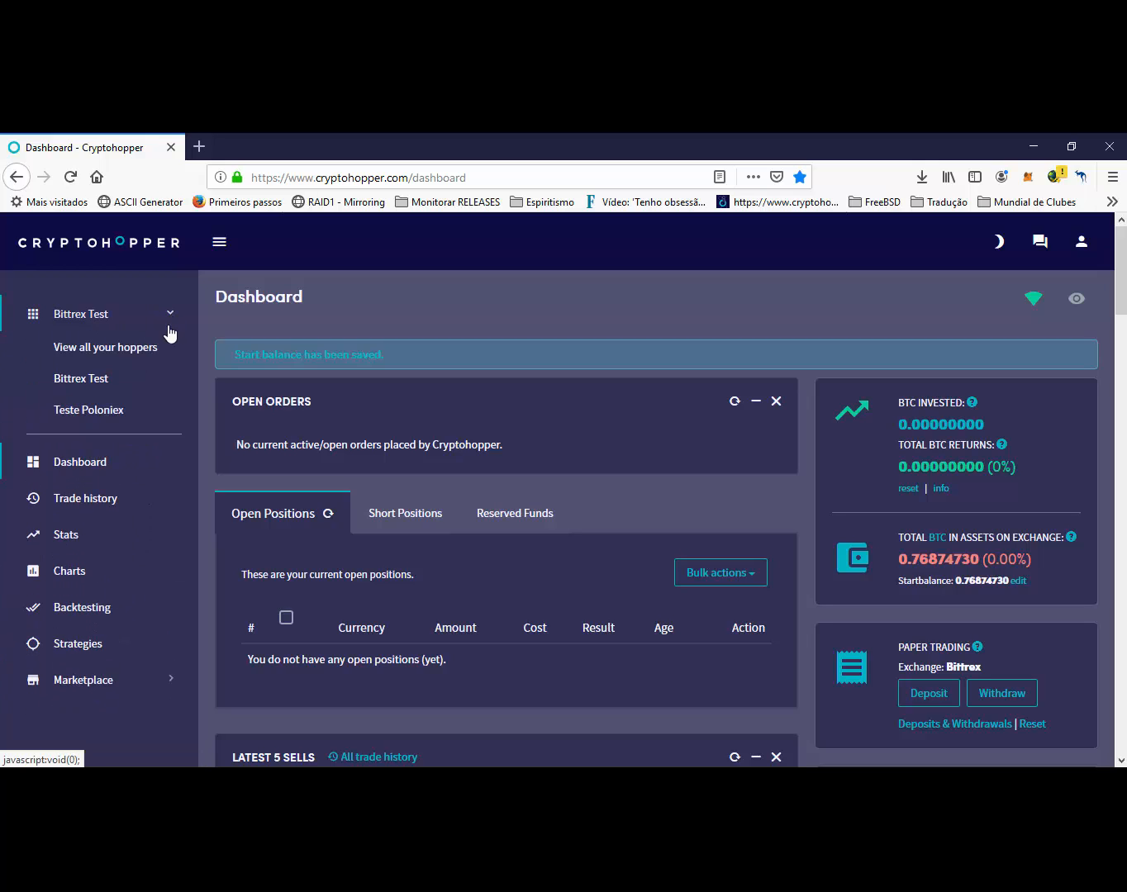
click(100, 345)
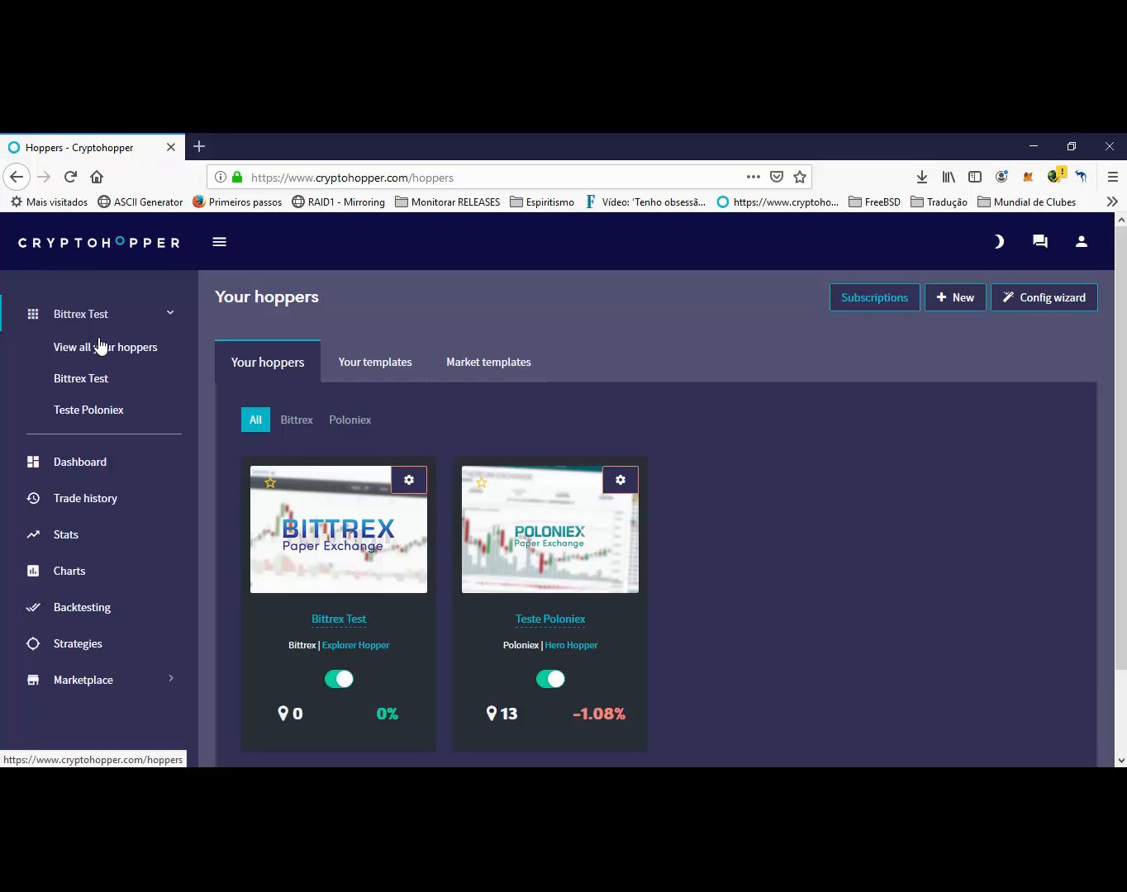
- Open the account's subscriptions page and review the active subscriptions and their expiration dates
scroll(93, 506, down, 2)
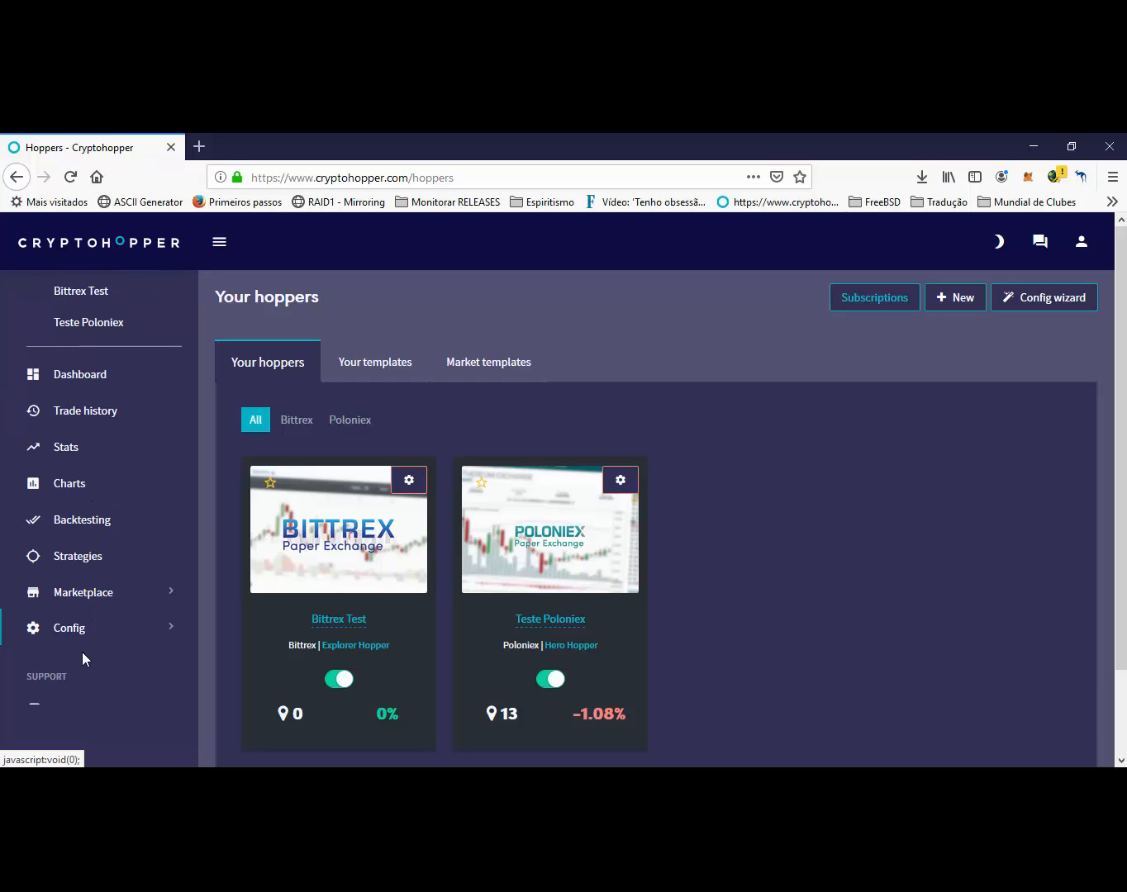
scroll(96, 627, down, 3)
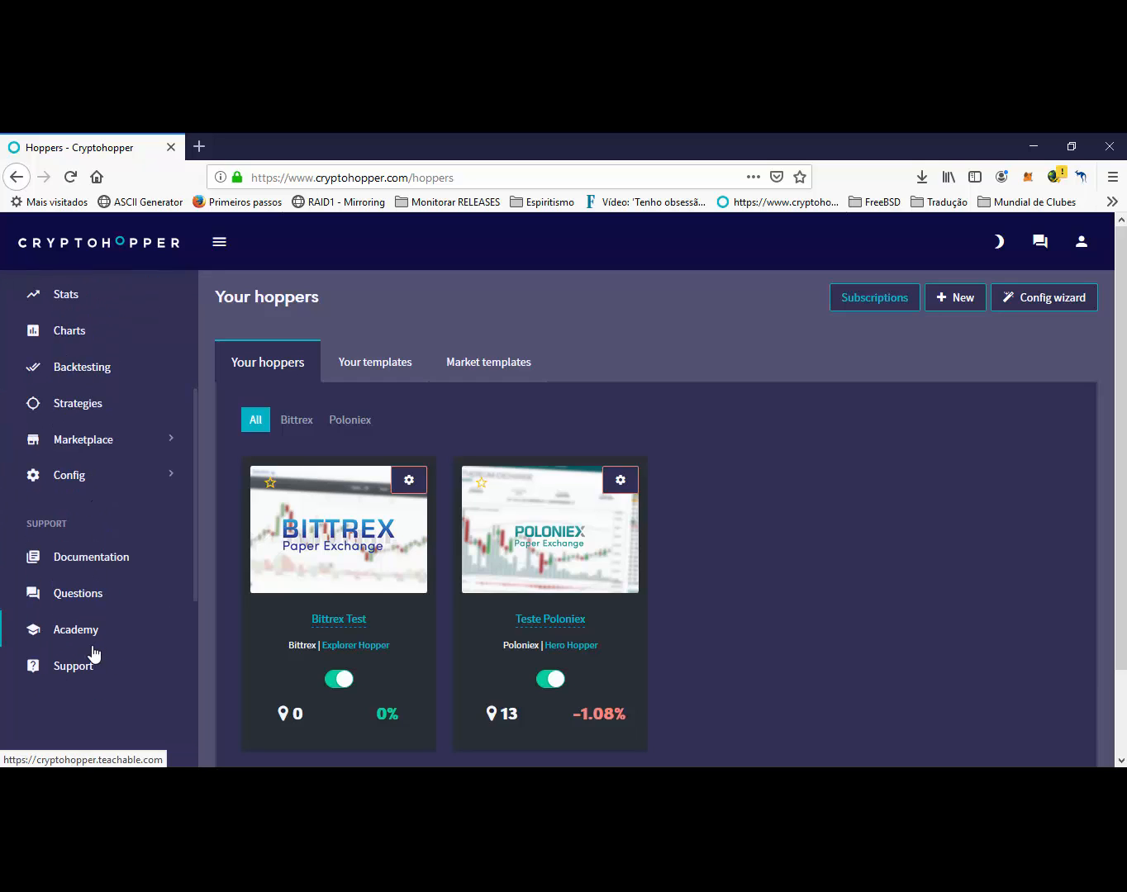
scroll(83, 569, down, 2)
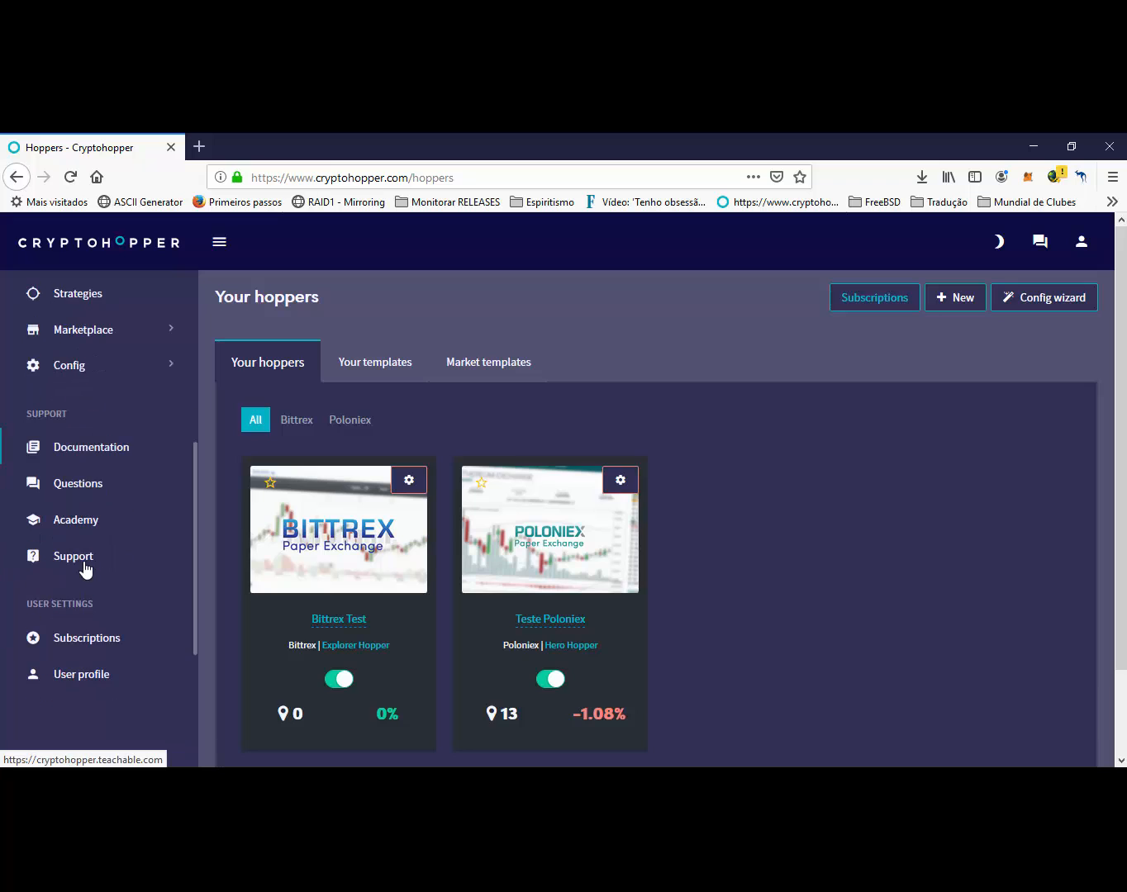
click(75, 647)
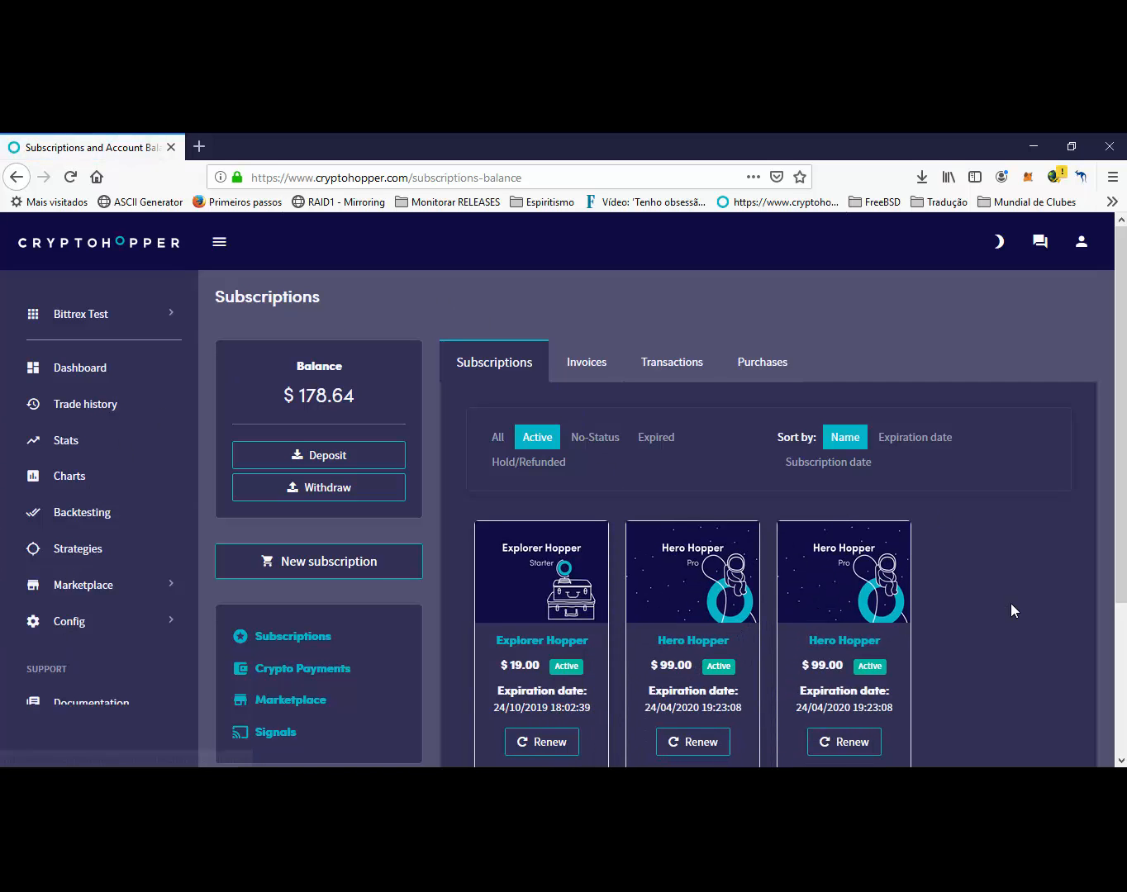
scroll(1010, 602, down, 2)
scroll(1010, 603, down, 3)
scroll(1010, 606, up, 2)
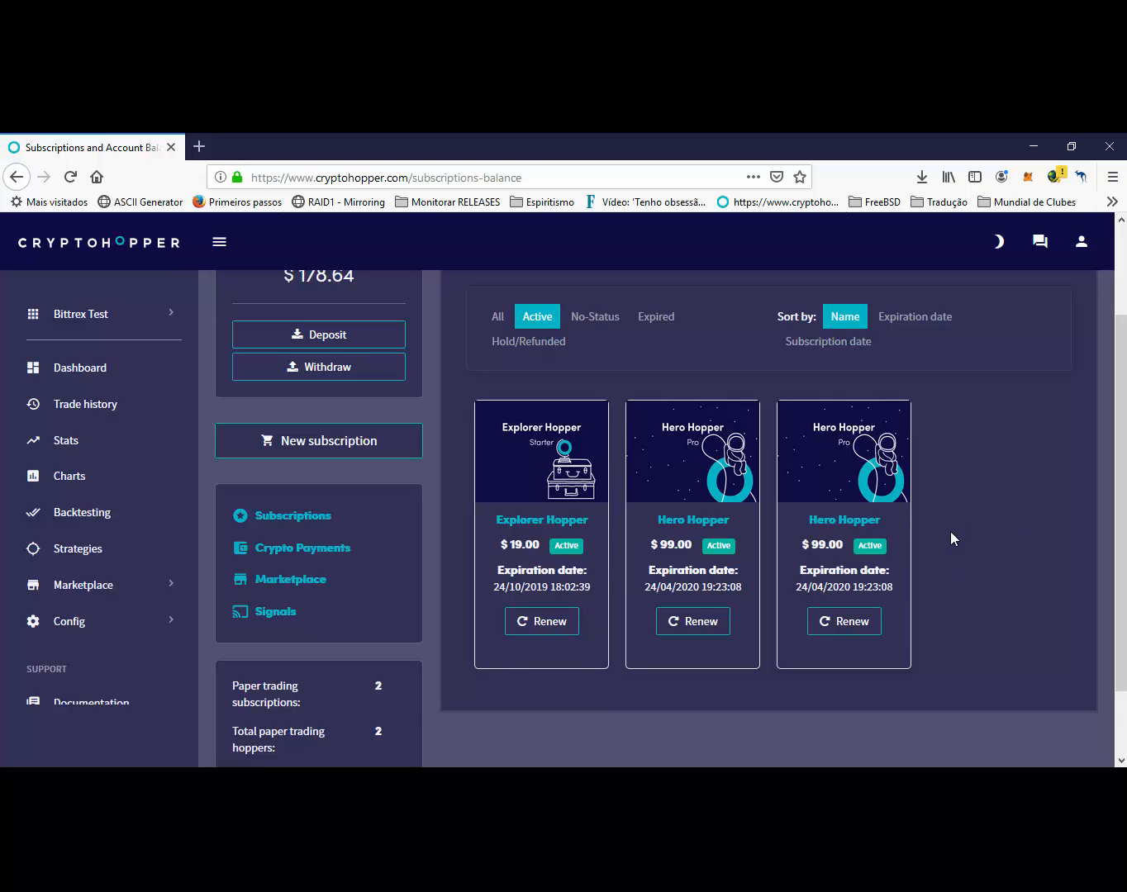
scroll(951, 534, up, 2)
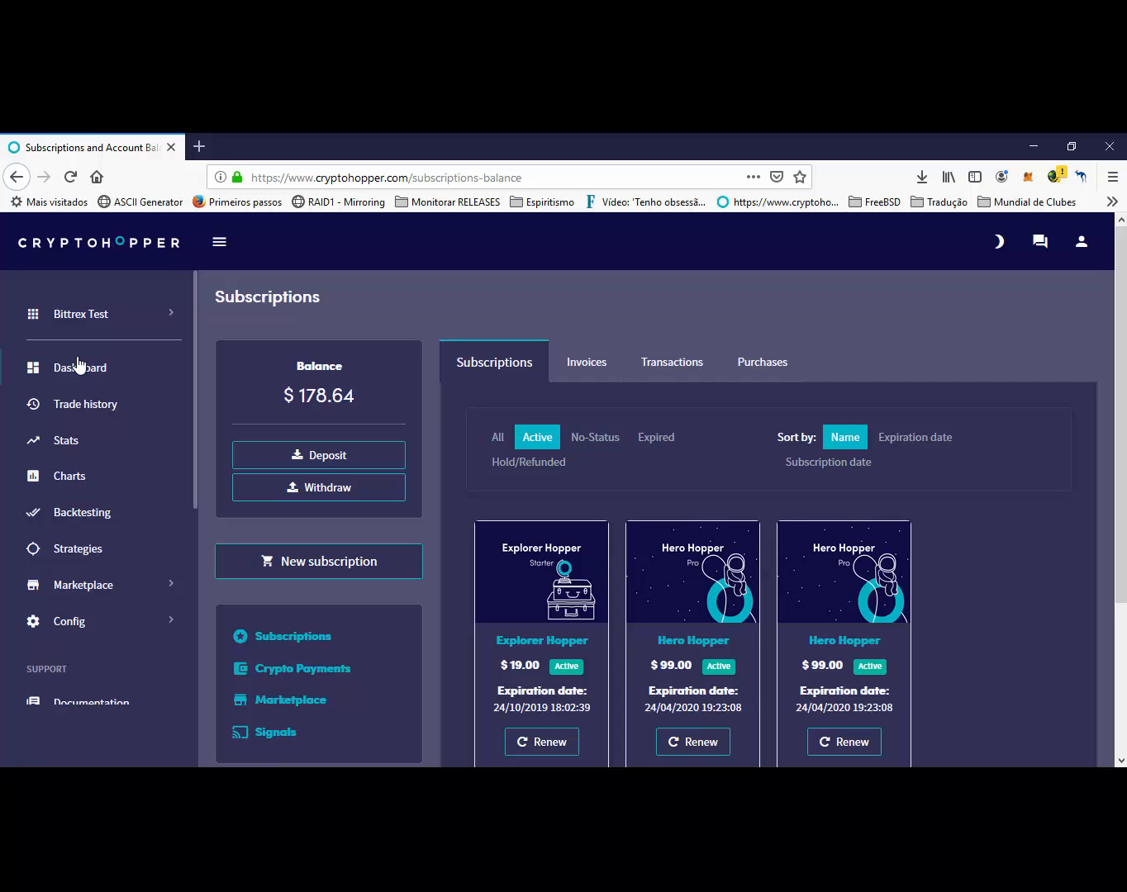
- Return from the subscriptions page to the overview of all hoppers
click(93, 321)
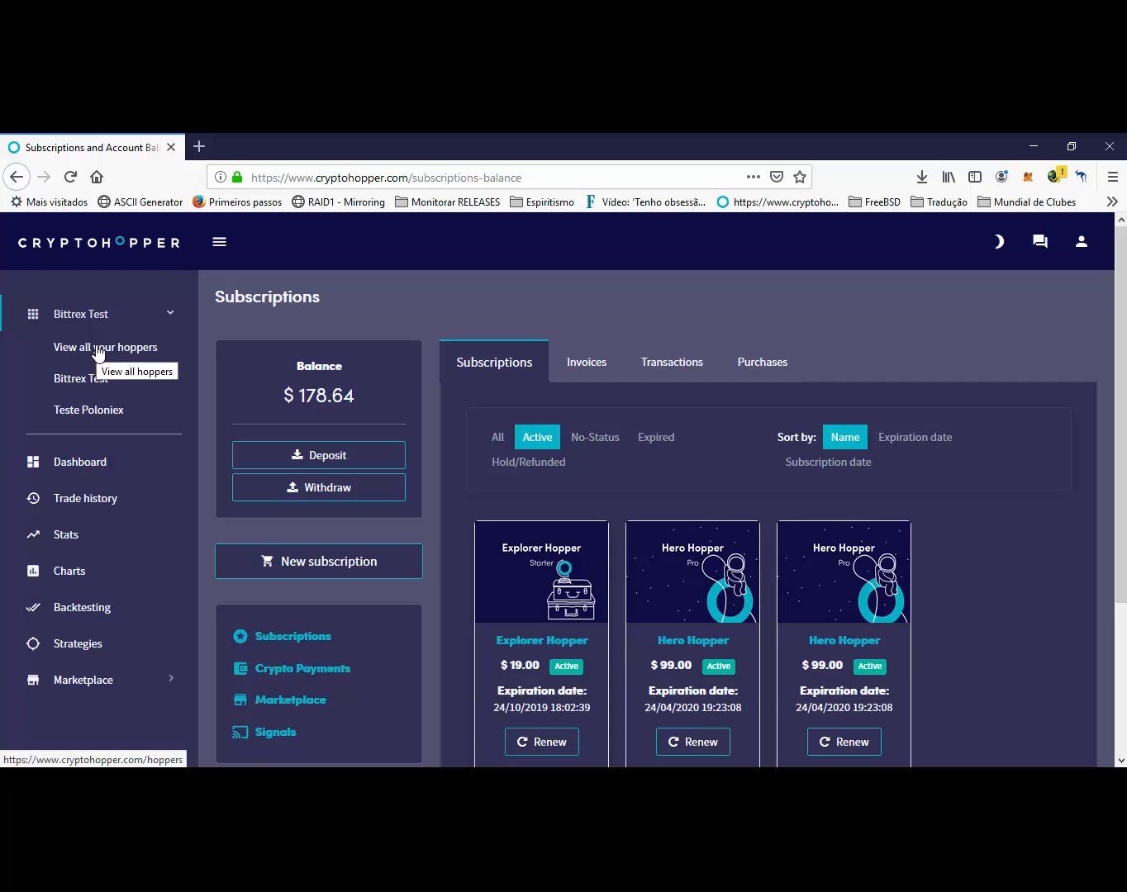
click(99, 348)
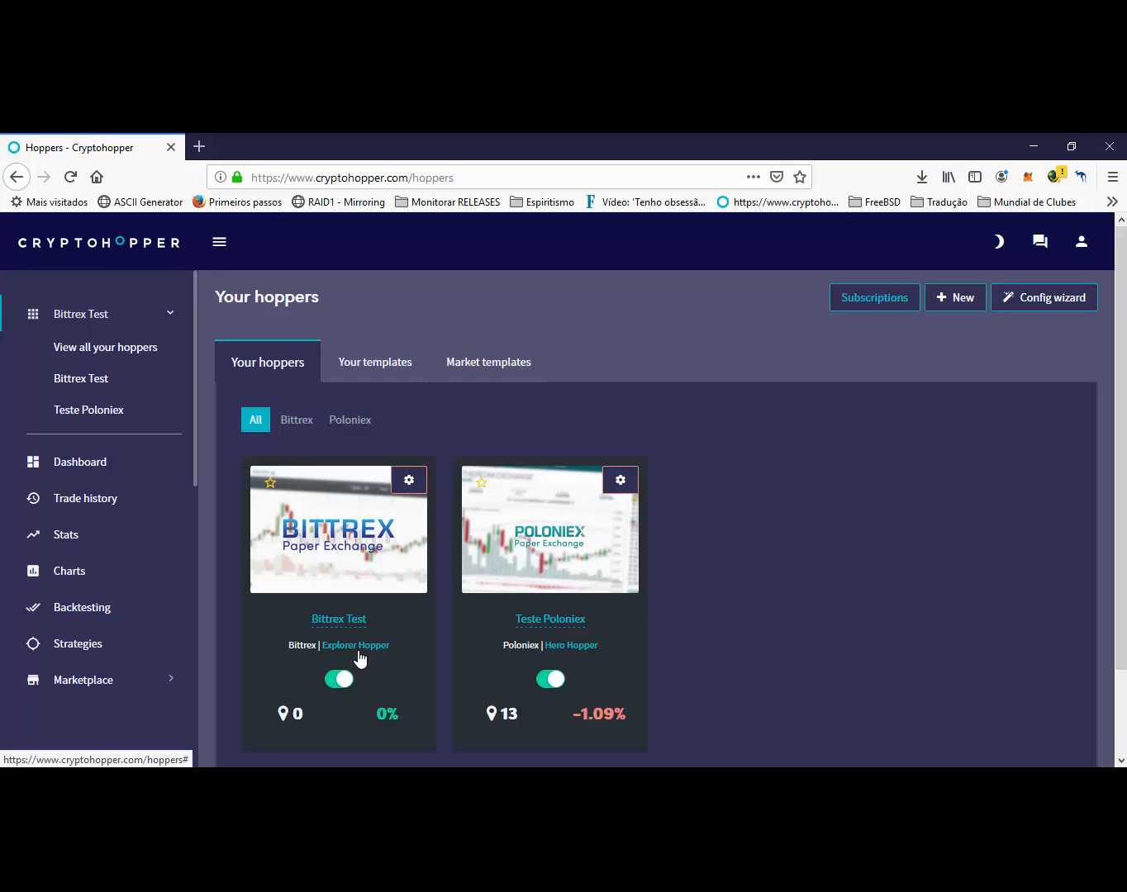
drag(214, 300, 332, 302)
click(333, 302)
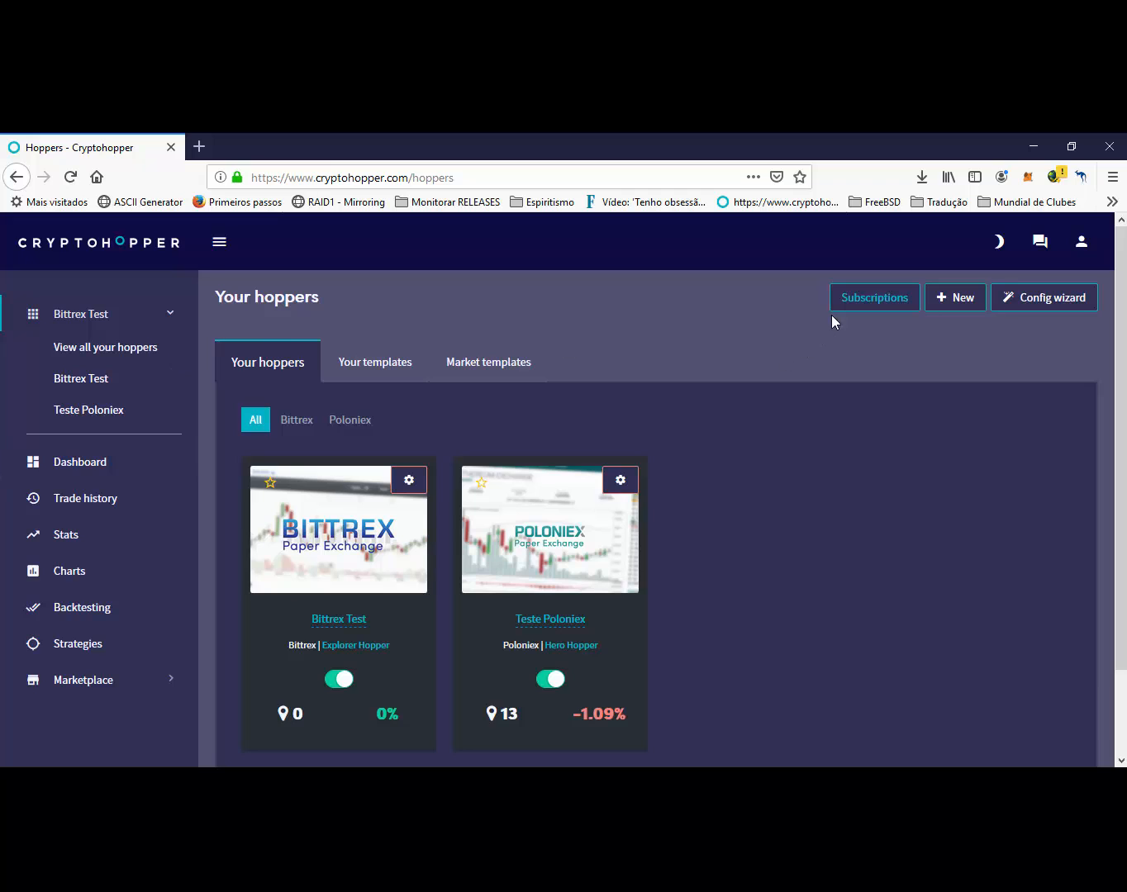
- View the subscription assignments of the hoppers, check the Explorer Hopper's hopper choices, and close the dialog without saving
click(865, 302)
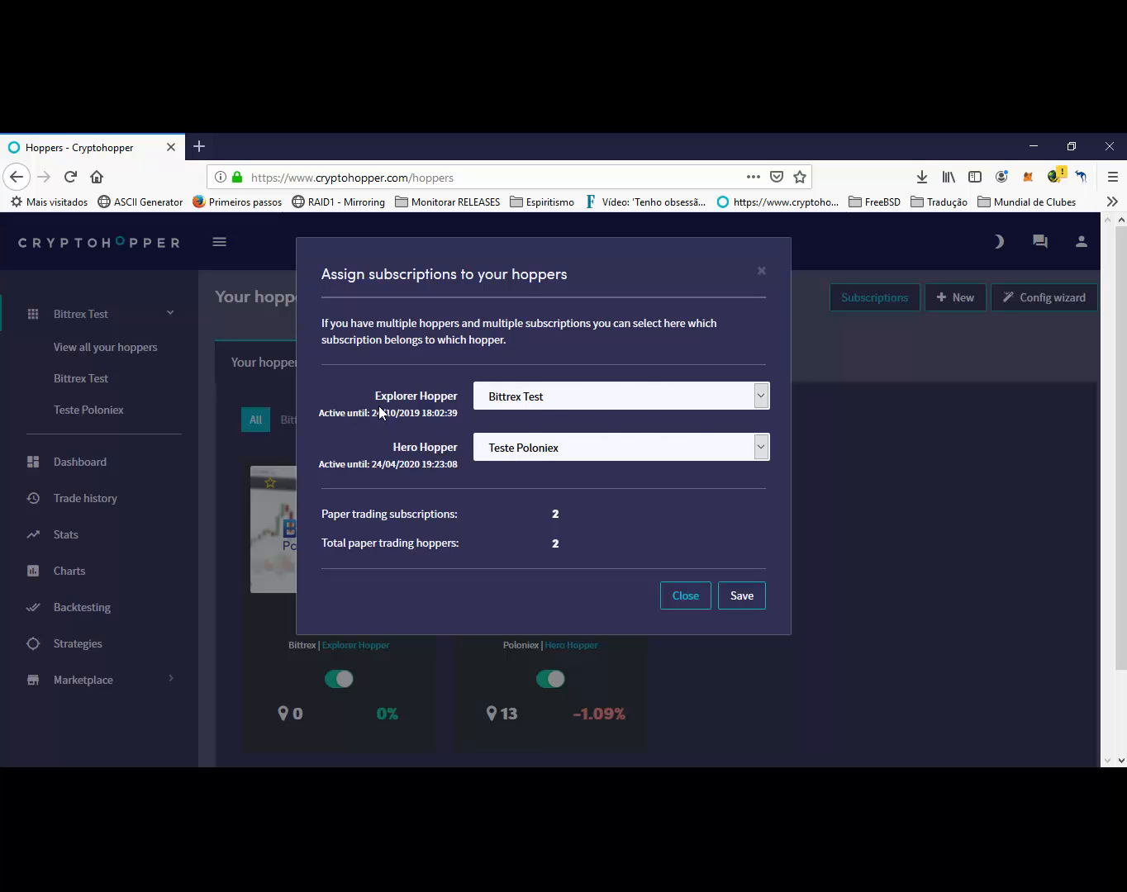
click(543, 396)
click(545, 396)
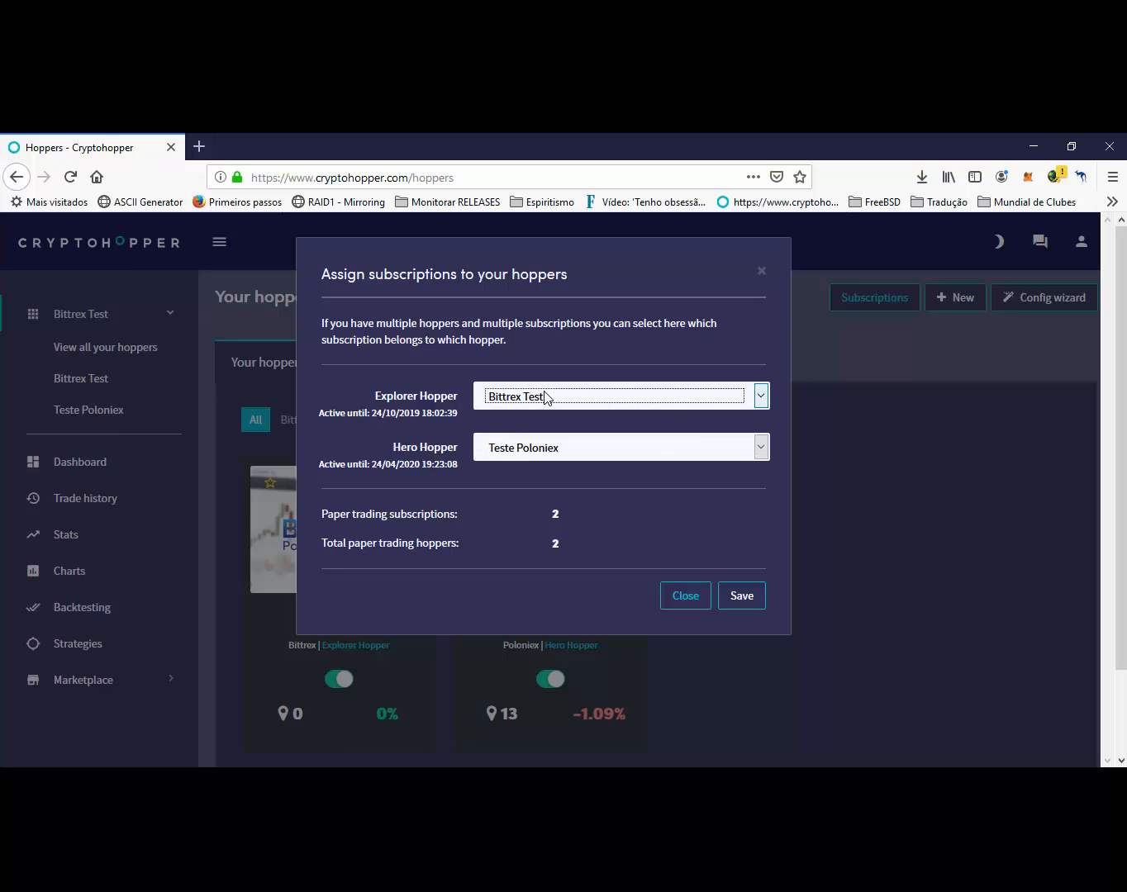
click(556, 397)
click(543, 392)
click(699, 597)
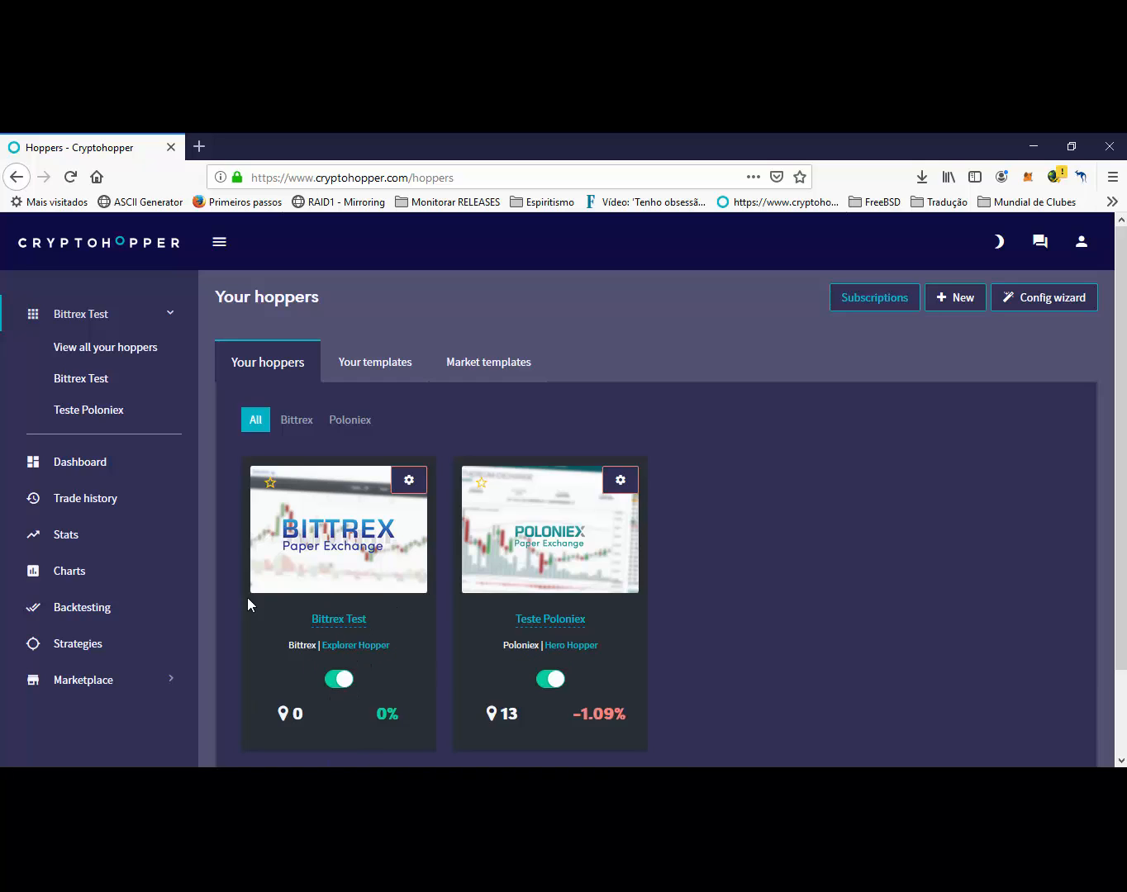
- Open the Coins and amounts settings in the base configuration of the Bittrex Test hopper
click(300, 565)
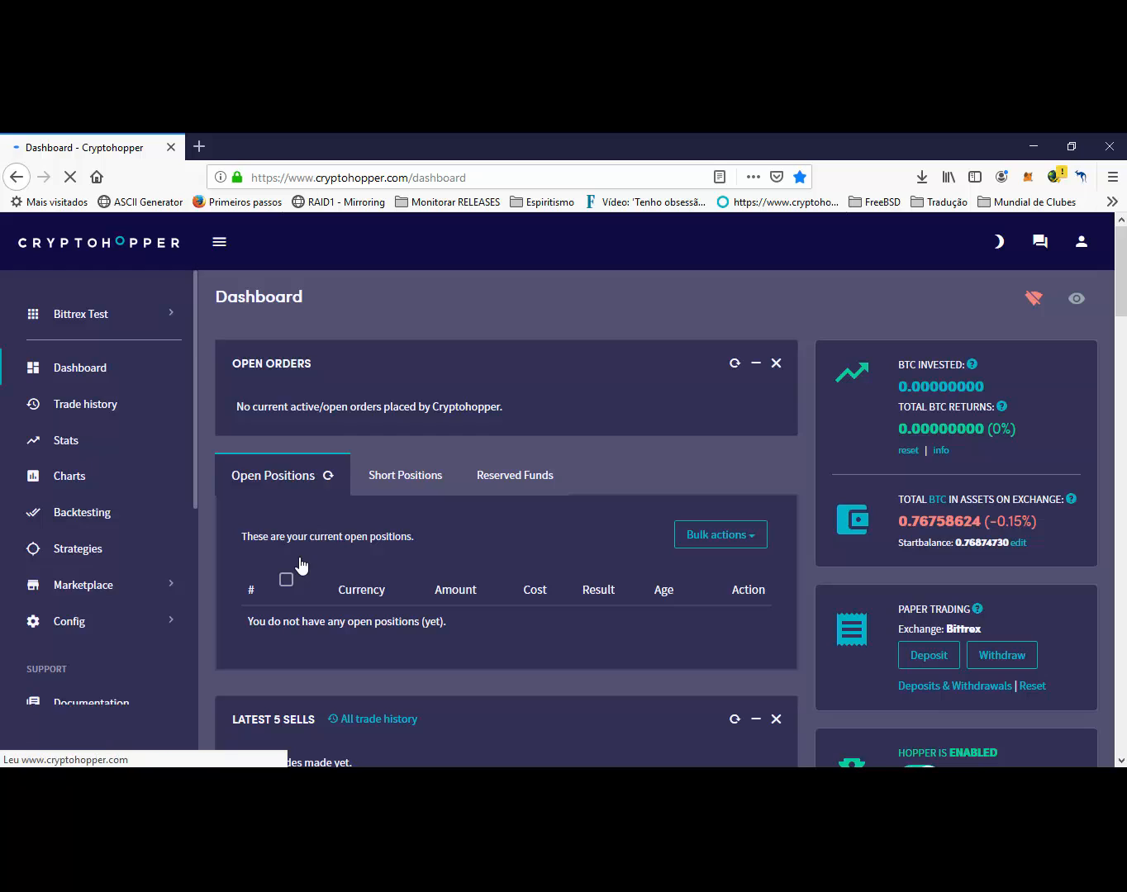
click(79, 628)
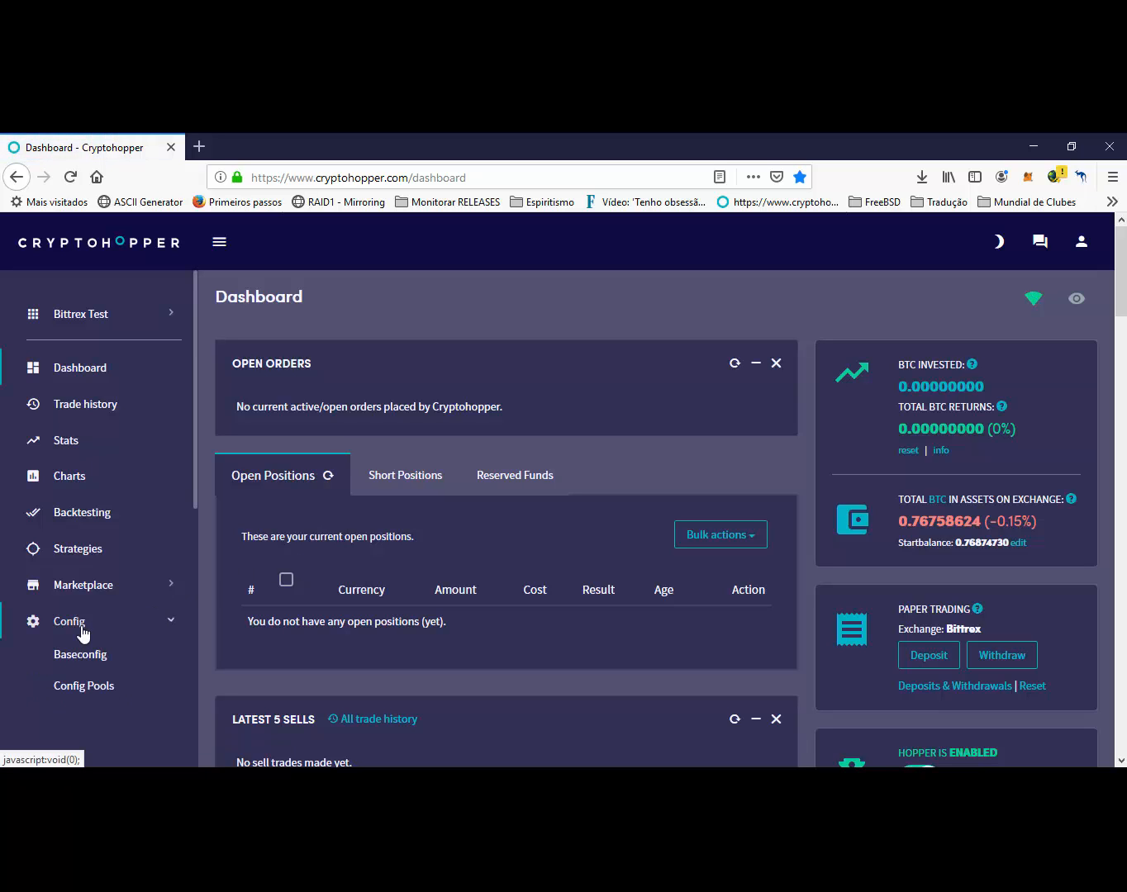
click(81, 654)
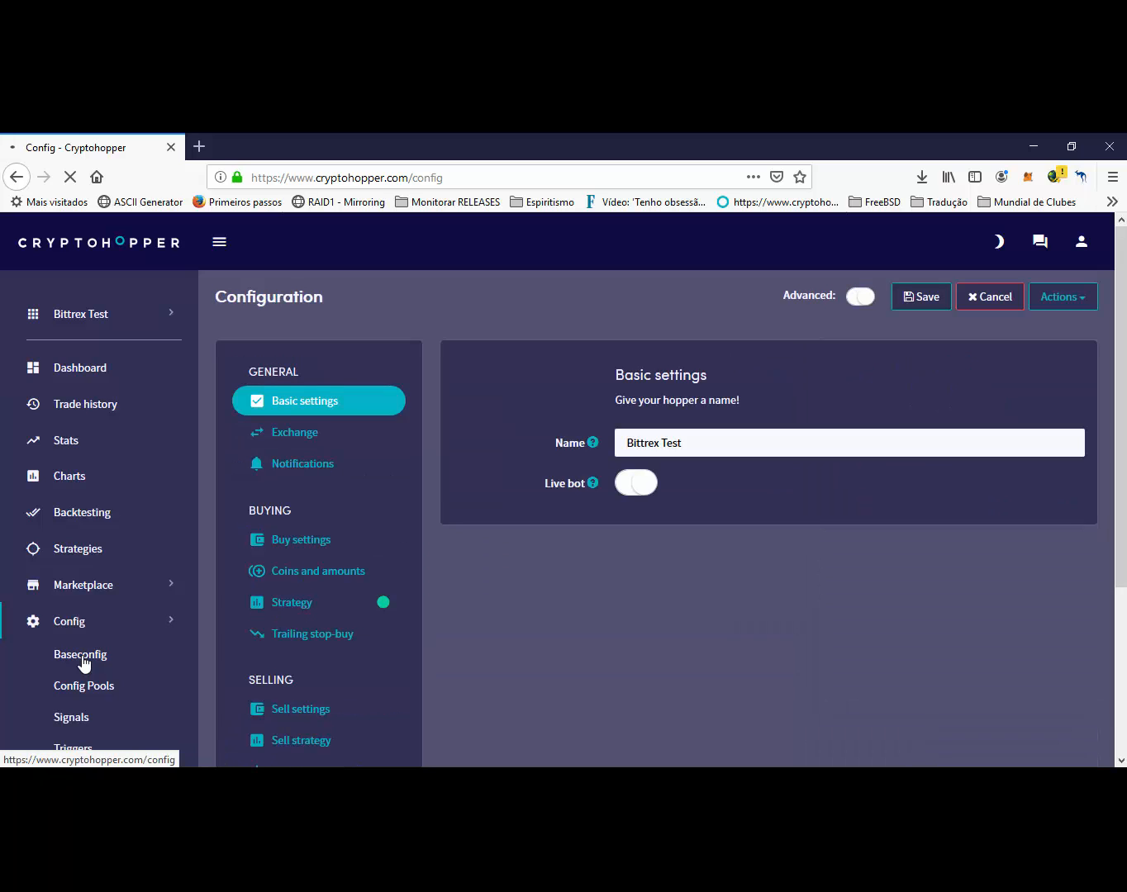
click(296, 573)
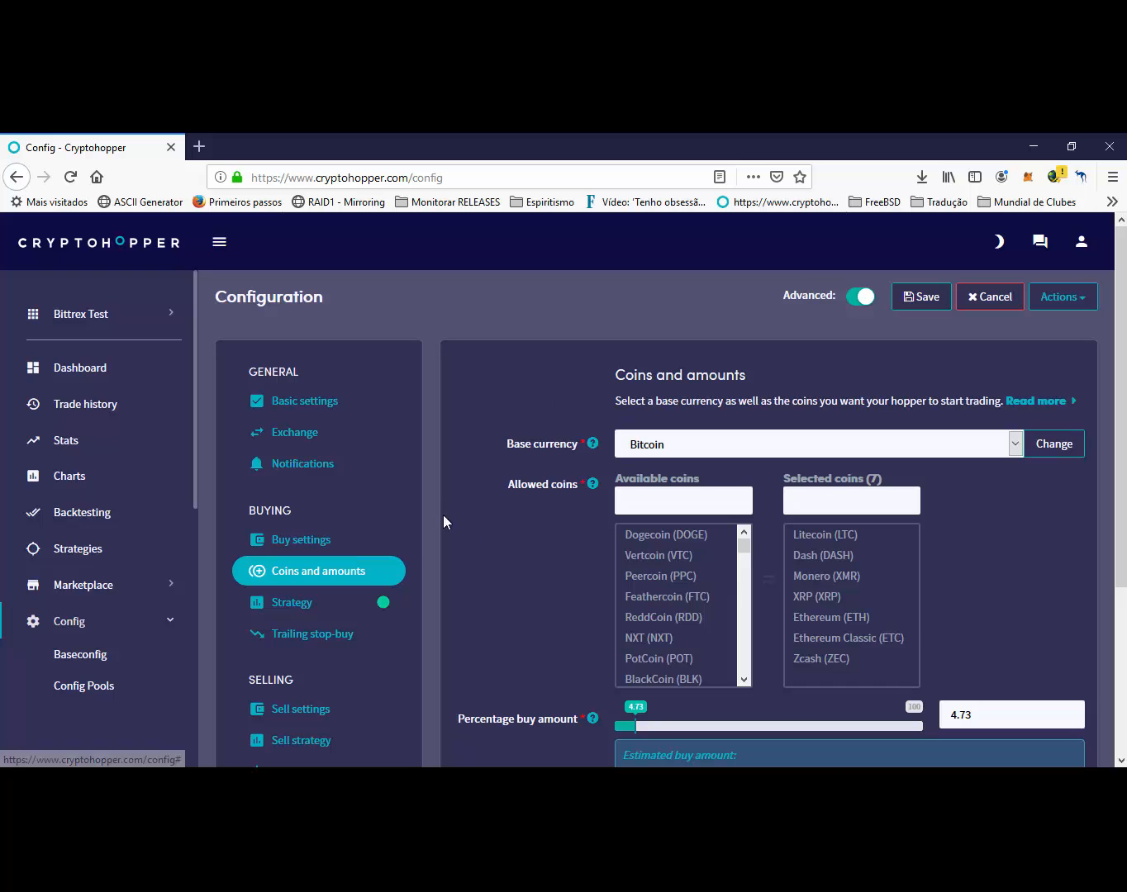
- Set the hopper's percentage buy amount to 5
click(834, 617)
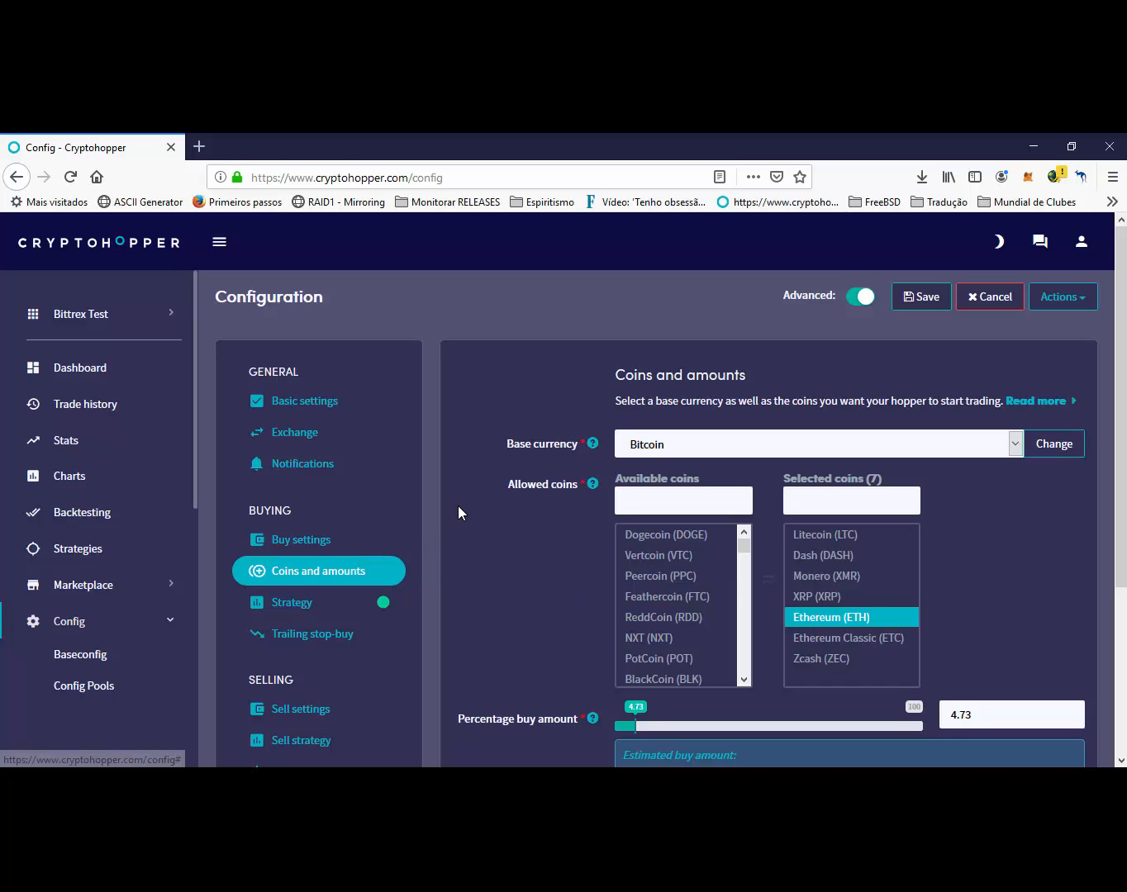
scroll(457, 508, down, 3)
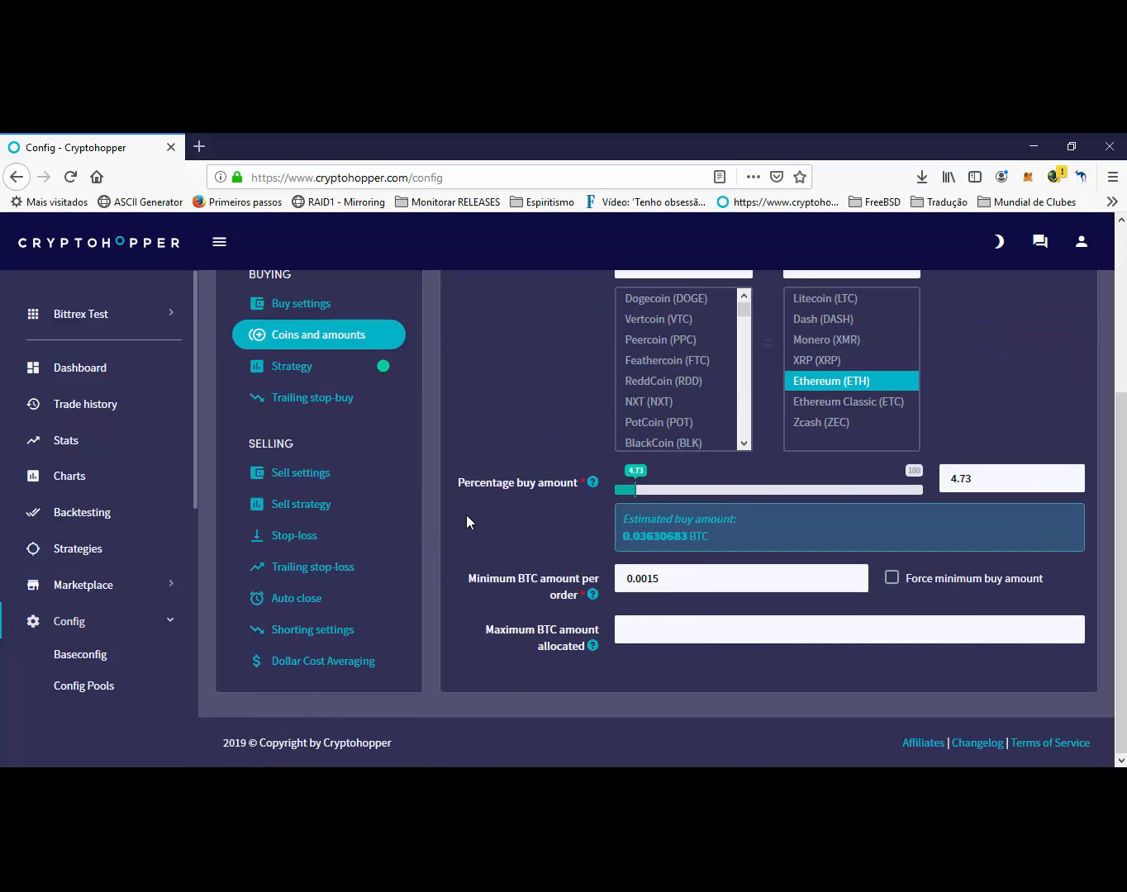
click(627, 441)
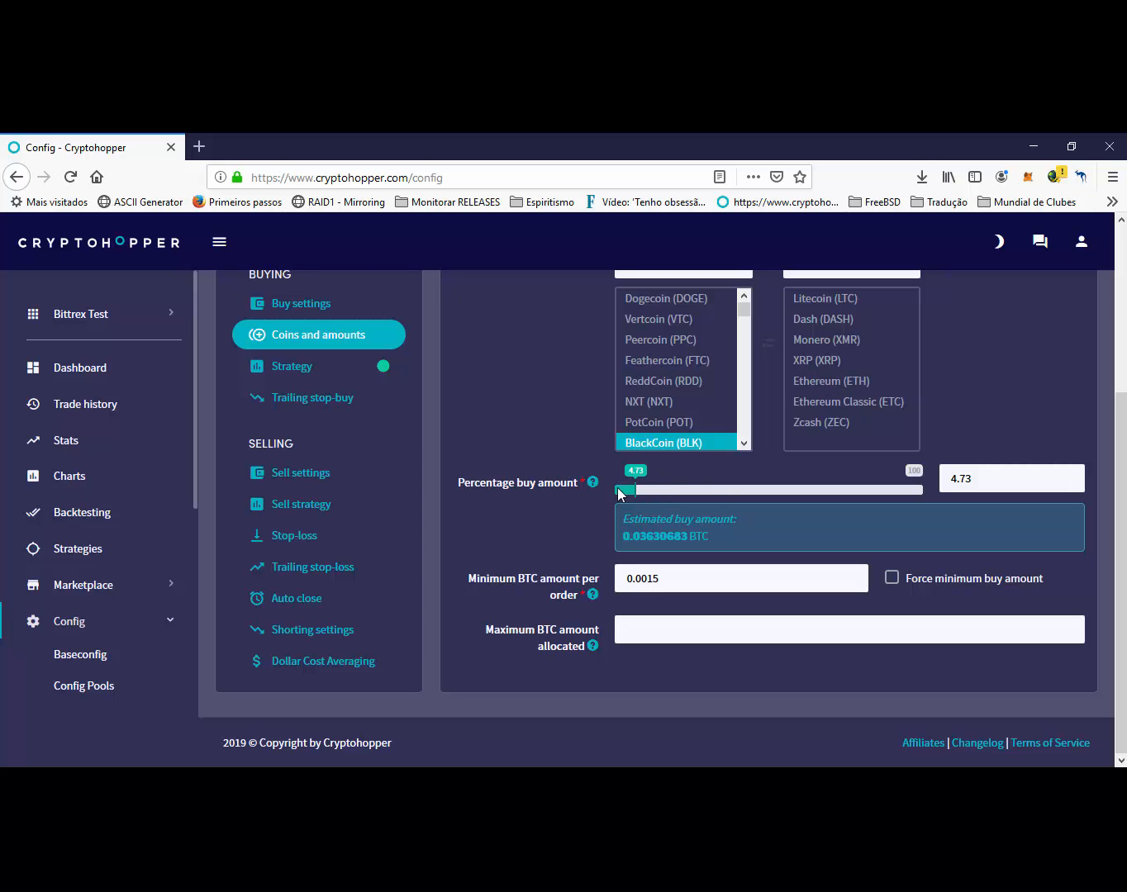
drag(1009, 481, 845, 484)
text(5)
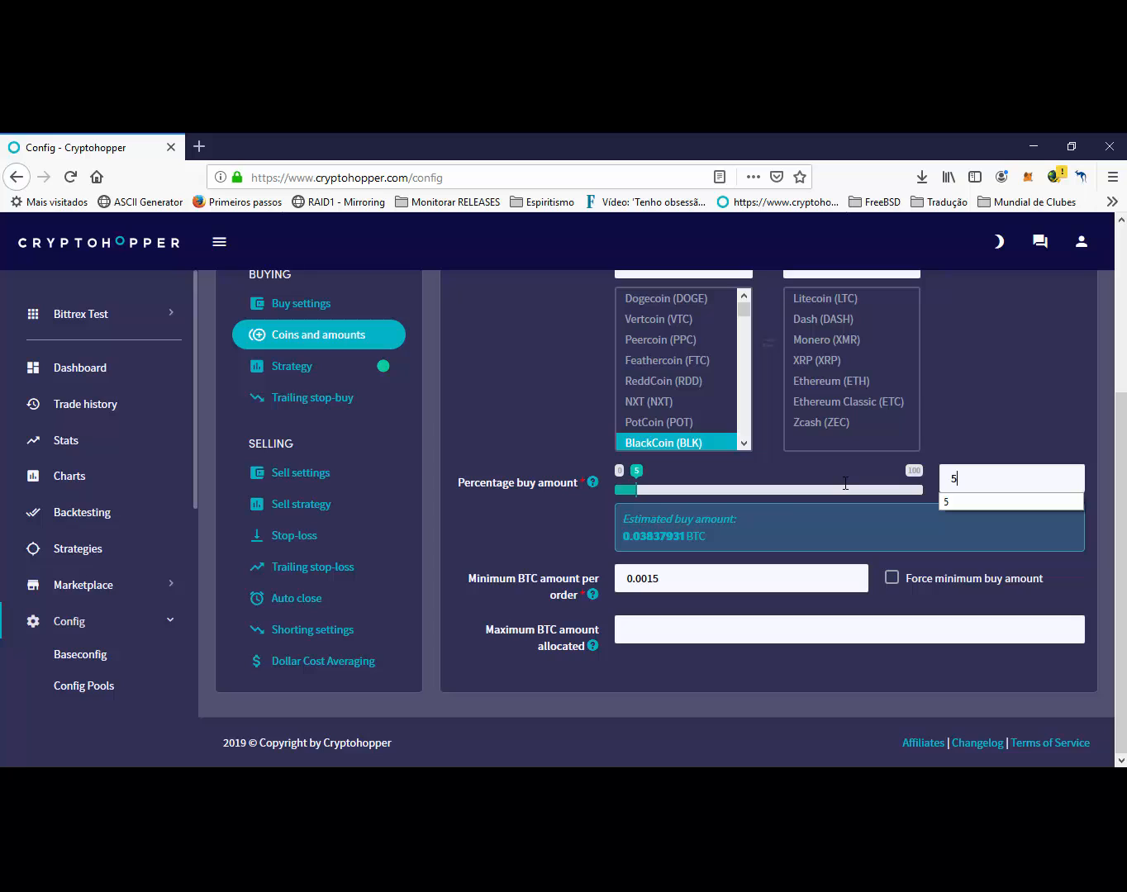
click(512, 517)
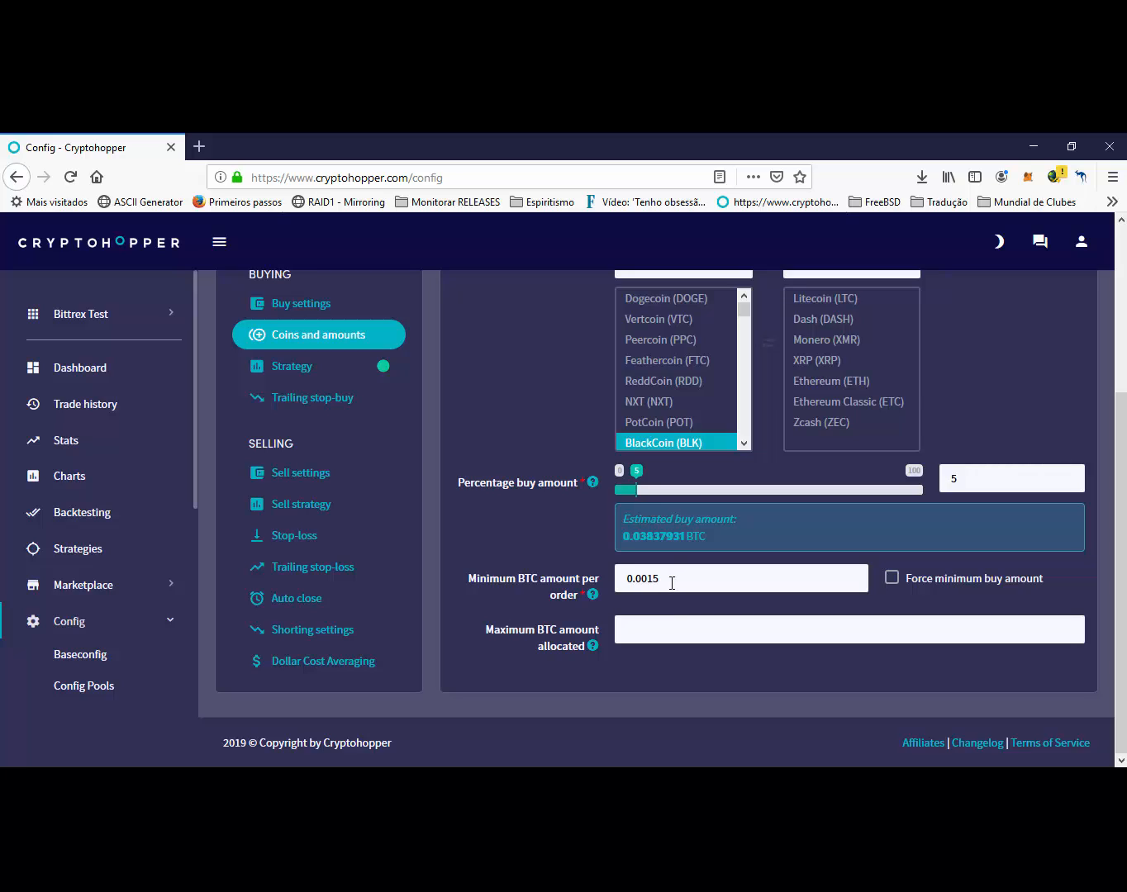
- Set the maximum BTC amount allocated to 0.2
click(654, 631)
text(0.2)
click(485, 683)
- Save the hopper configuration and decline the browser's offer to store the login
scroll(511, 670, up, 3)
click(662, 556)
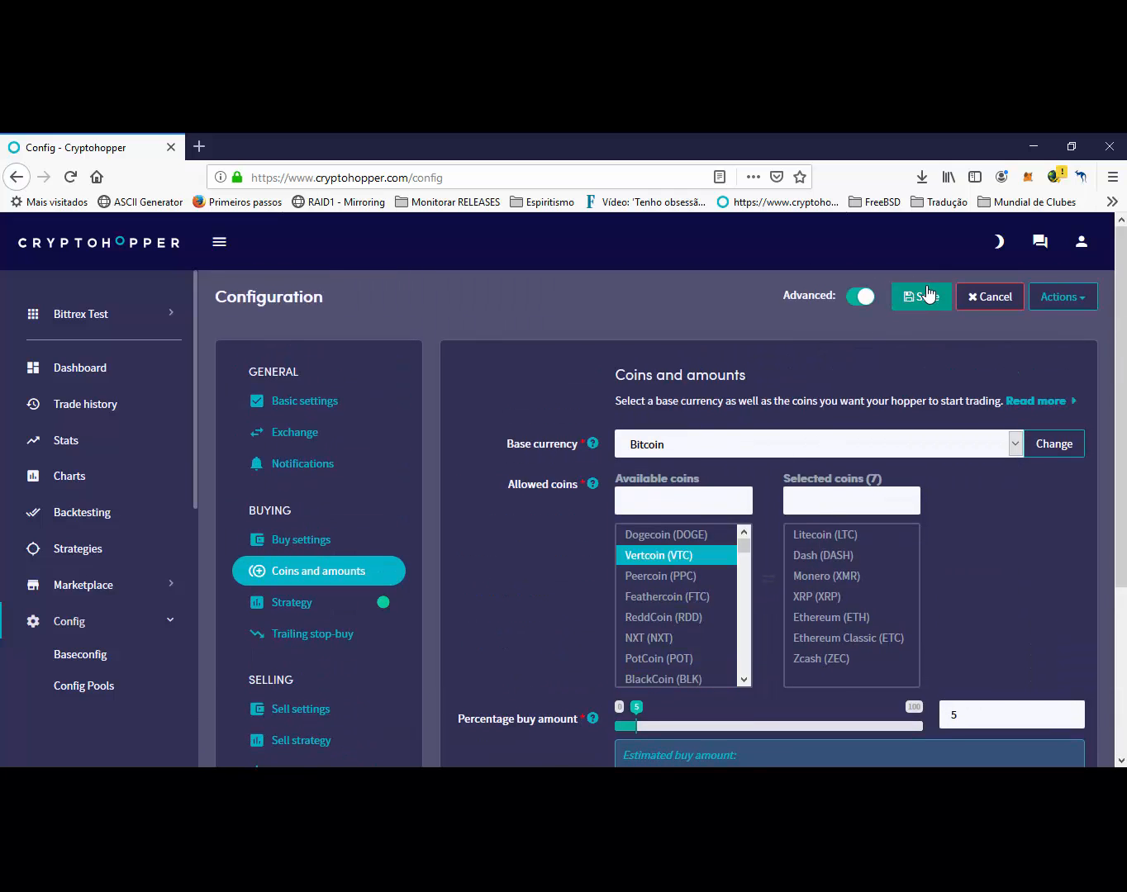
click(926, 296)
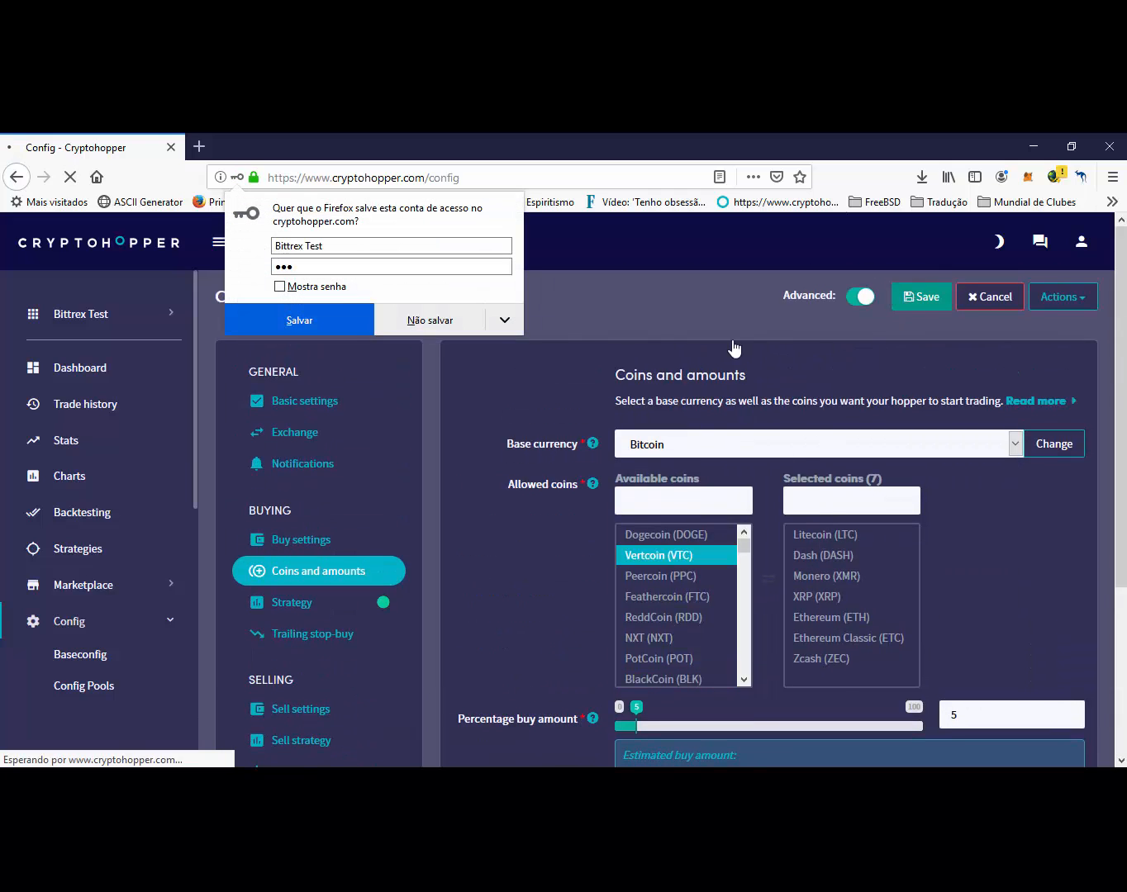
click(431, 320)
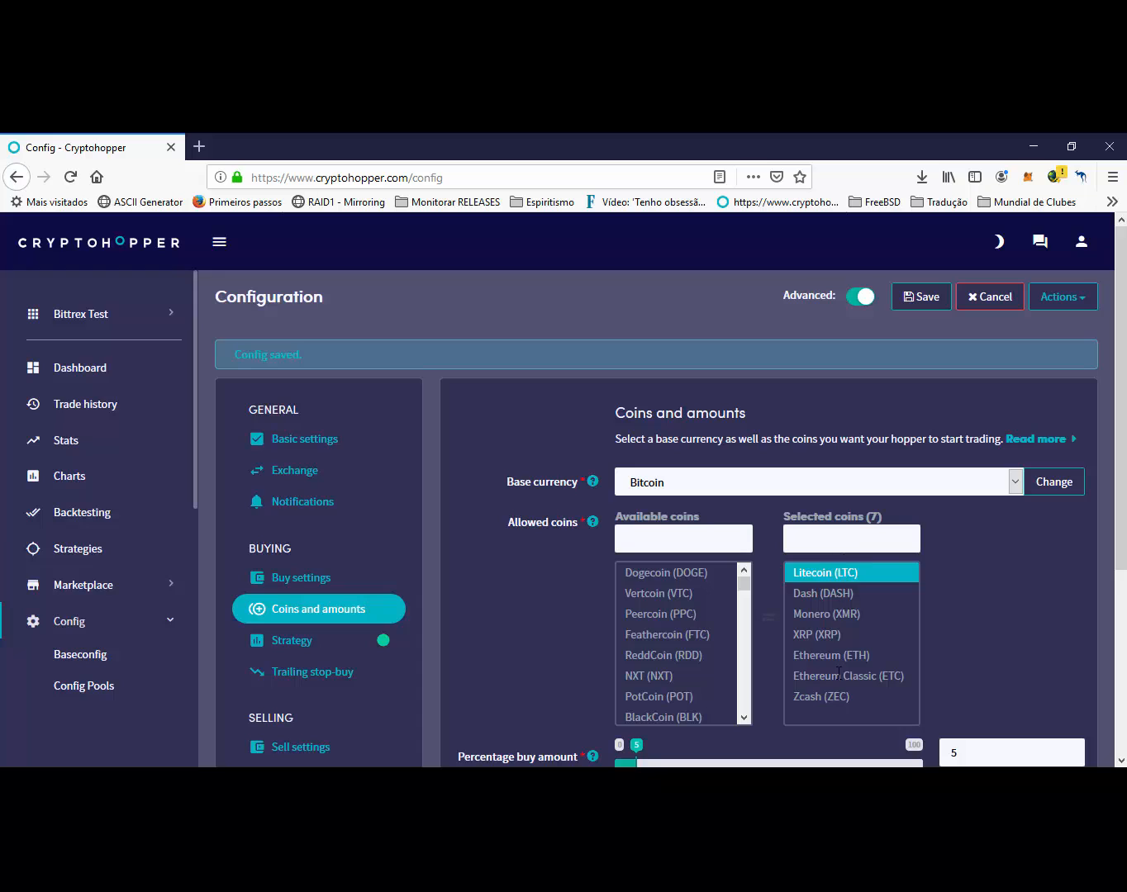
drag(839, 674, 823, 557)
click(823, 633)
drag(826, 724, 796, 709)
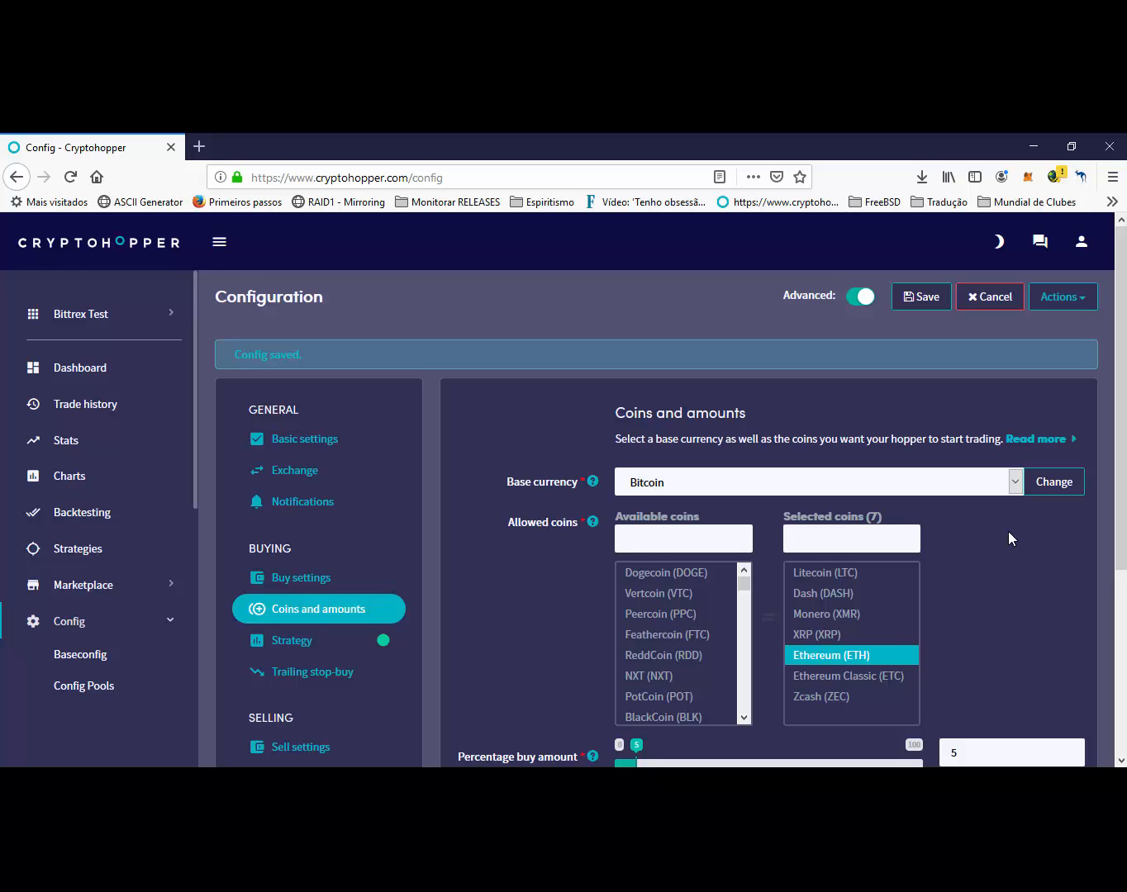
click(896, 571)
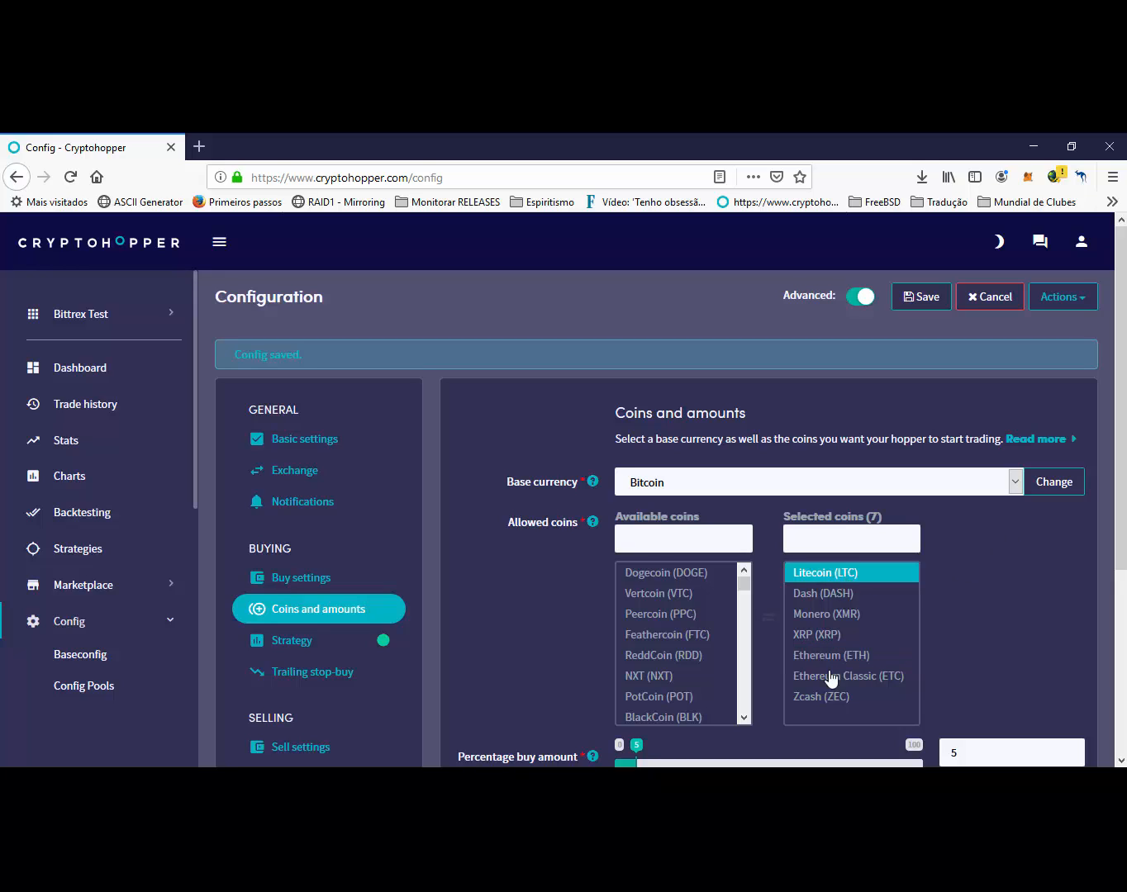
- Review the coins in the hopper's selected coins list
click(834, 696)
click(835, 614)
click(830, 593)
click(821, 698)
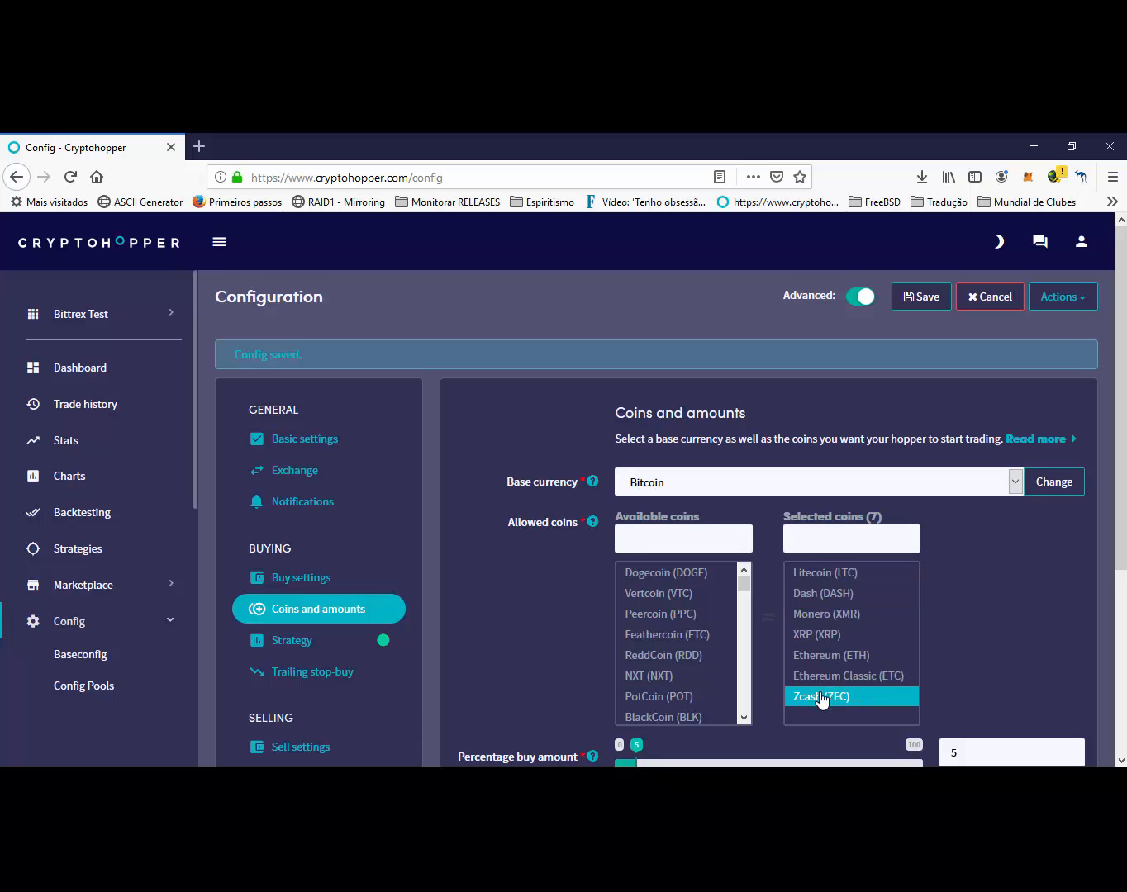
click(830, 613)
click(845, 571)
click(839, 613)
click(826, 677)
click(820, 697)
click(838, 614)
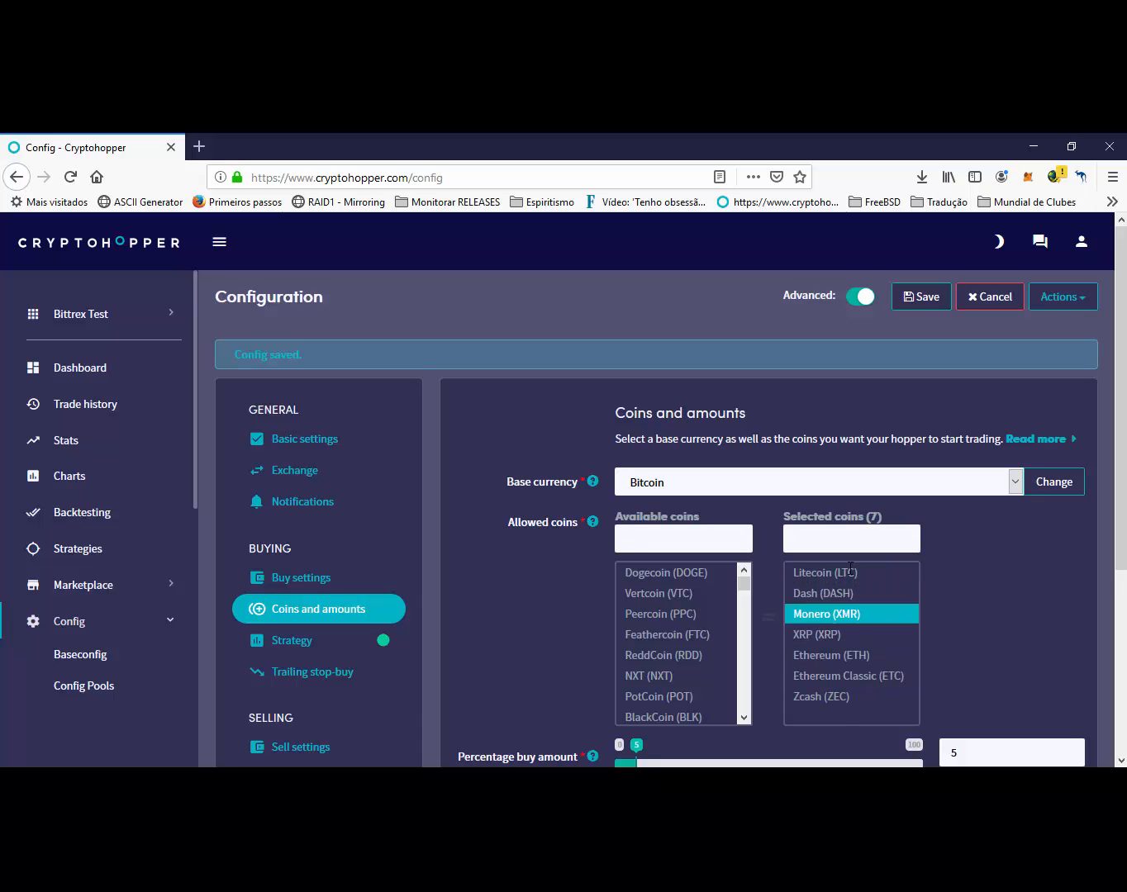
click(851, 572)
click(830, 593)
click(838, 675)
click(839, 697)
click(826, 613)
click(823, 572)
click(821, 593)
click(817, 634)
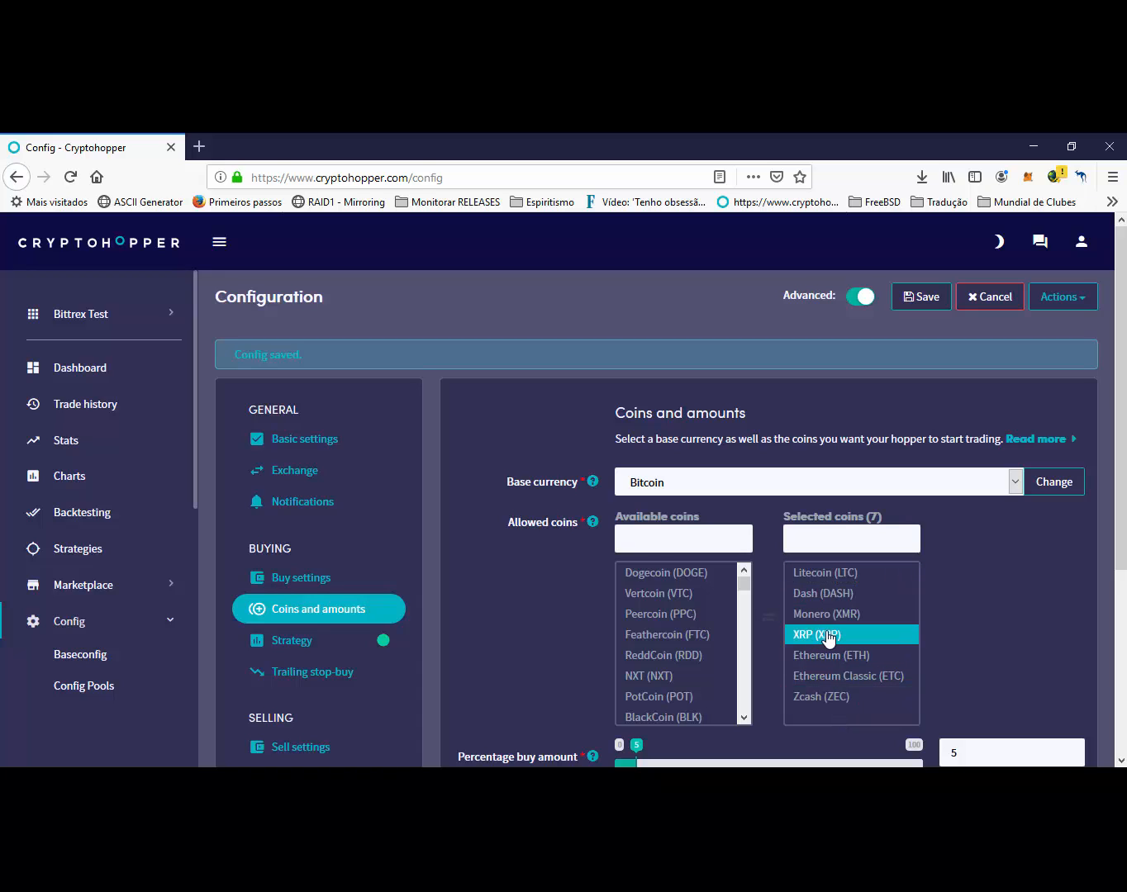
click(822, 696)
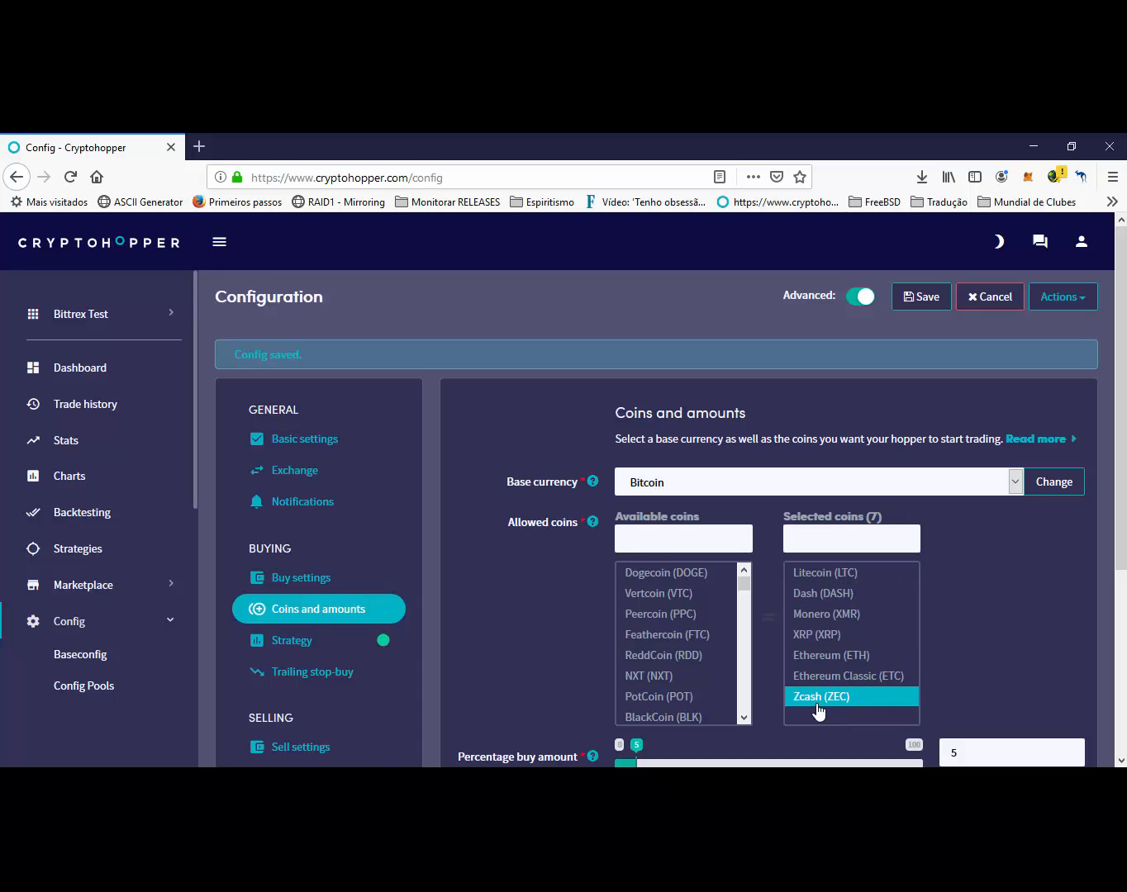
click(814, 655)
click(810, 613)
click(810, 599)
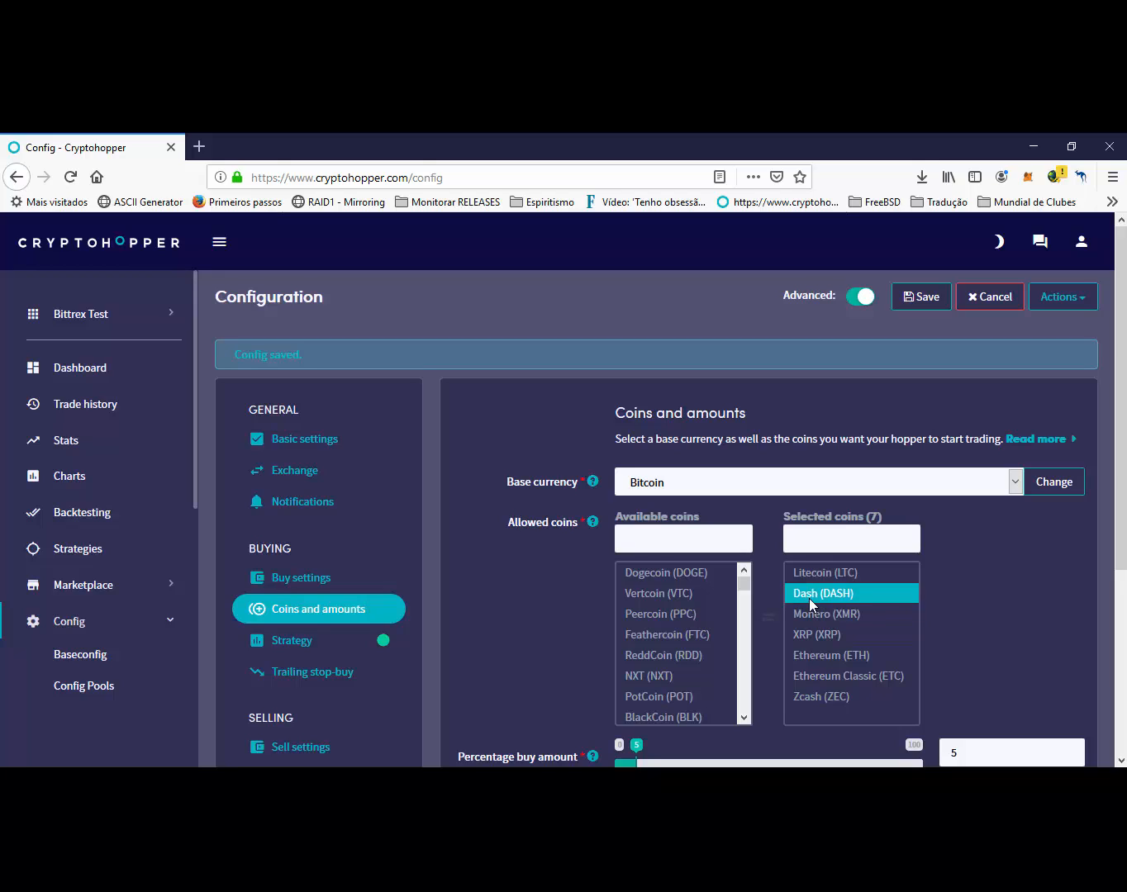
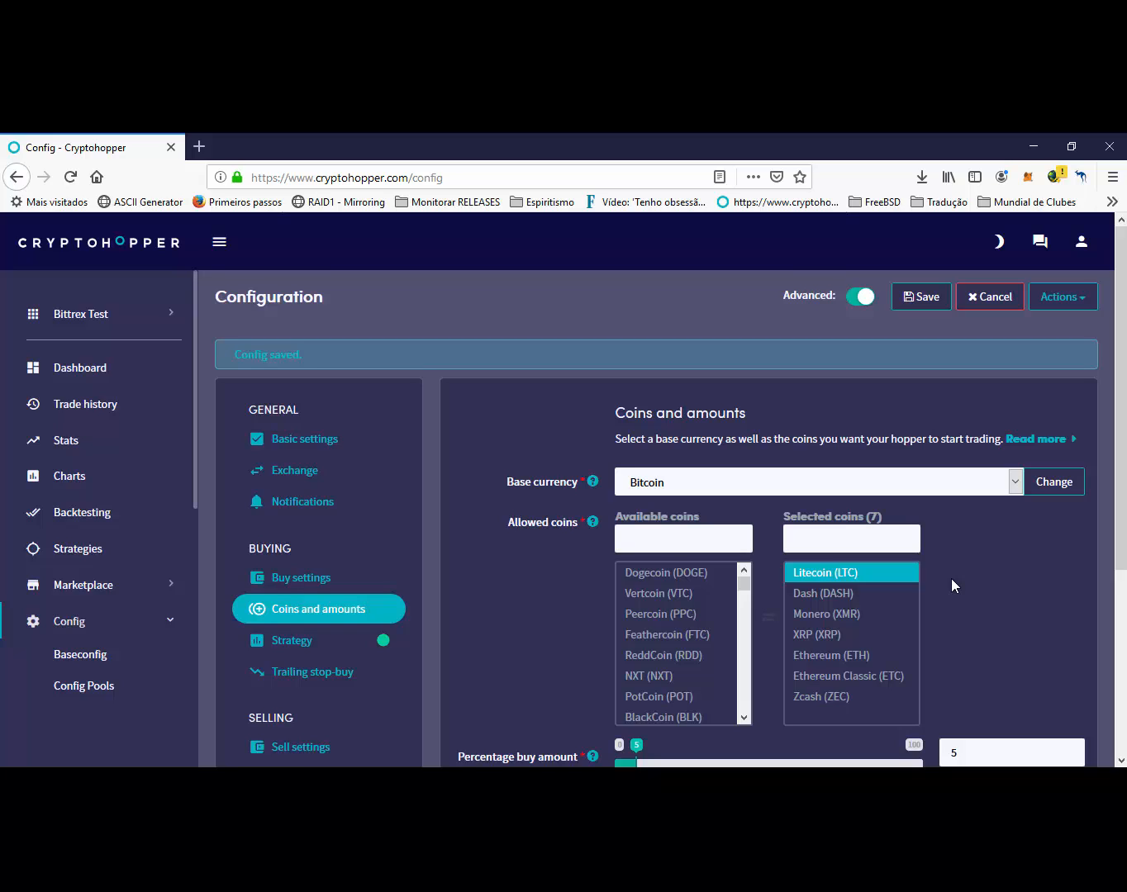
- Remove all seven coins, from Litecoin to Zcash, from the hopper's selected coins
click(843, 581)
click(841, 582)
click(842, 581)
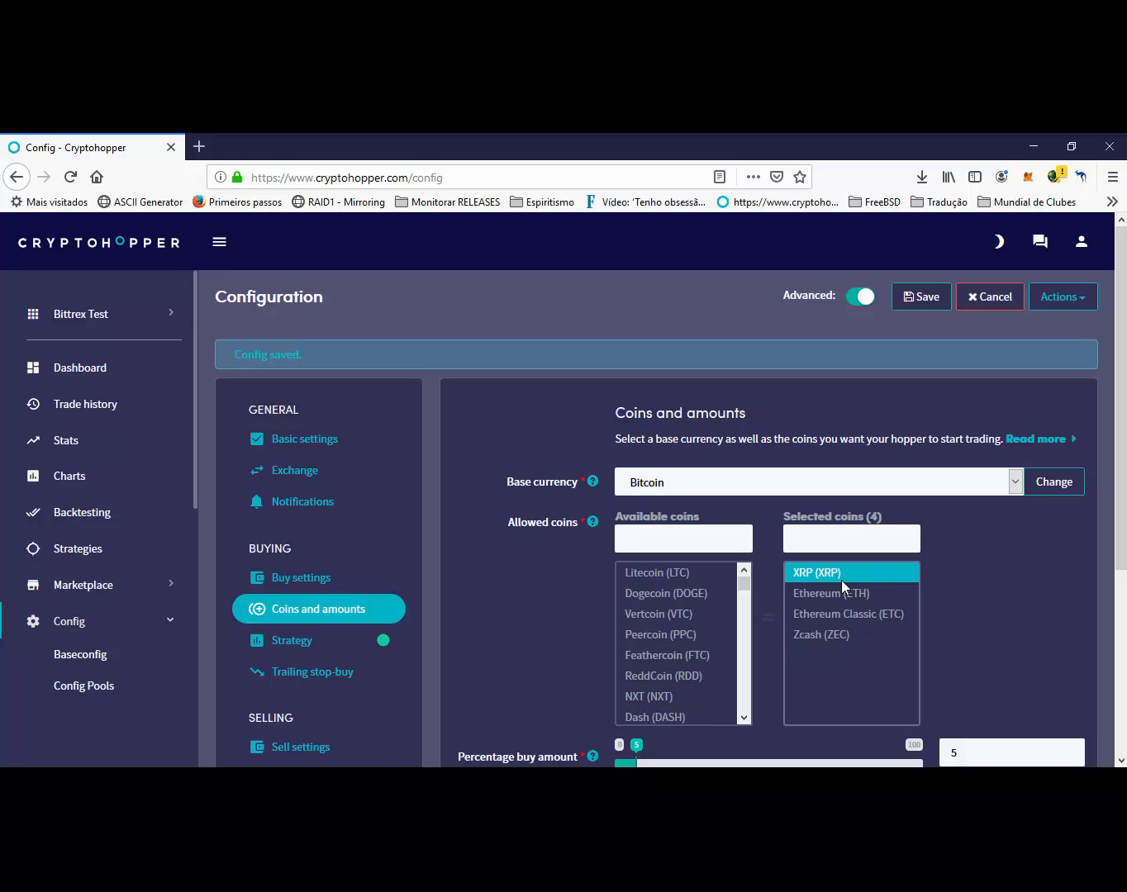
click(841, 582)
click(842, 582)
click(841, 581)
click(841, 581)
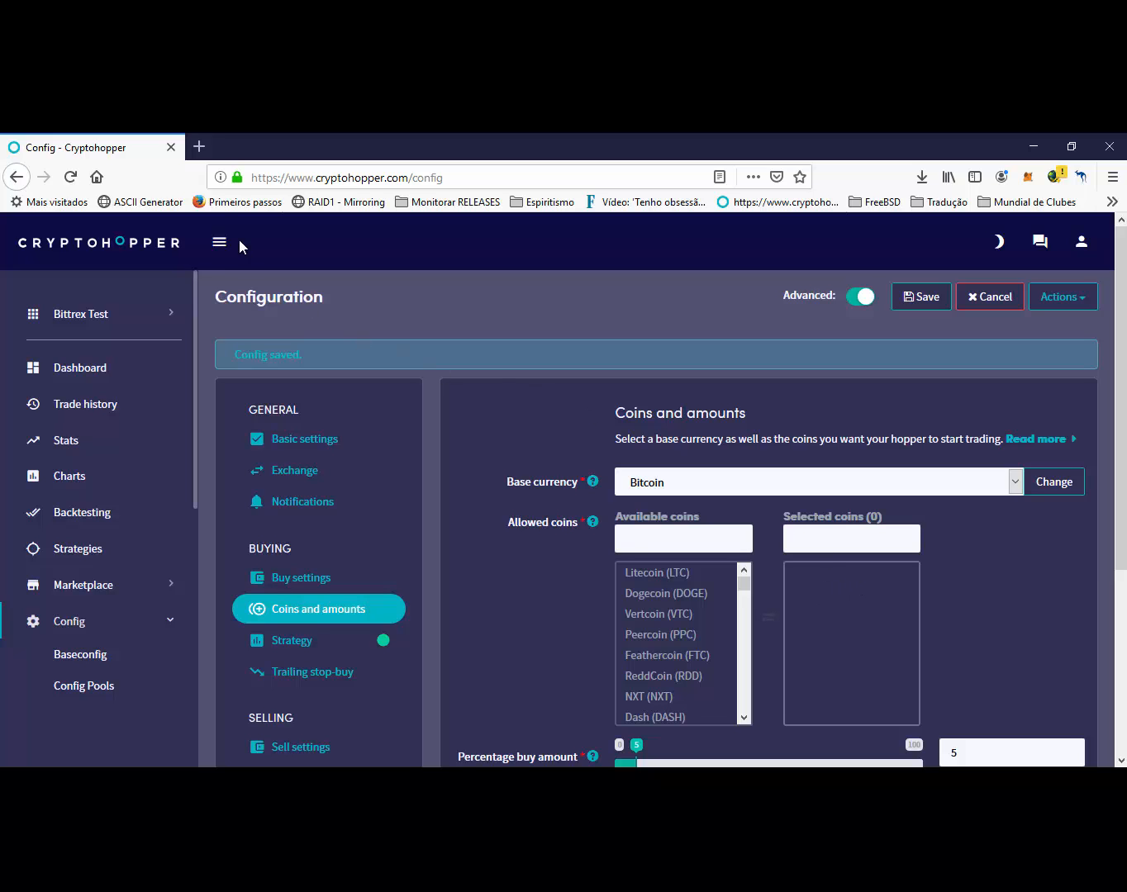
- Open bittrex.com in a new browser tab and go to its markets overview
click(199, 147)
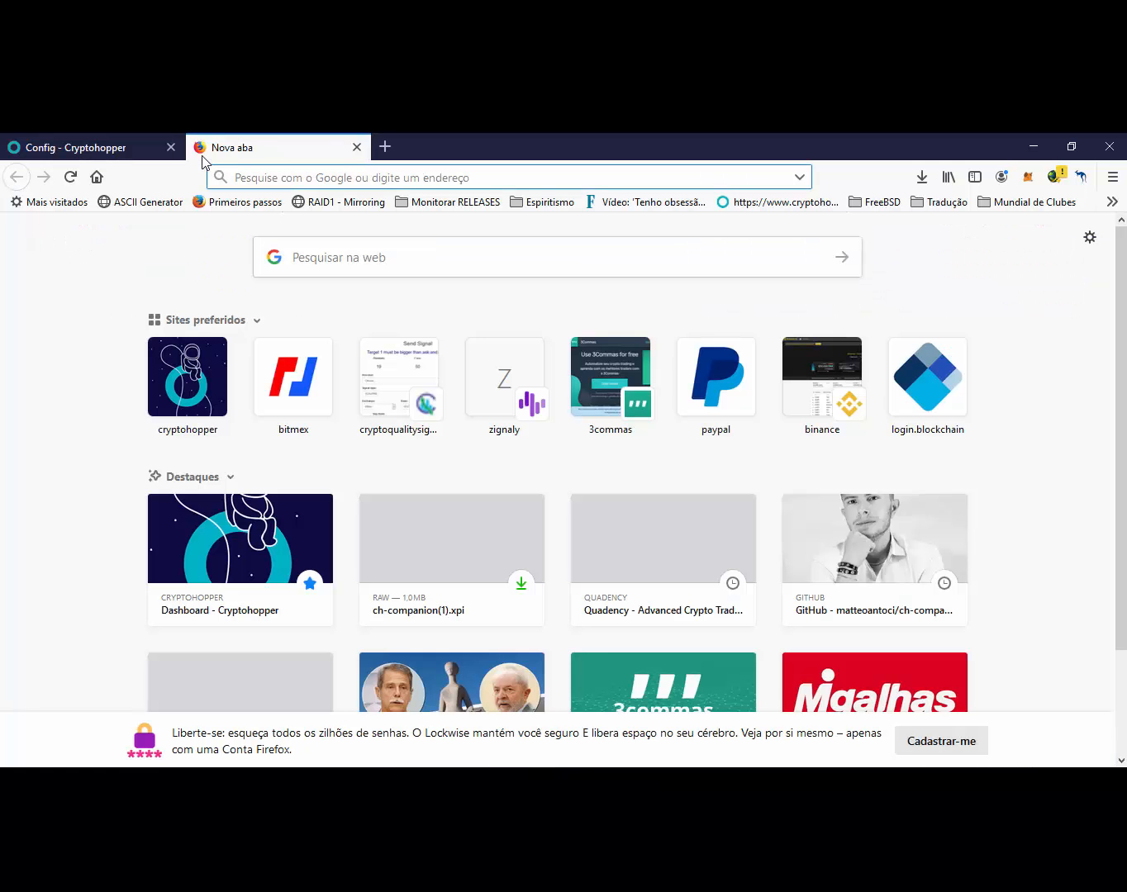
text(bittrex.com/)
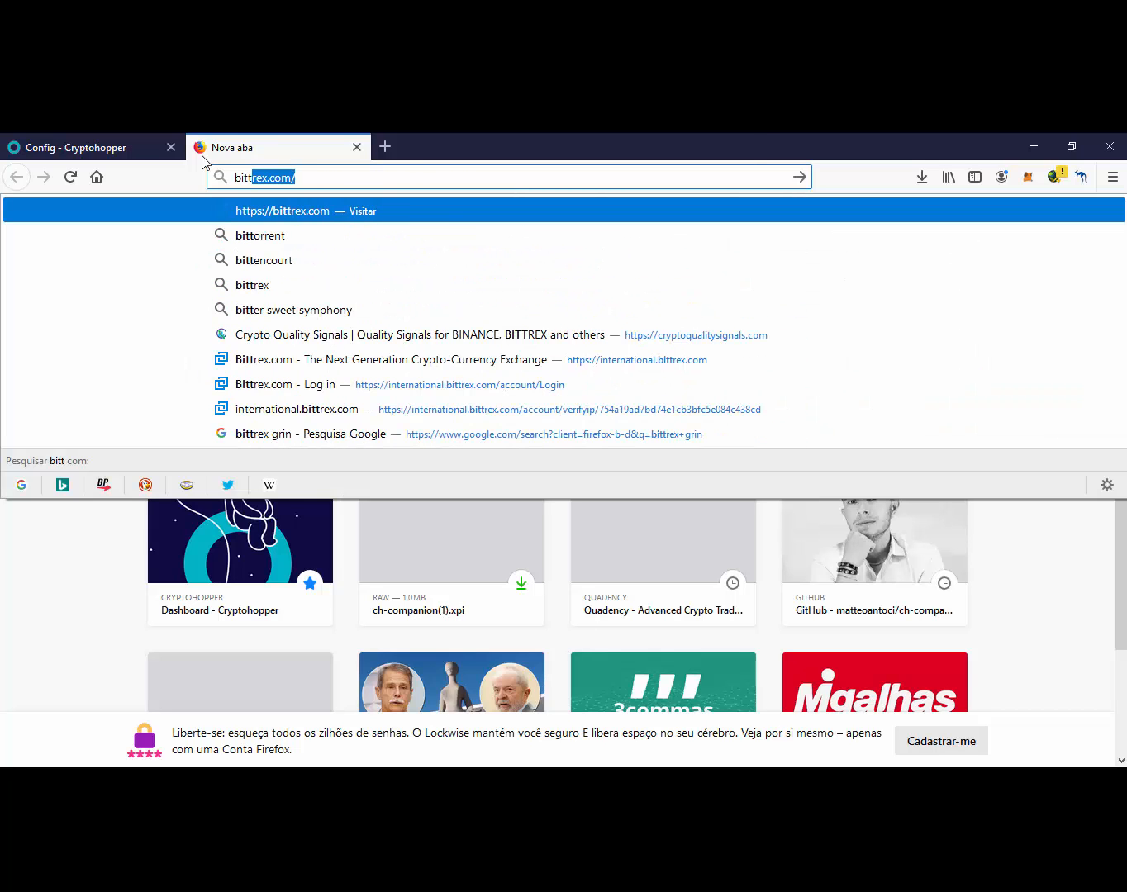
key(Return)
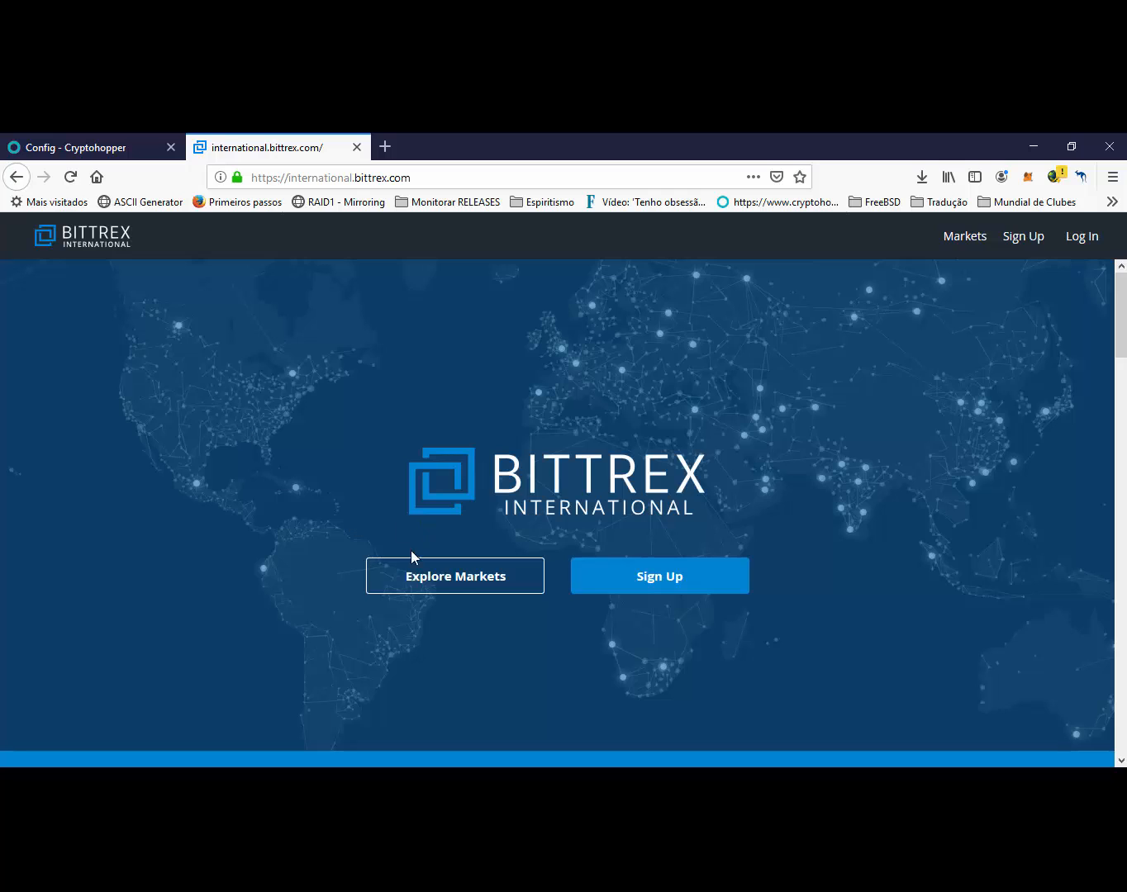
click(456, 582)
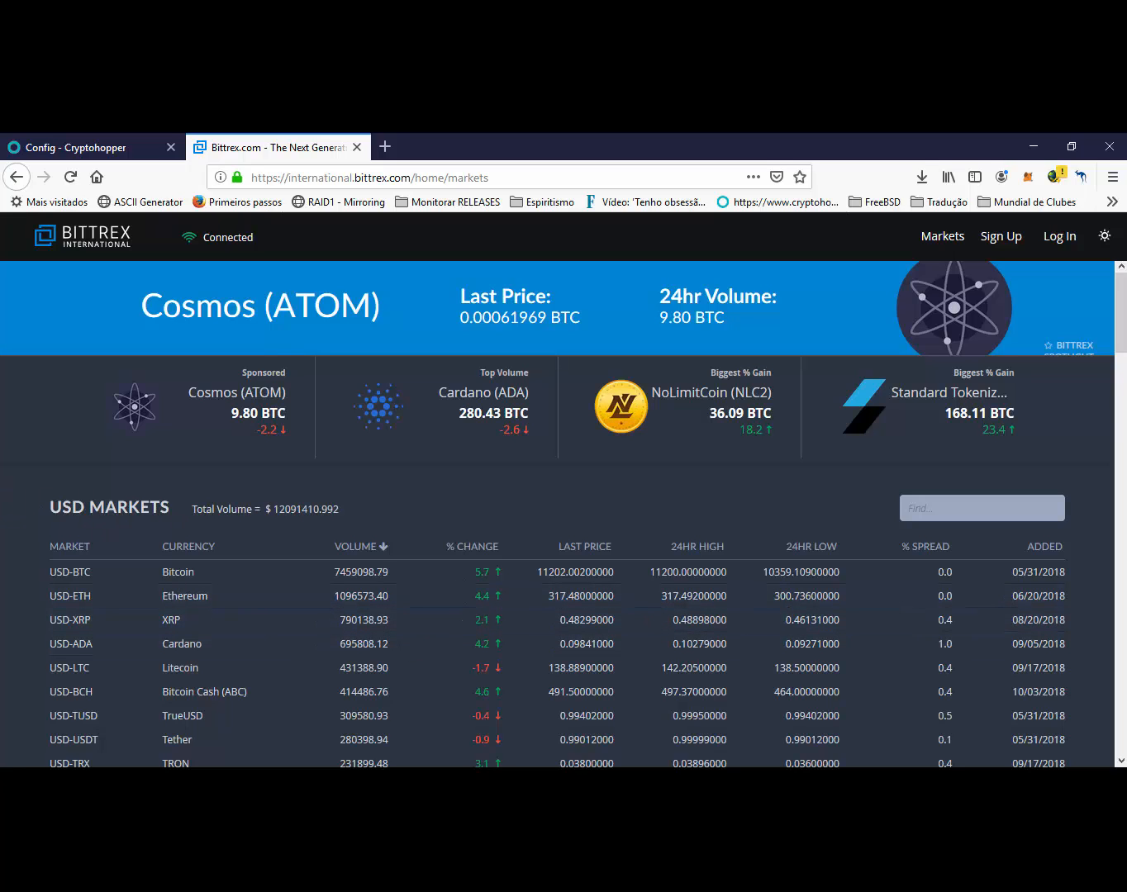
- Examine the Bitcoin markets table sorted in descending order by percentage change and by volume
scroll(97, 534, down, 7)
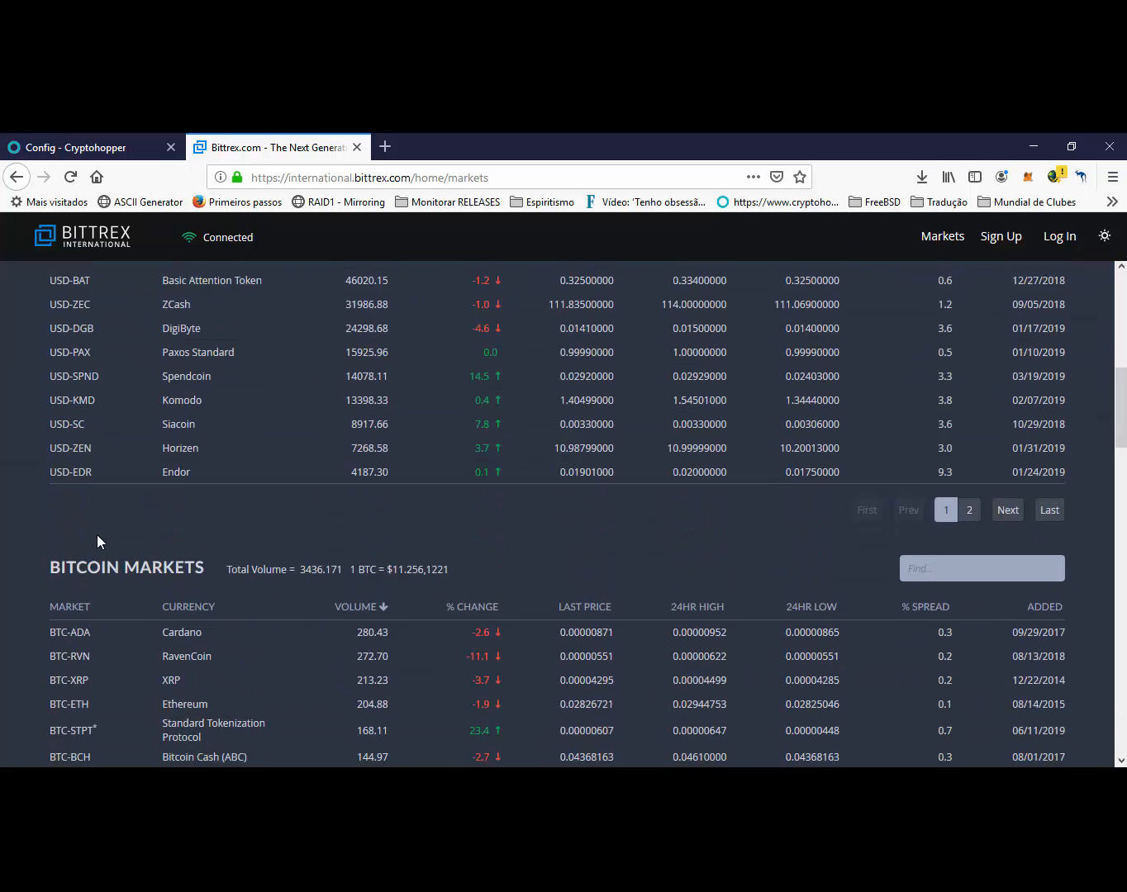
scroll(97, 535, down, 2)
scroll(116, 493, down, 2)
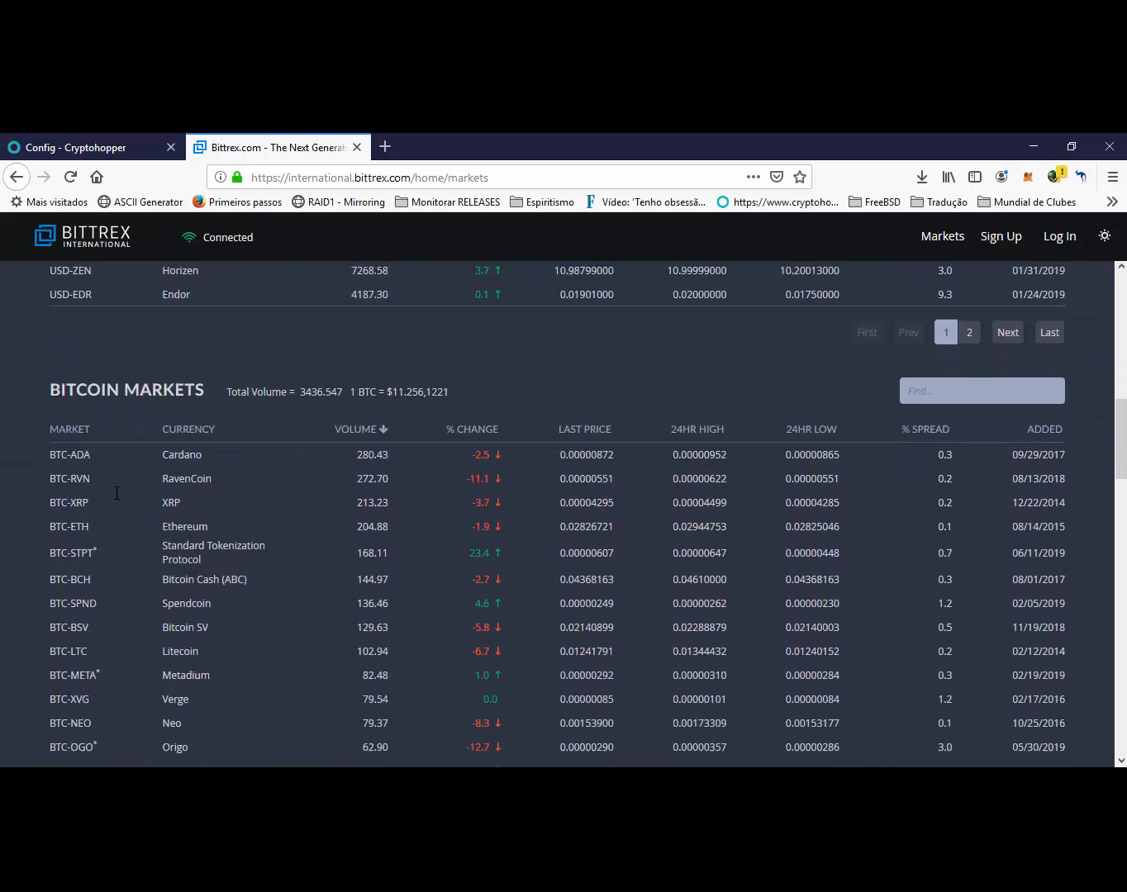
scroll(116, 492, down, 1)
scroll(116, 500, down, 1)
scroll(116, 499, up, 1)
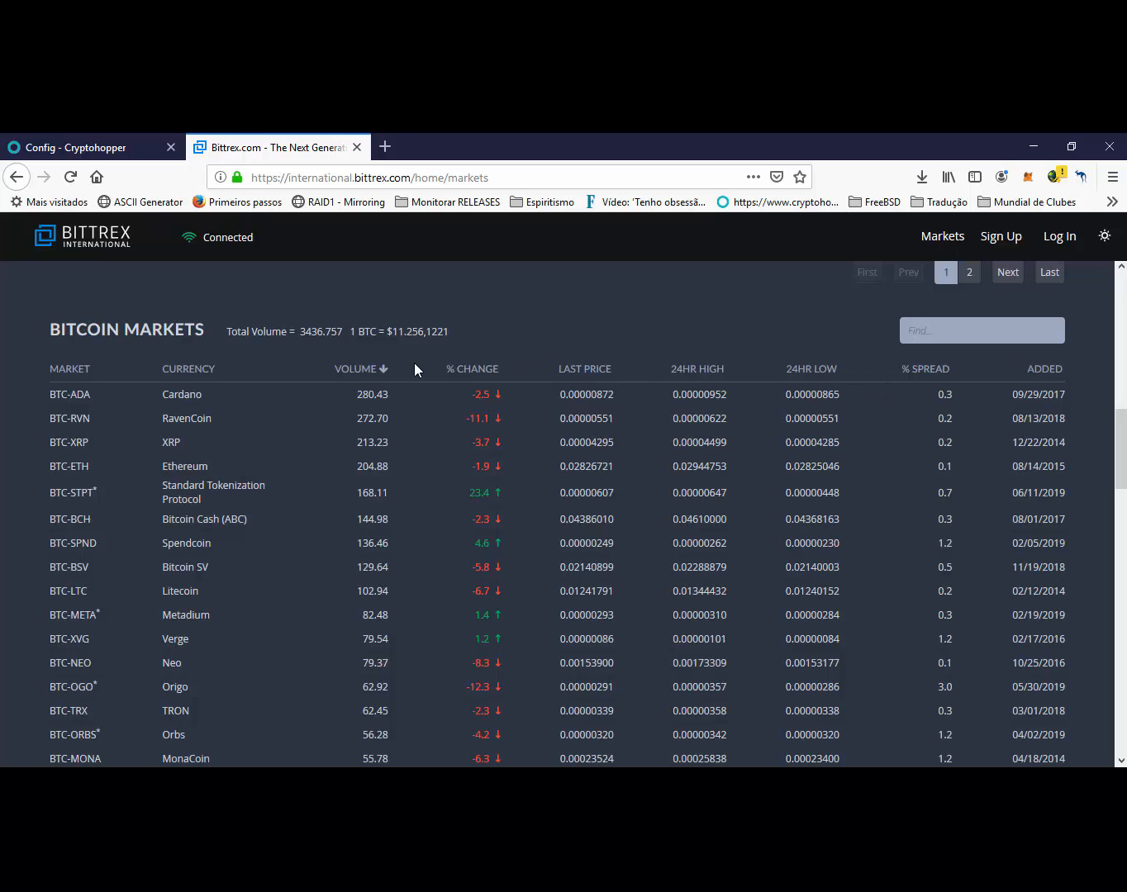
click(483, 375)
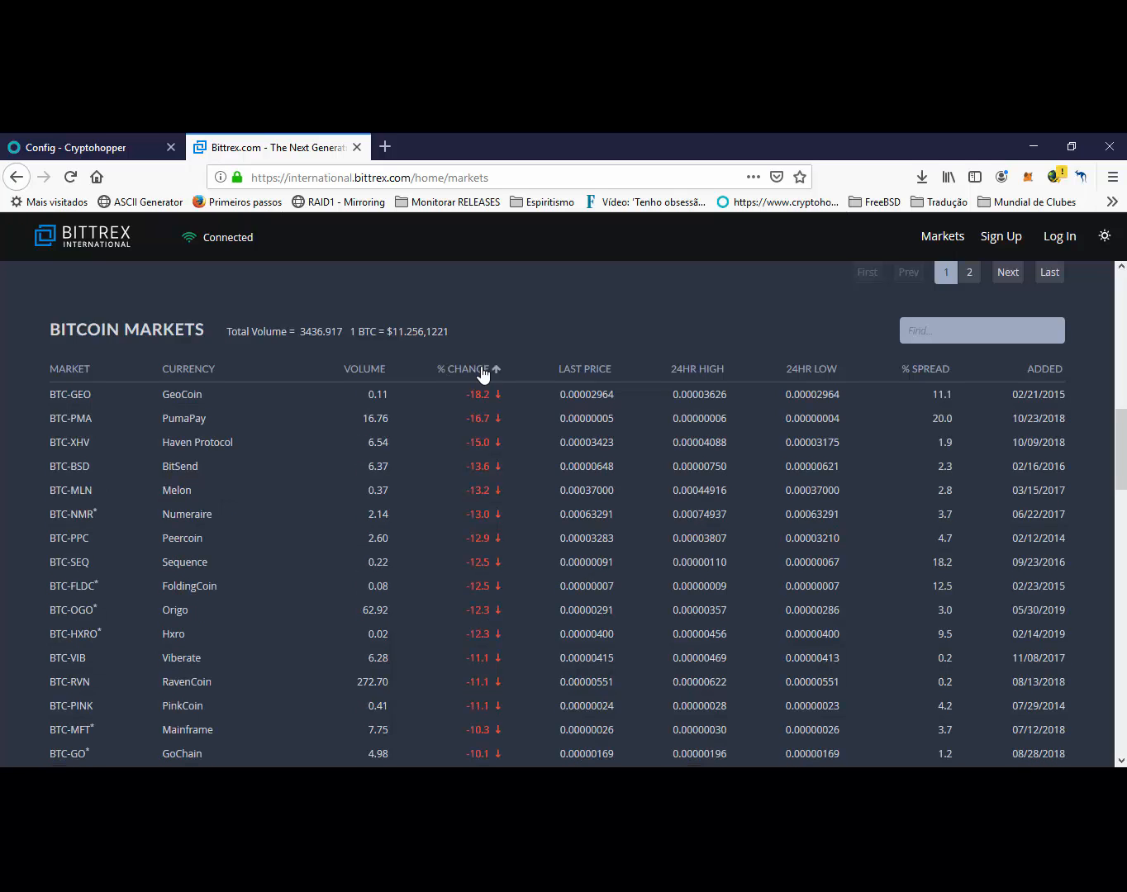
click(484, 375)
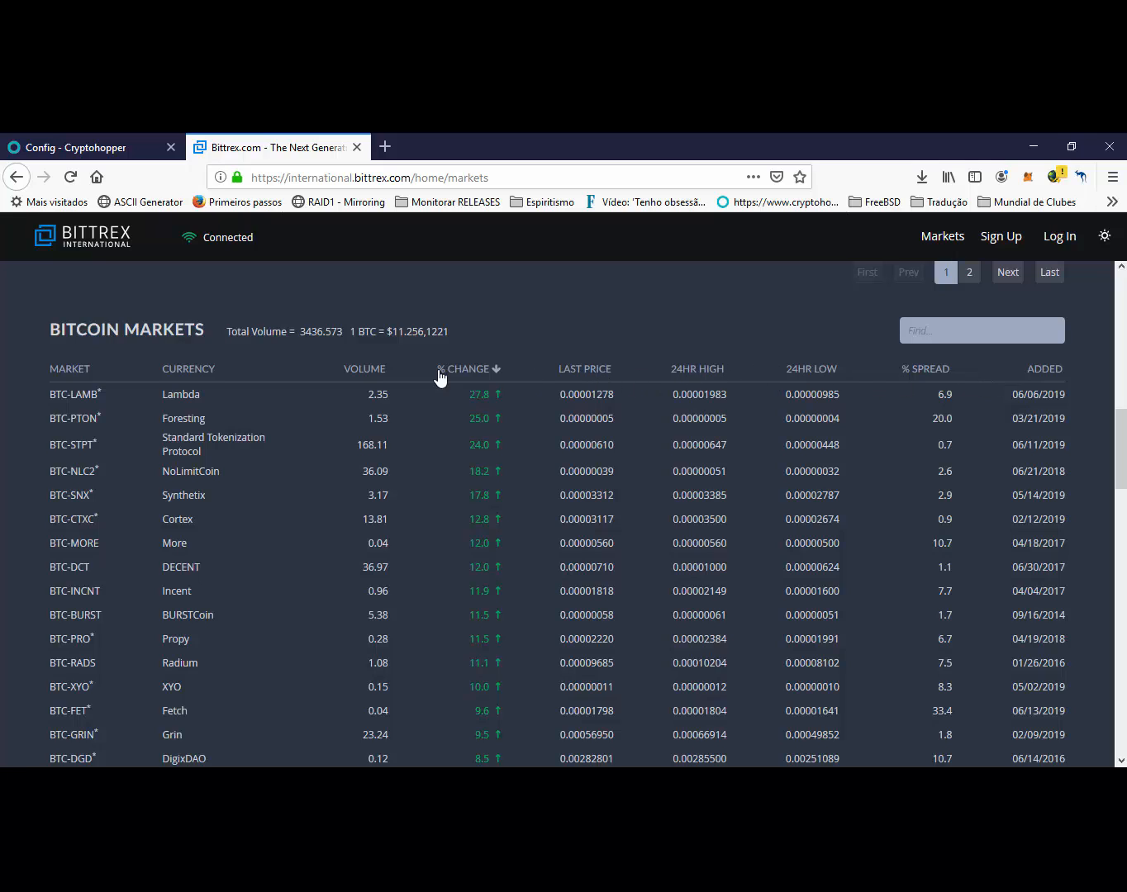
click(357, 374)
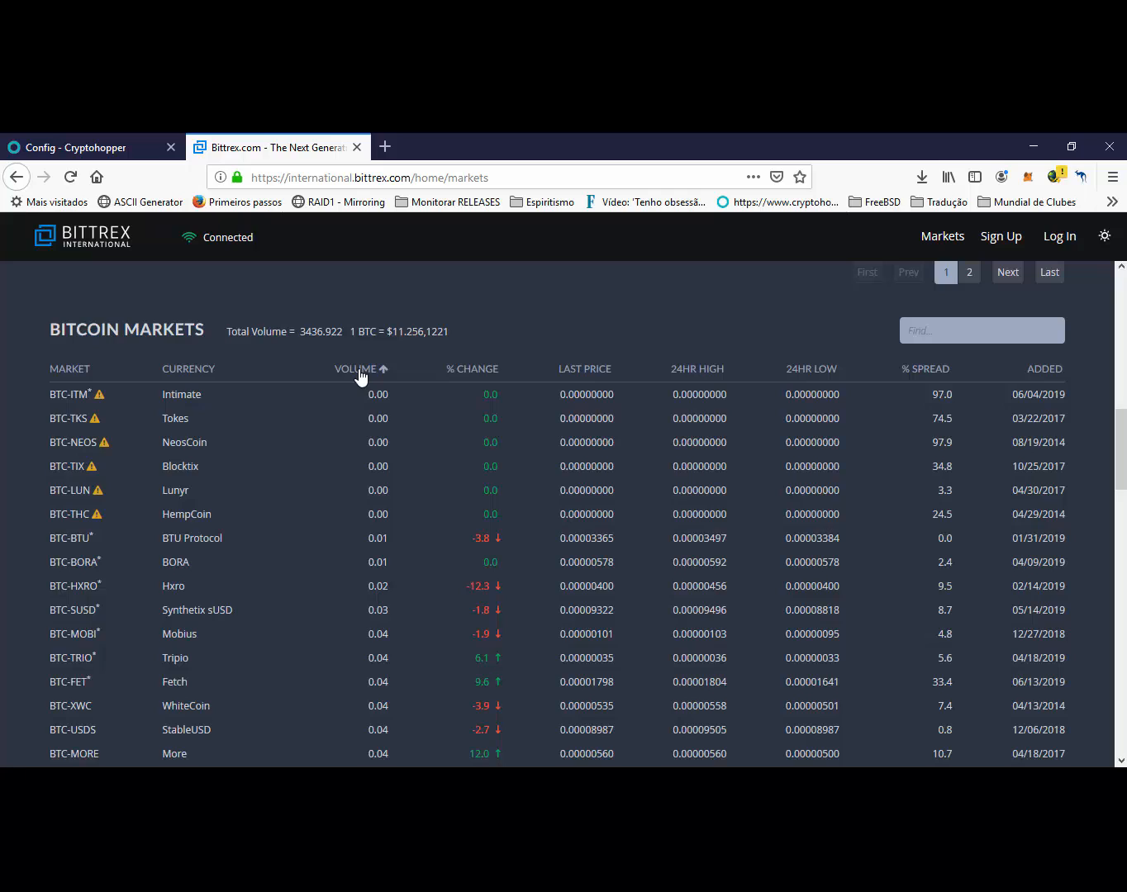
click(360, 374)
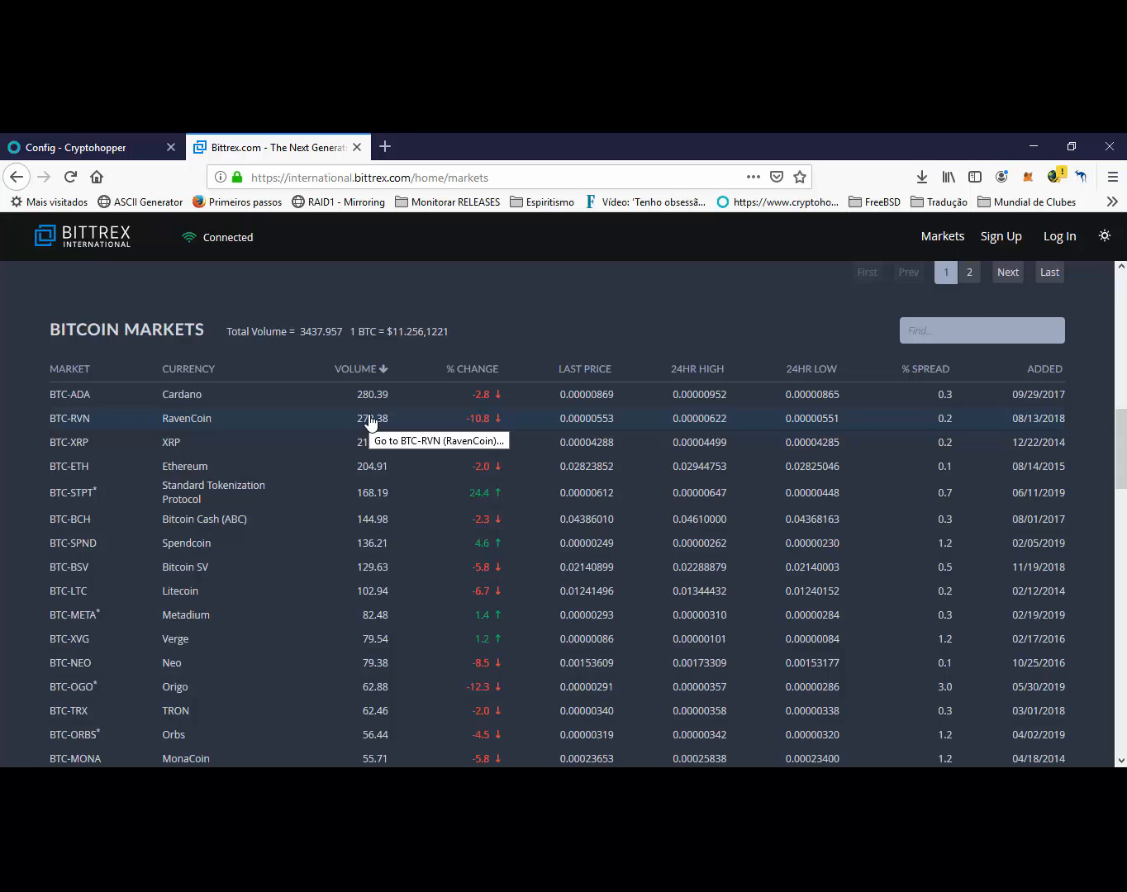
- Return to the Cryptohopper configuration and set the coin selector extension's exchange to BITTREX and its limit to 15
click(74, 146)
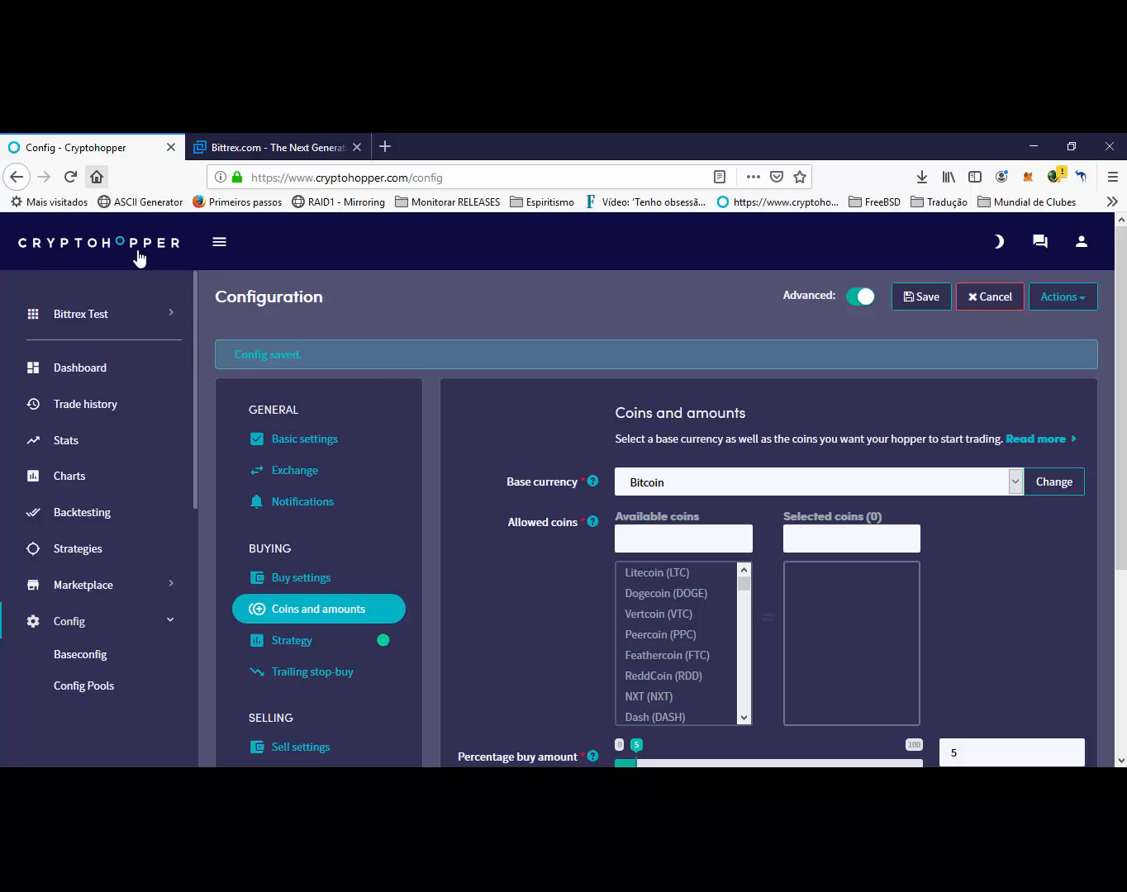
click(1080, 177)
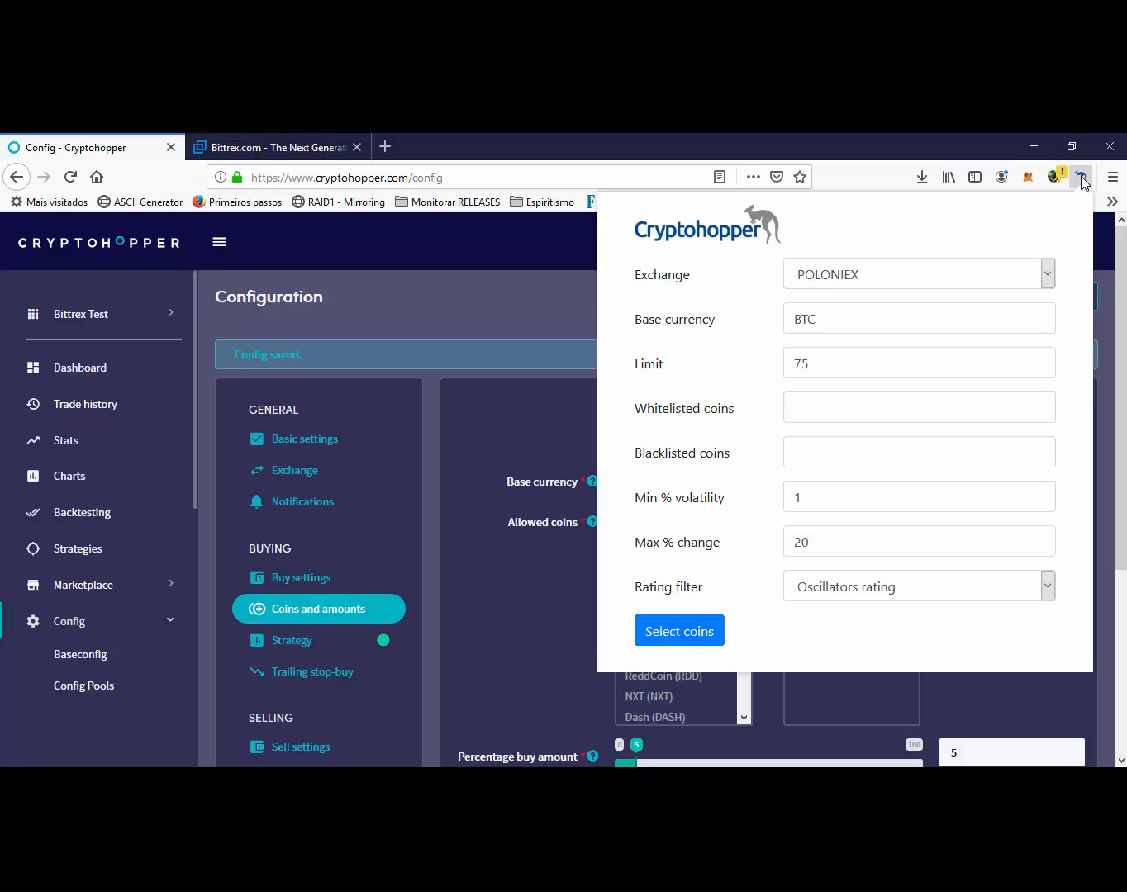
click(827, 276)
click(817, 349)
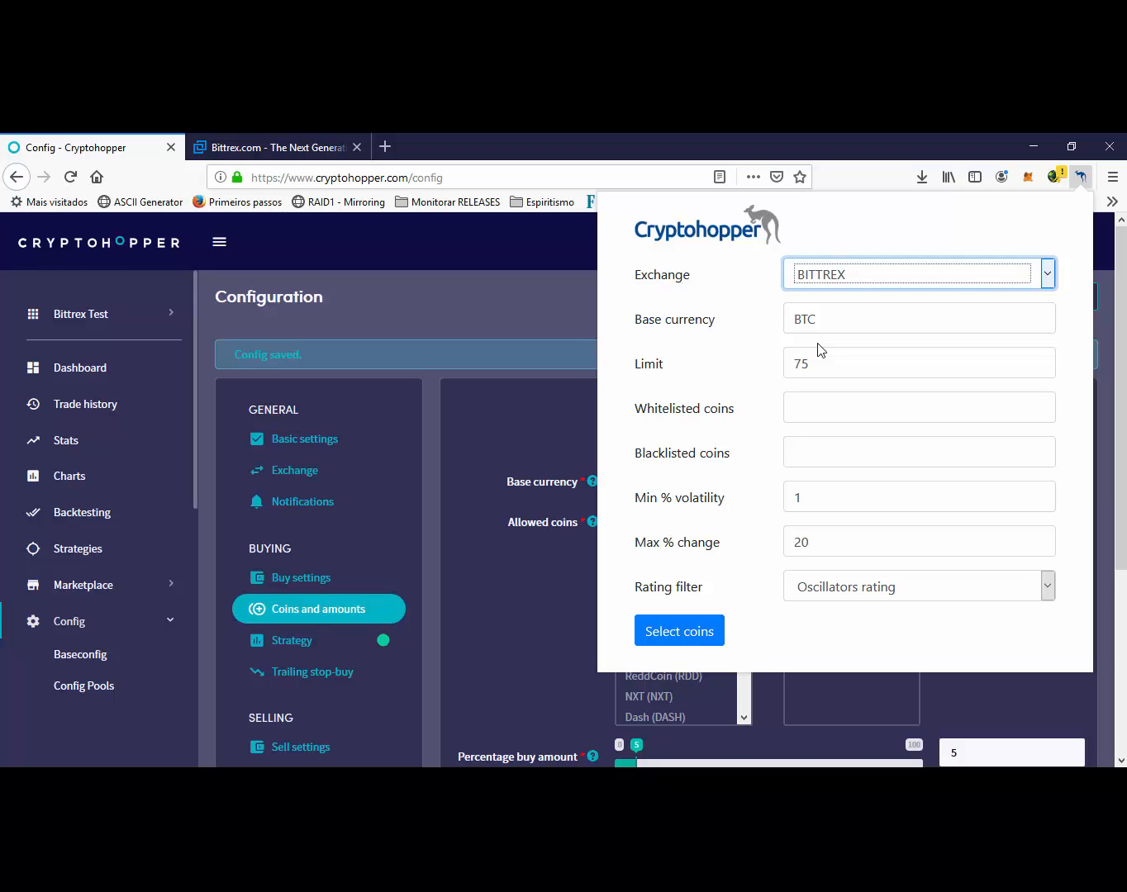
double_click(826, 361)
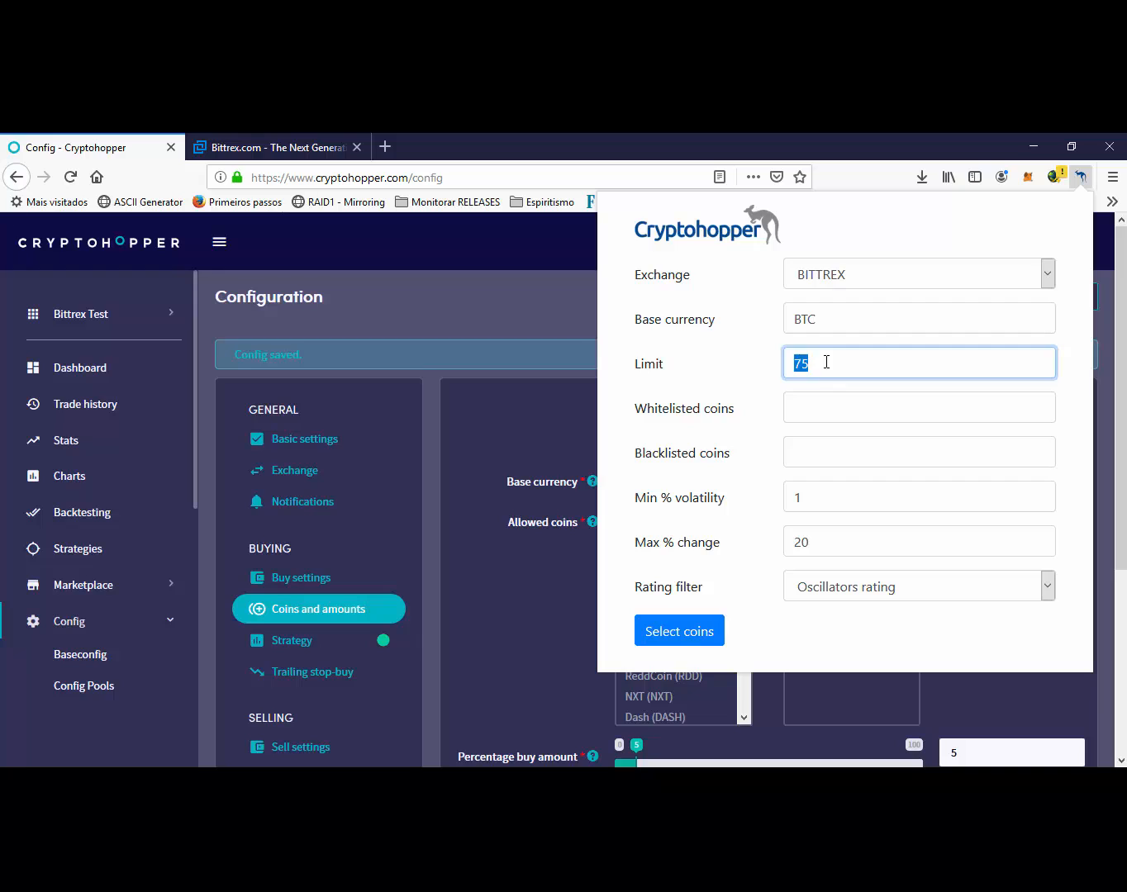
text(15)
- Review the extension's whitelist, blacklist, volatility and change fields, and keep Oscillators rating as the rating filter
click(803, 406)
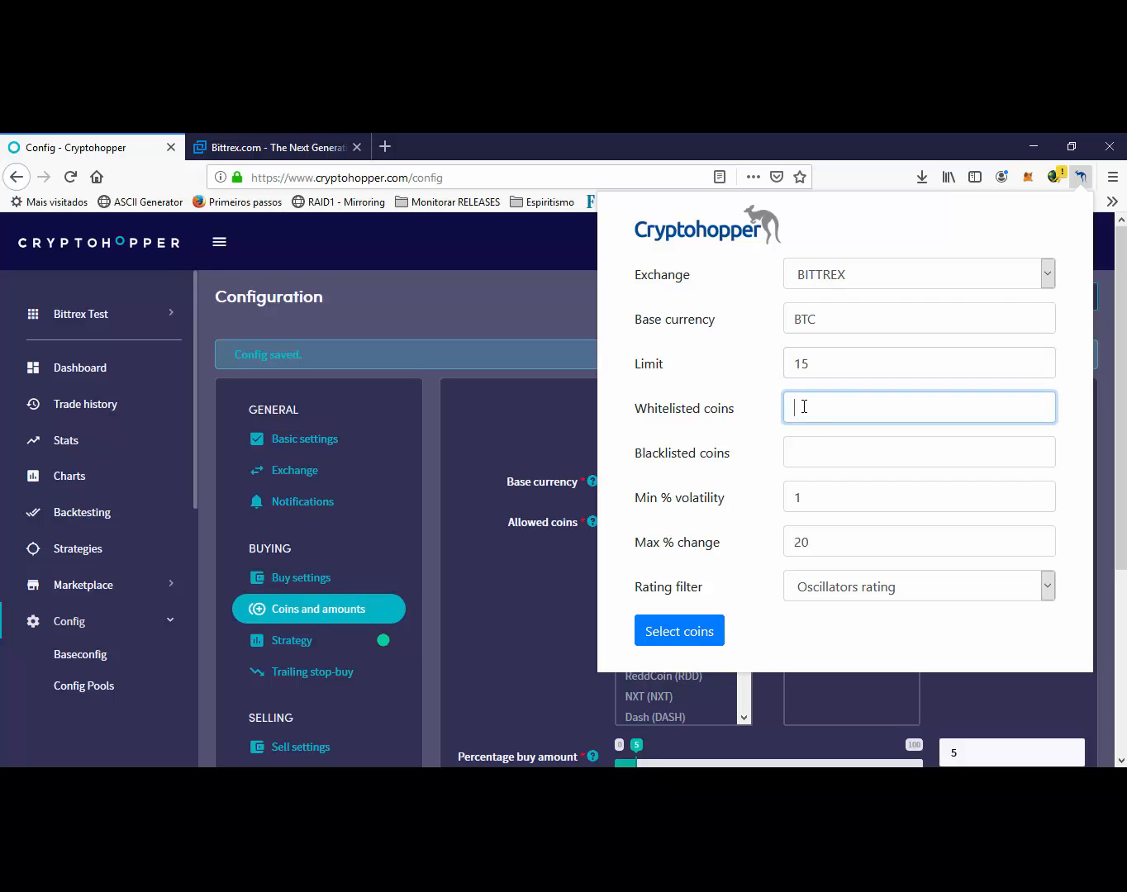
click(807, 449)
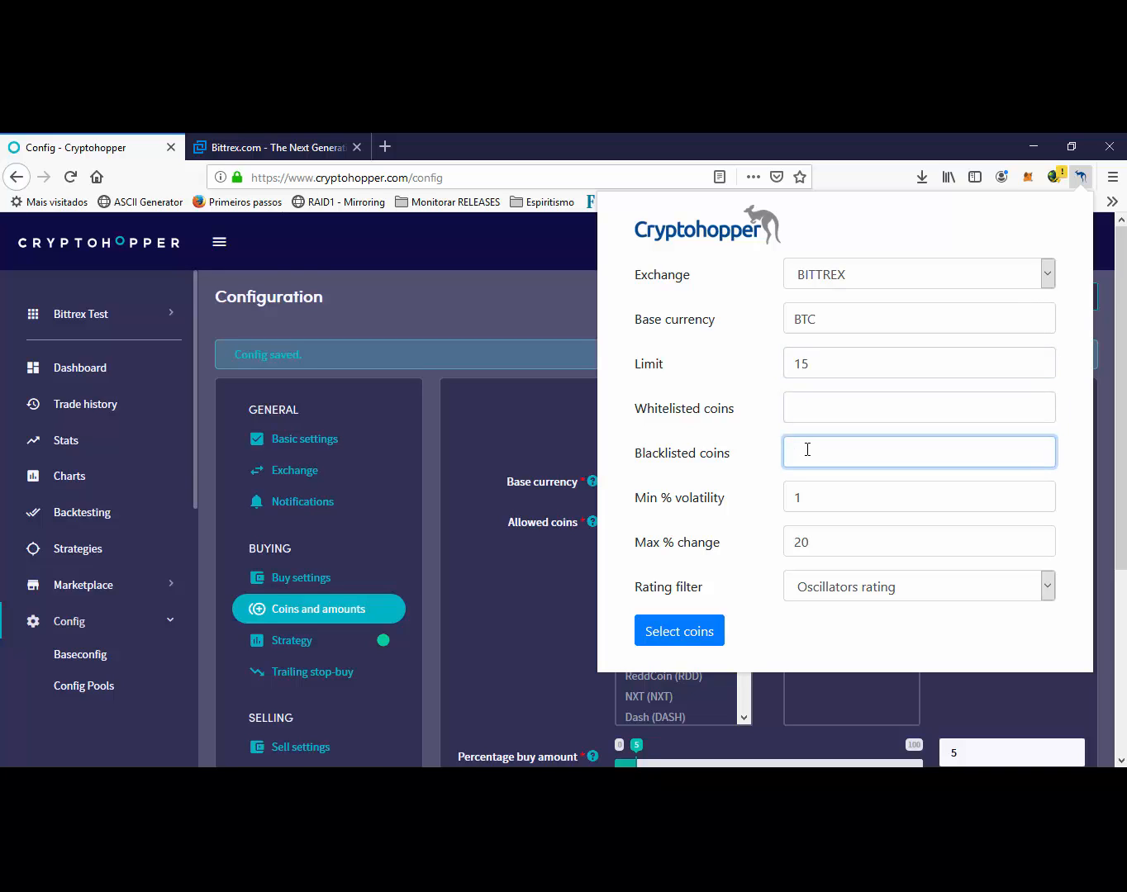
click(813, 493)
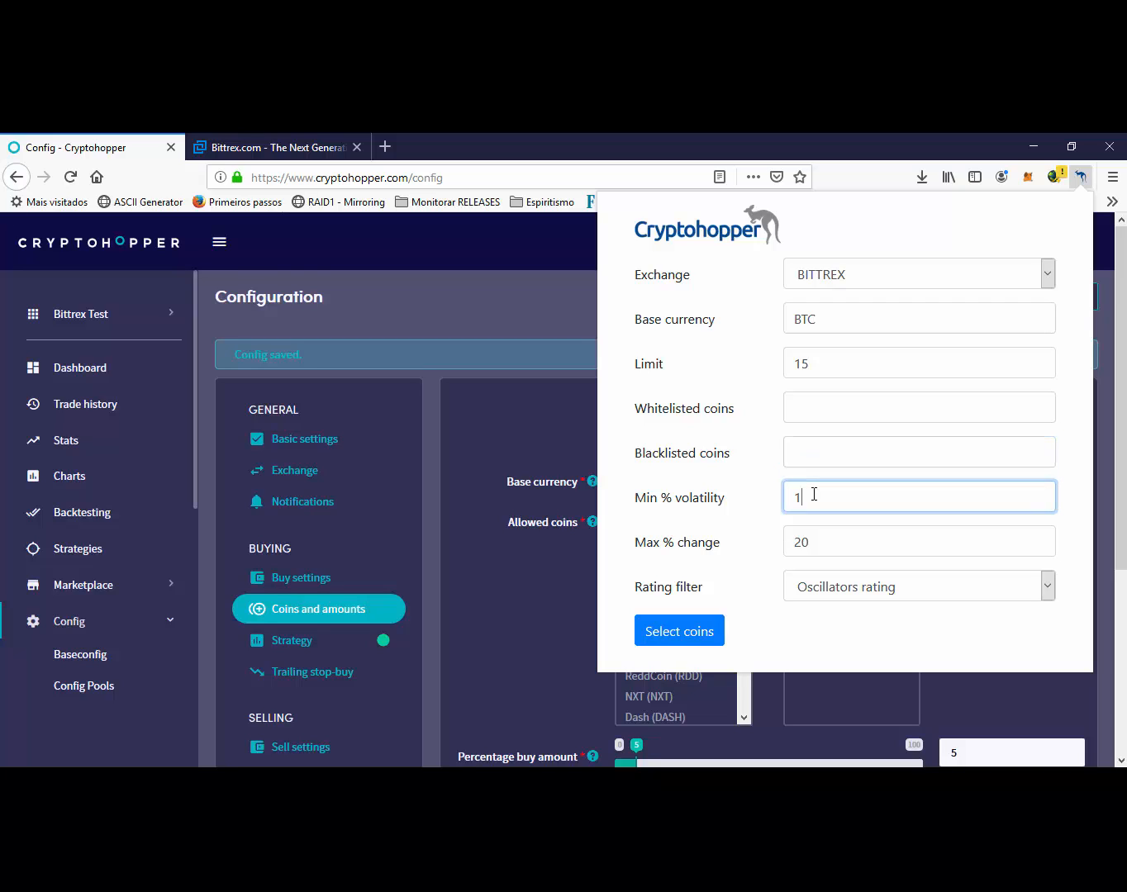
double_click(817, 543)
click(819, 545)
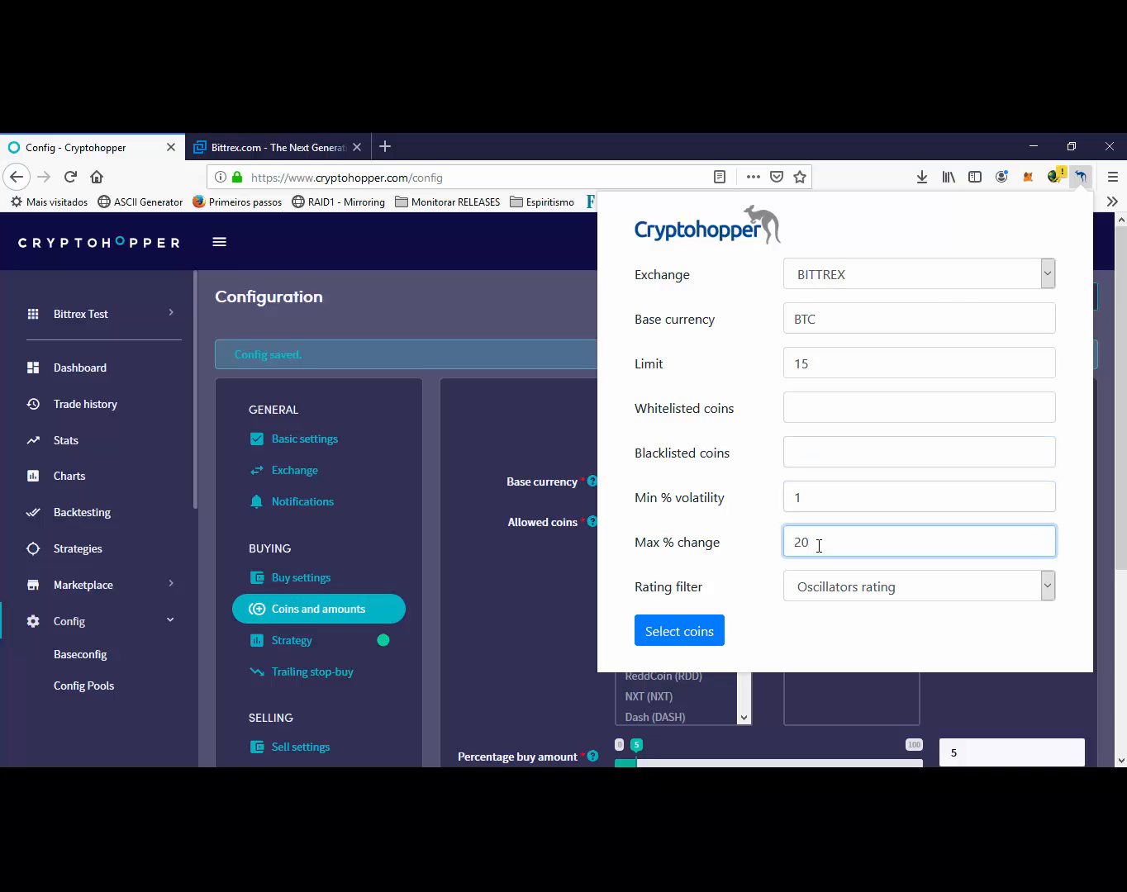
click(839, 596)
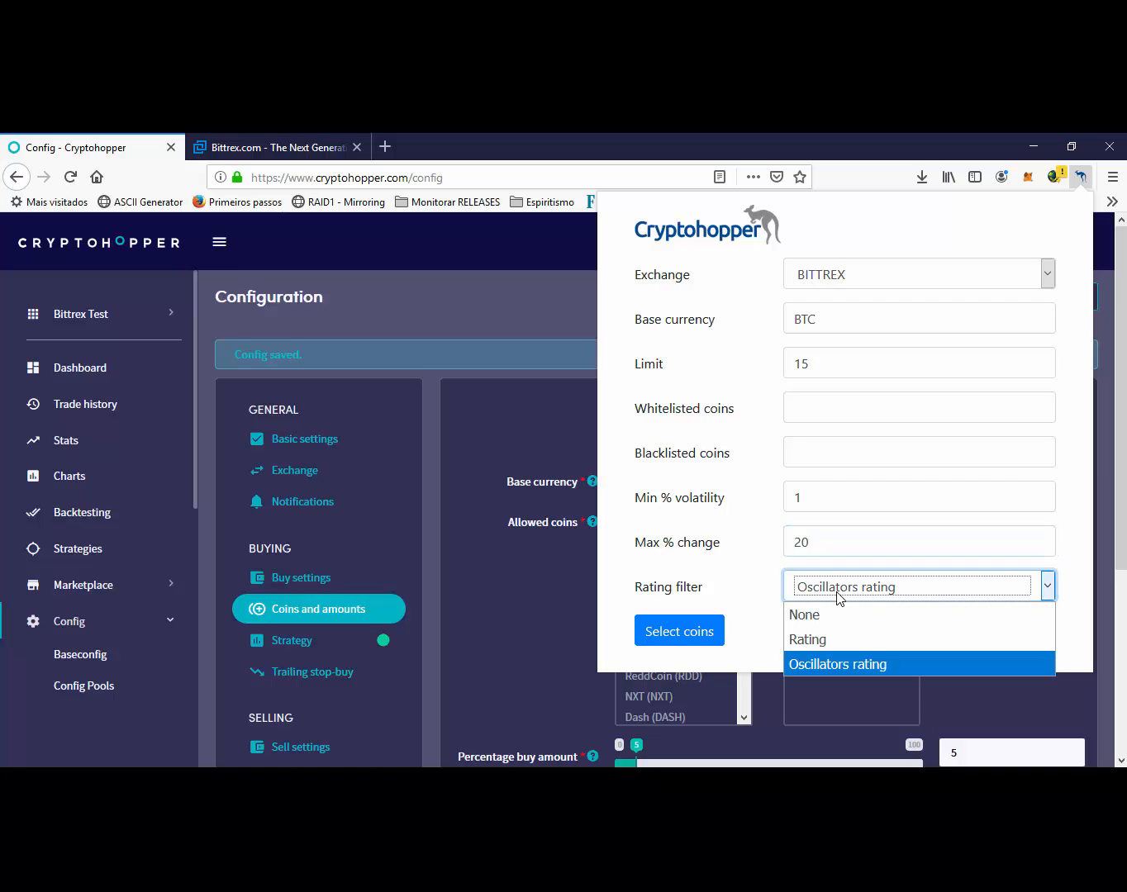
click(840, 664)
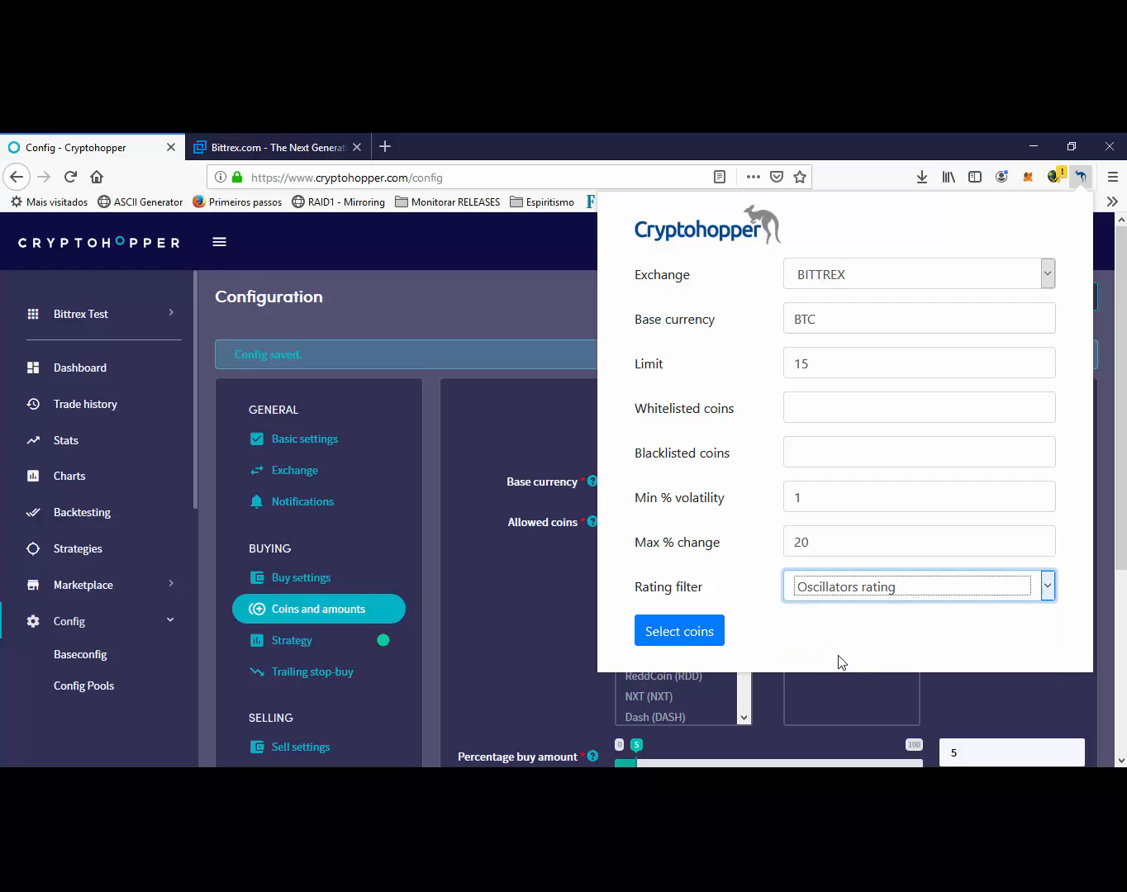
- Run the extension's coin selection to fill the hopper's allowed coins and look through the resulting list
click(699, 631)
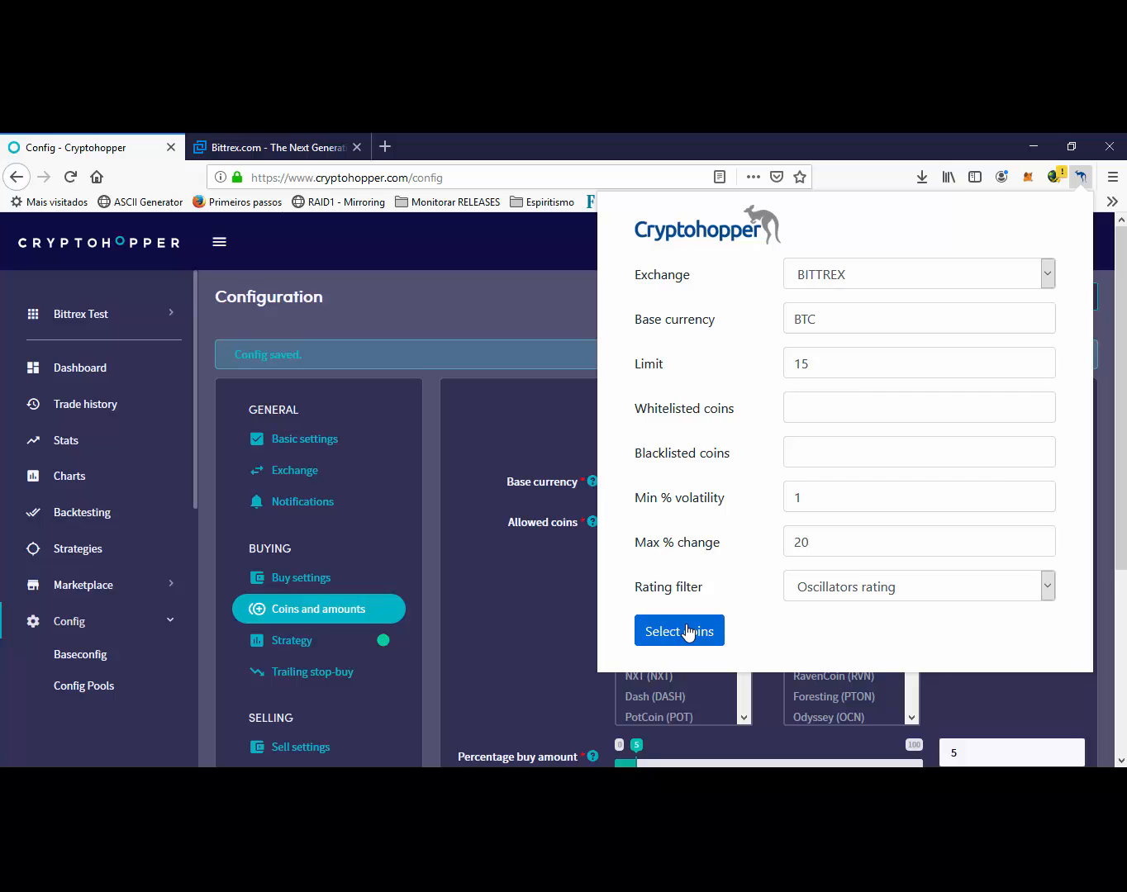
click(689, 633)
click(554, 658)
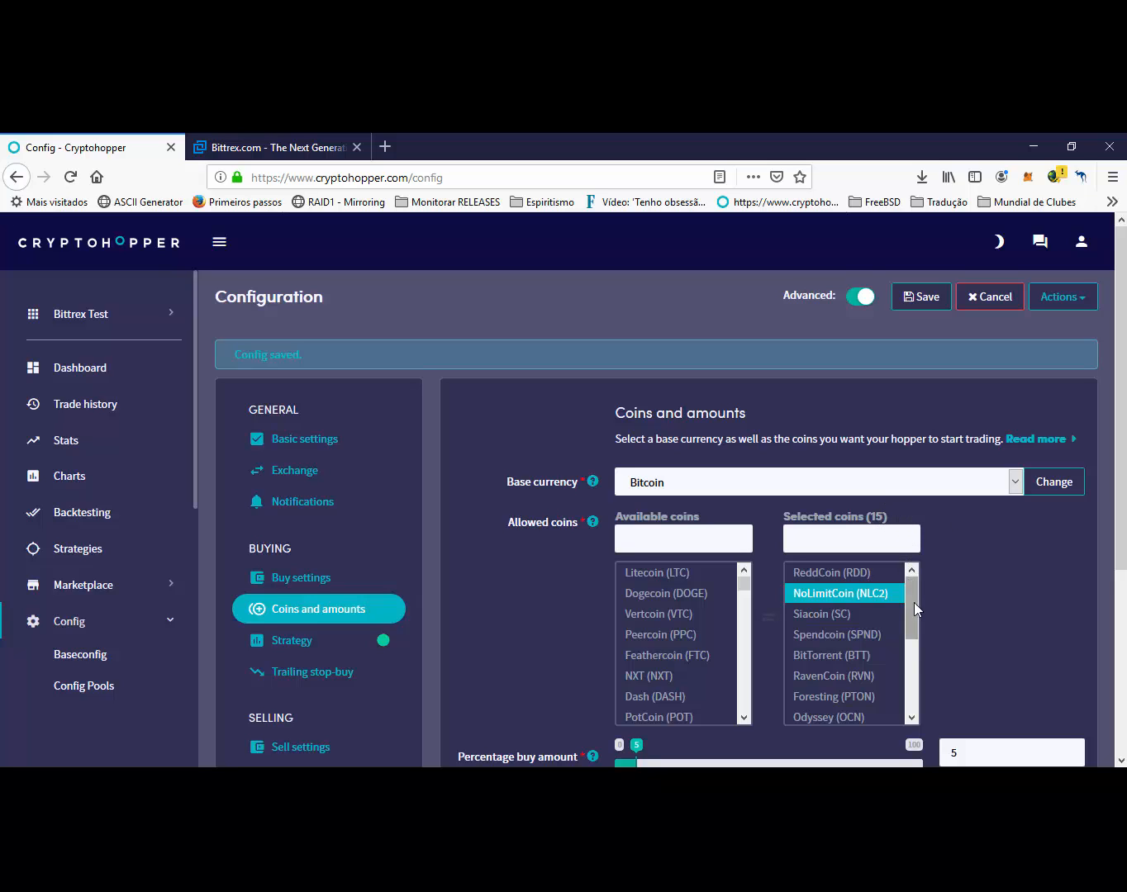
drag(913, 610, 919, 701)
scroll(909, 624, up, 3)
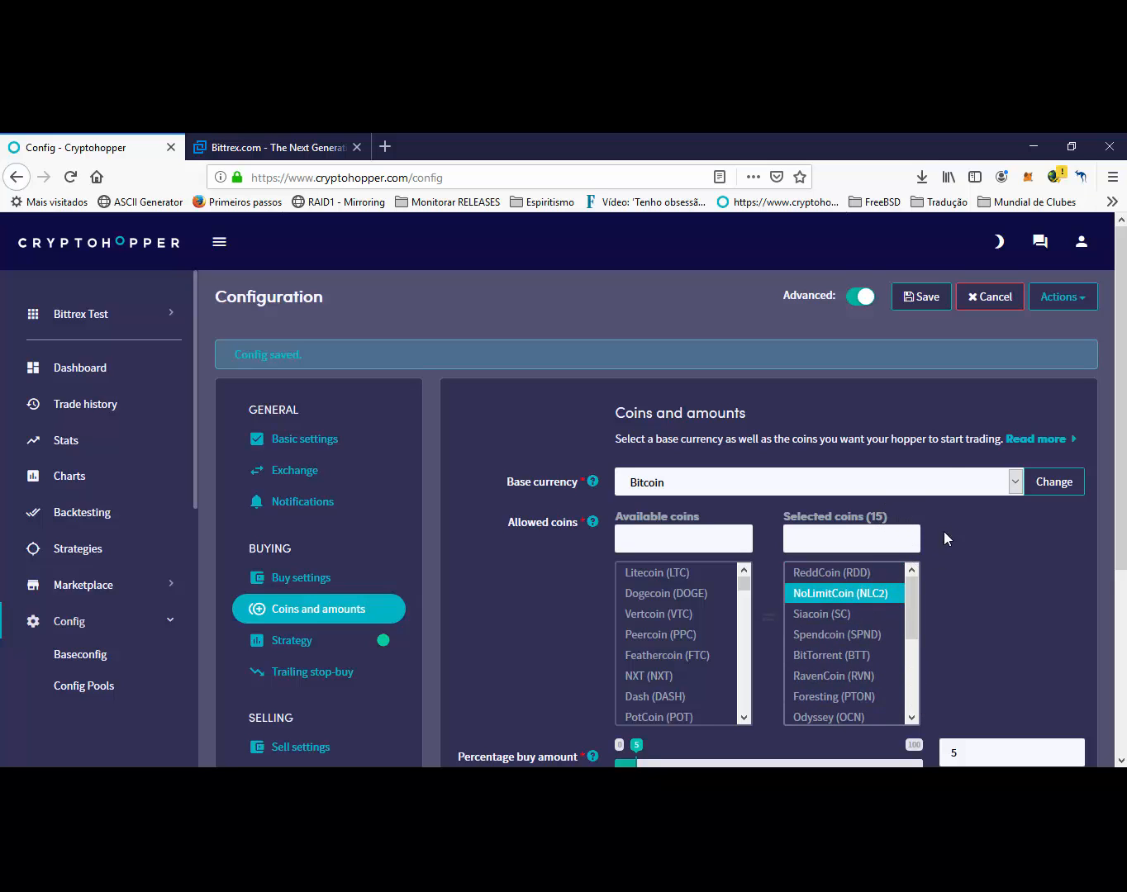
- Save the hopper configuration with the new coins and dismiss the maximum allowed coins notice
click(914, 317)
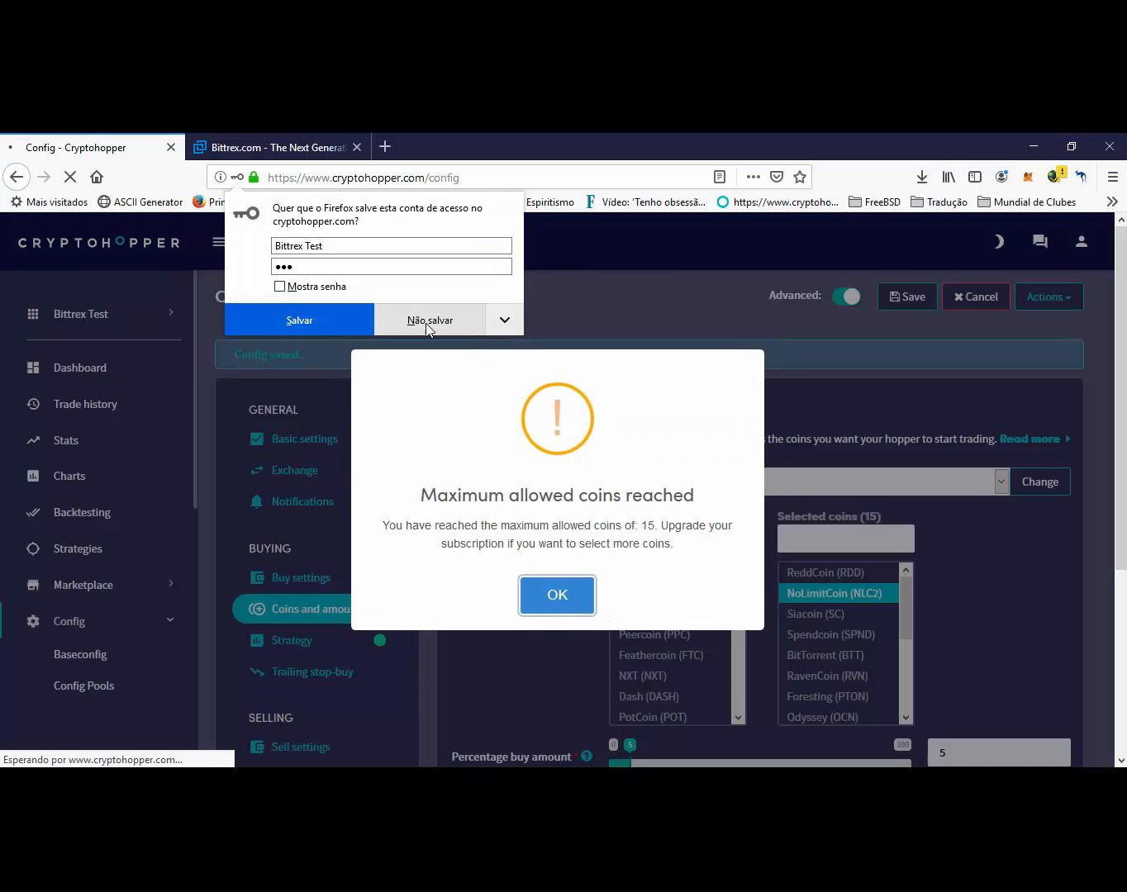
click(566, 597)
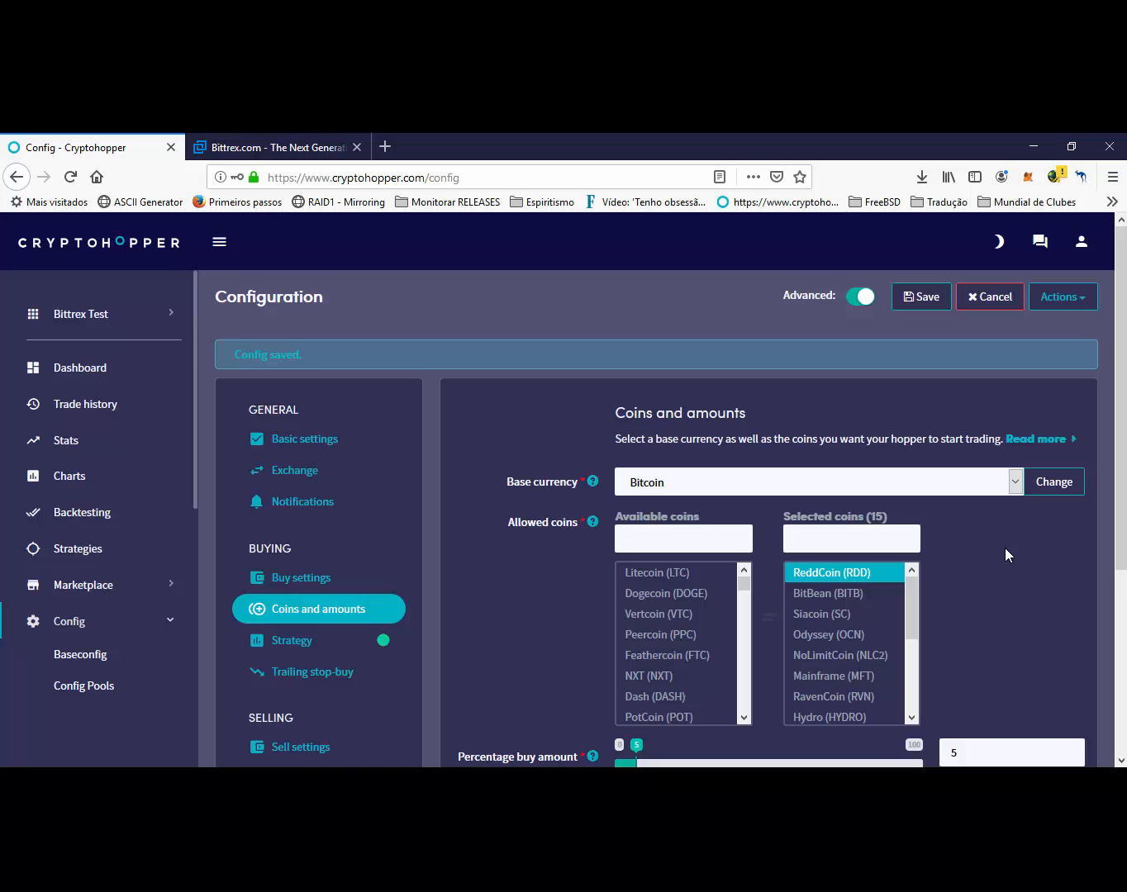
key(Down)
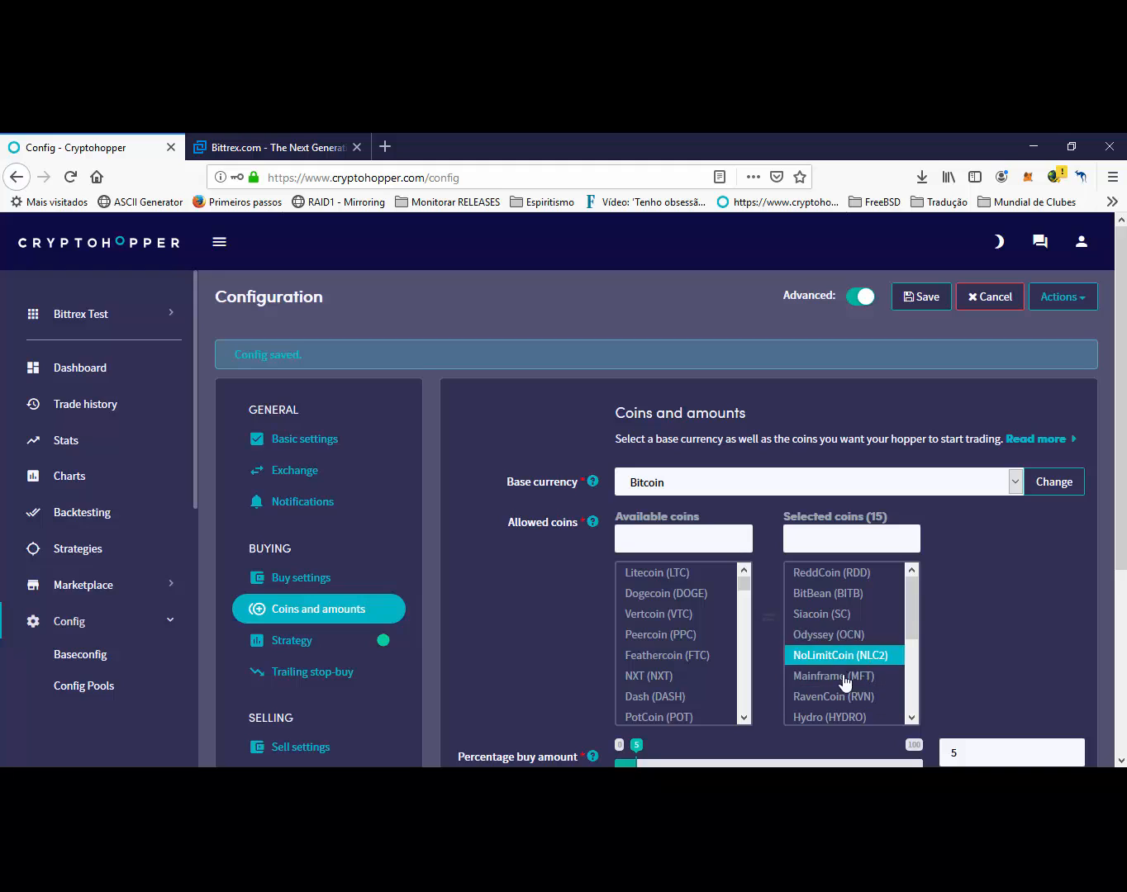
click(843, 637)
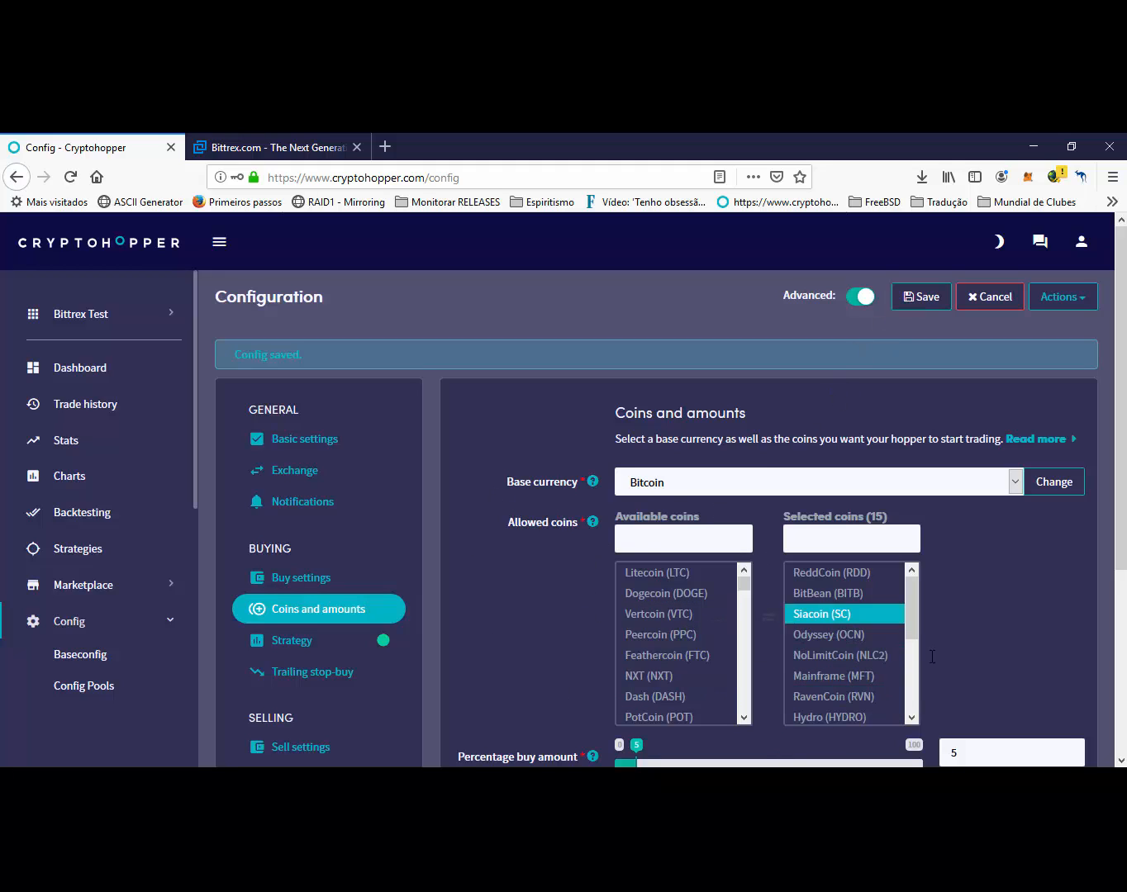
click(668, 656)
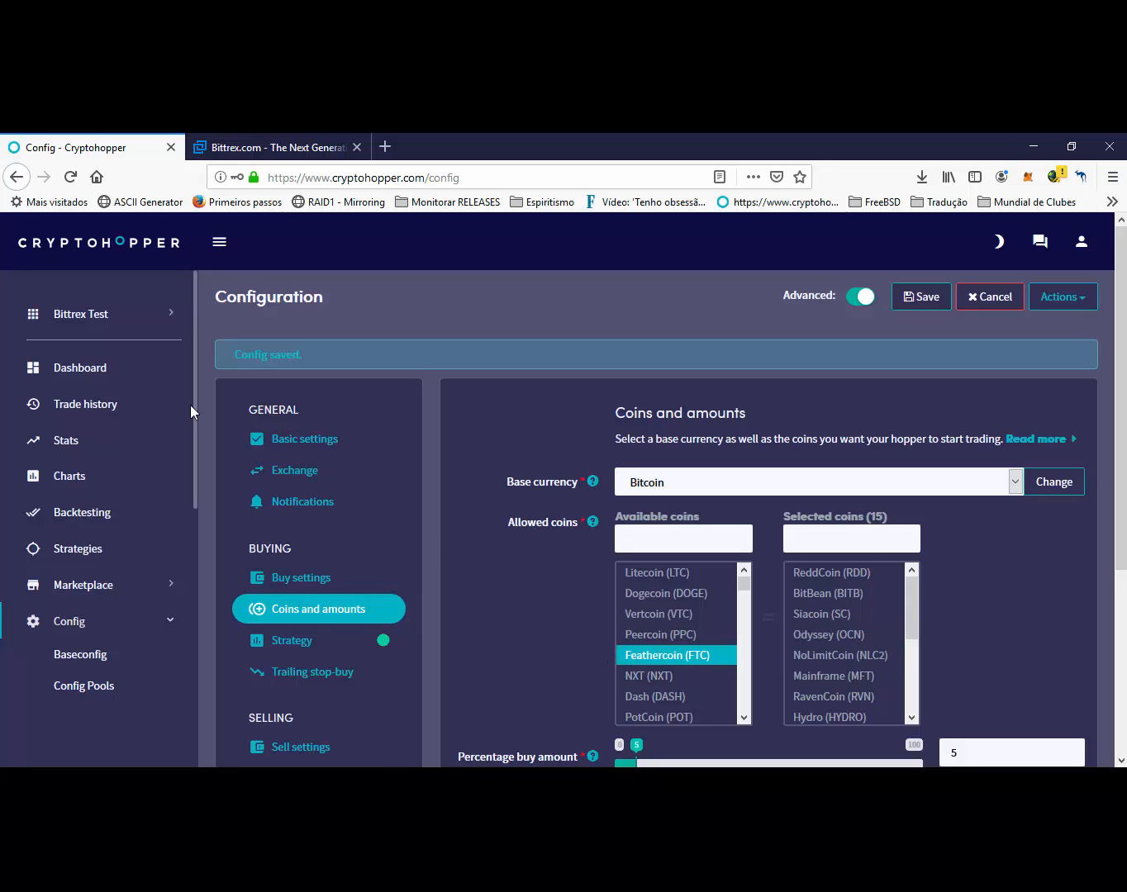
- Enable buying for the Bittrex Test hopper on the dashboard and check the Cryptohopper output log
click(63, 372)
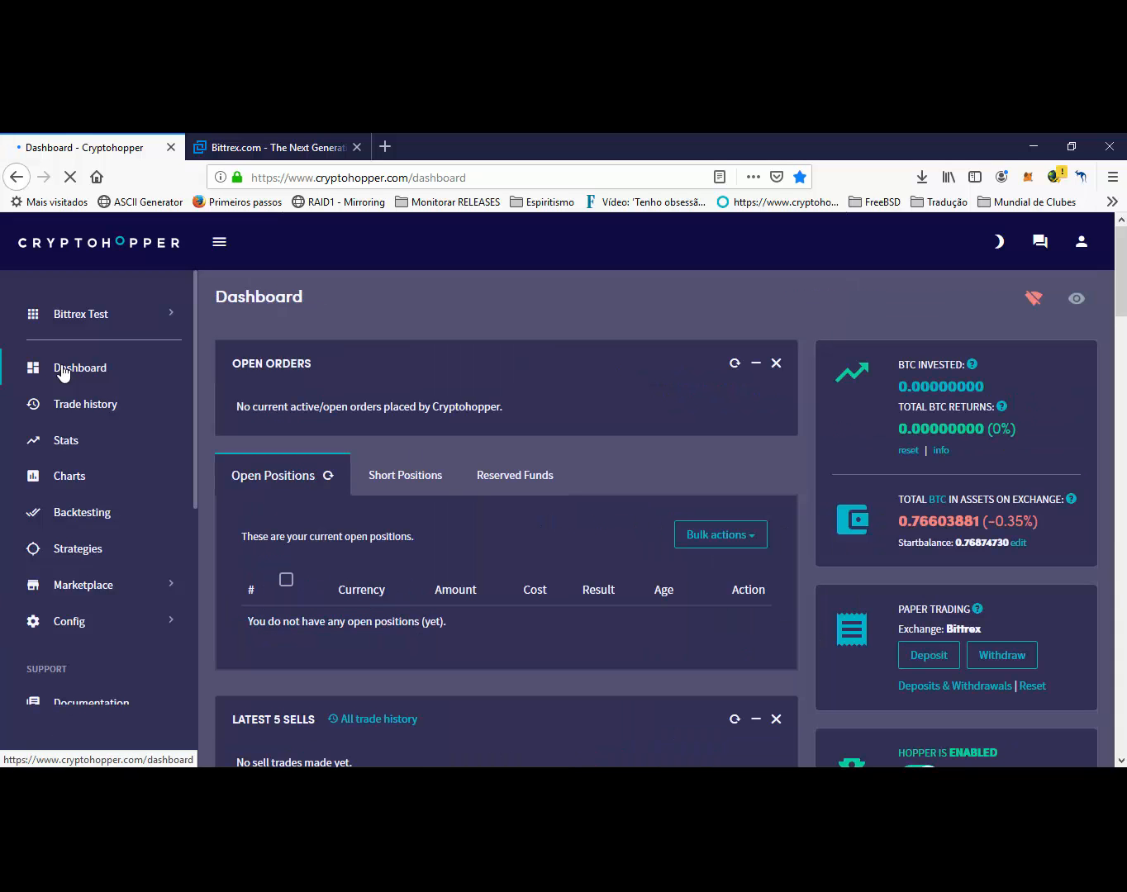
scroll(533, 699, down, 4)
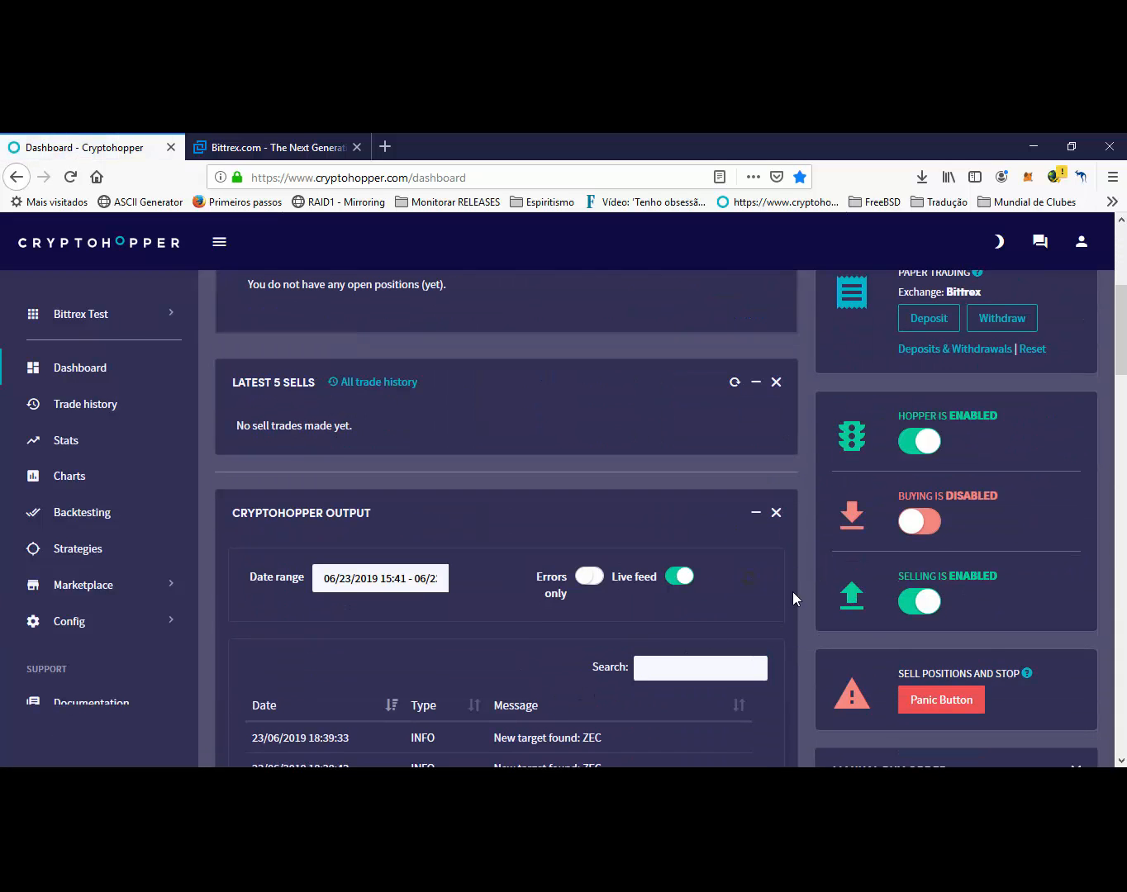
click(914, 524)
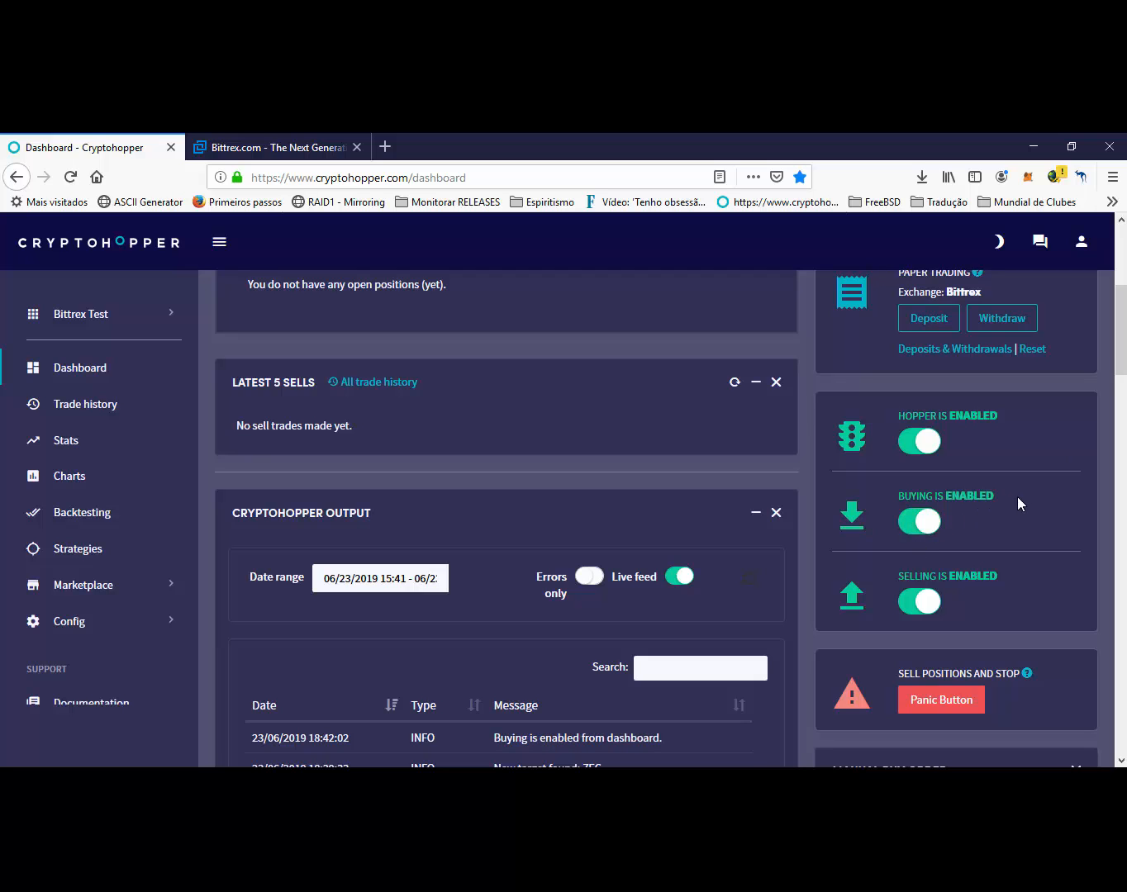
scroll(583, 611, down, 3)
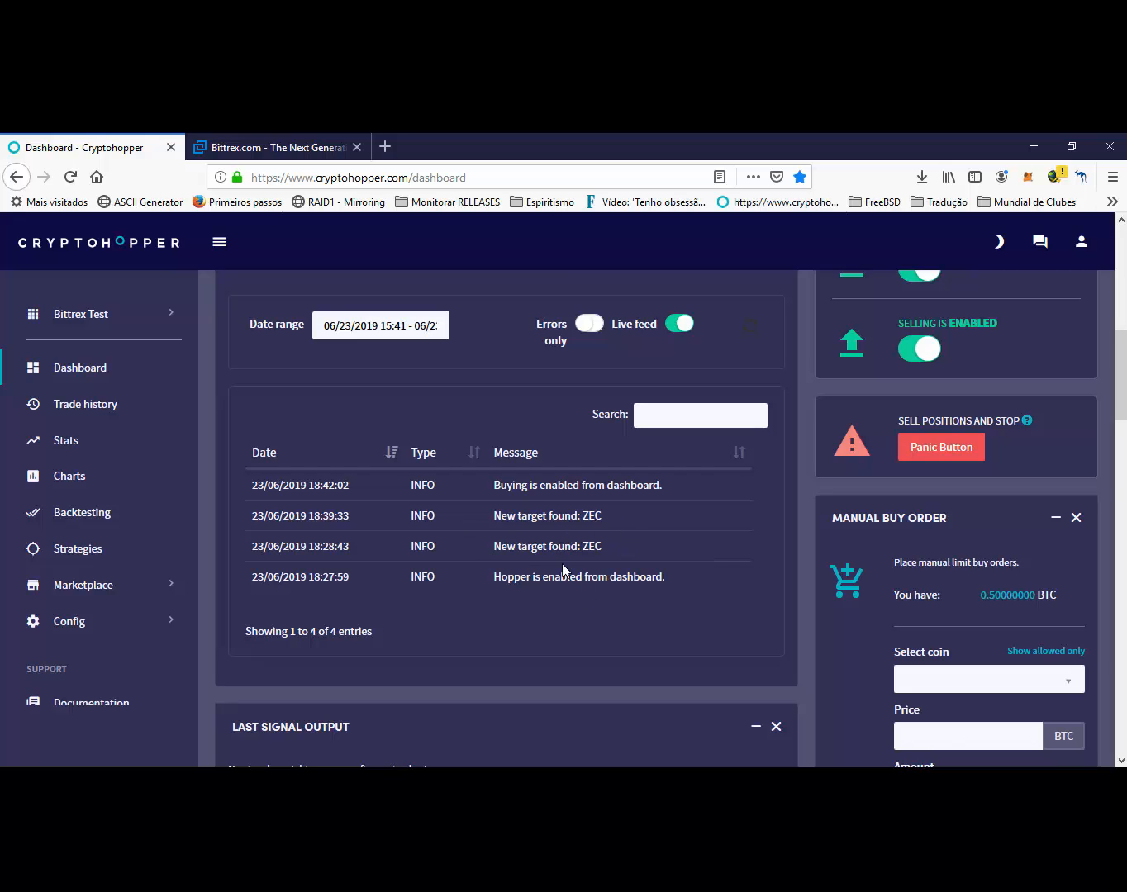
- Switch to the Bittrex markets page and sort the Bitcoin markets by percentage change, highest first
click(303, 145)
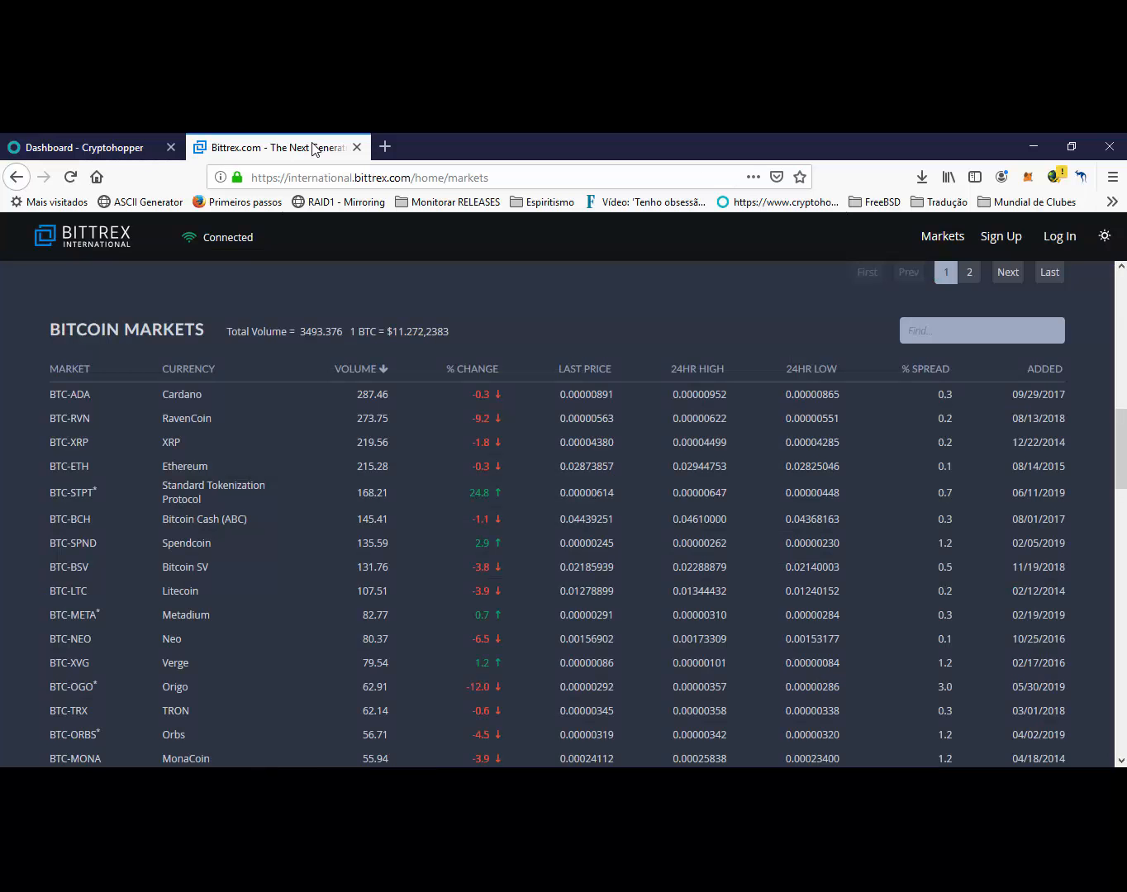
click(377, 369)
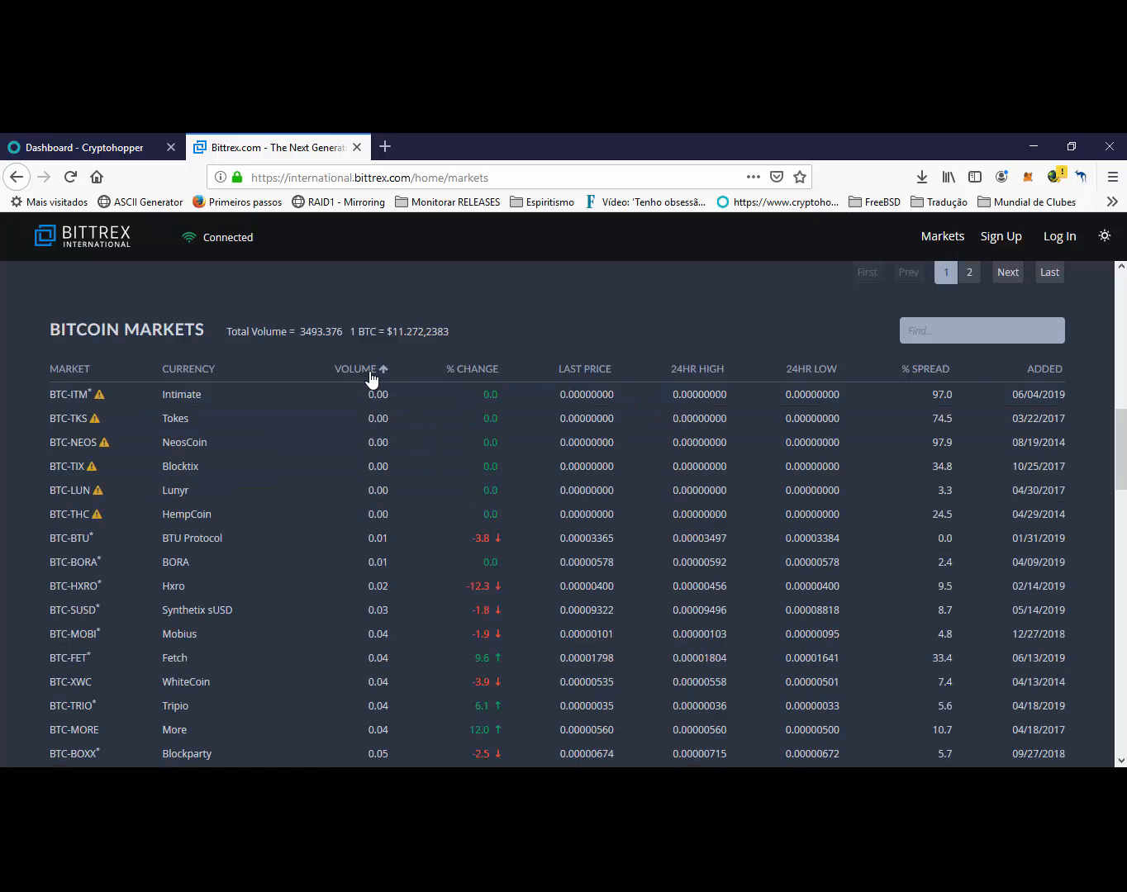
click(483, 370)
click(485, 372)
click(486, 373)
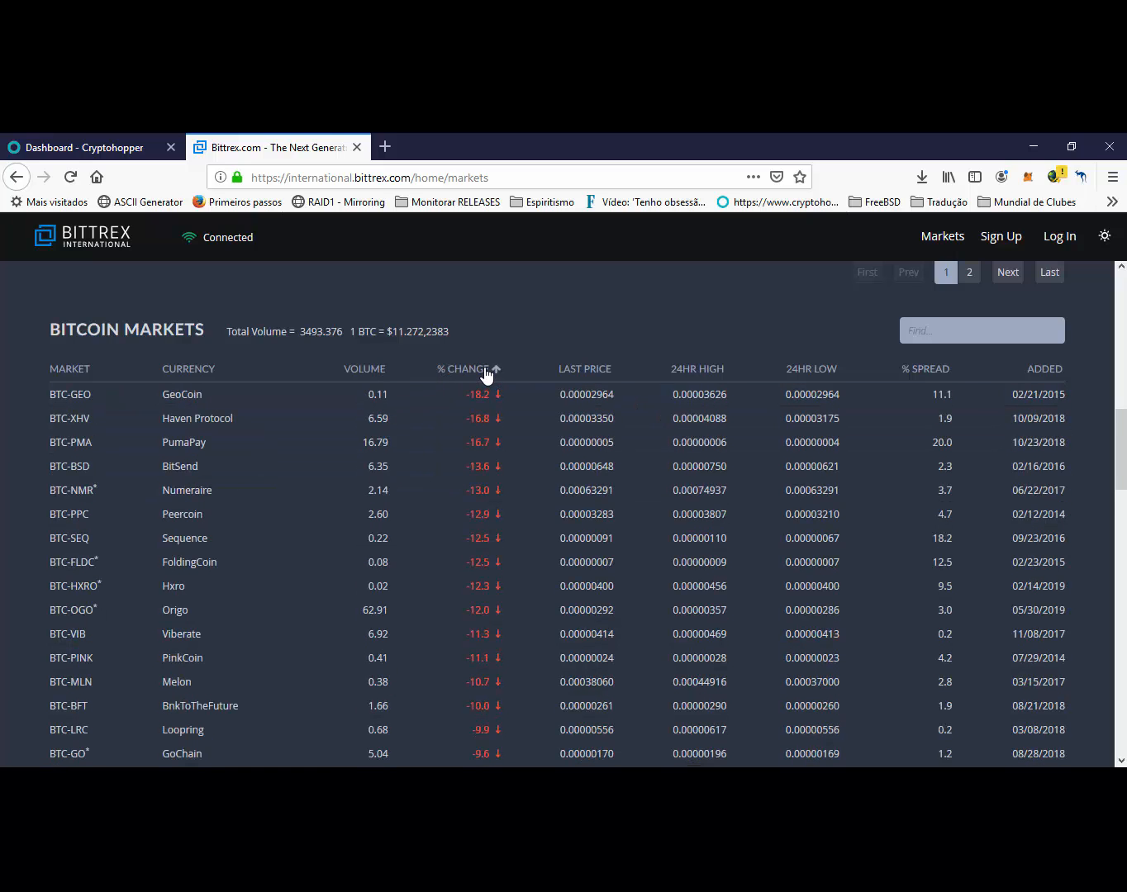
click(486, 373)
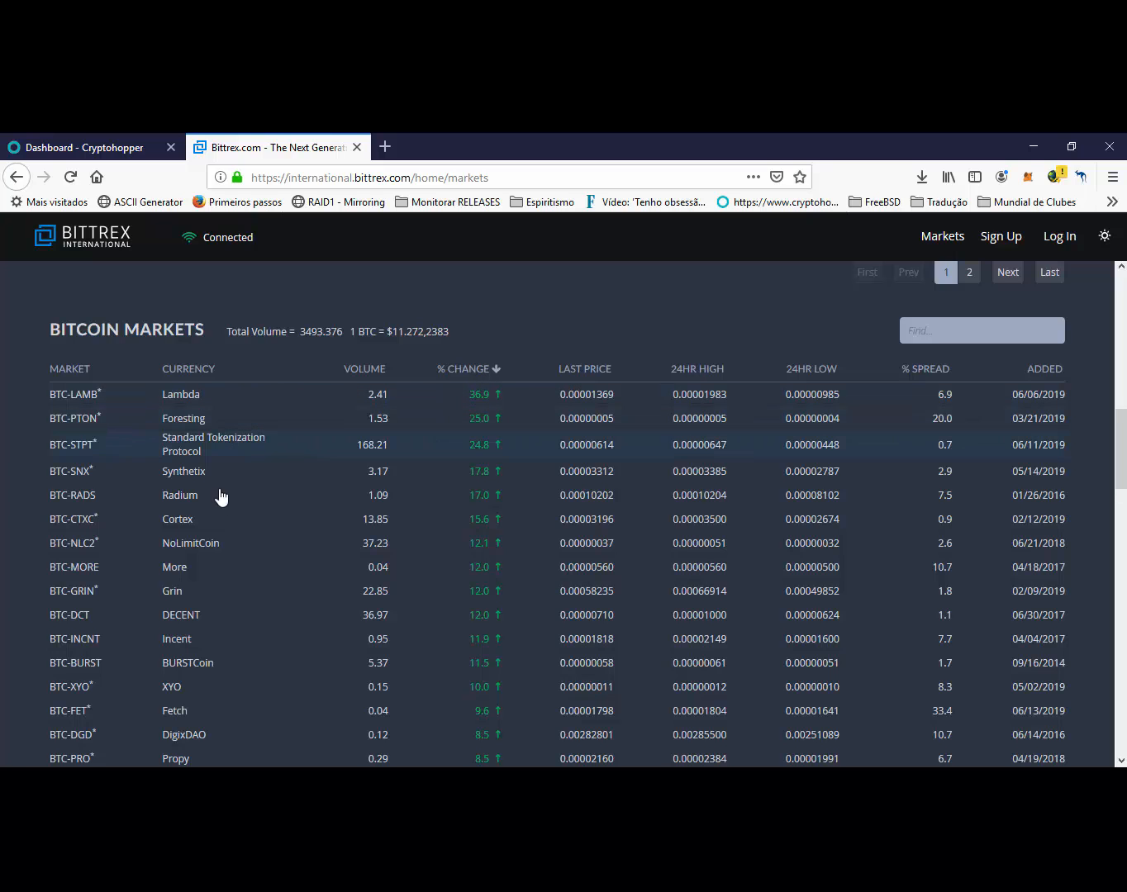
scroll(238, 684, down, 2)
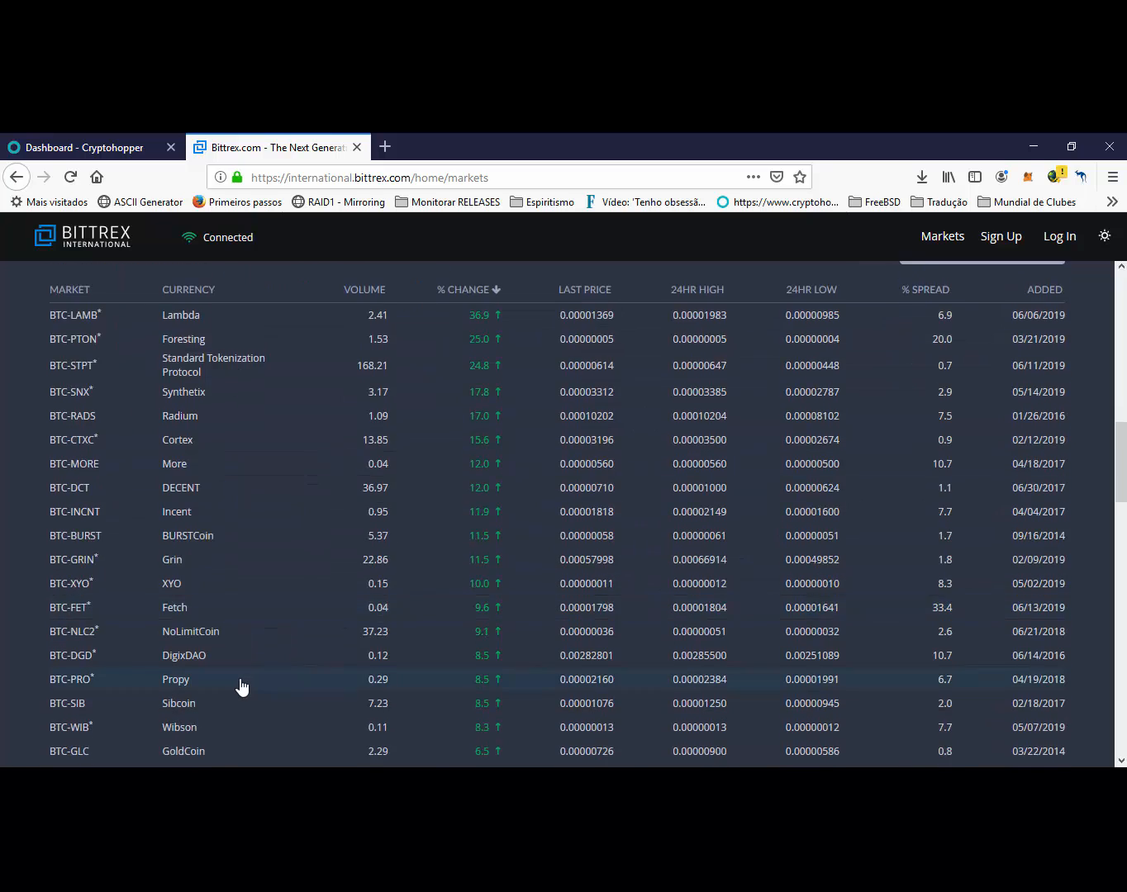
scroll(241, 688, down, 1)
- Search the Bitcoin markets on Bittrex for zec
scroll(241, 688, up, 3)
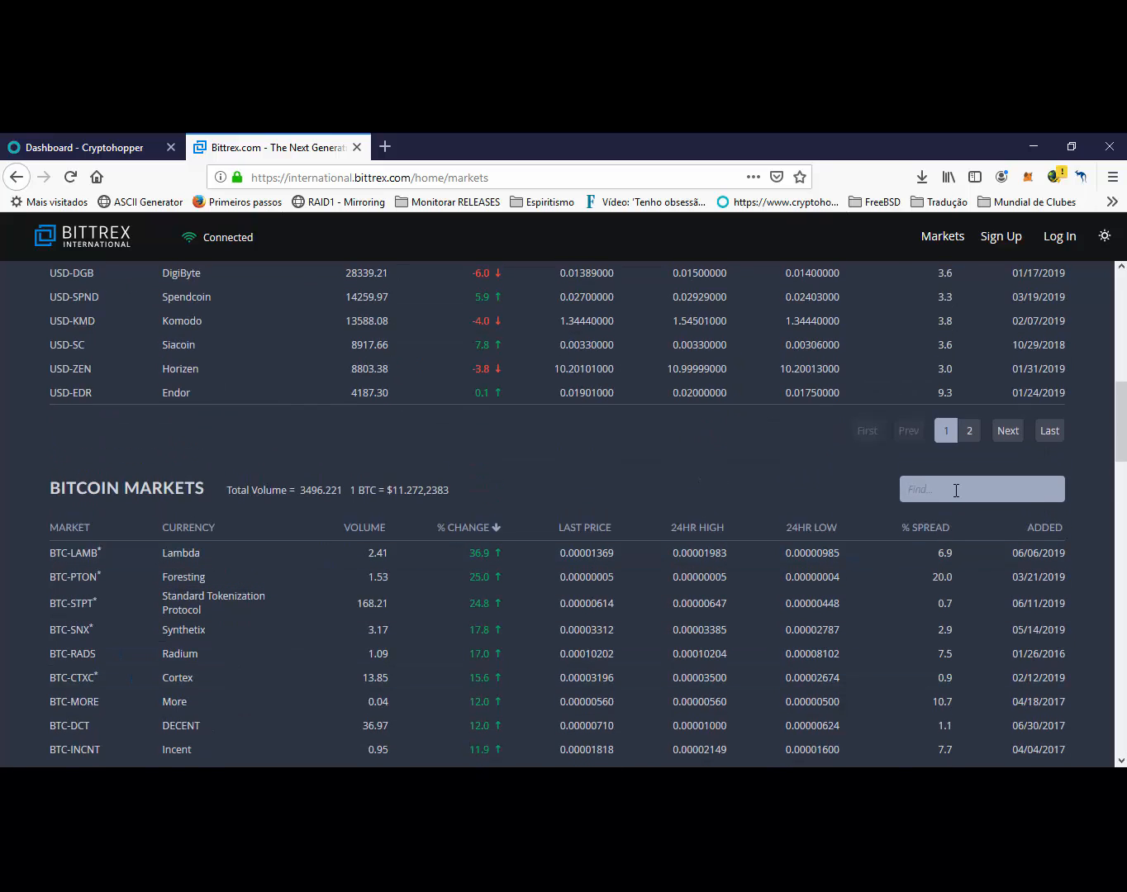
text(zec)
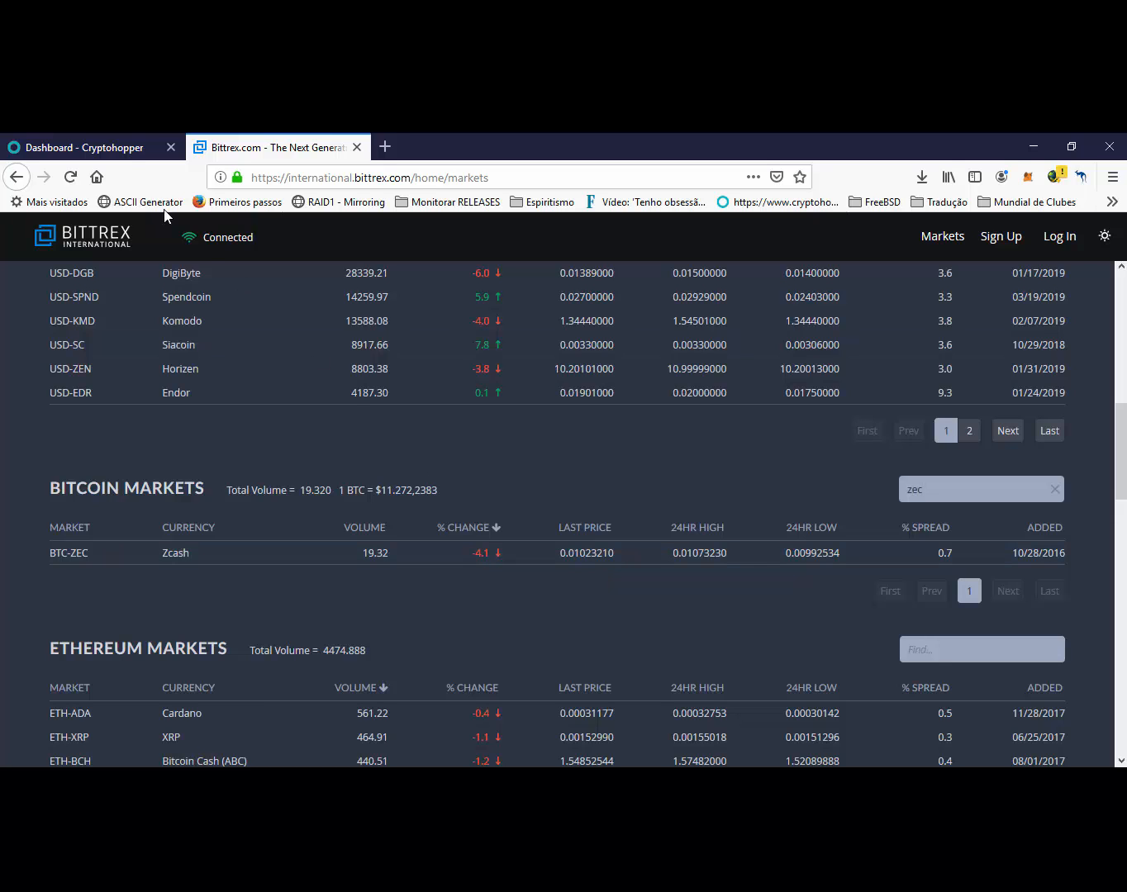
- Return to the Cryptohopper dashboard and disable buying for the hopper
click(105, 151)
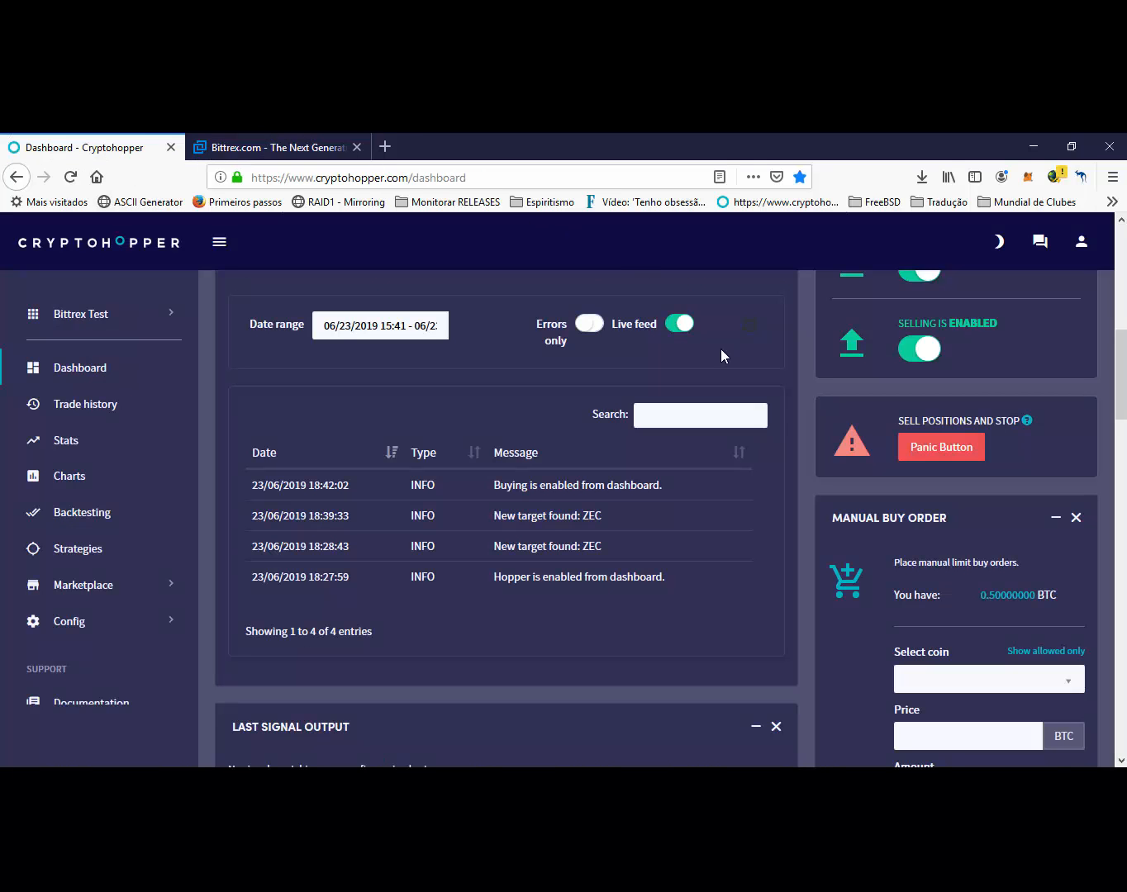
scroll(838, 526, up, 2)
click(911, 357)
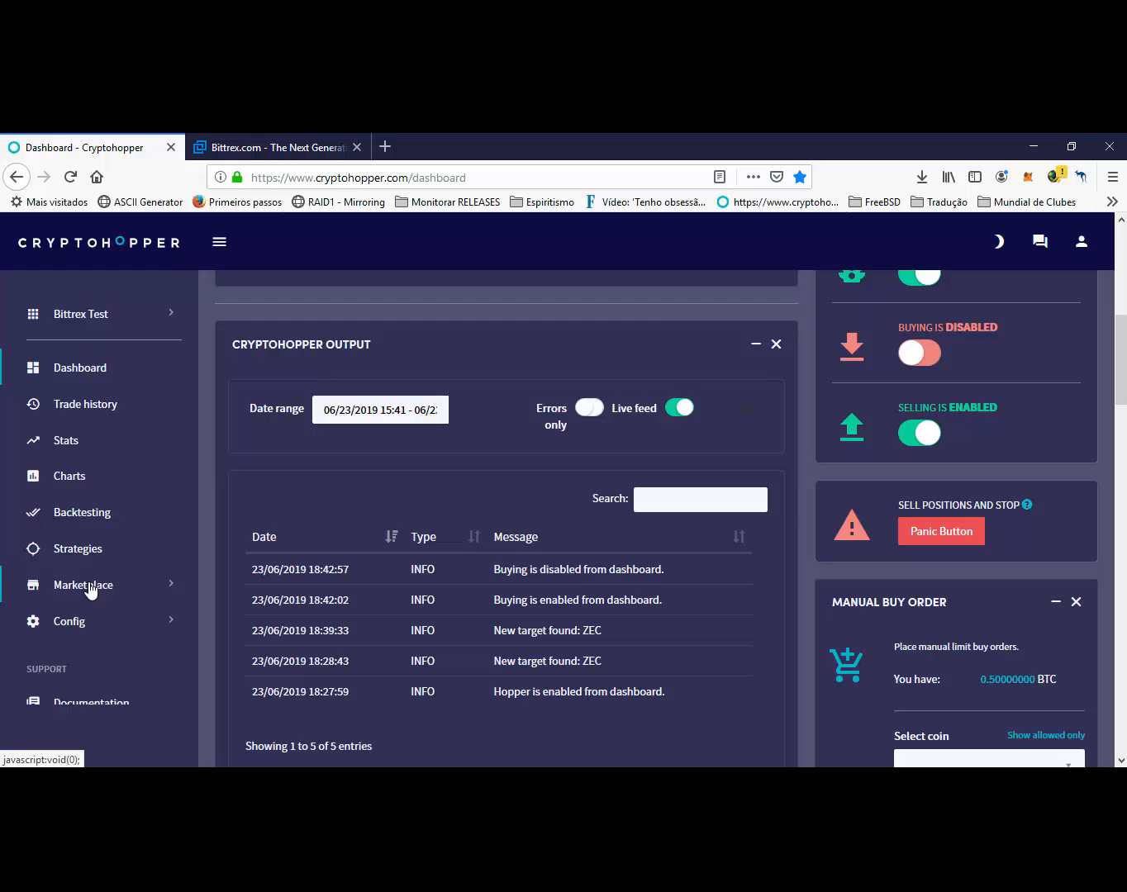
- Open the strategy settings in the hopper's base configuration and review the advanced Multiple TA indicator settings from candle size to Bollinger Bands
click(77, 633)
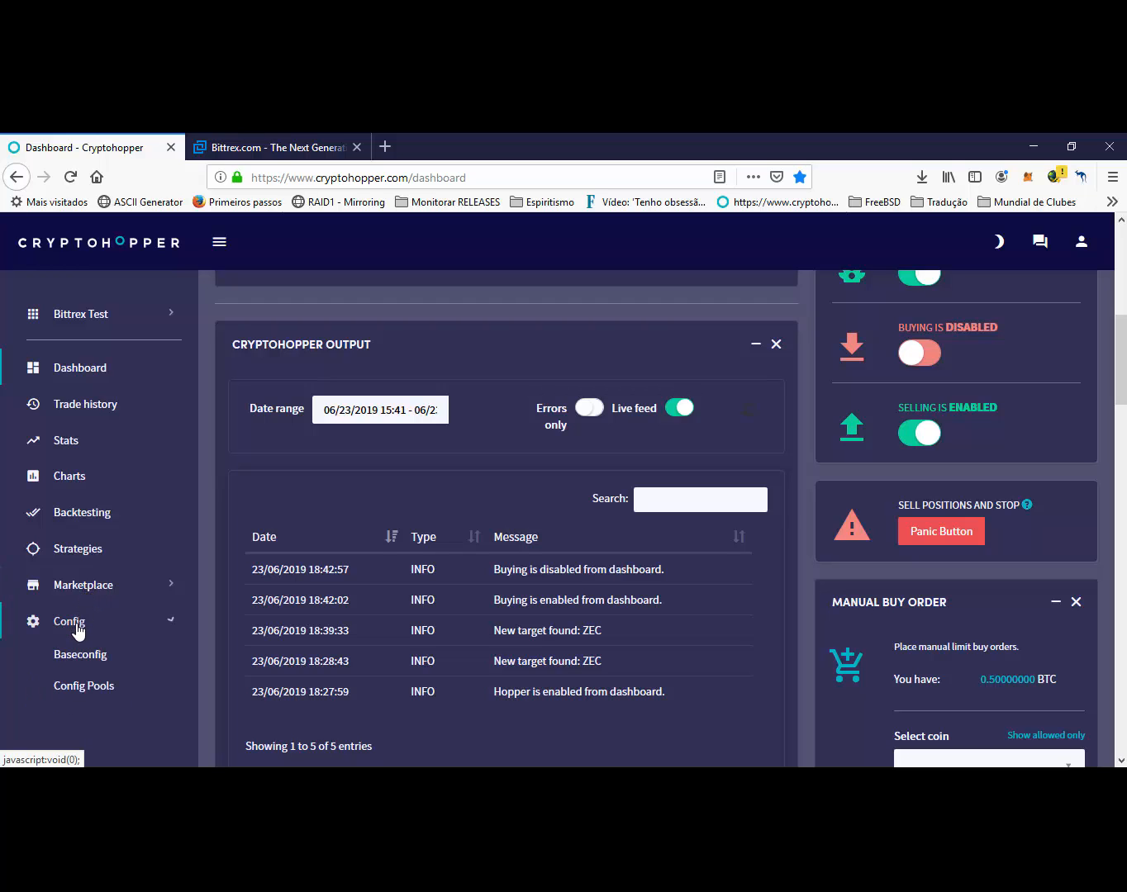
click(85, 654)
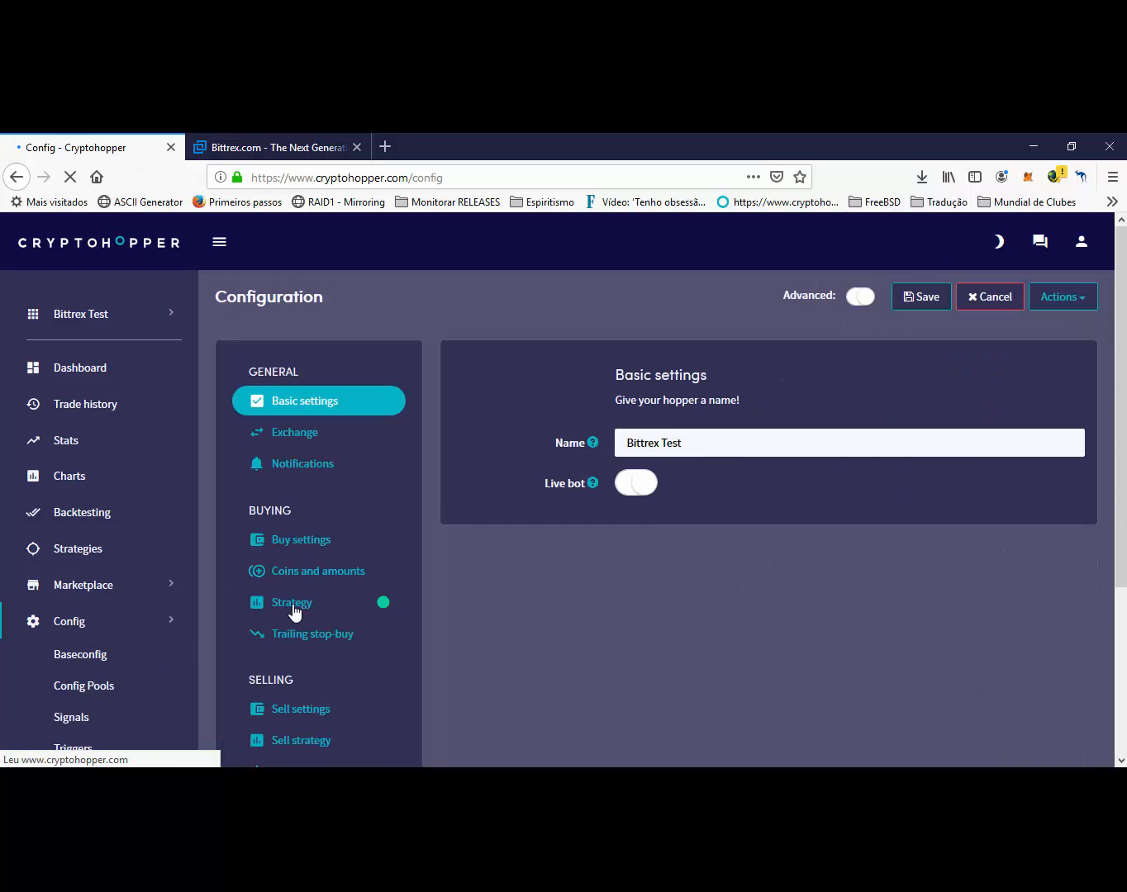
click(334, 606)
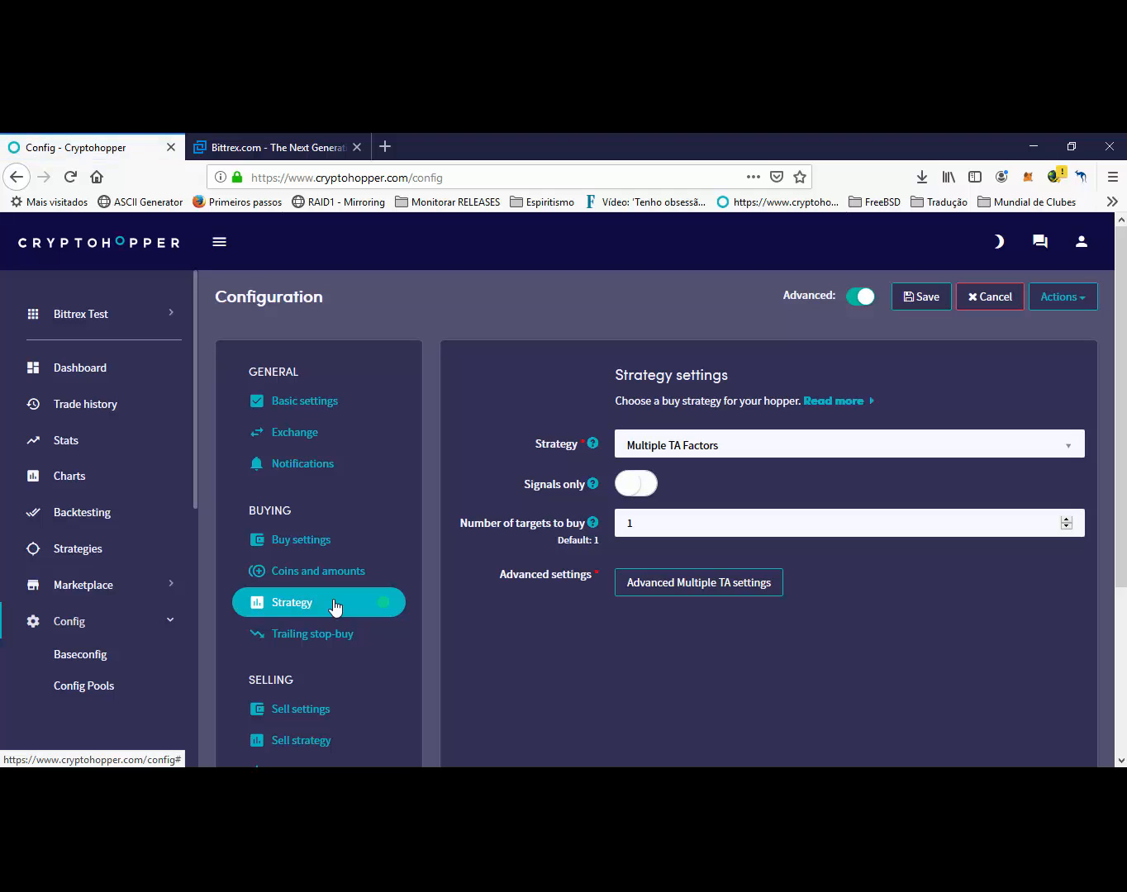
click(716, 584)
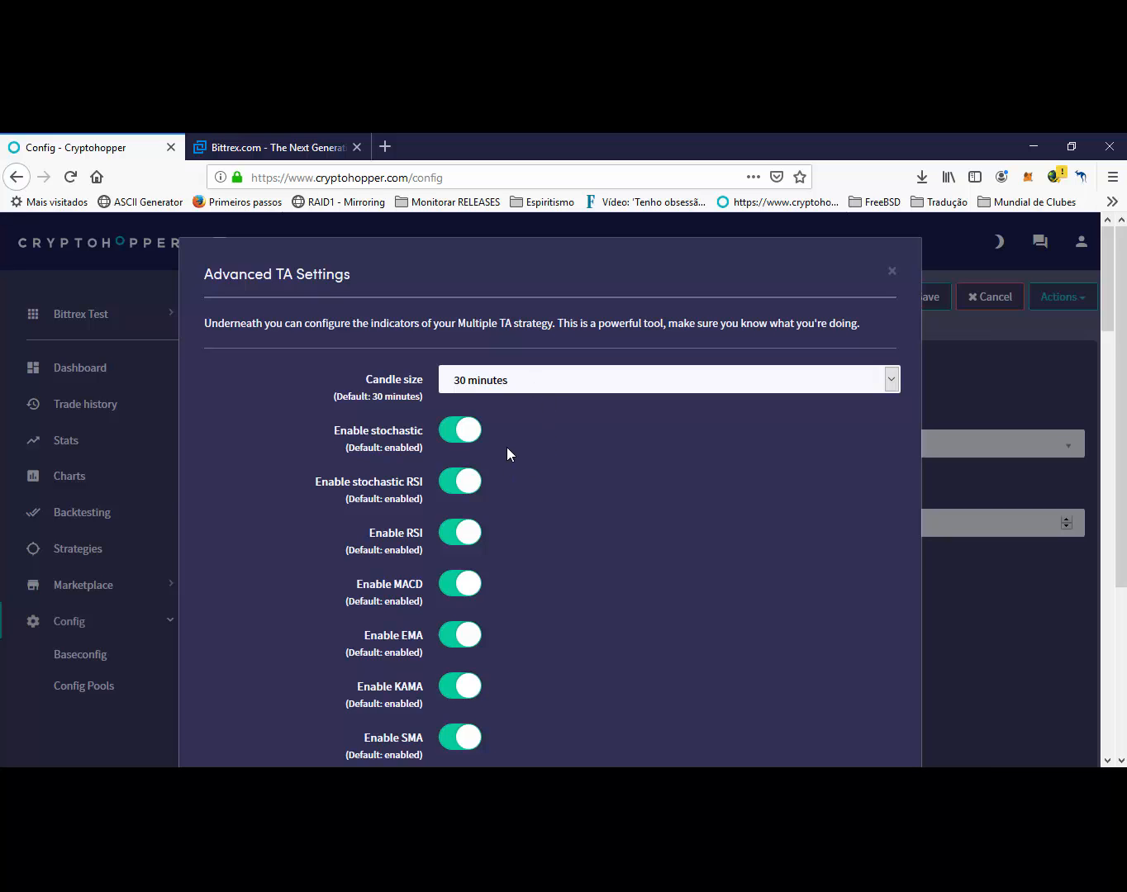
scroll(519, 683, down, 10)
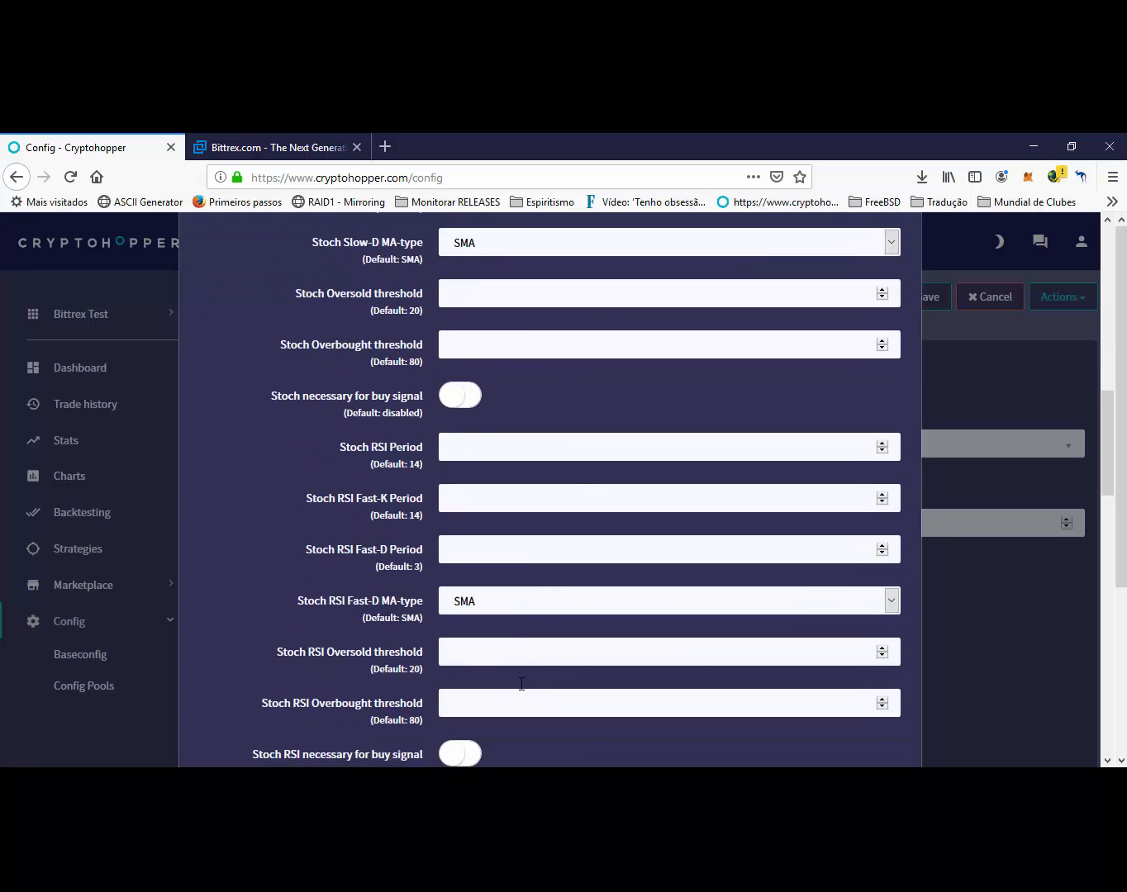
scroll(519, 683, down, 12)
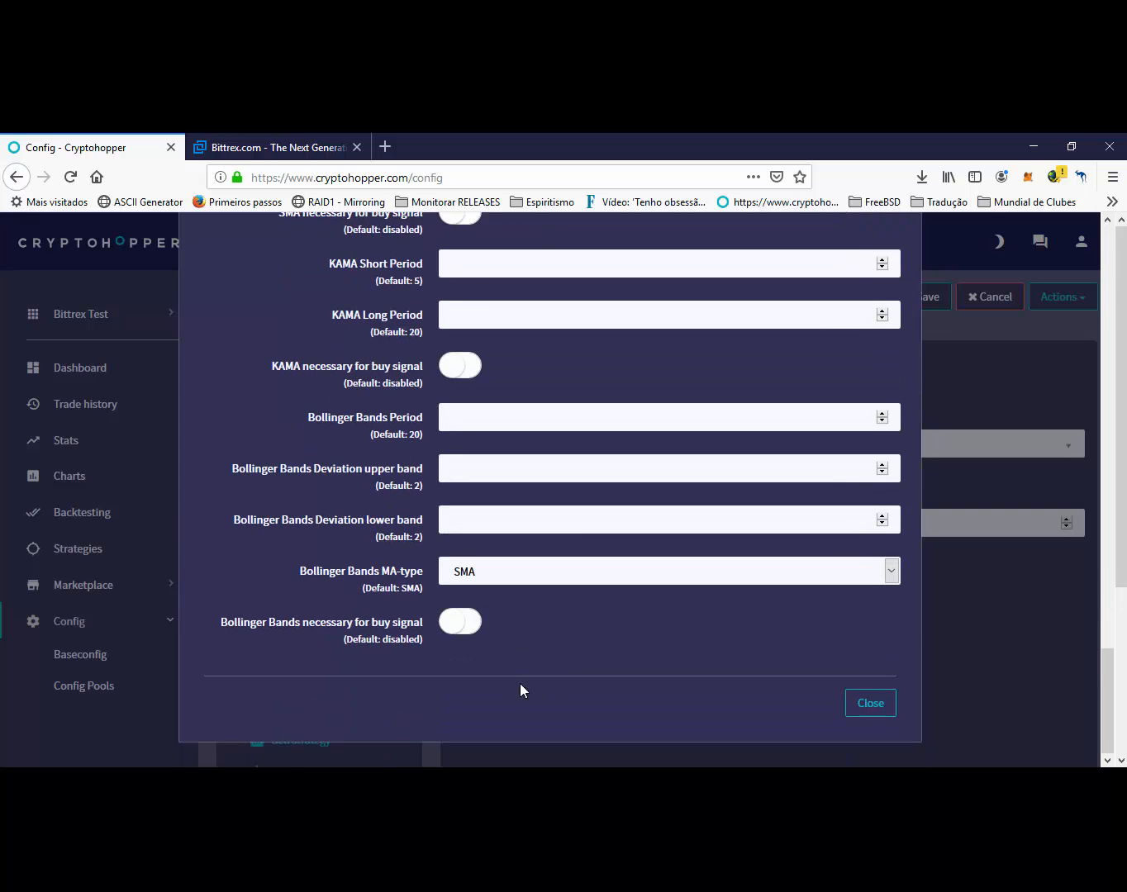
scroll(519, 683, up, 20)
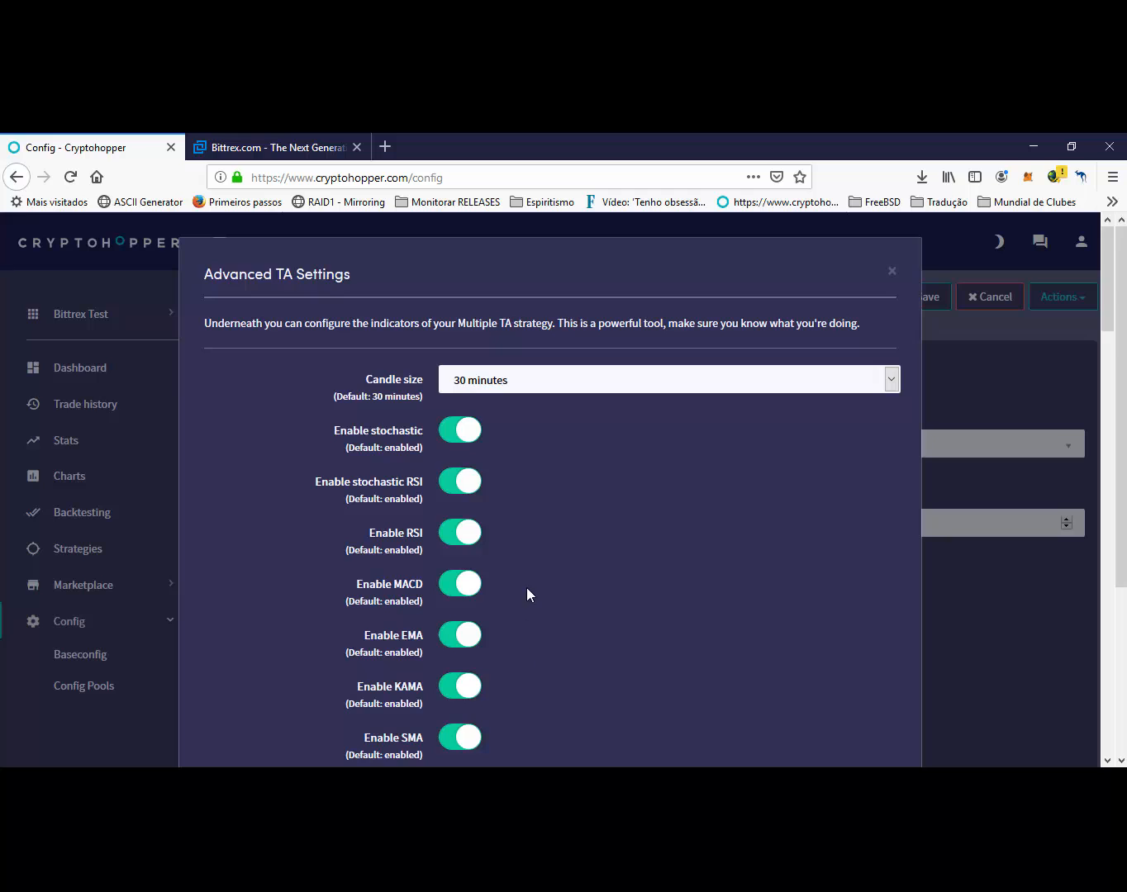
scroll(526, 587, down, 20)
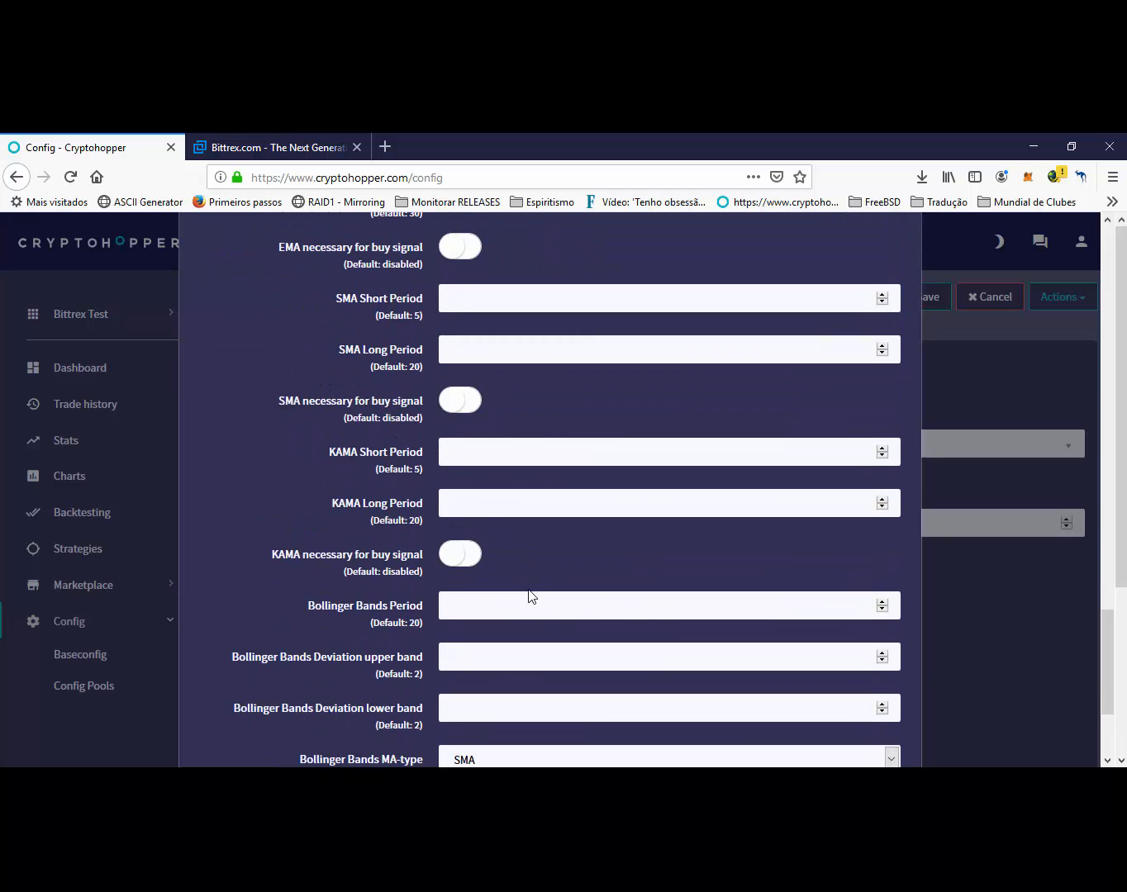
scroll(498, 499, down, 3)
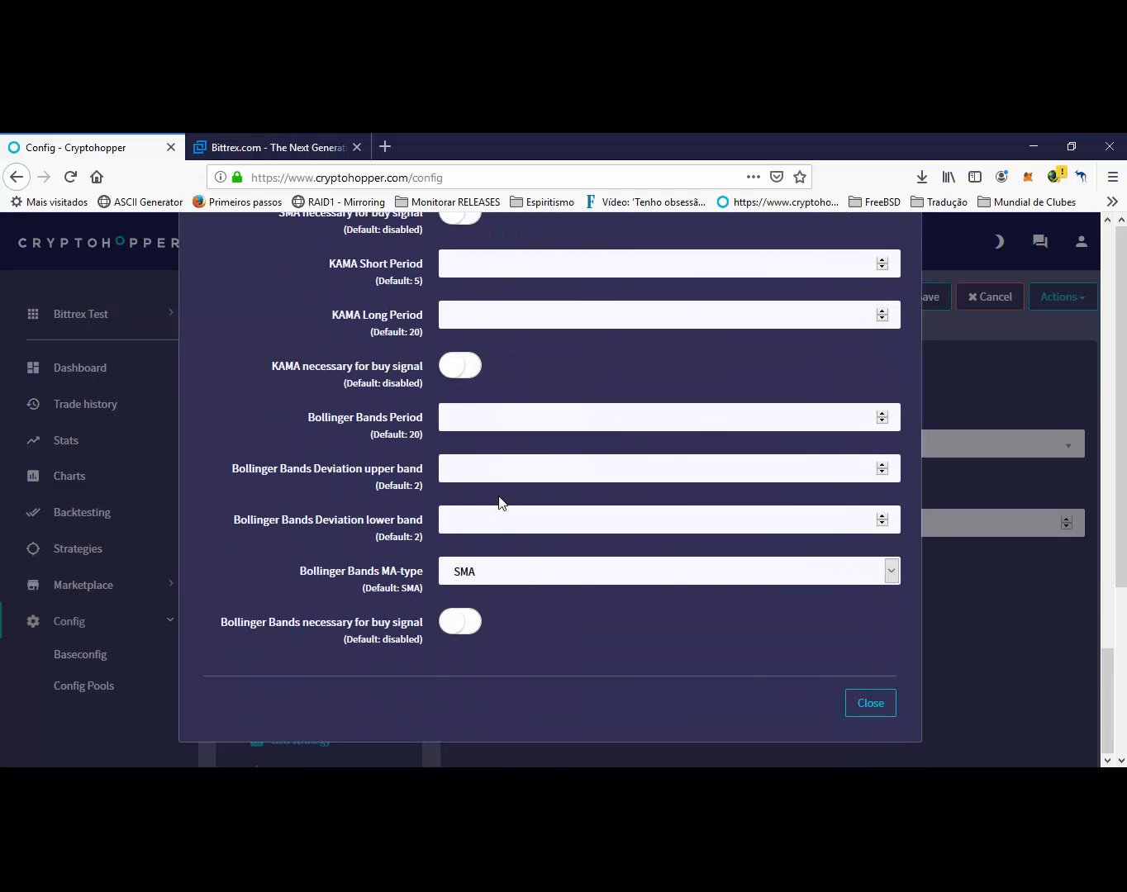
click(867, 704)
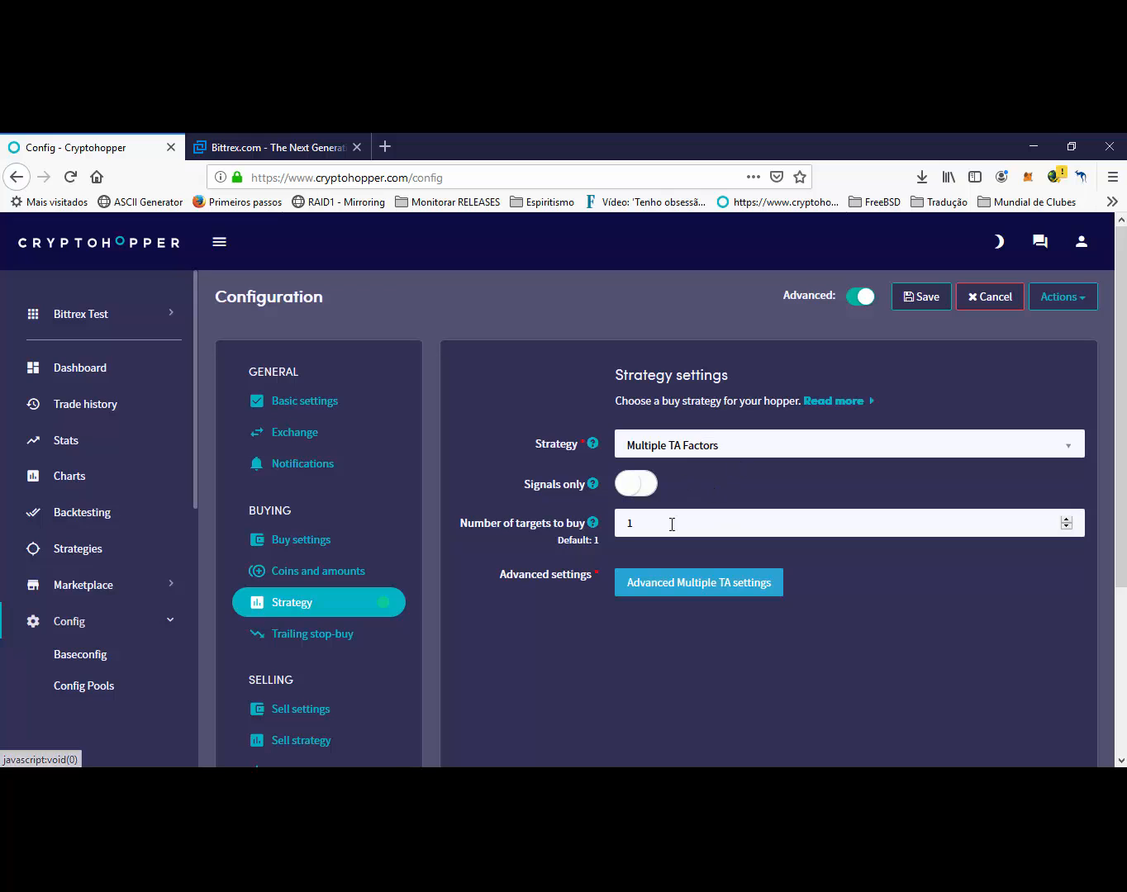
- Save the hopper configuration from the strategy settings and dismiss the maximum allowed coins notice
click(917, 307)
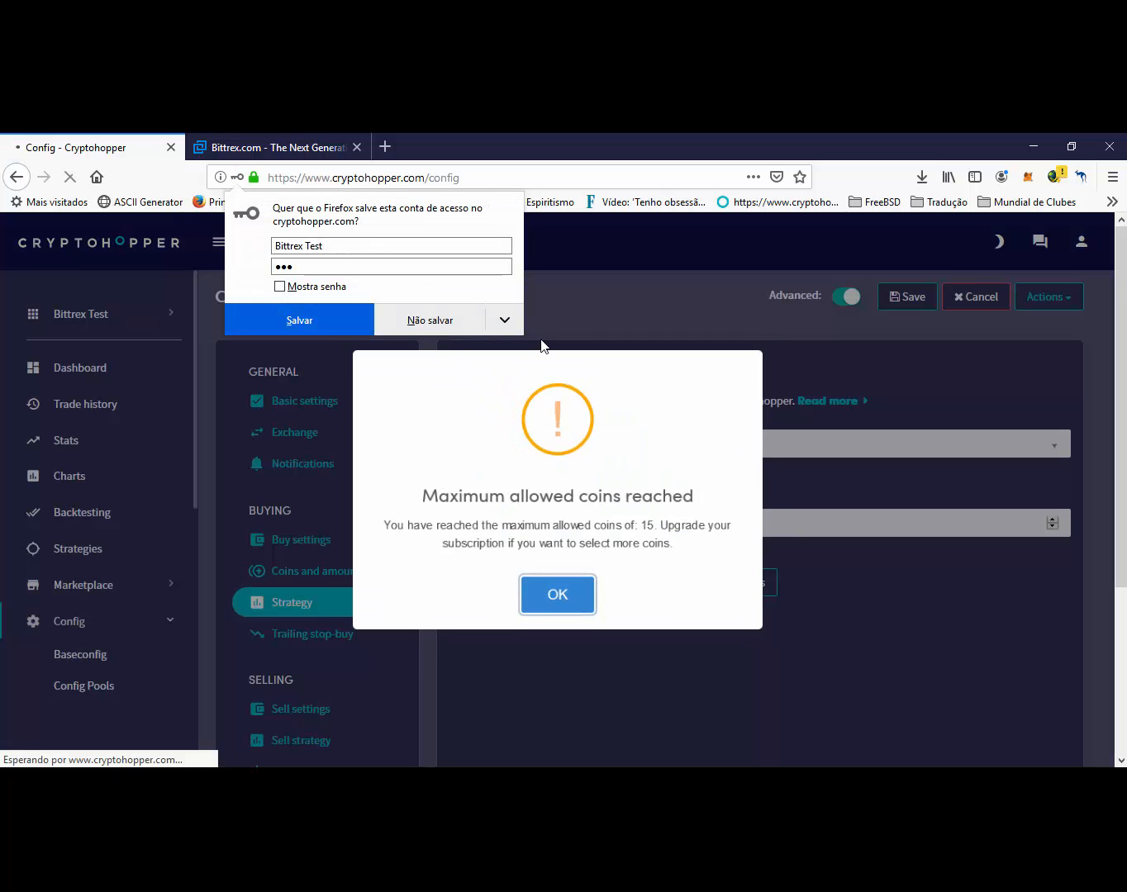
click(567, 597)
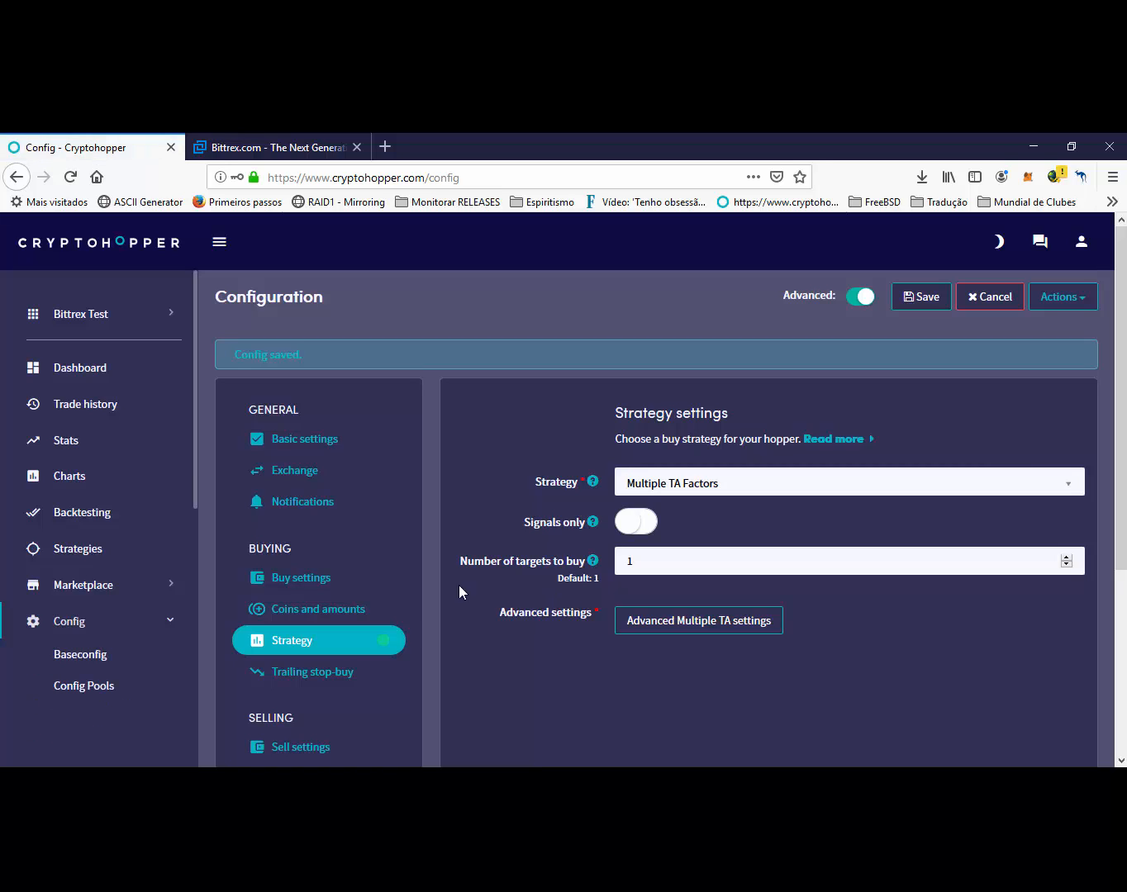
- Visit the Cryptohopper marketplace and look through the available templates
click(81, 587)
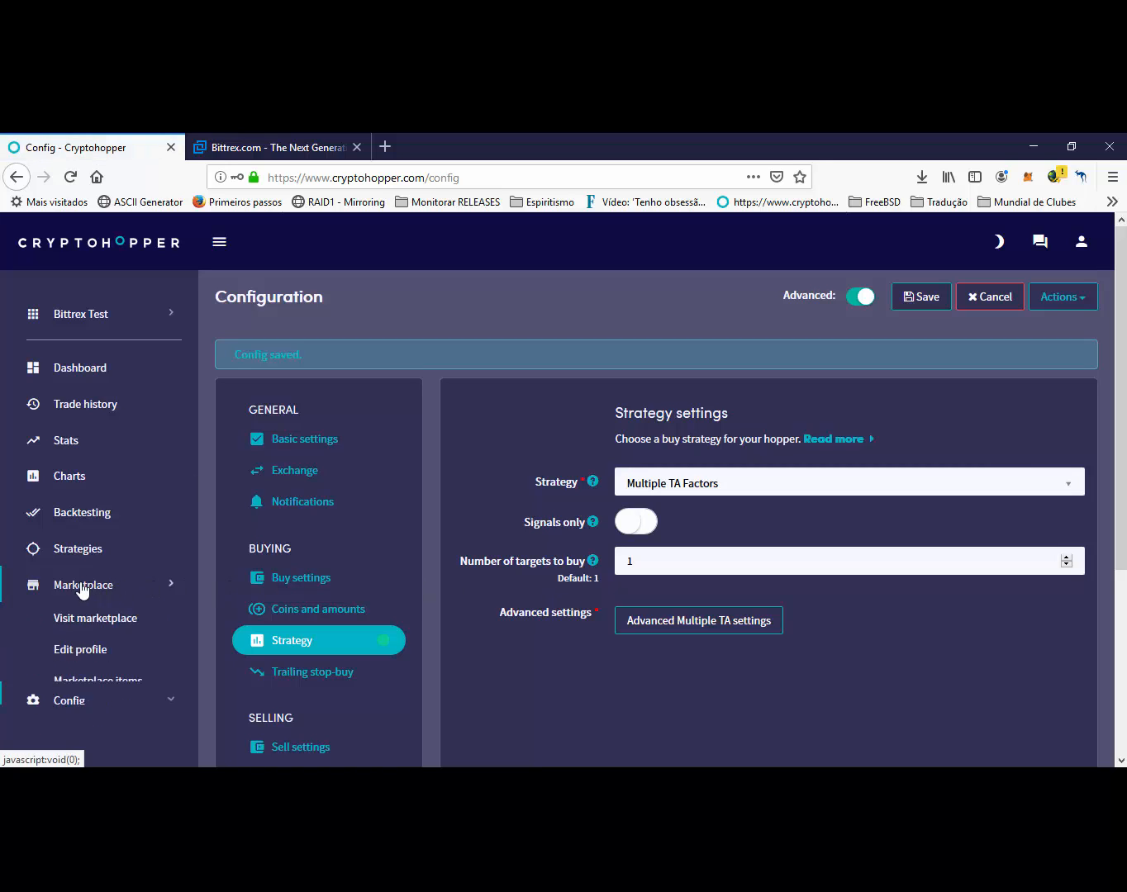
click(85, 625)
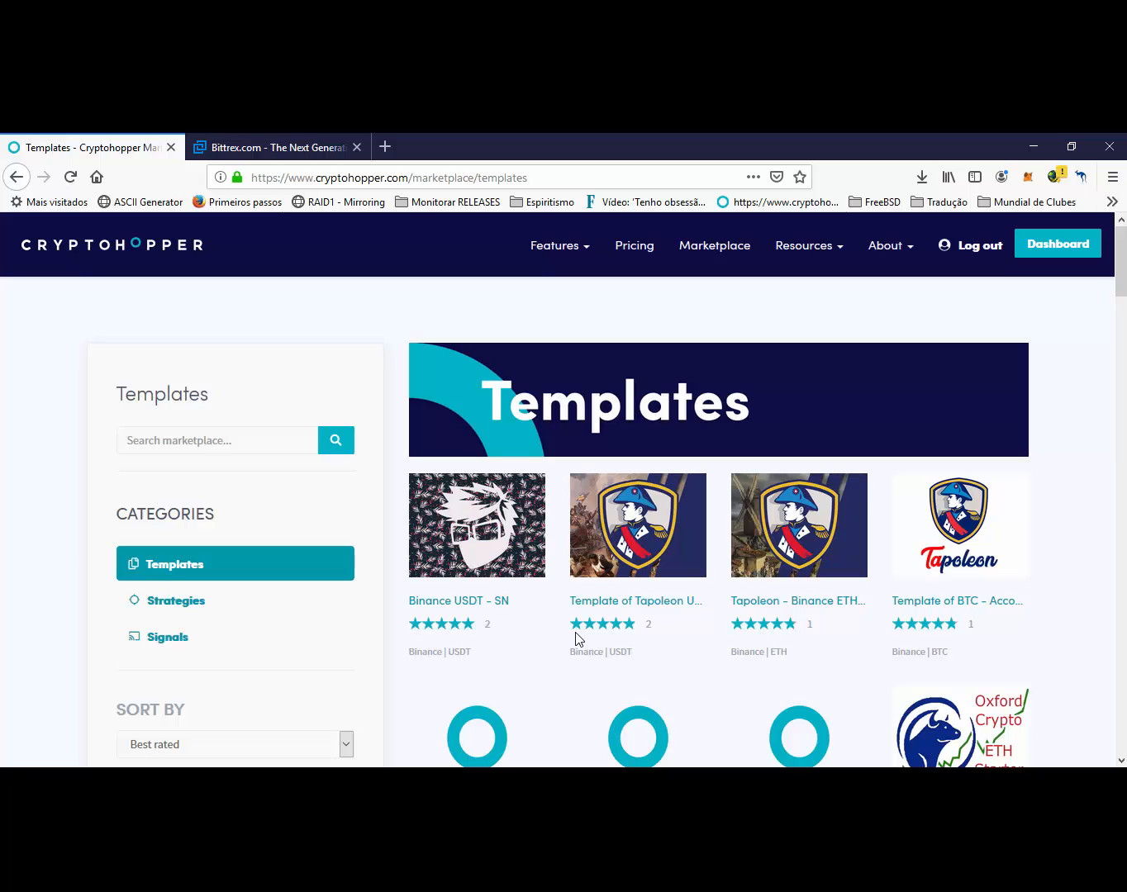
scroll(576, 634, down, 4)
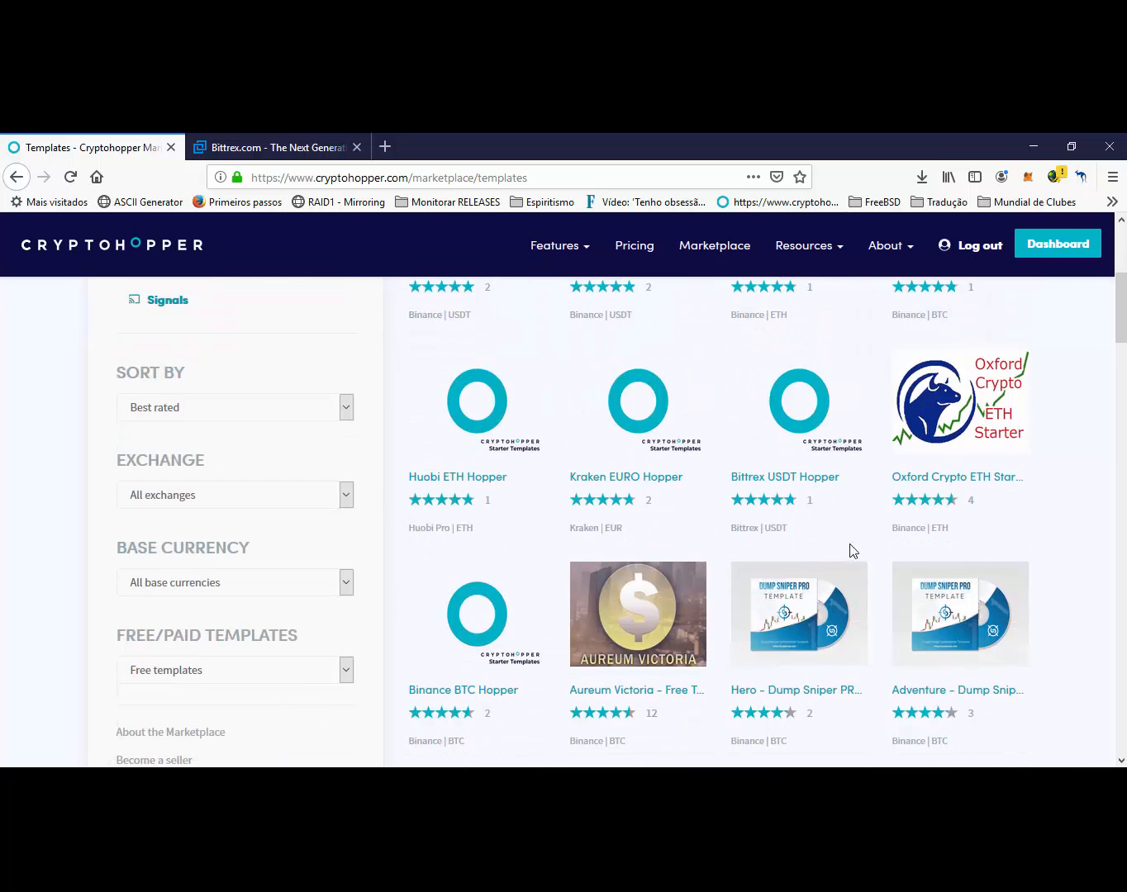
scroll(659, 562, down, 5)
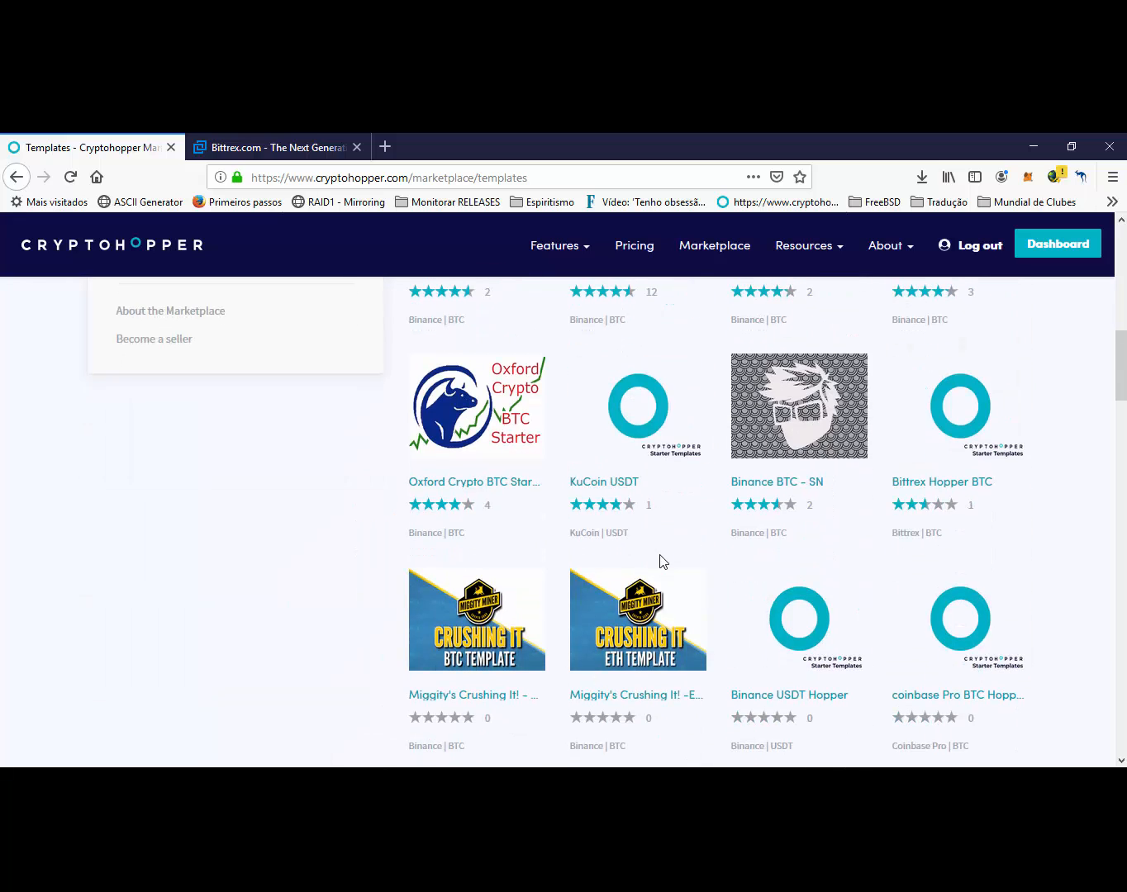
scroll(659, 562, up, 9)
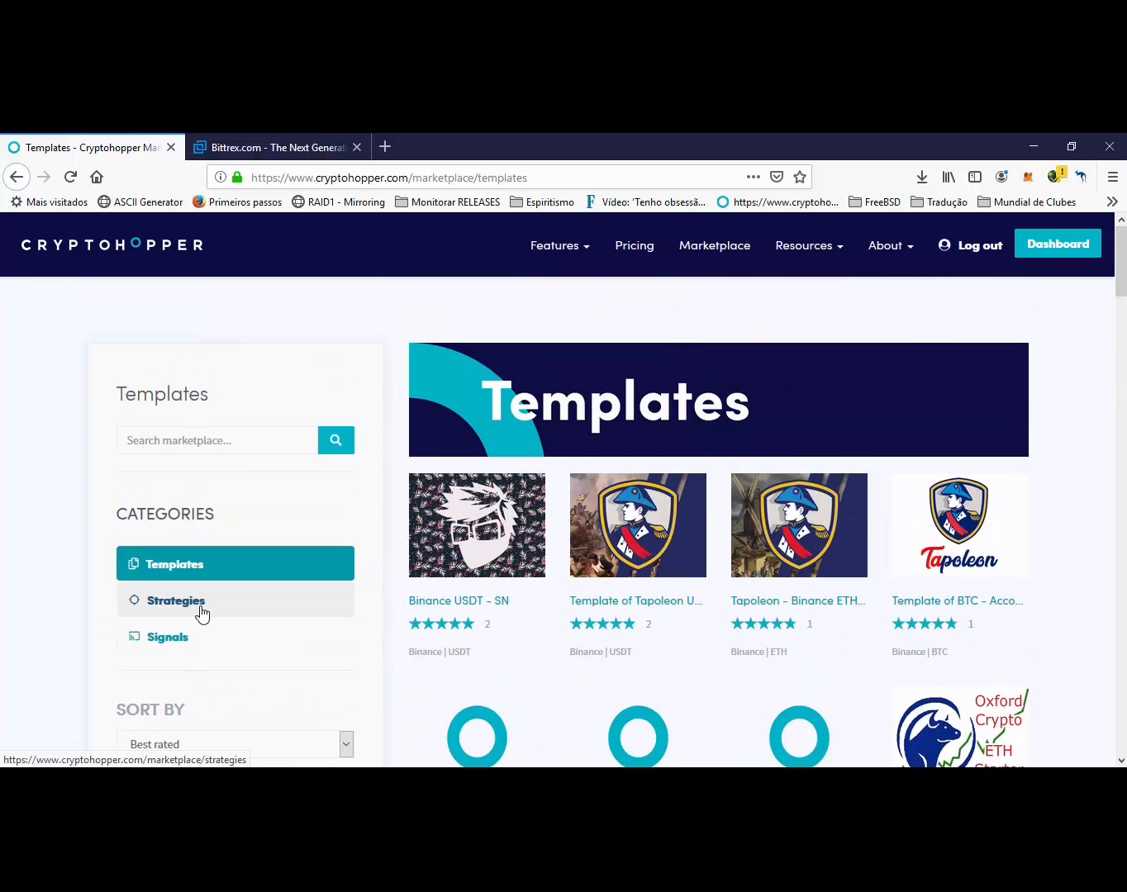
- Show the marketplace's Strategies category and look through the strategies on offer
click(201, 614)
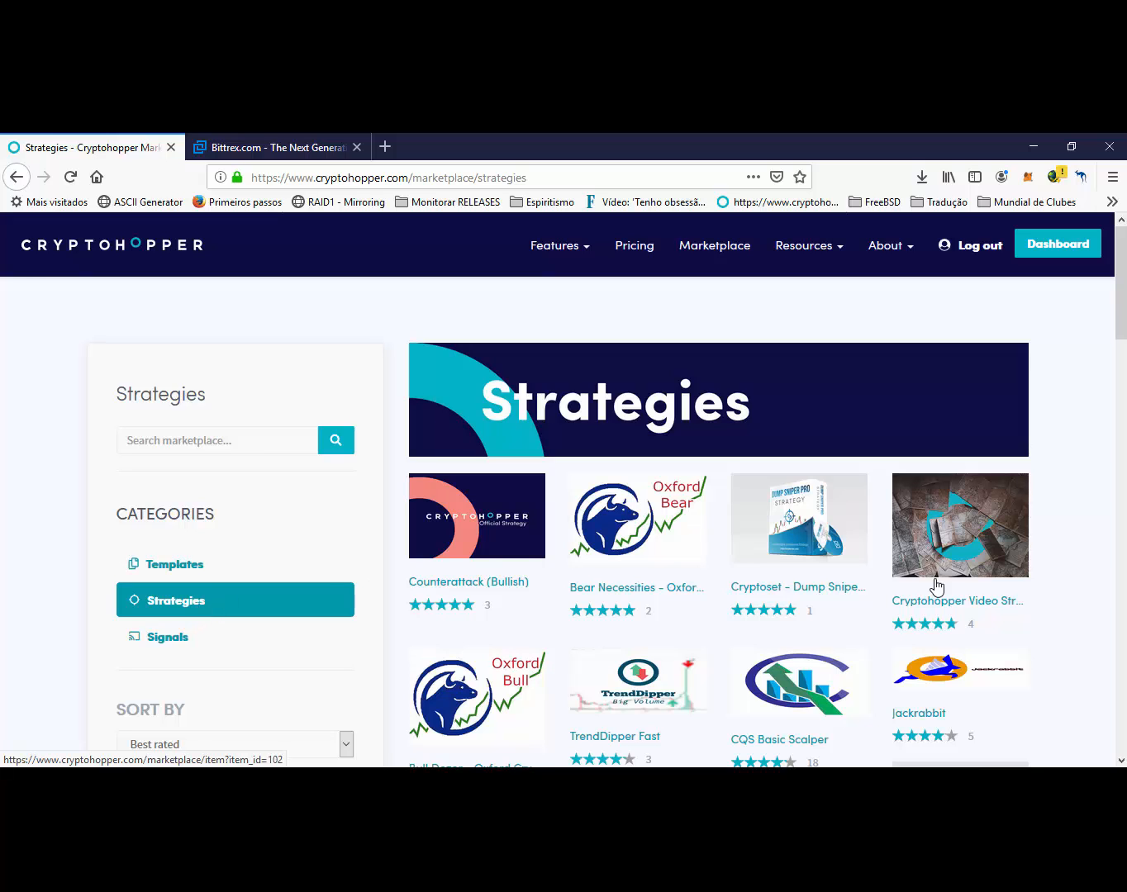
scroll(630, 607, down, 2)
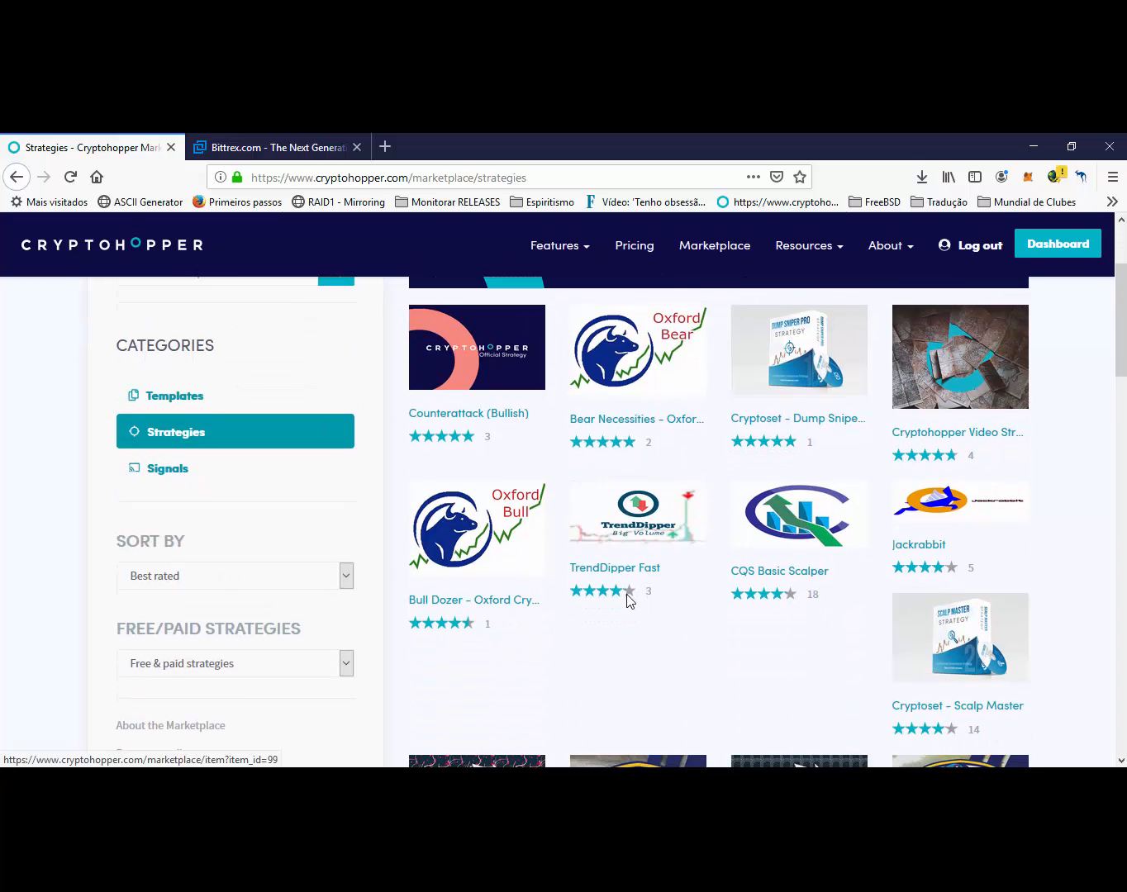
scroll(625, 599, up, 2)
scroll(626, 601, down, 3)
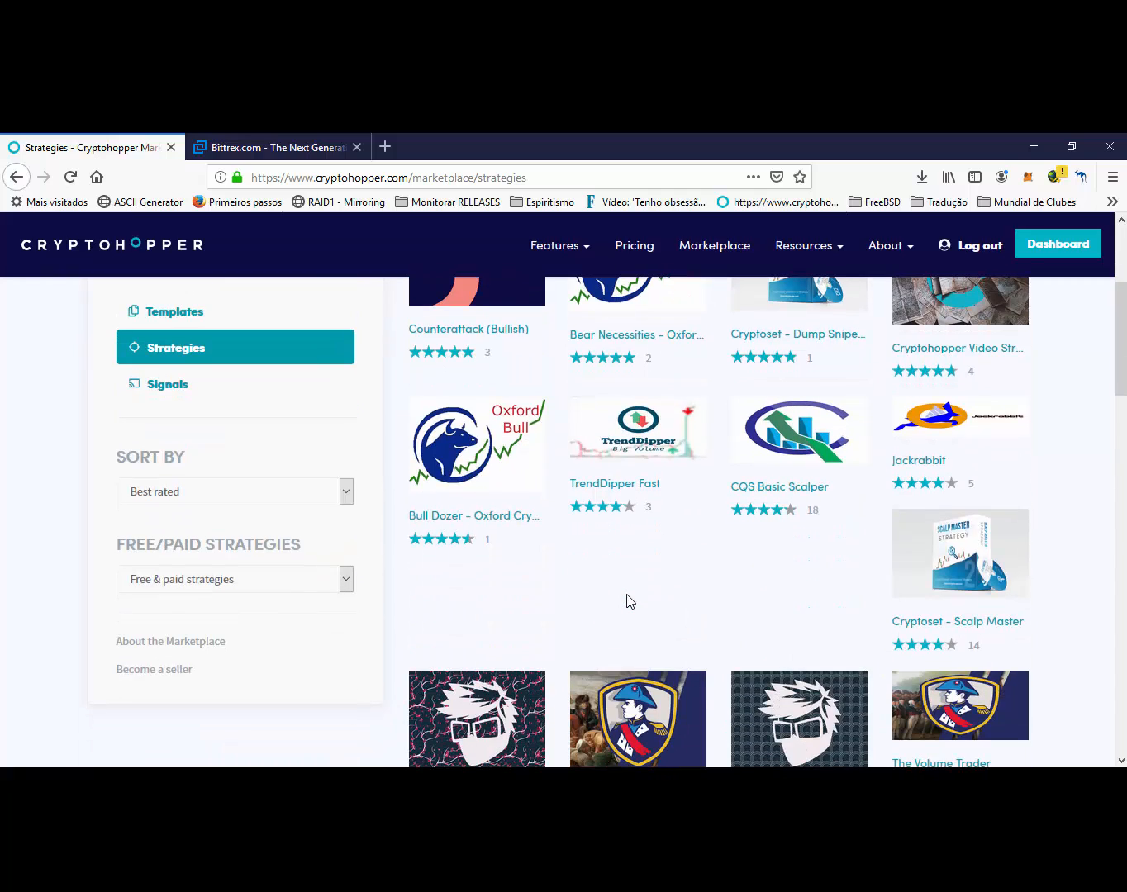
- Filter the marketplace strategies to show only free strategies and look through the filtered offer
scroll(626, 600, up, 3)
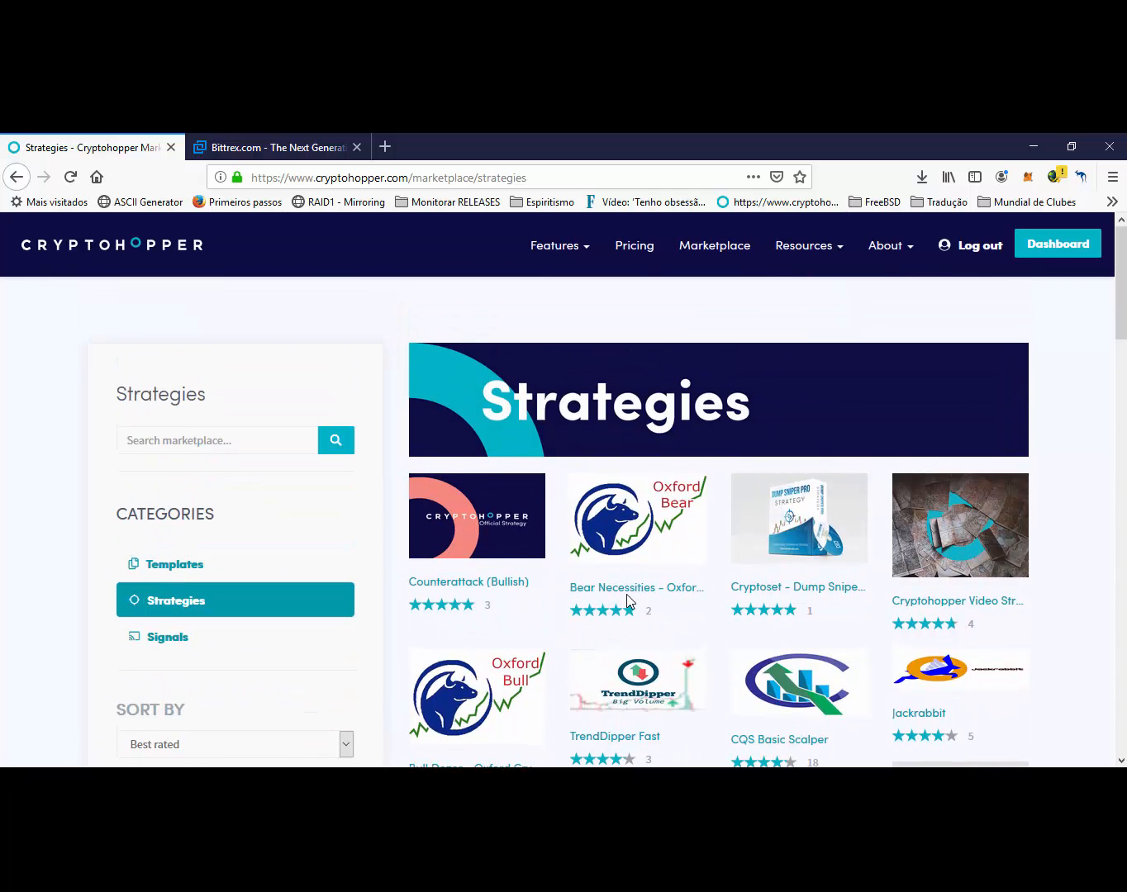
scroll(626, 594, down, 2)
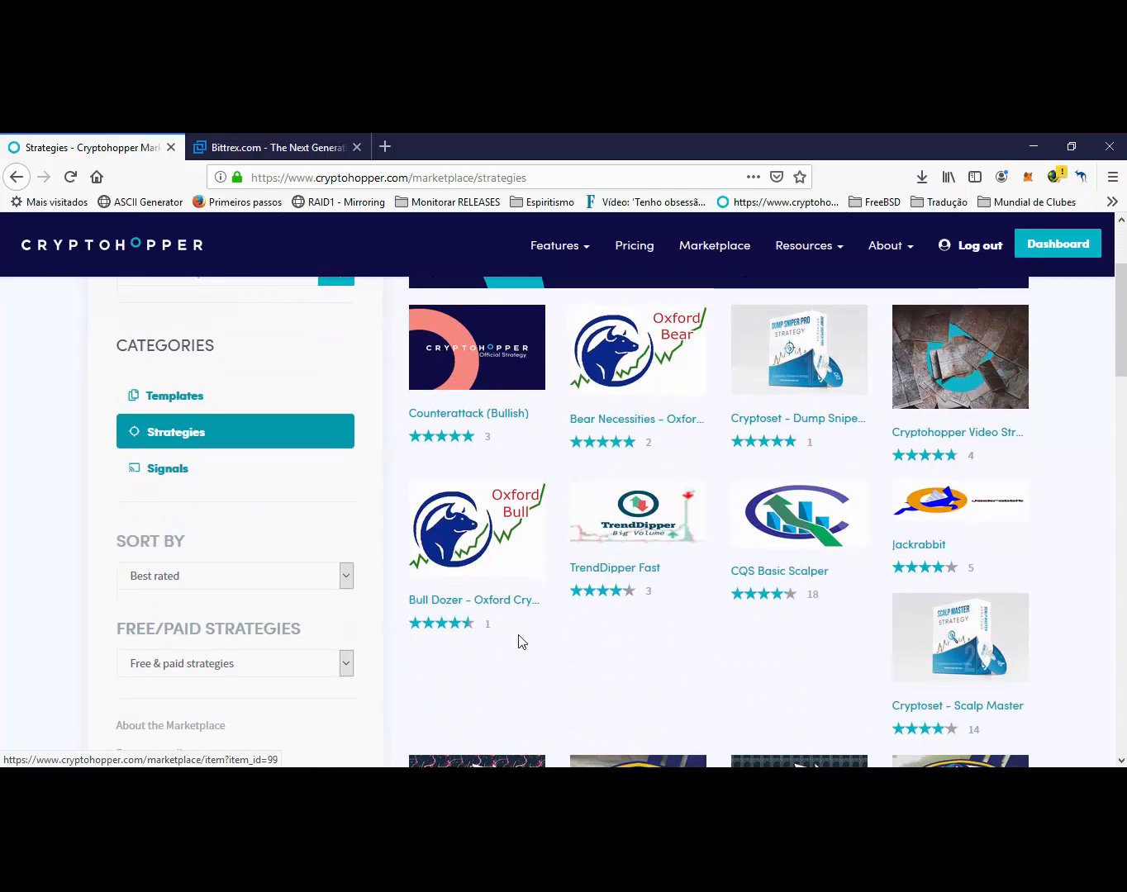
click(245, 664)
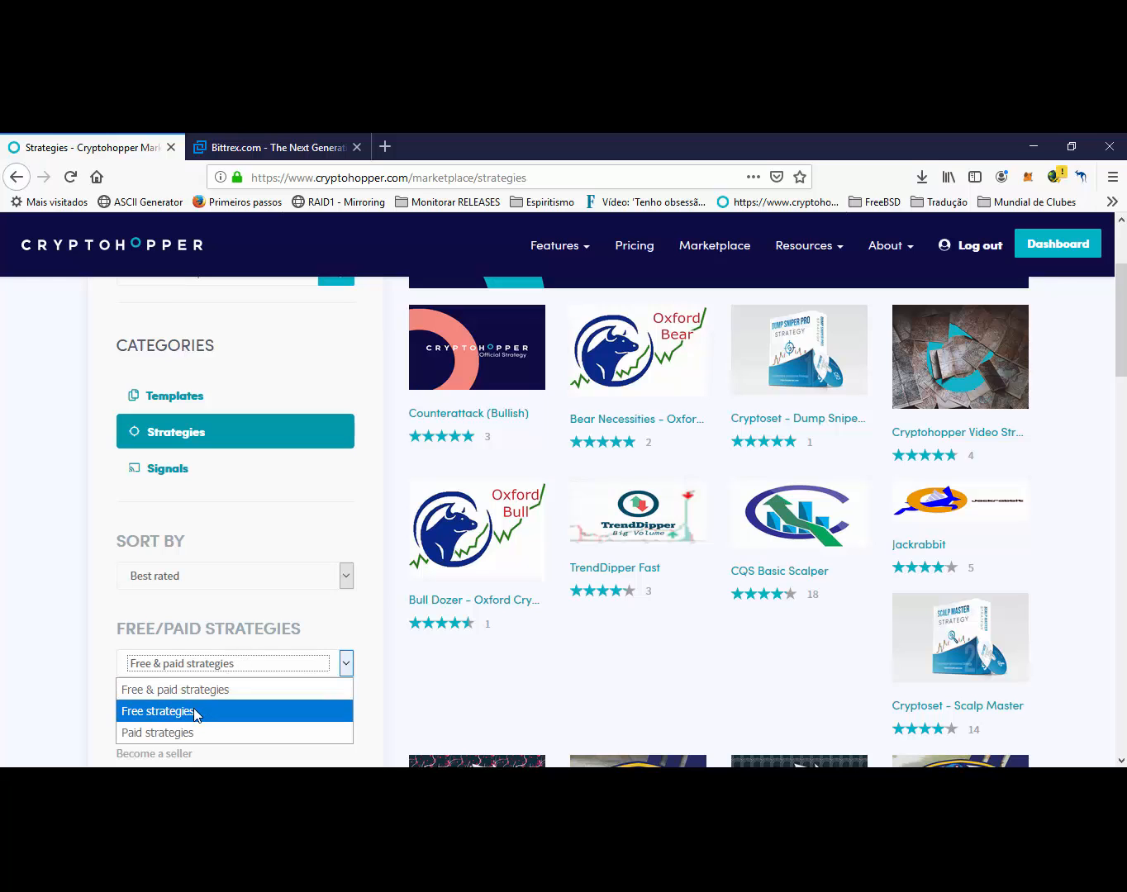
click(194, 710)
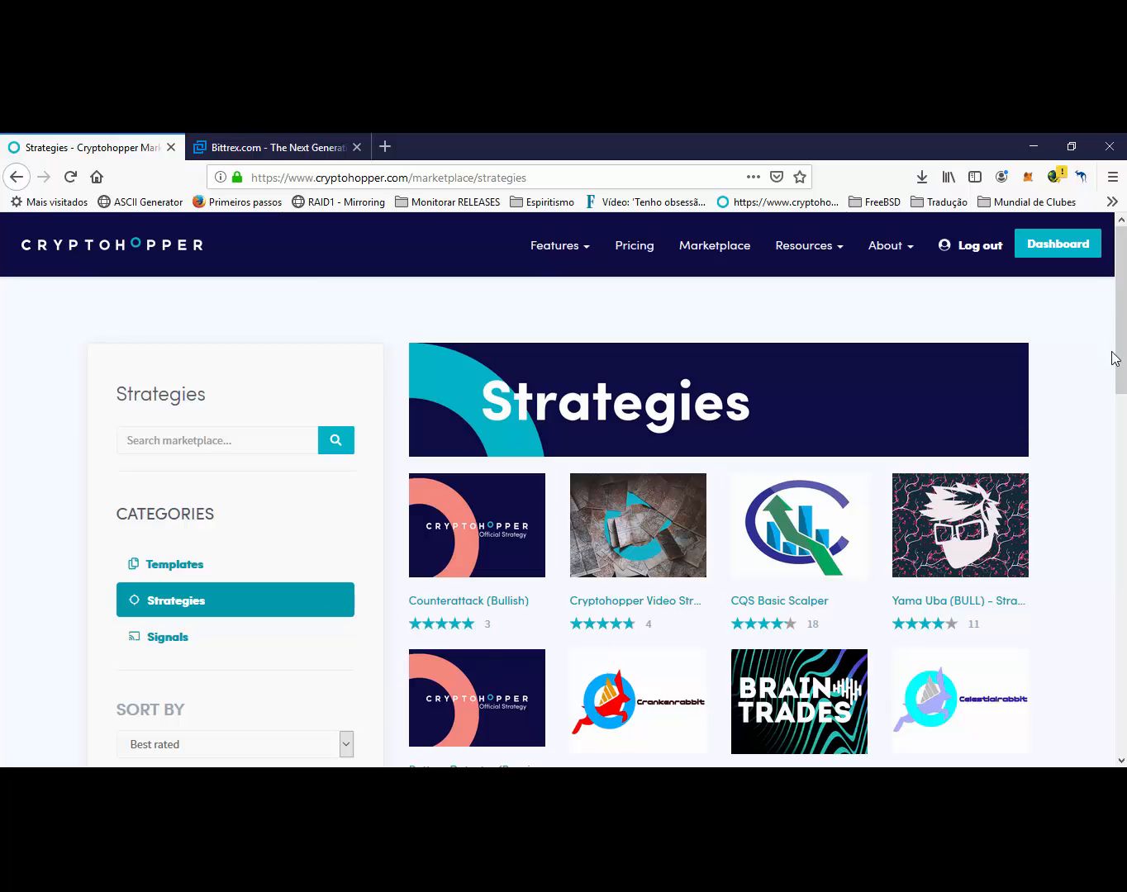
drag(1122, 344, 1091, 424)
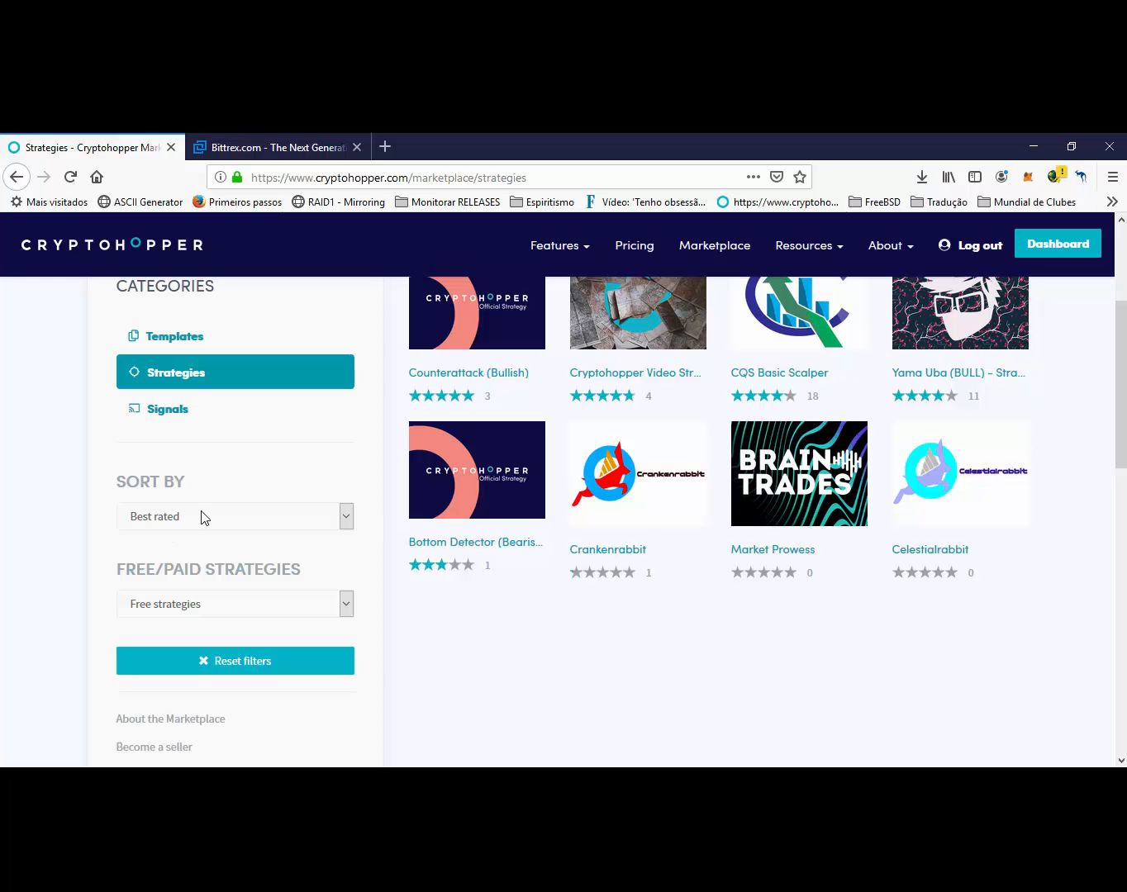
scroll(438, 676, up, 5)
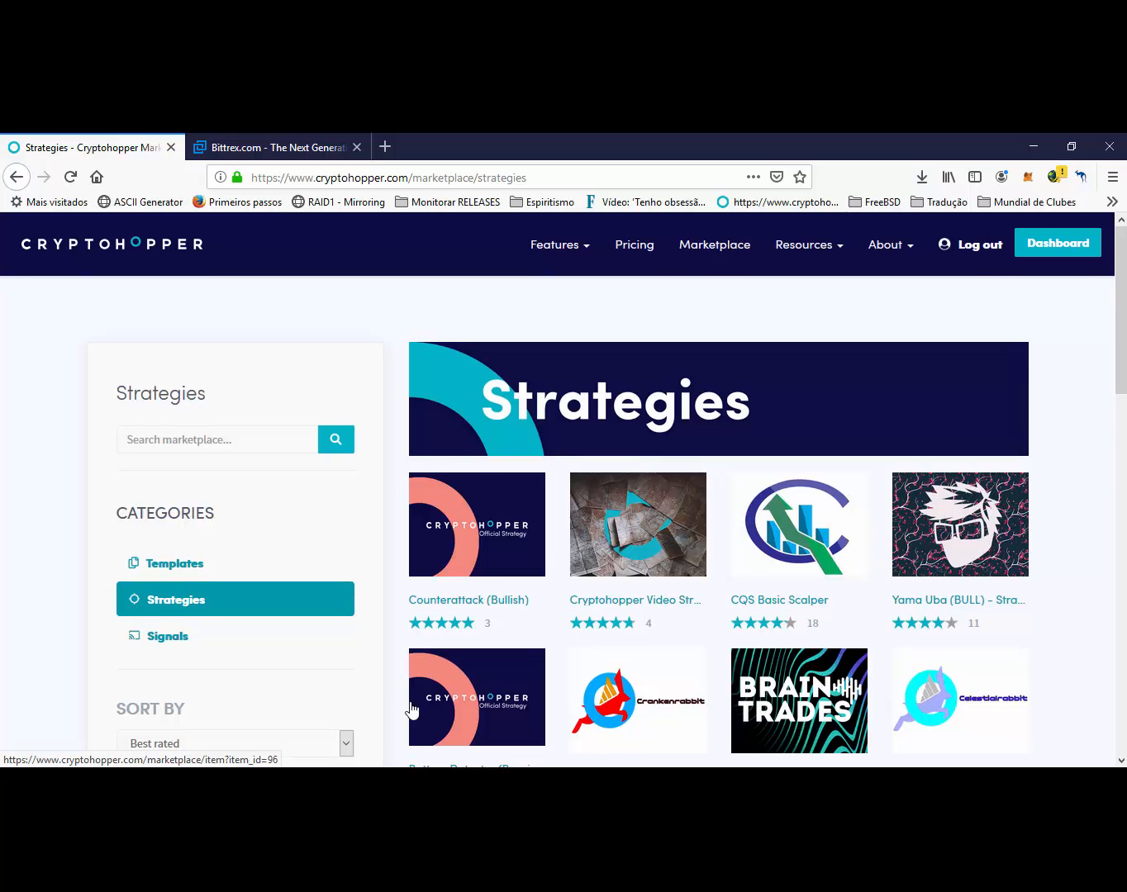
scroll(409, 712, down, 2)
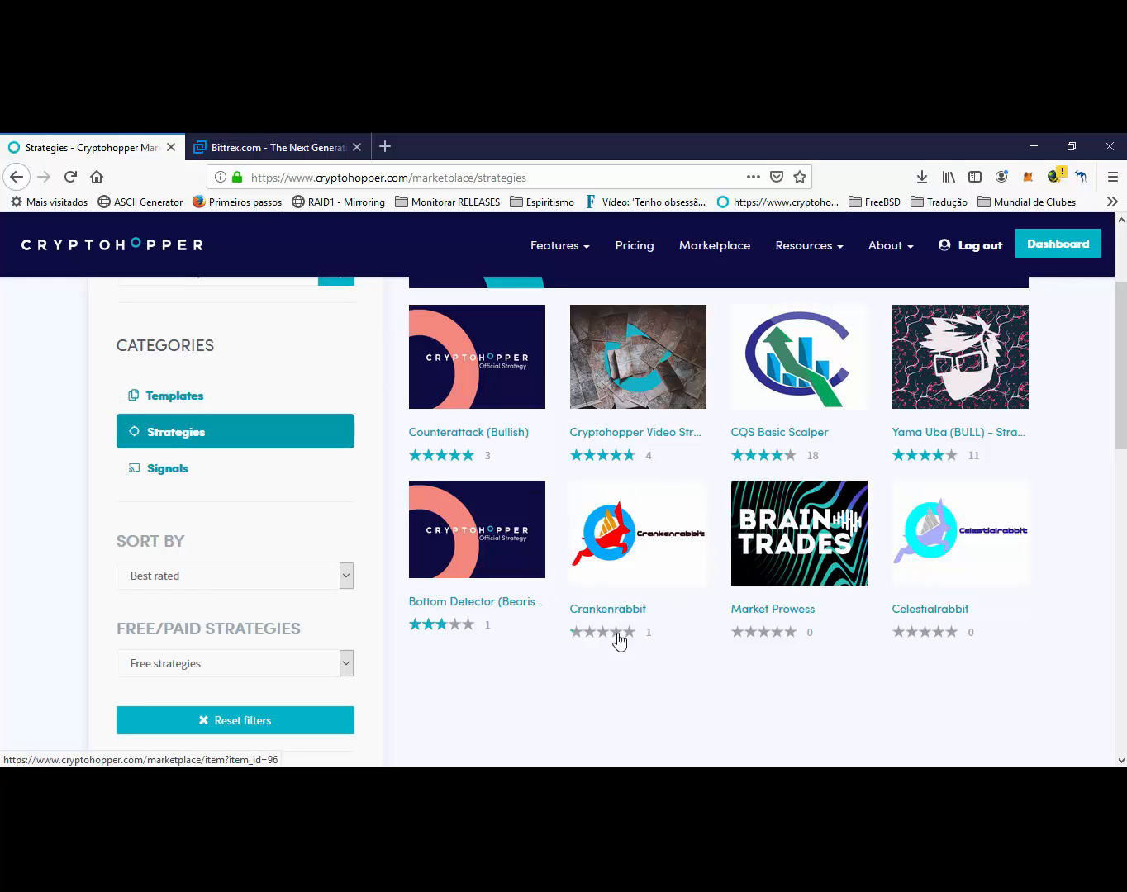
scroll(612, 604, up, 4)
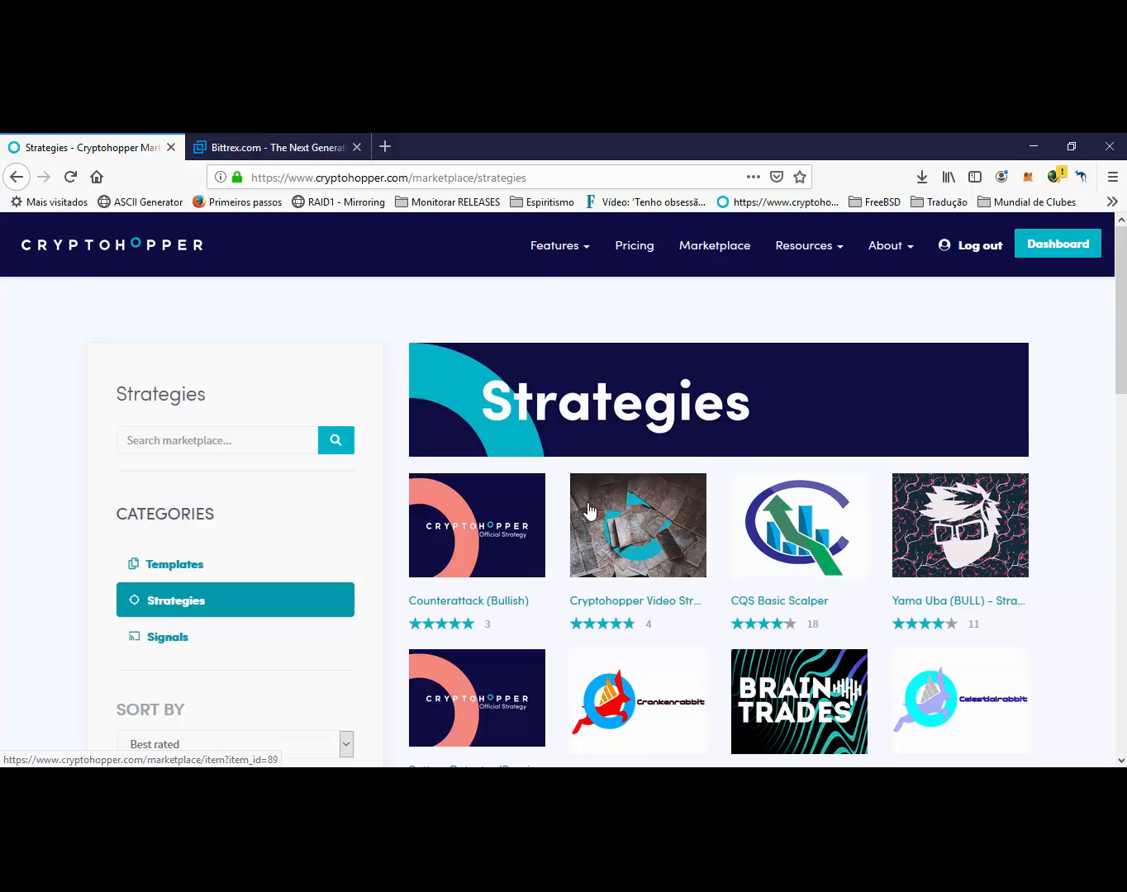
- View the CQS Basic Scalper marketplace page and check the hopper's own list of strategies
click(782, 536)
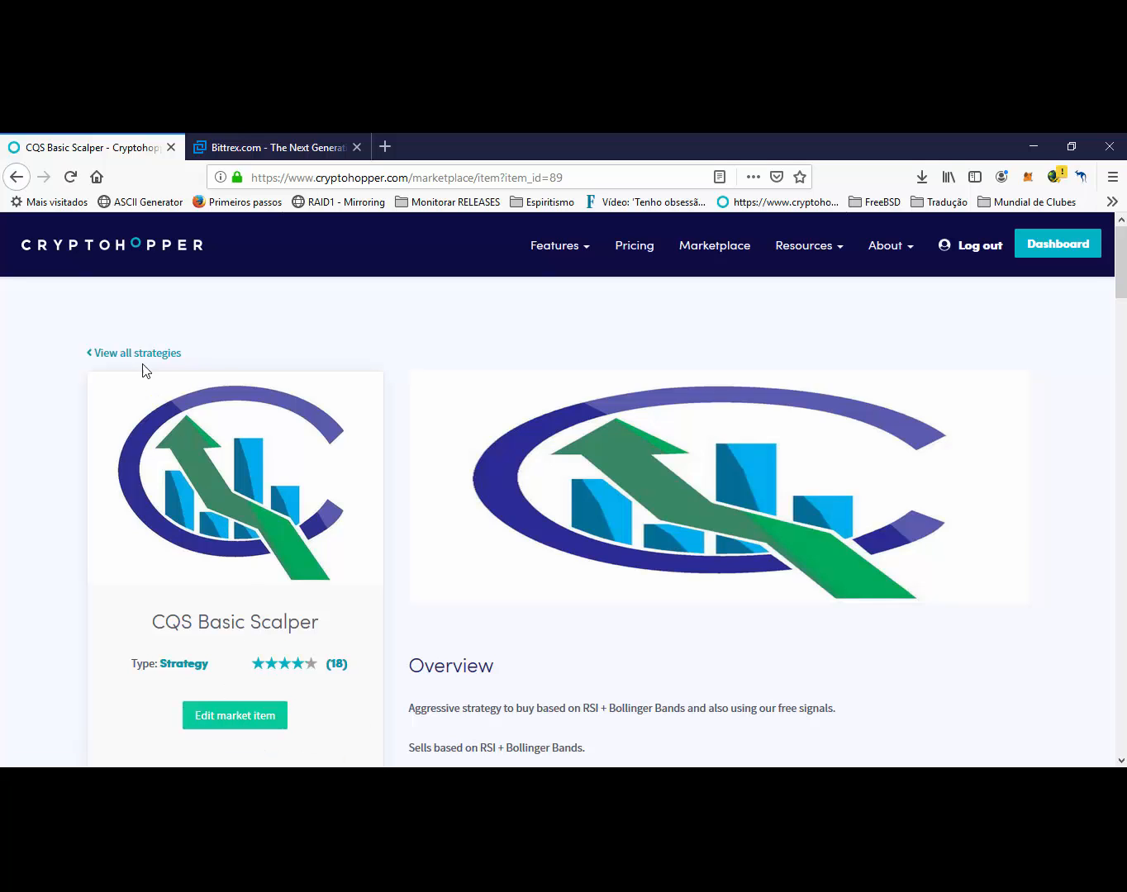
click(1071, 249)
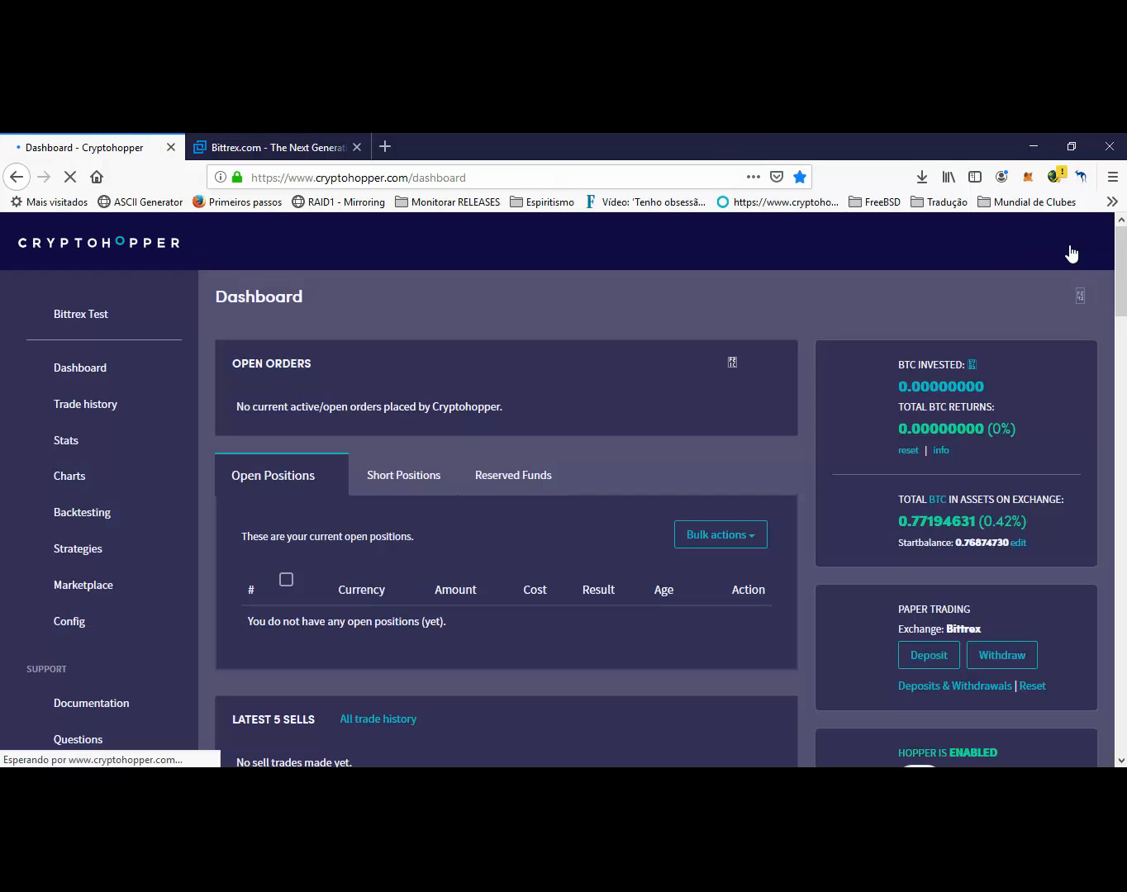
click(63, 550)
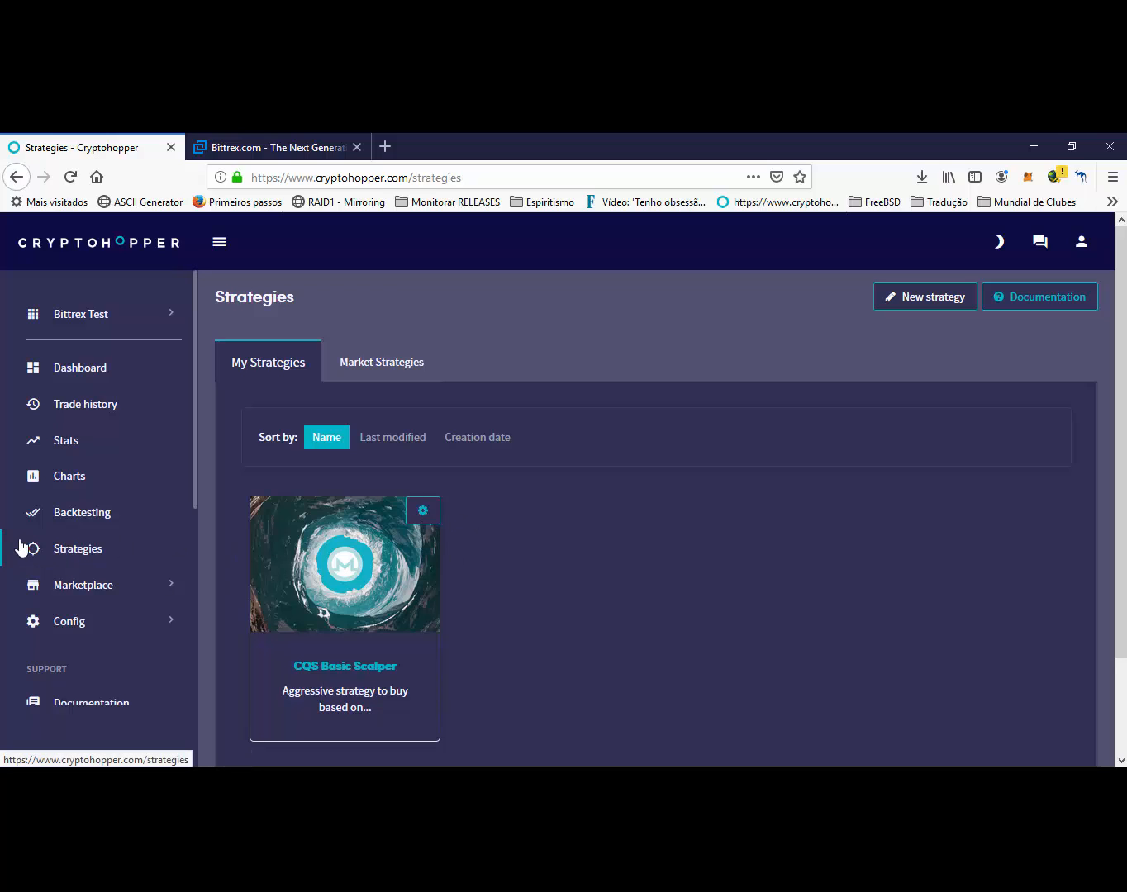
- Select the user strategy CQS Basic Scalper as the buy strategy in the hopper's base configuration
click(79, 621)
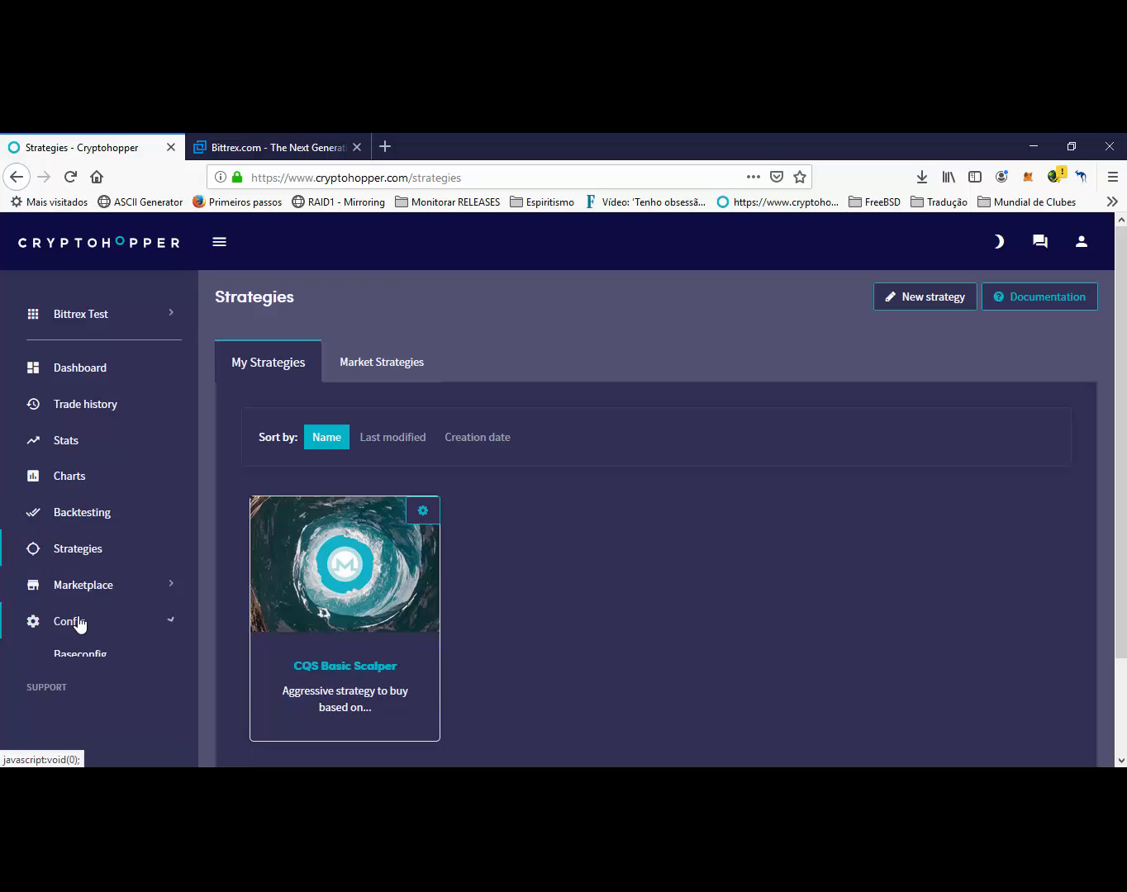
click(75, 654)
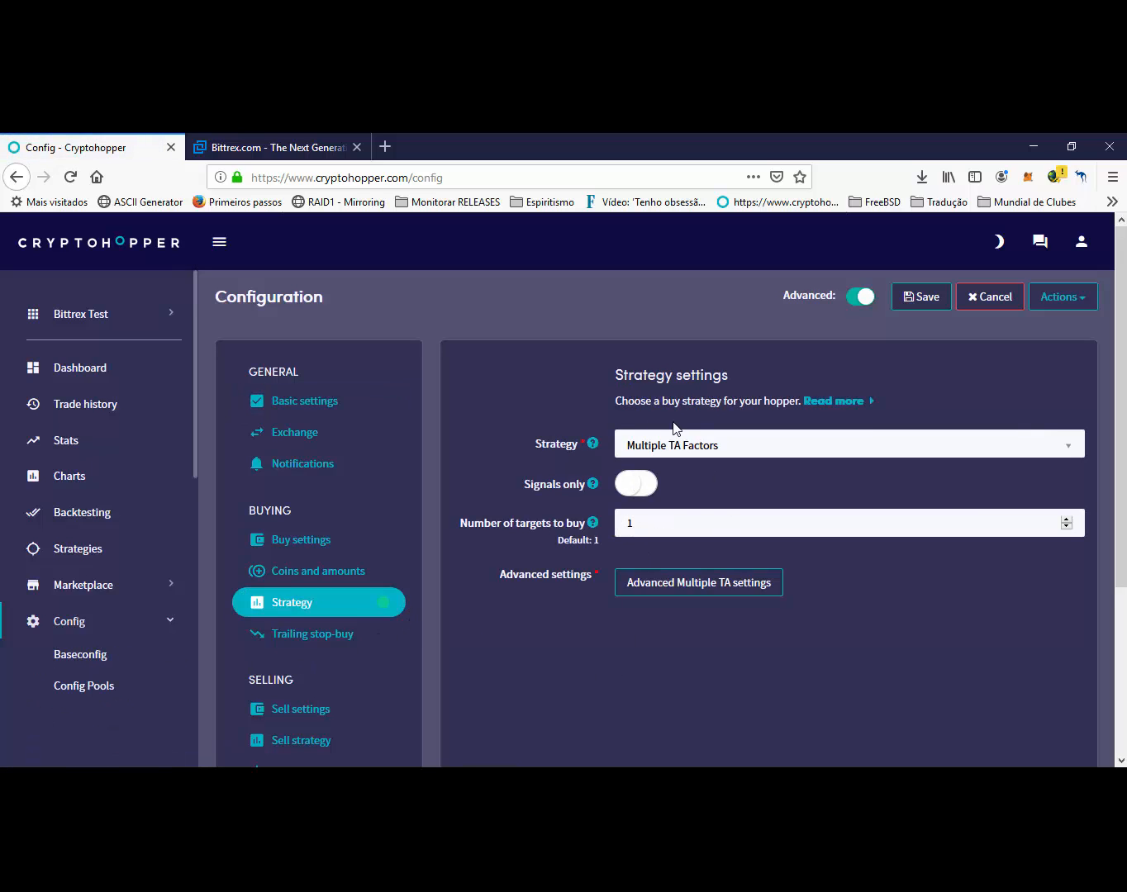
click(685, 445)
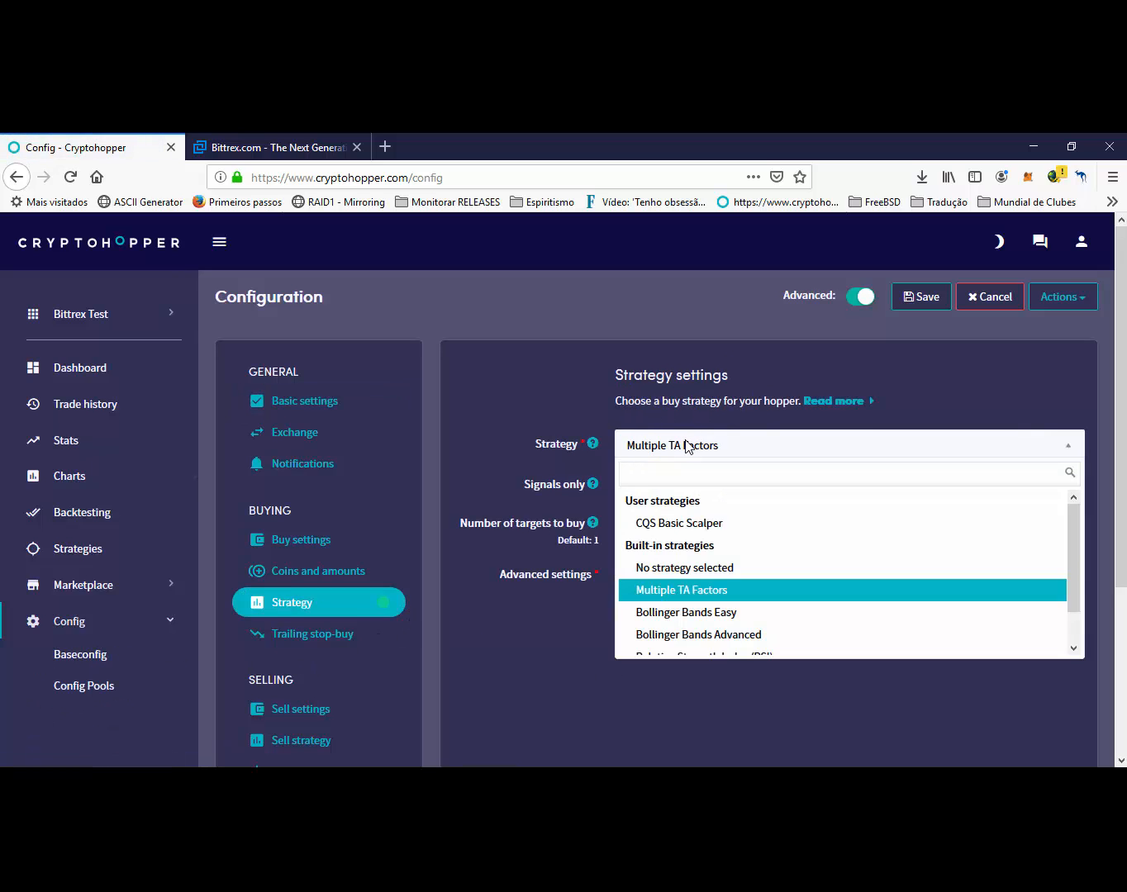
click(673, 524)
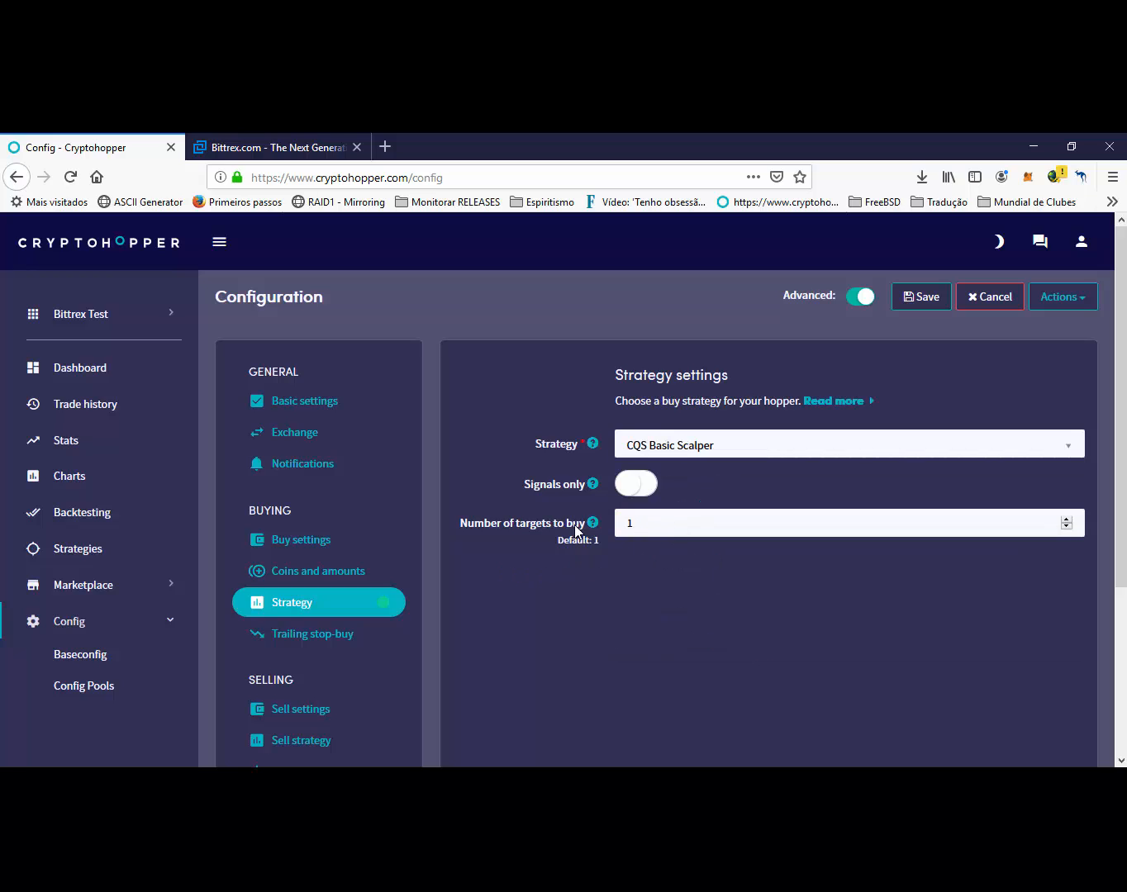
- Set the number of targets to buy to 4 and save the configuration, dismissing the browser's offer to store the login
double_click(659, 526)
text(4)
click(915, 304)
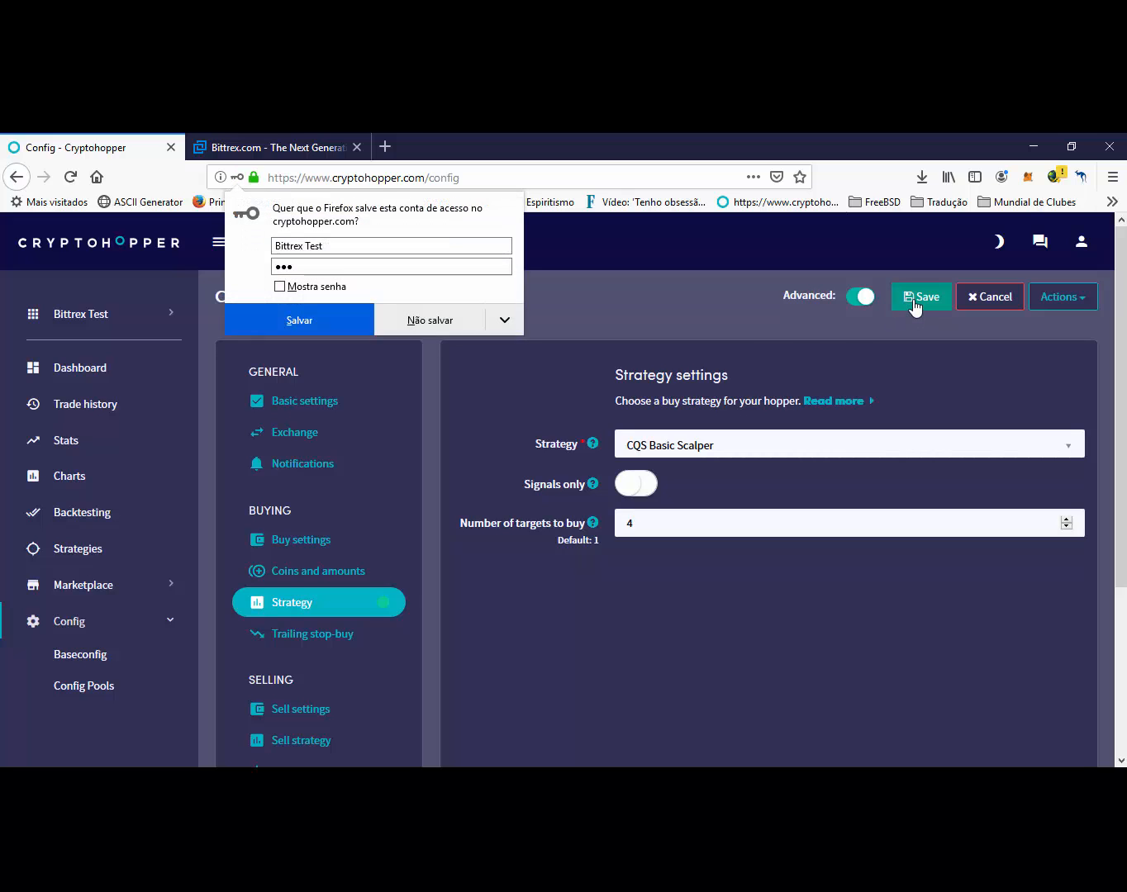
click(552, 603)
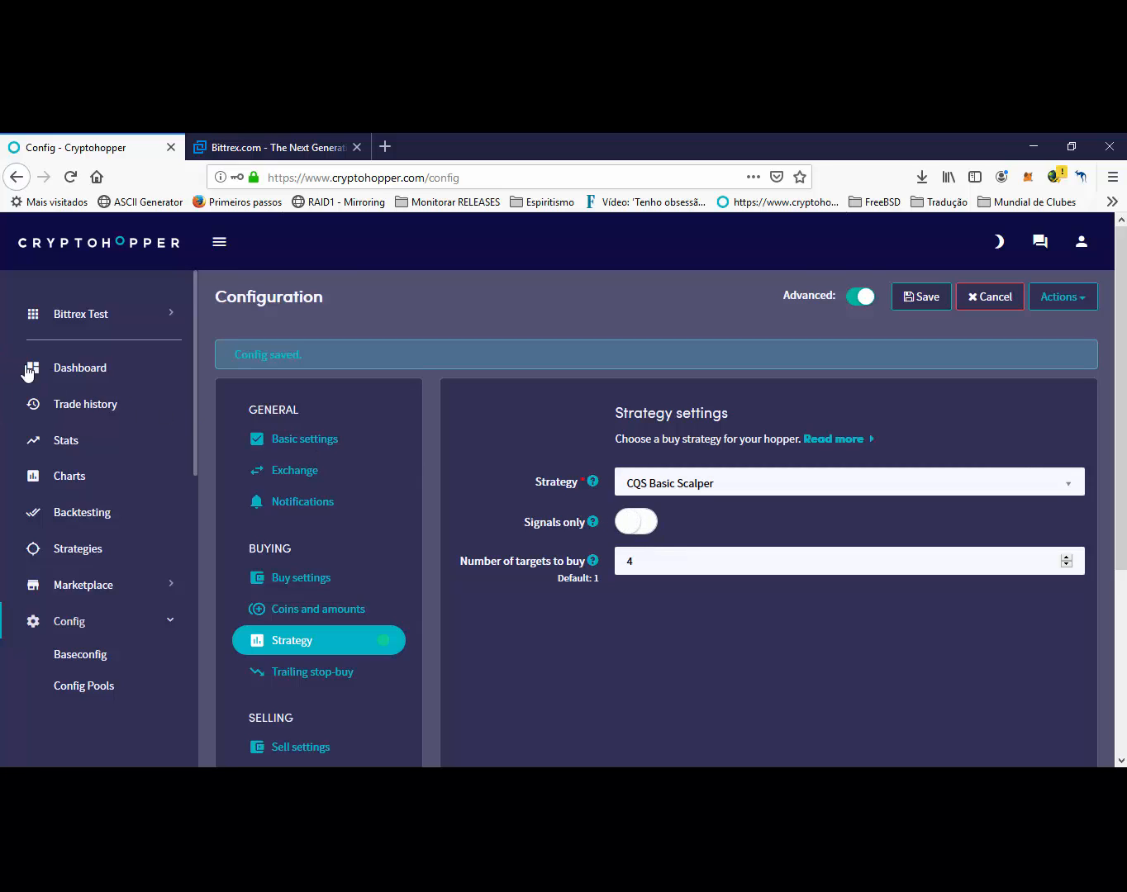
- Enable buying for the Bittrex Test hopper from its dashboard
click(63, 373)
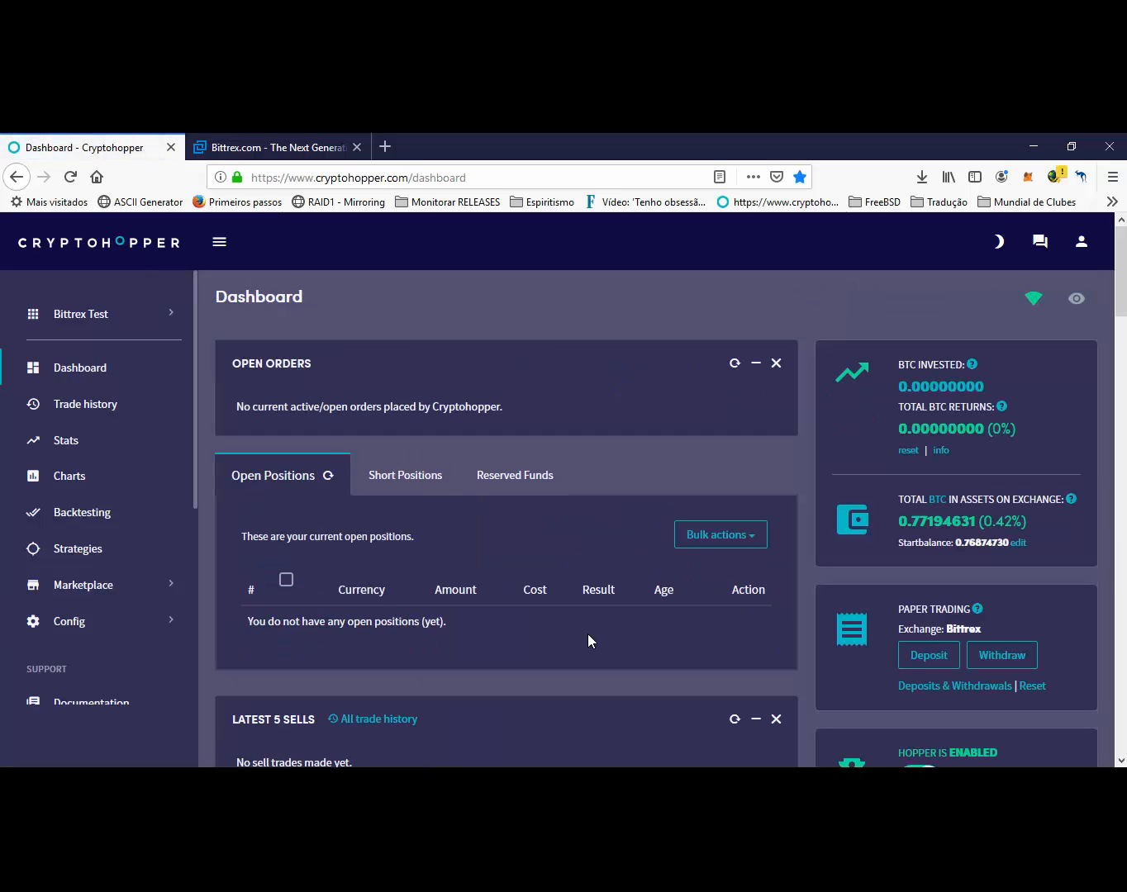
scroll(587, 641, down, 10)
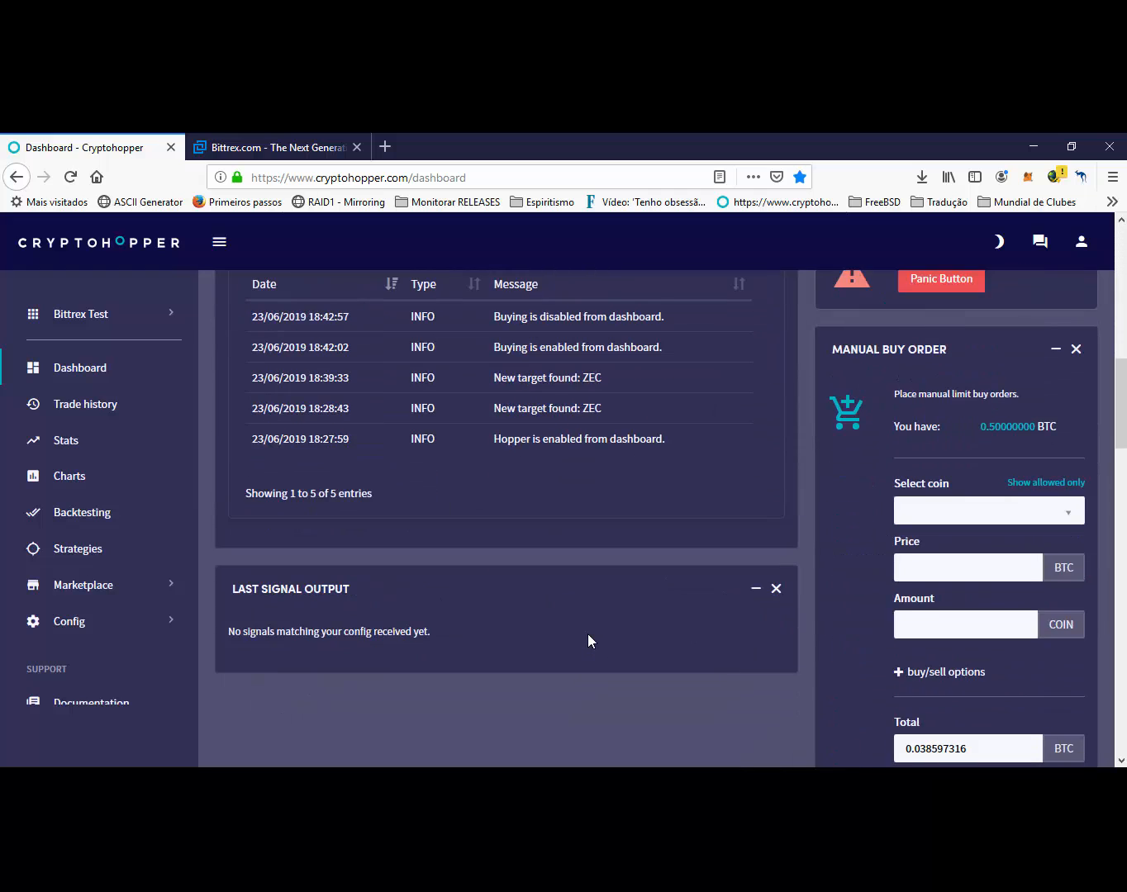
scroll(588, 636, up, 2)
scroll(588, 635, up, 5)
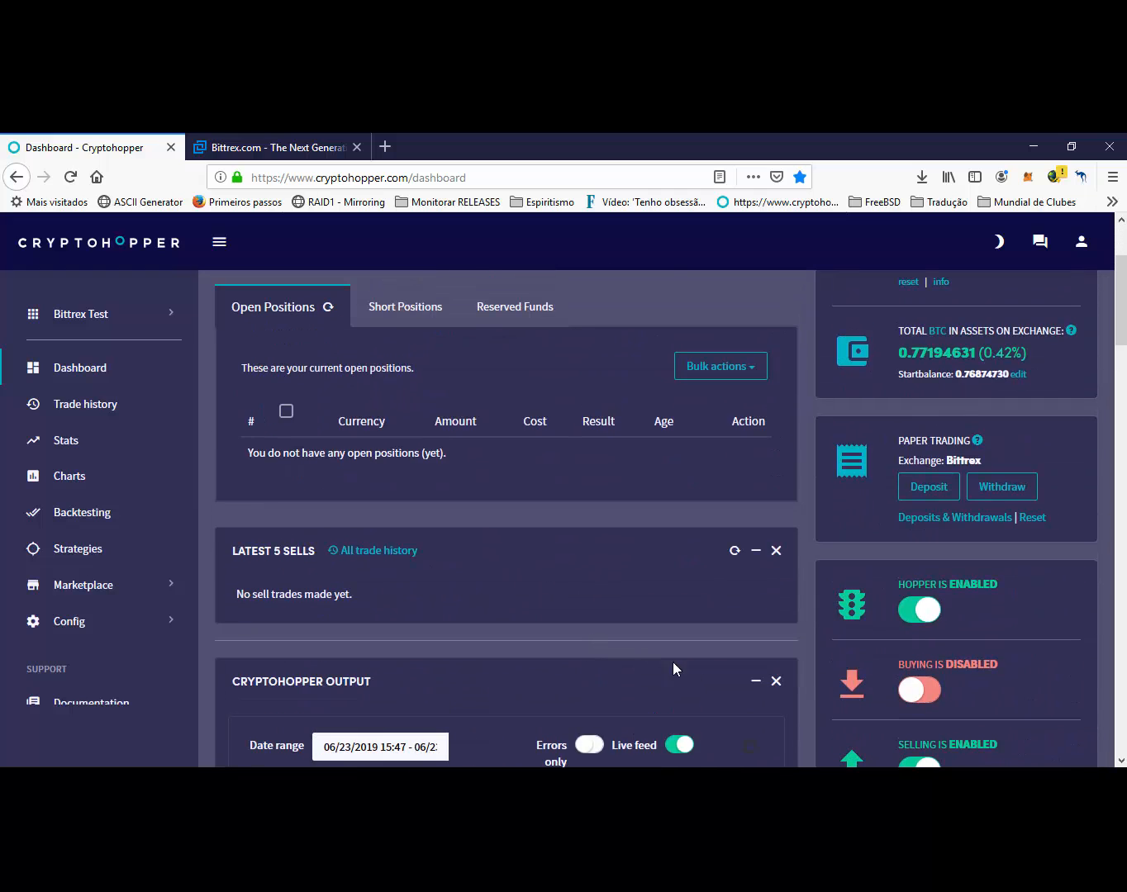
click(927, 691)
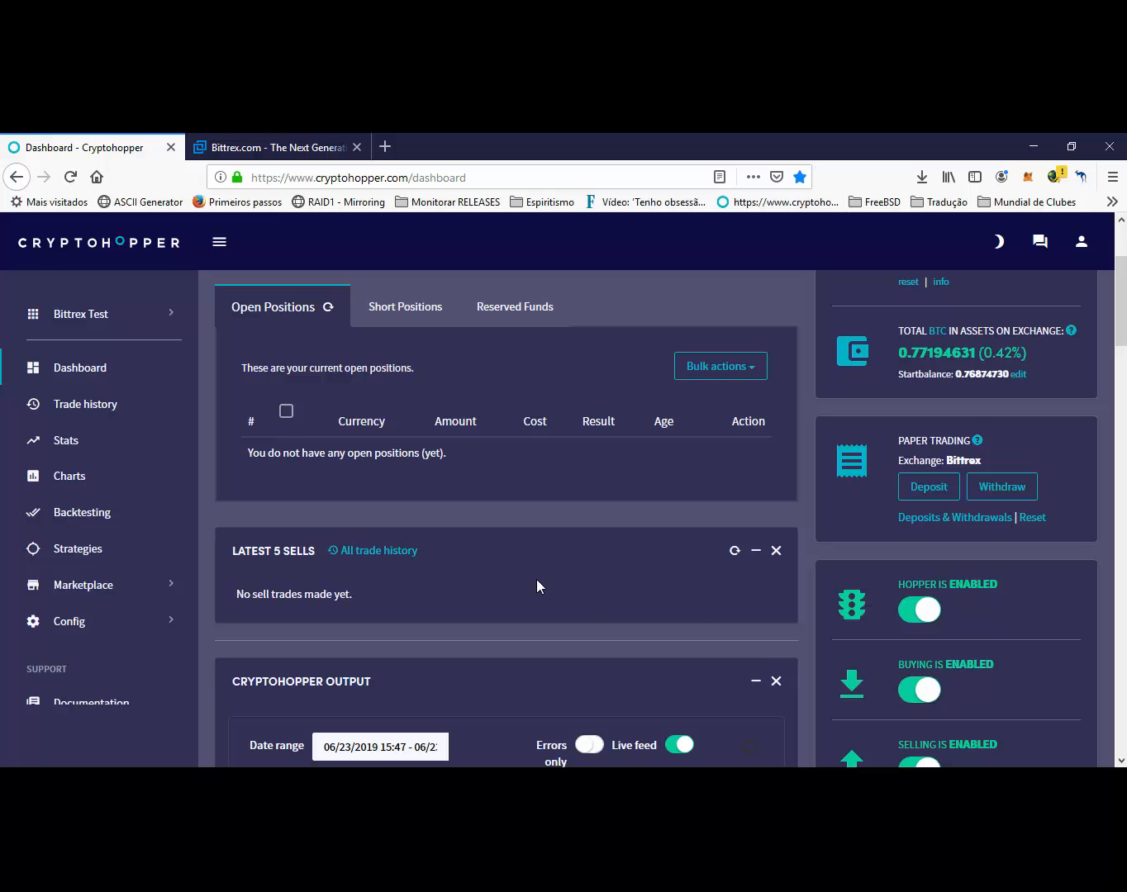
- Examine the dashboard's Cryptohopper output log, last signal output and current target indicators
scroll(536, 579, down, 10)
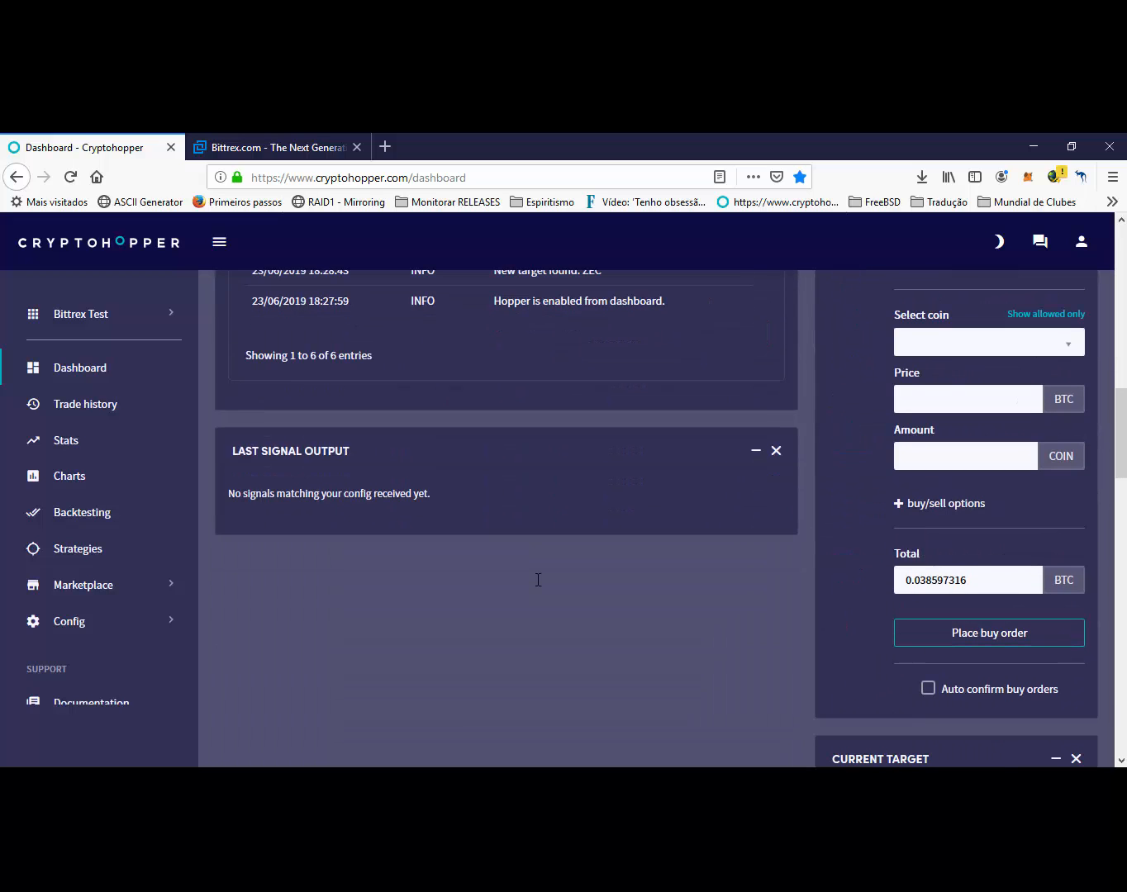
scroll(539, 579, up, 4)
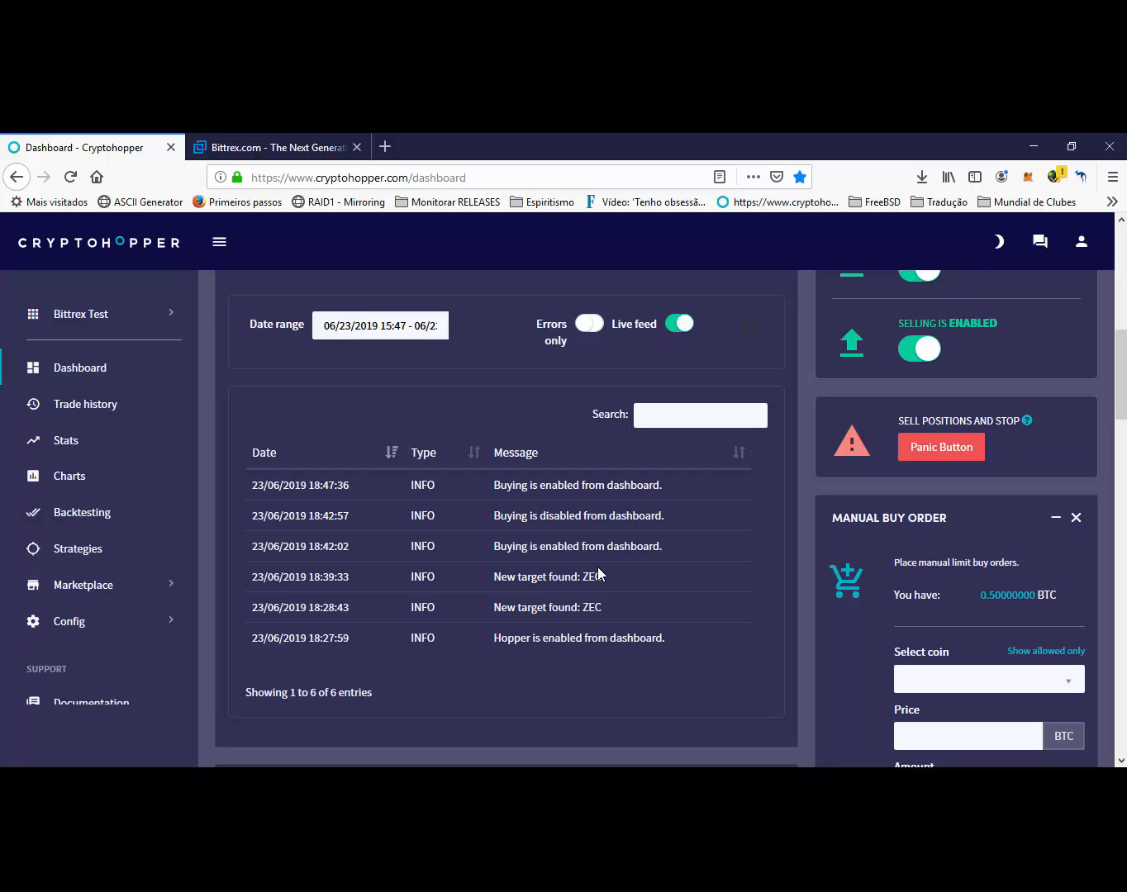
scroll(598, 570, down, 8)
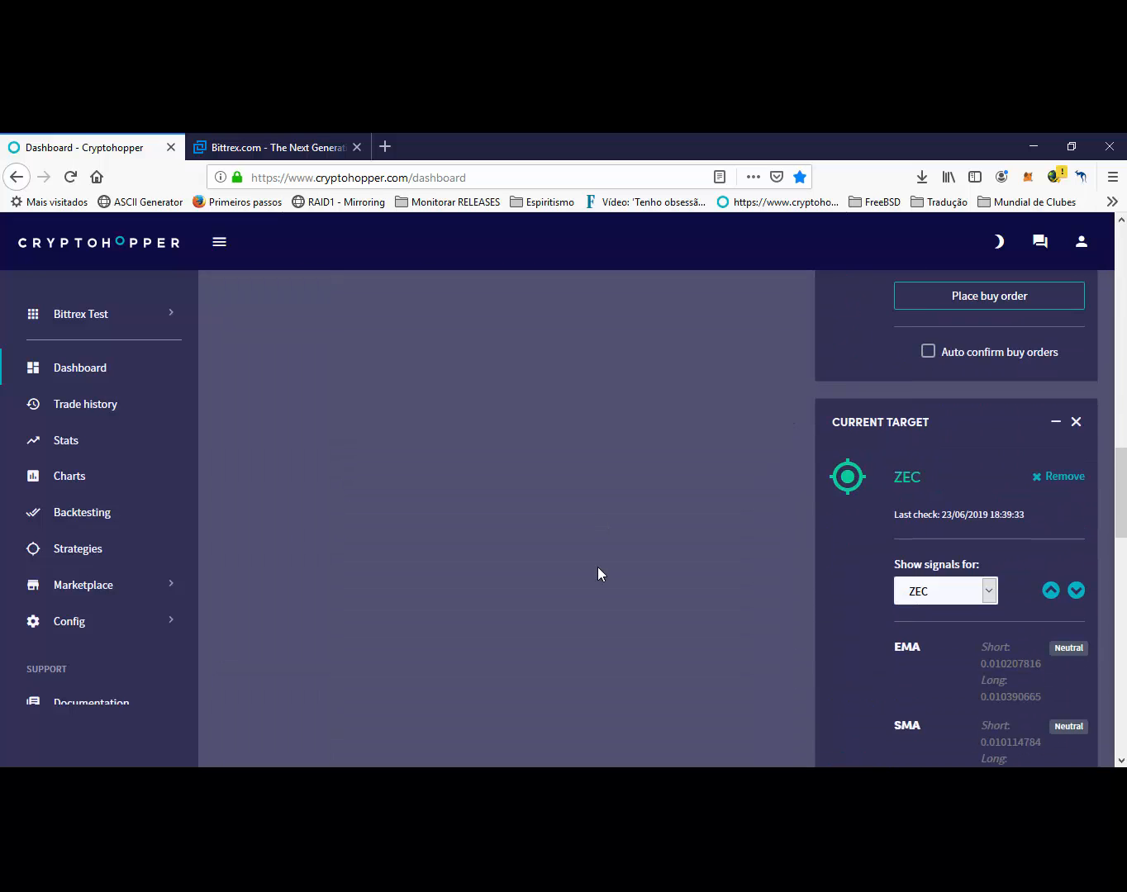
scroll(598, 570, down, 1)
scroll(598, 570, up, 8)
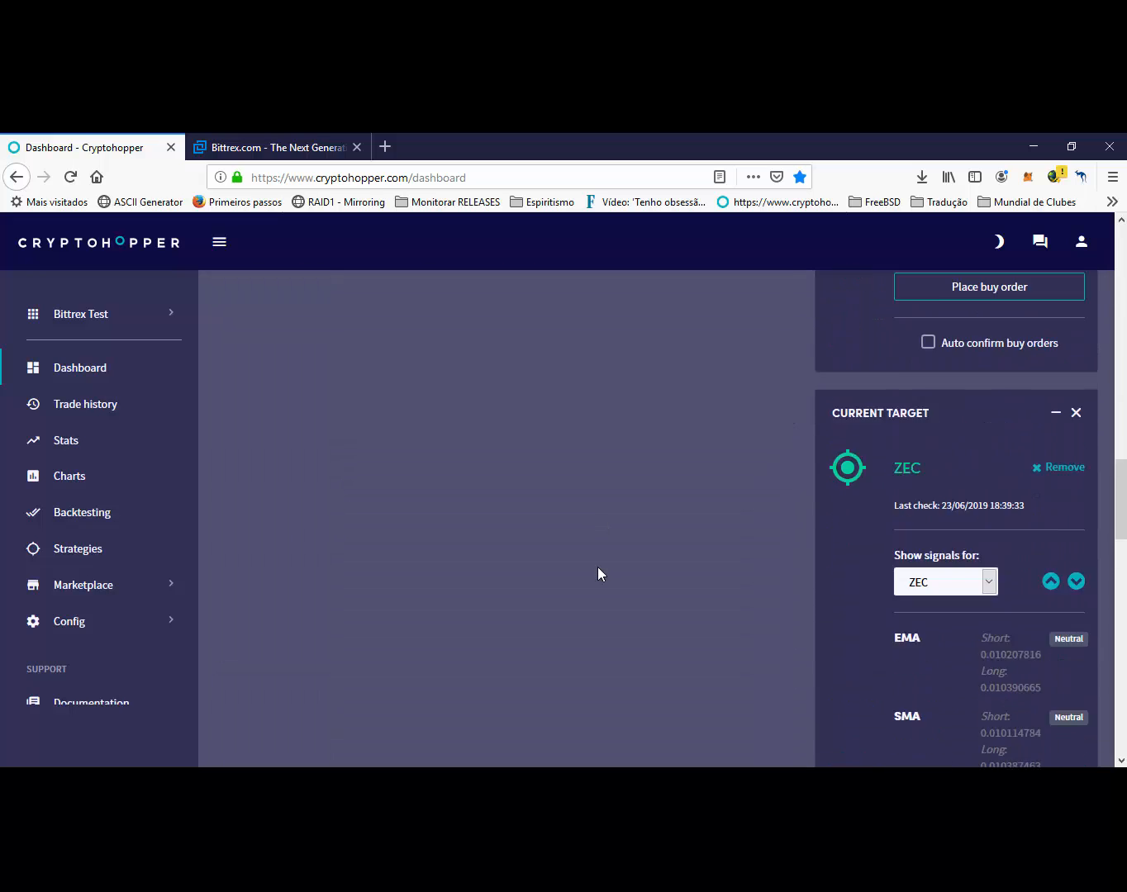
scroll(597, 566, down, 9)
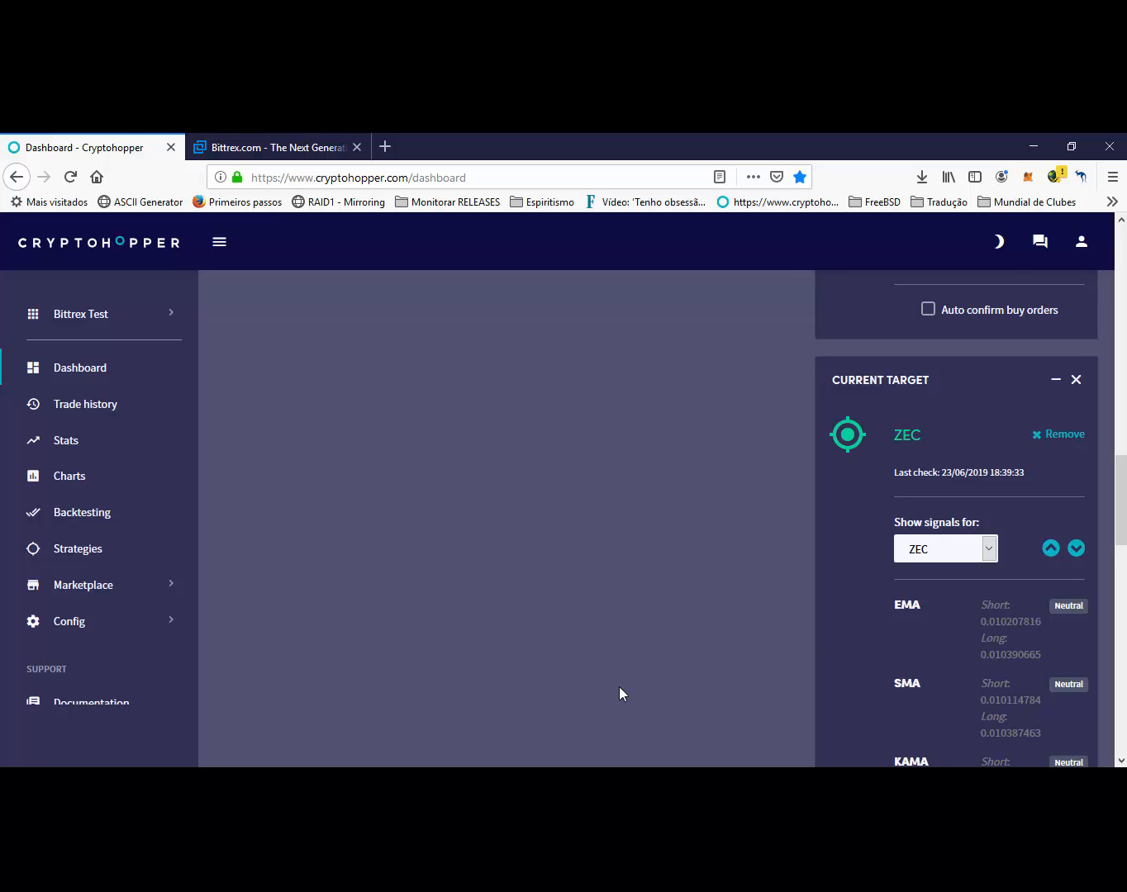
scroll(623, 692, up, 5)
scroll(623, 693, down, 4)
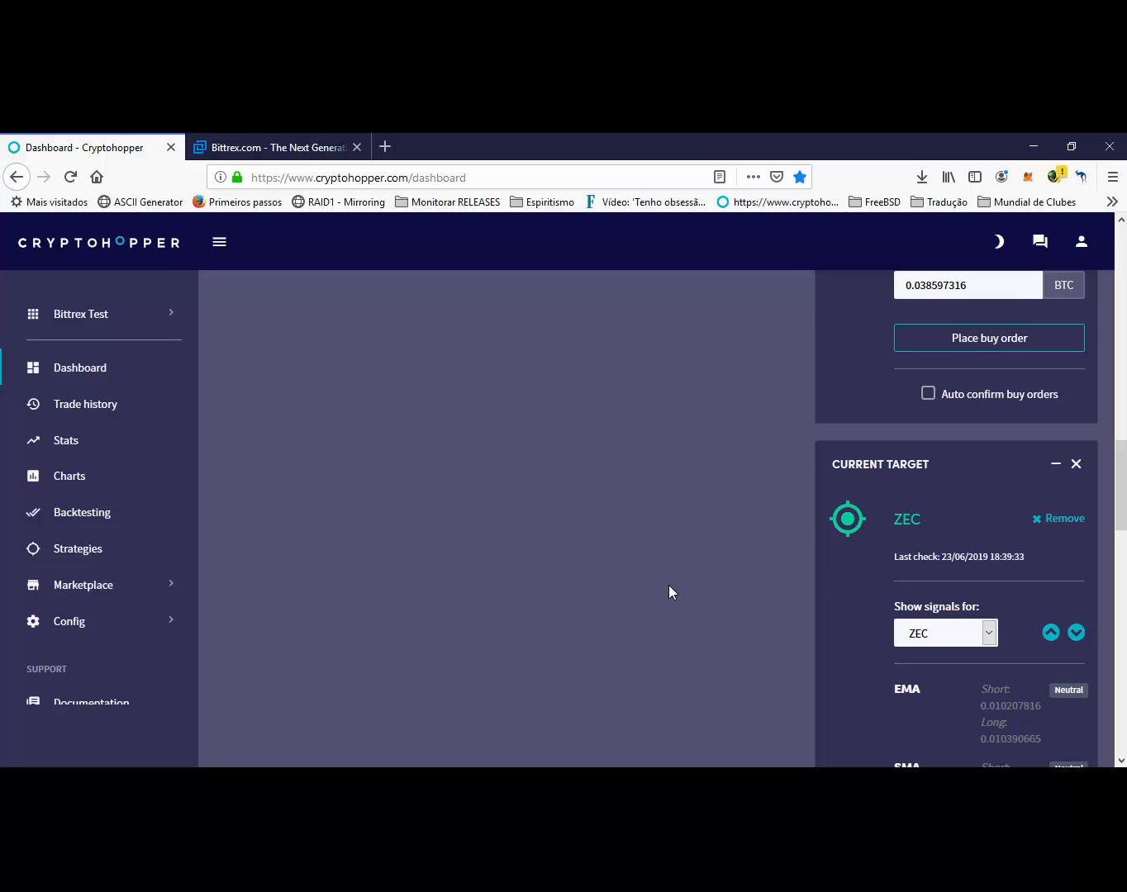
scroll(669, 584, up, 6)
scroll(669, 585, down, 6)
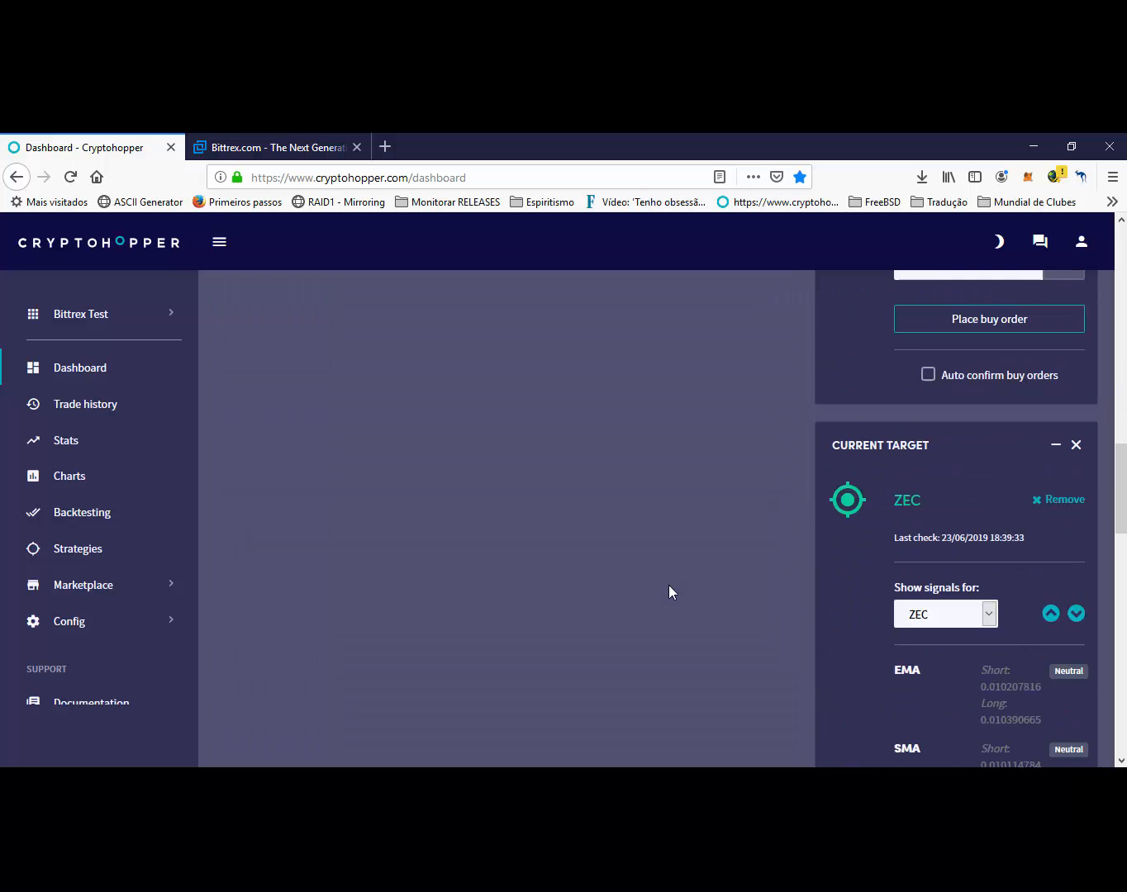
scroll(668, 585, down, 1)
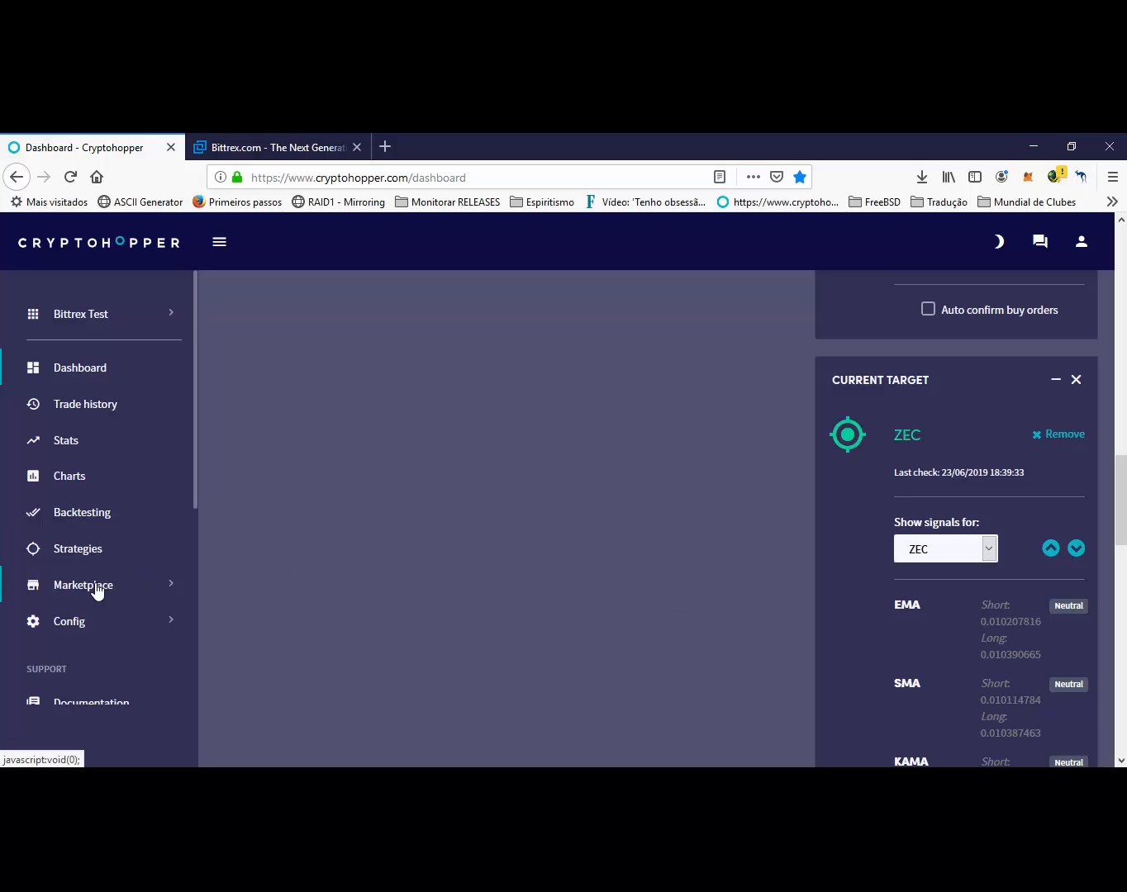
- Enable trailing stop-buy in the hopper's base configuration and set its percentage to 0.1
click(81, 631)
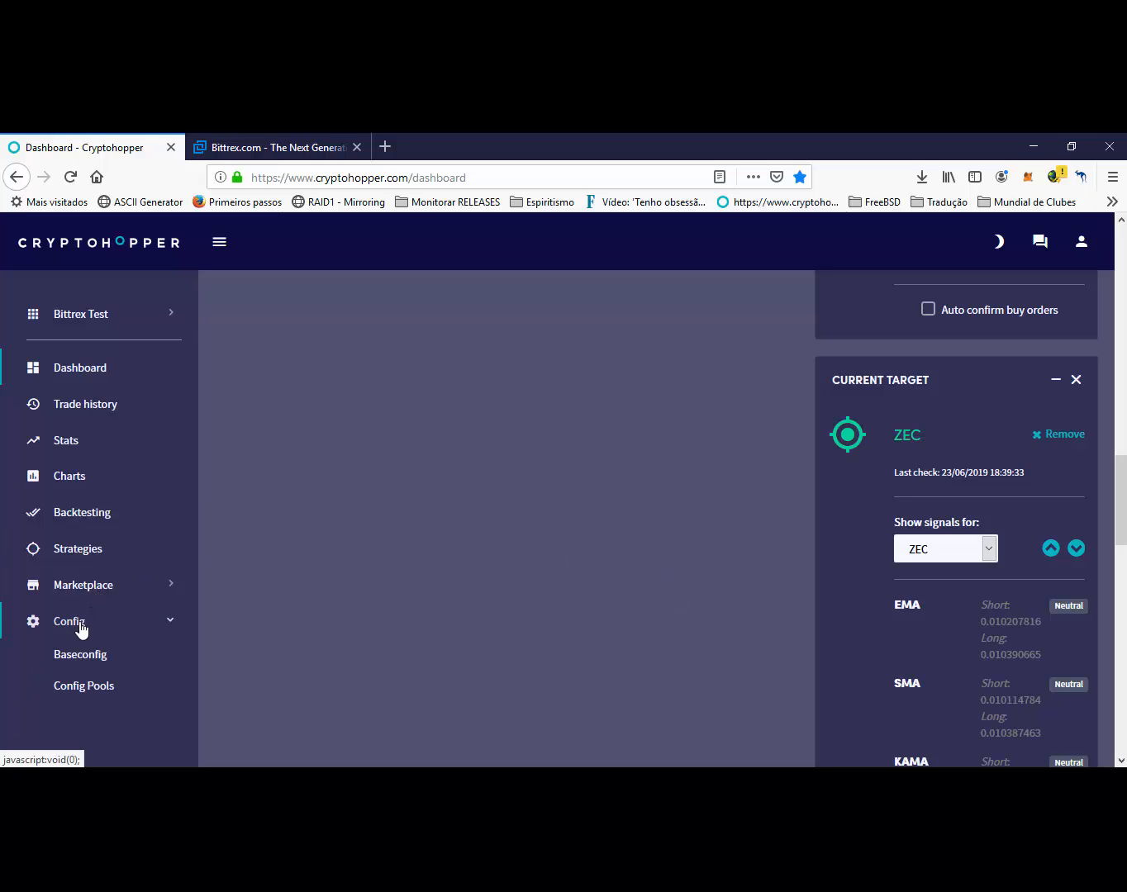
click(89, 661)
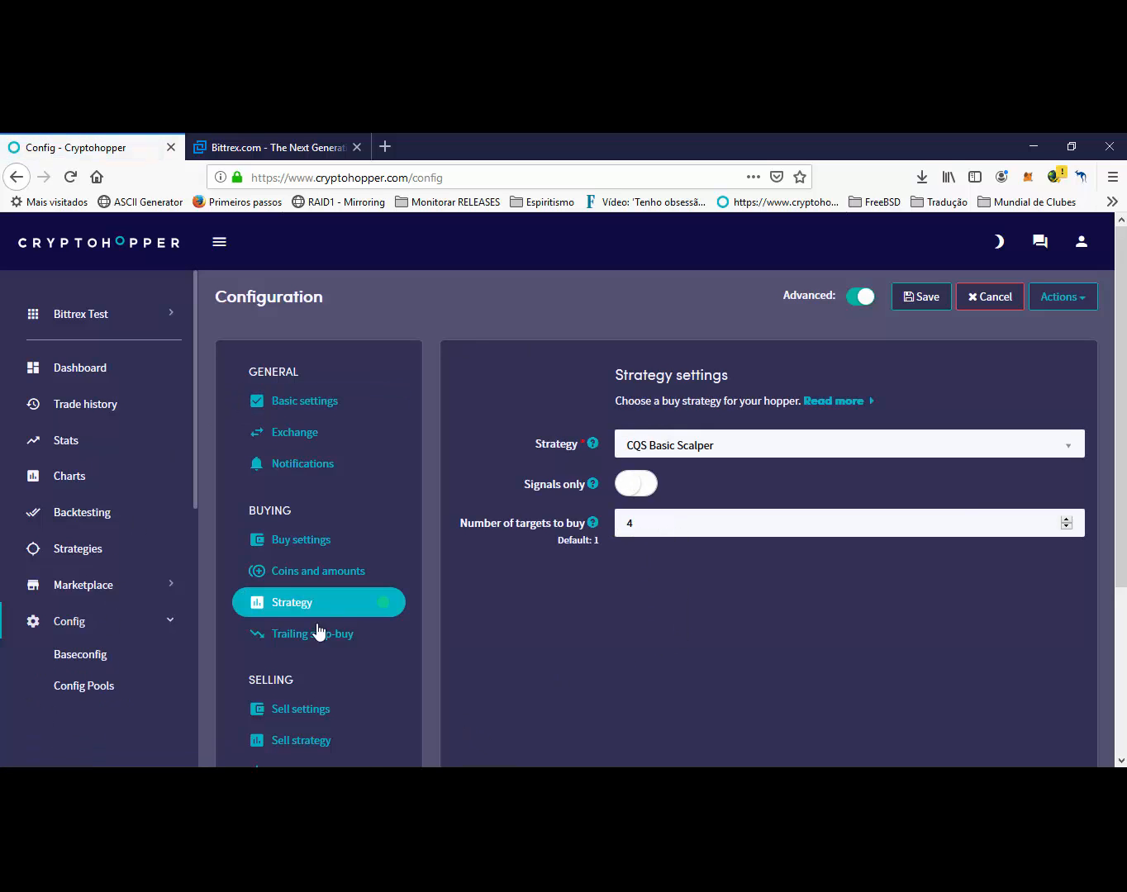
click(302, 642)
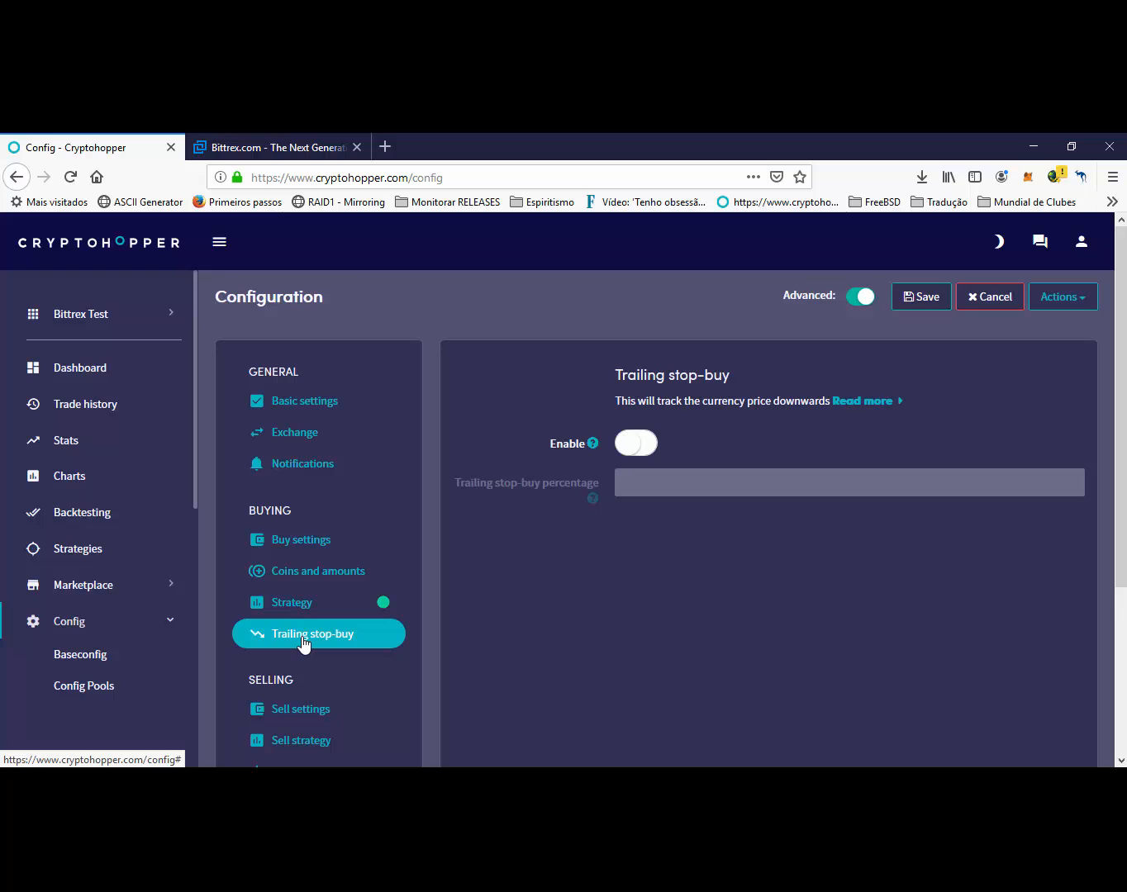
click(633, 445)
click(639, 480)
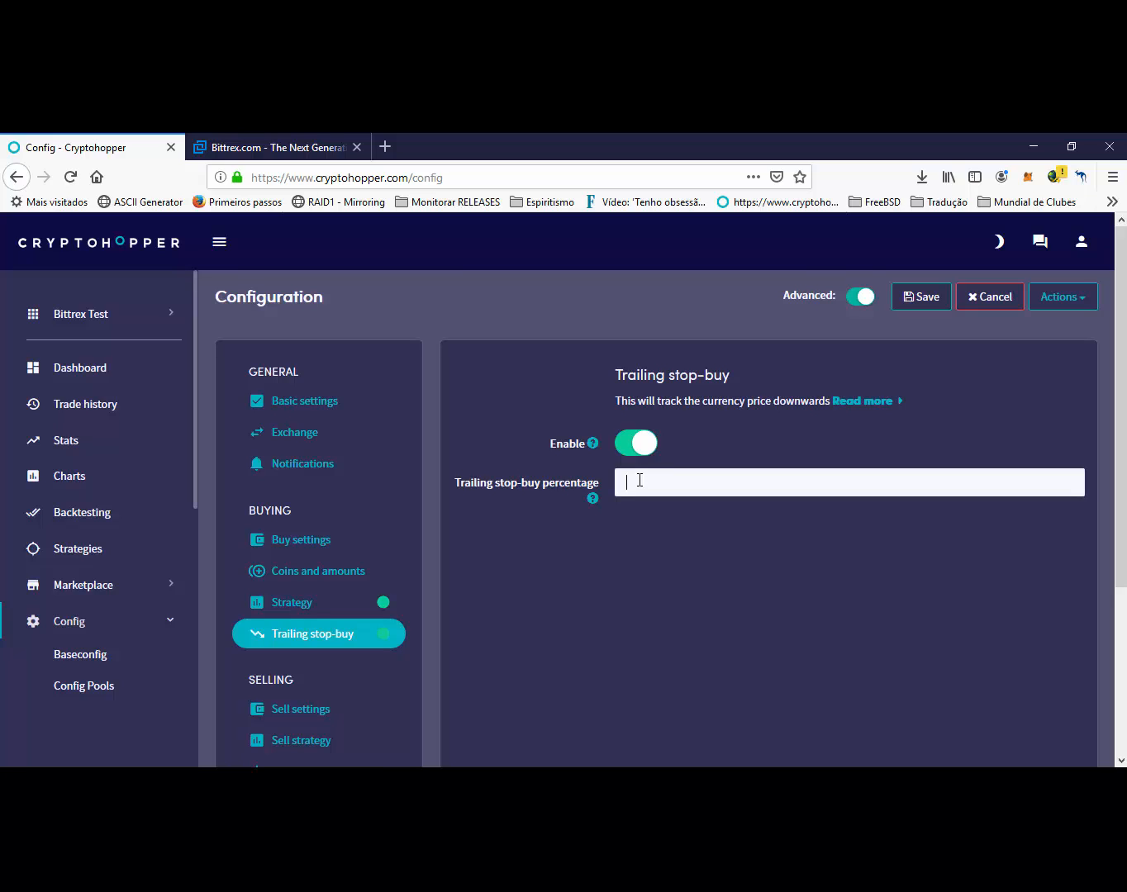
text(0.1)
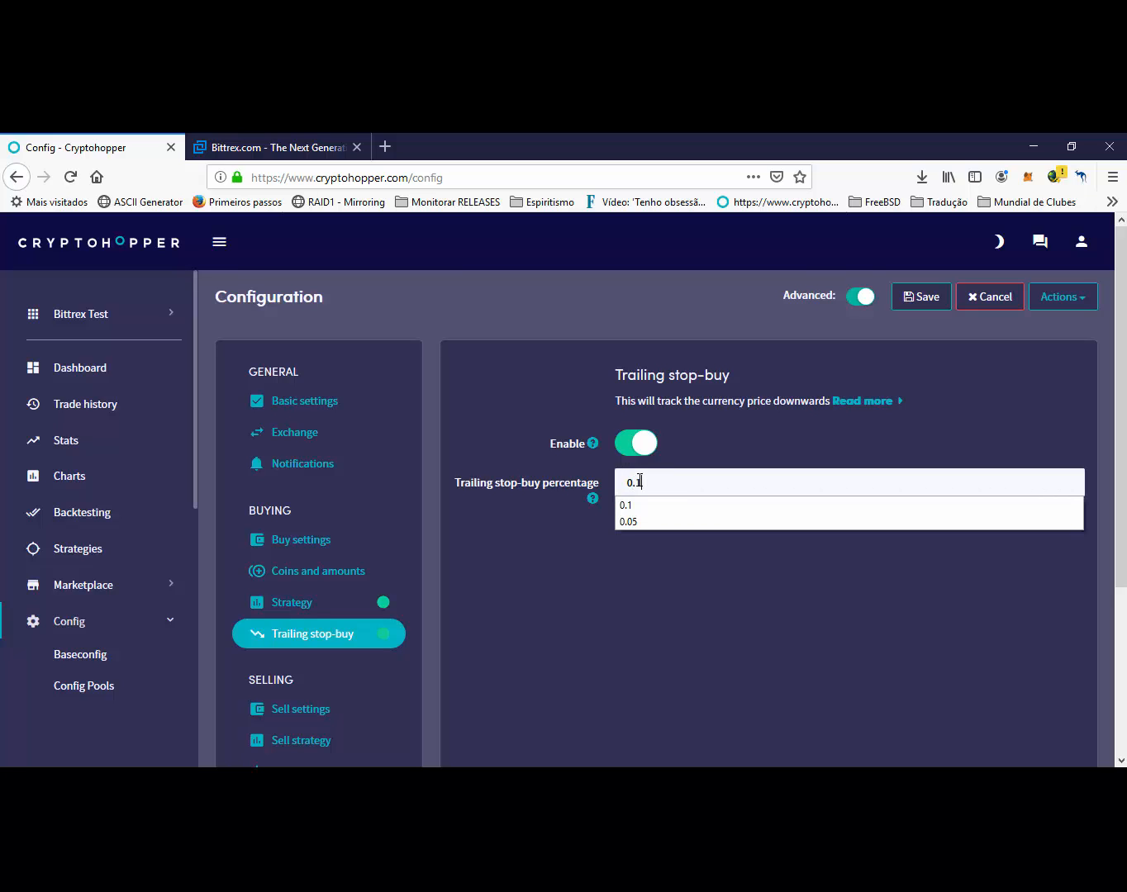
click(713, 449)
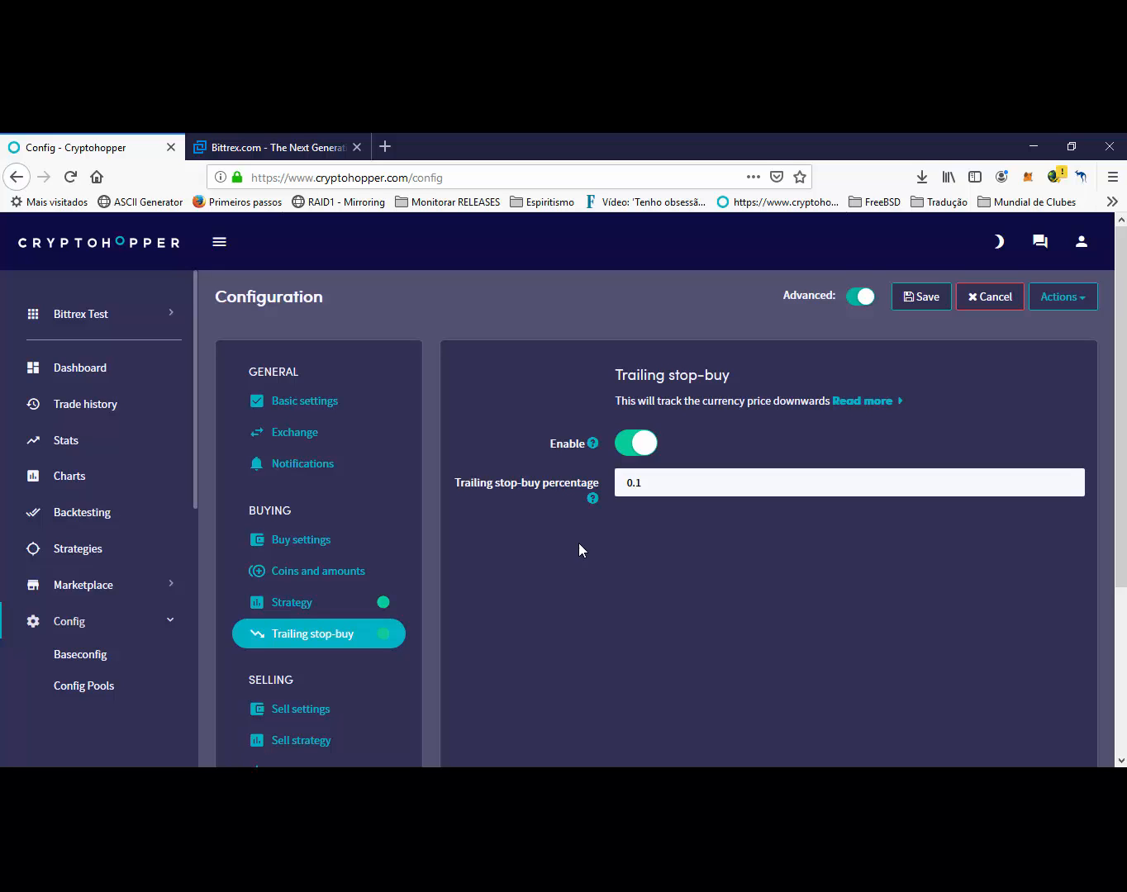
- Save the hopper configuration with the trailing stop-buy settings and acknowledge the coin limit notice
click(922, 314)
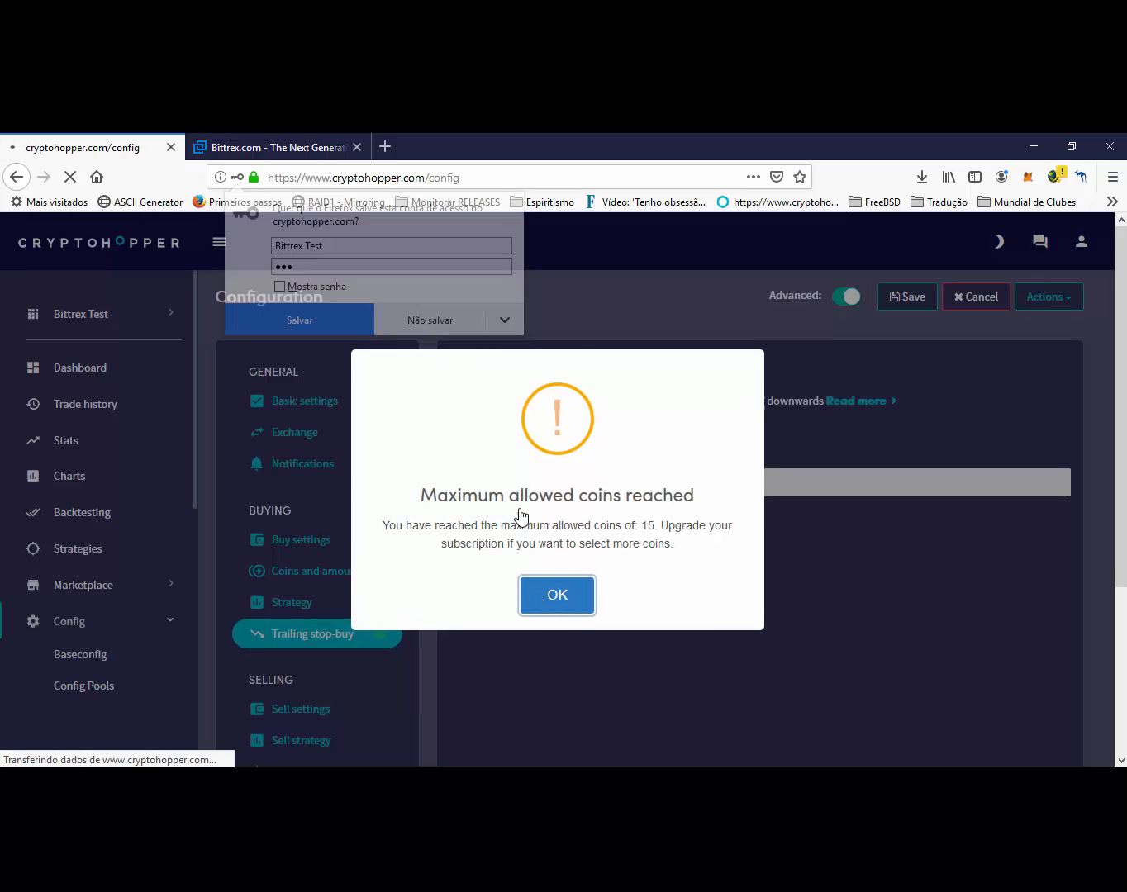
click(562, 596)
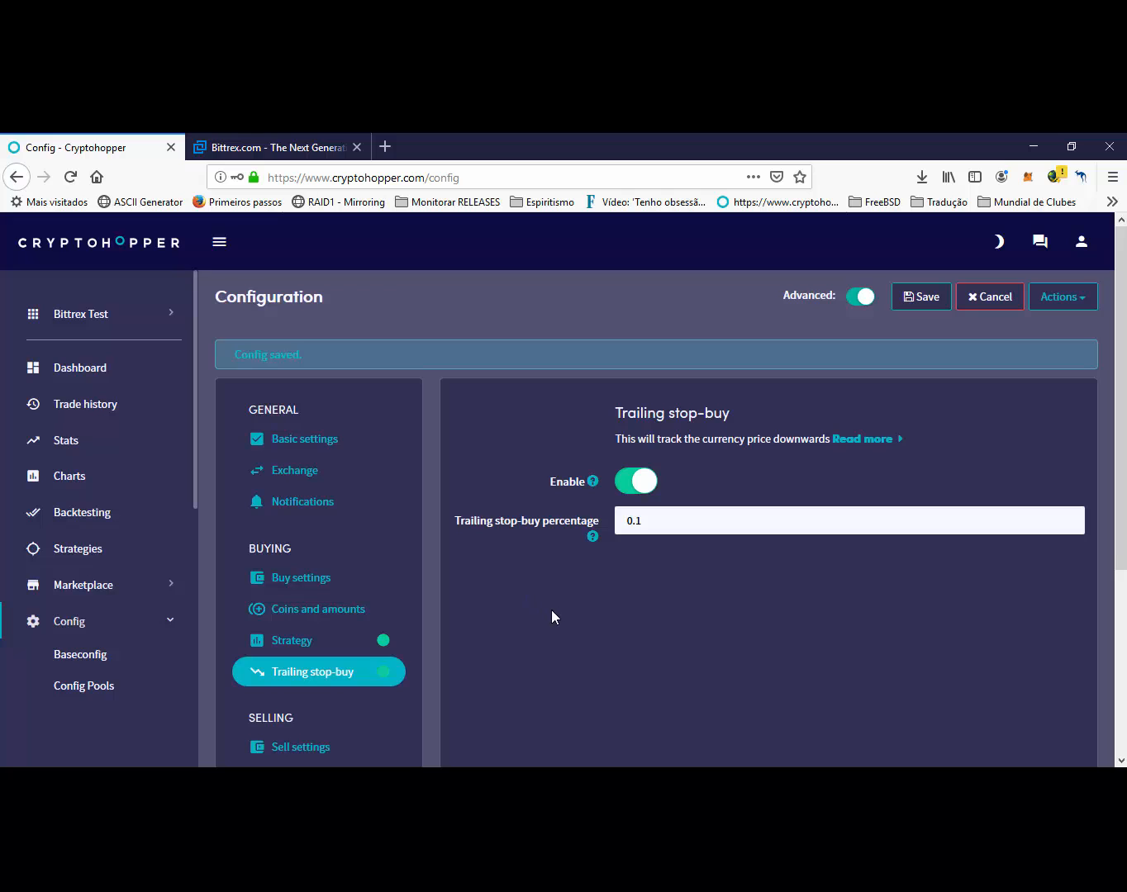
- Enable trailing stop-loss in the hopper's selling configuration
scroll(391, 727, down, 3)
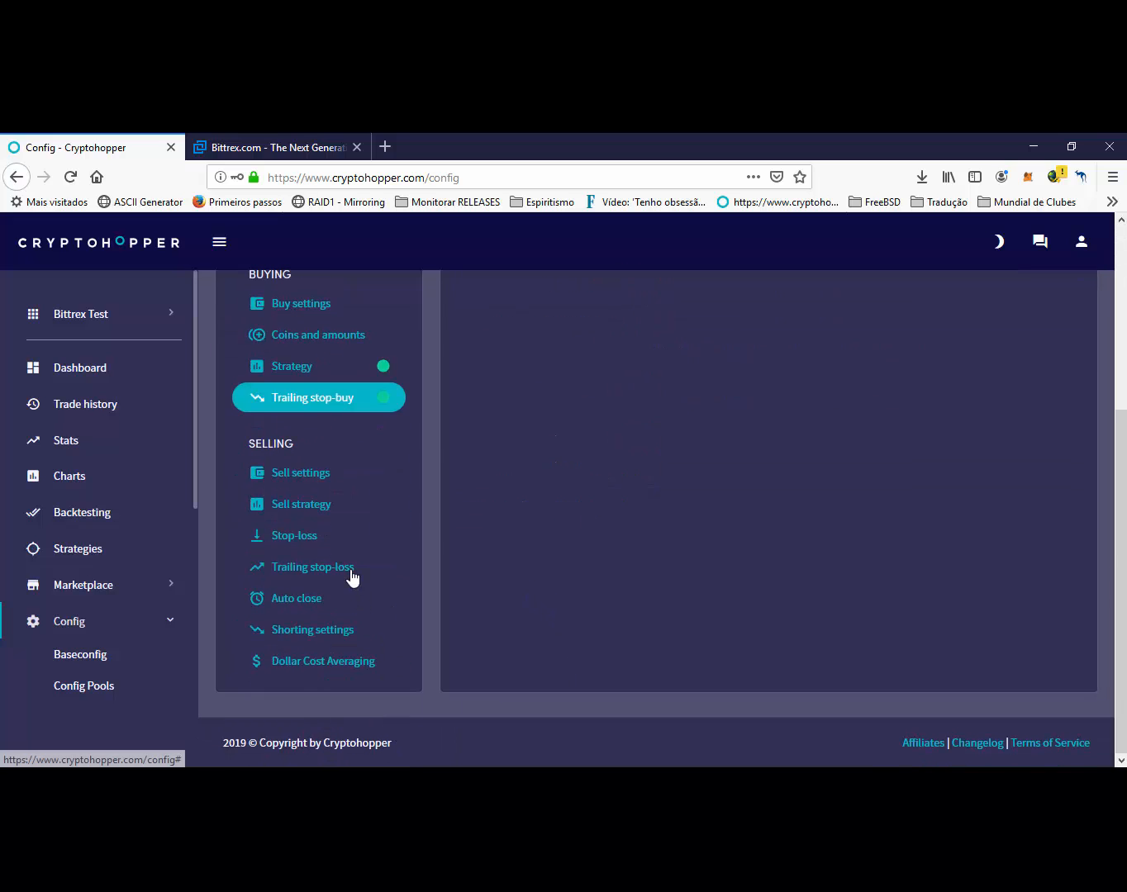
click(351, 575)
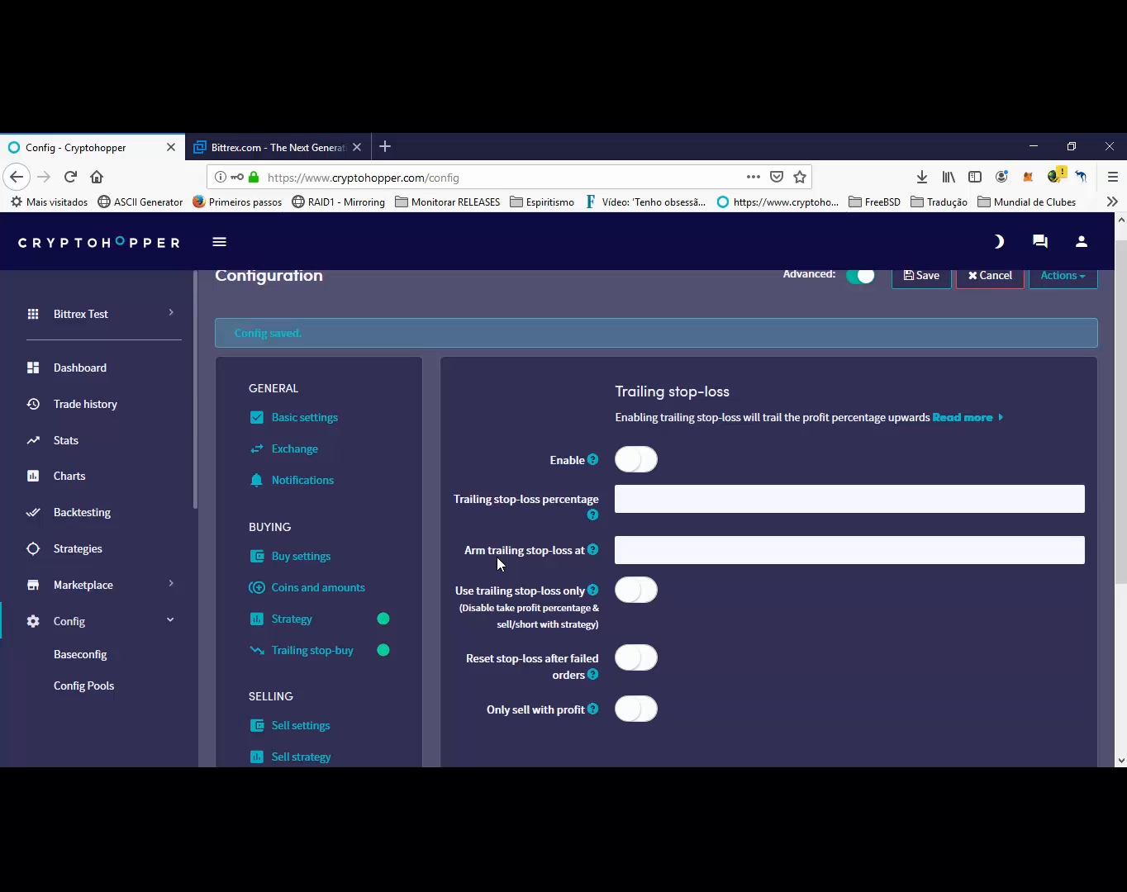
click(642, 462)
click(644, 549)
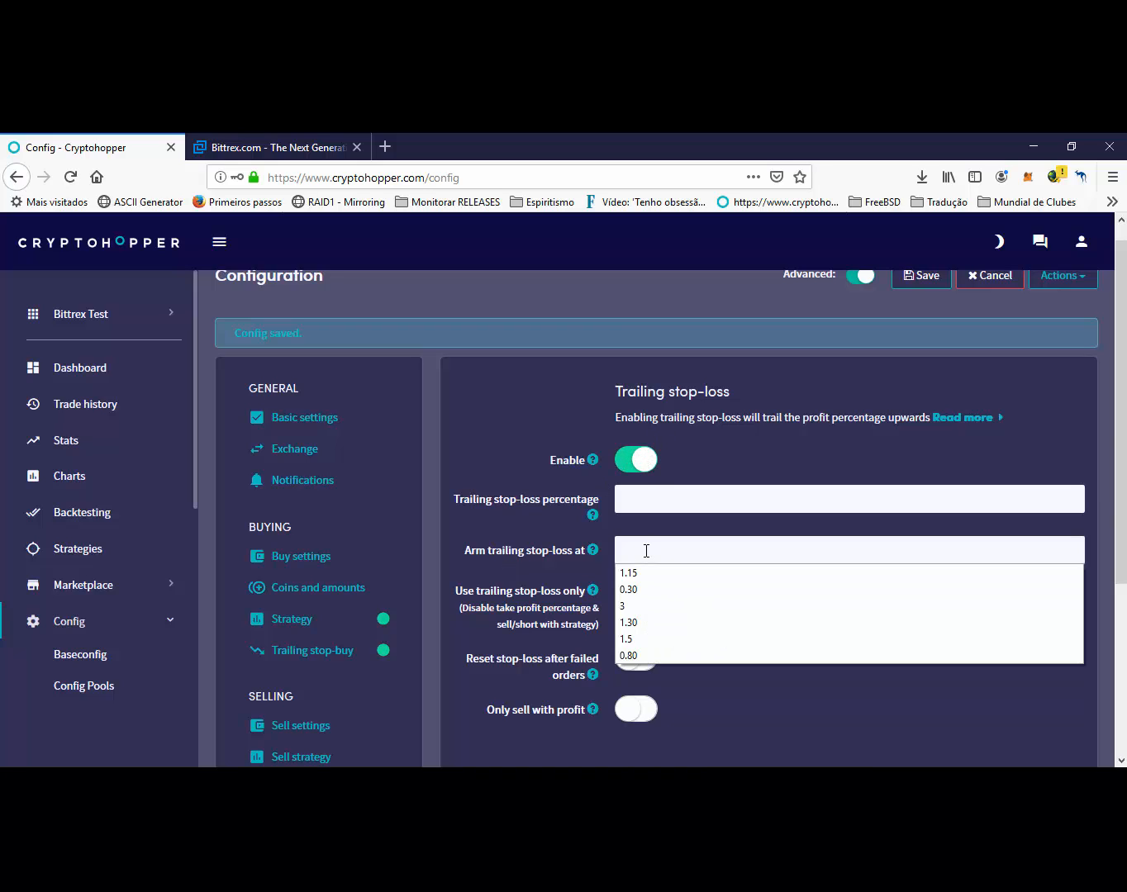
click(639, 498)
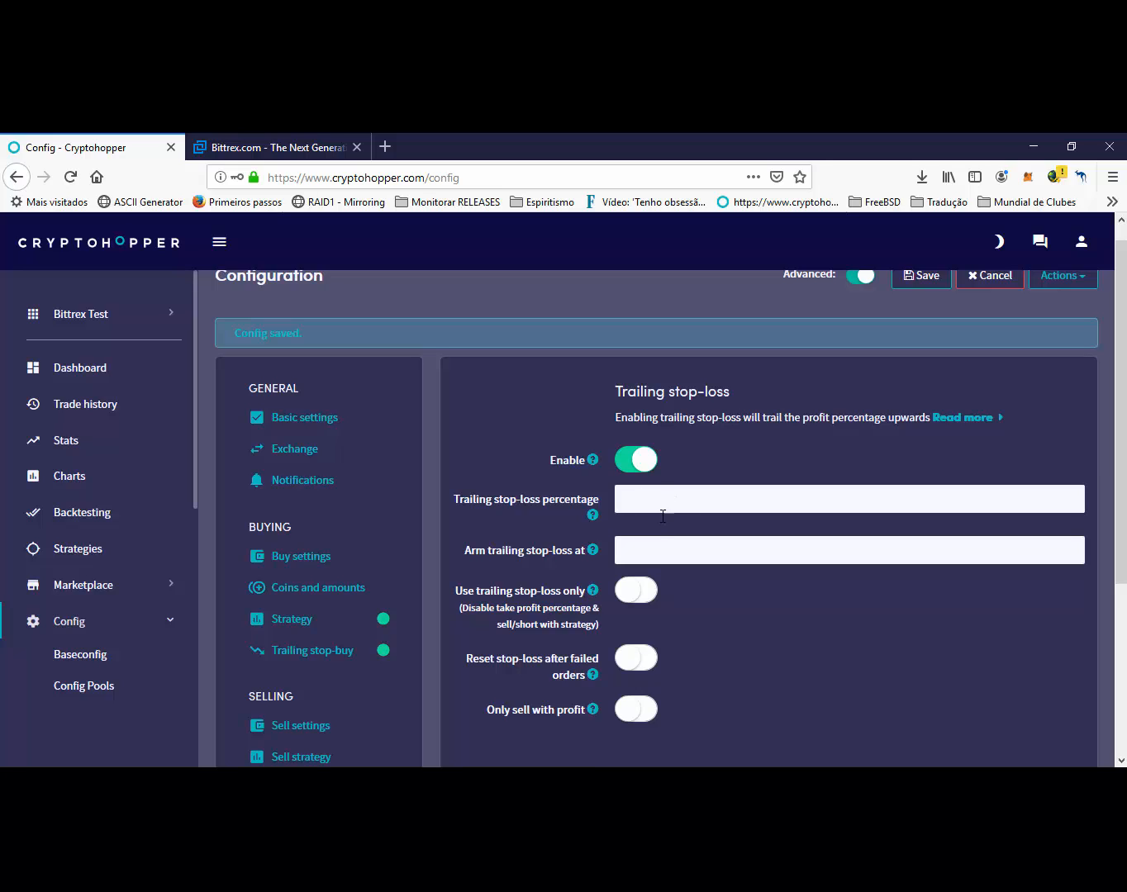
click(652, 550)
click(662, 492)
click(637, 550)
click(643, 499)
click(647, 553)
click(651, 509)
click(646, 548)
click(646, 499)
click(639, 542)
click(638, 499)
click(639, 551)
click(636, 505)
click(635, 554)
click(629, 502)
click(633, 552)
click(634, 495)
click(639, 545)
click(641, 493)
- Arm the trailing stop-loss at 1.3 and set its percentage to 0.5
click(660, 548)
text(1.3)
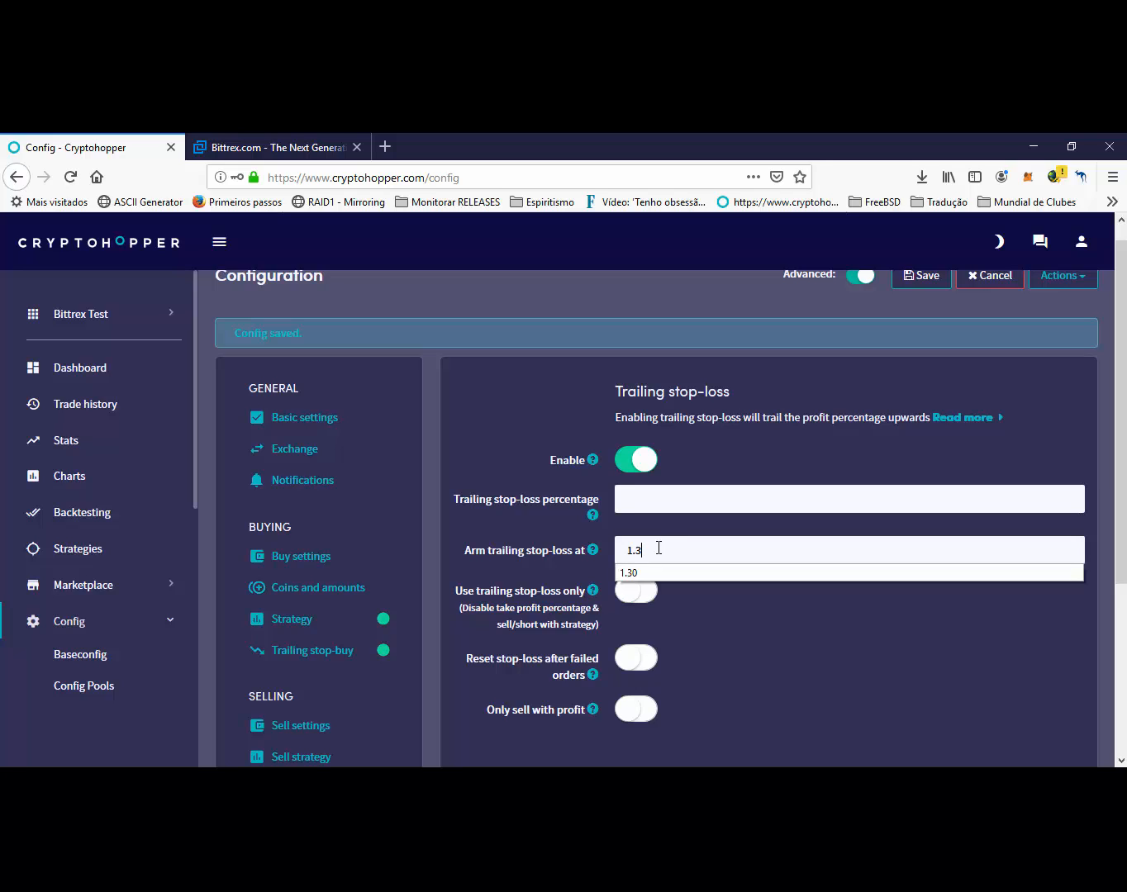
click(660, 500)
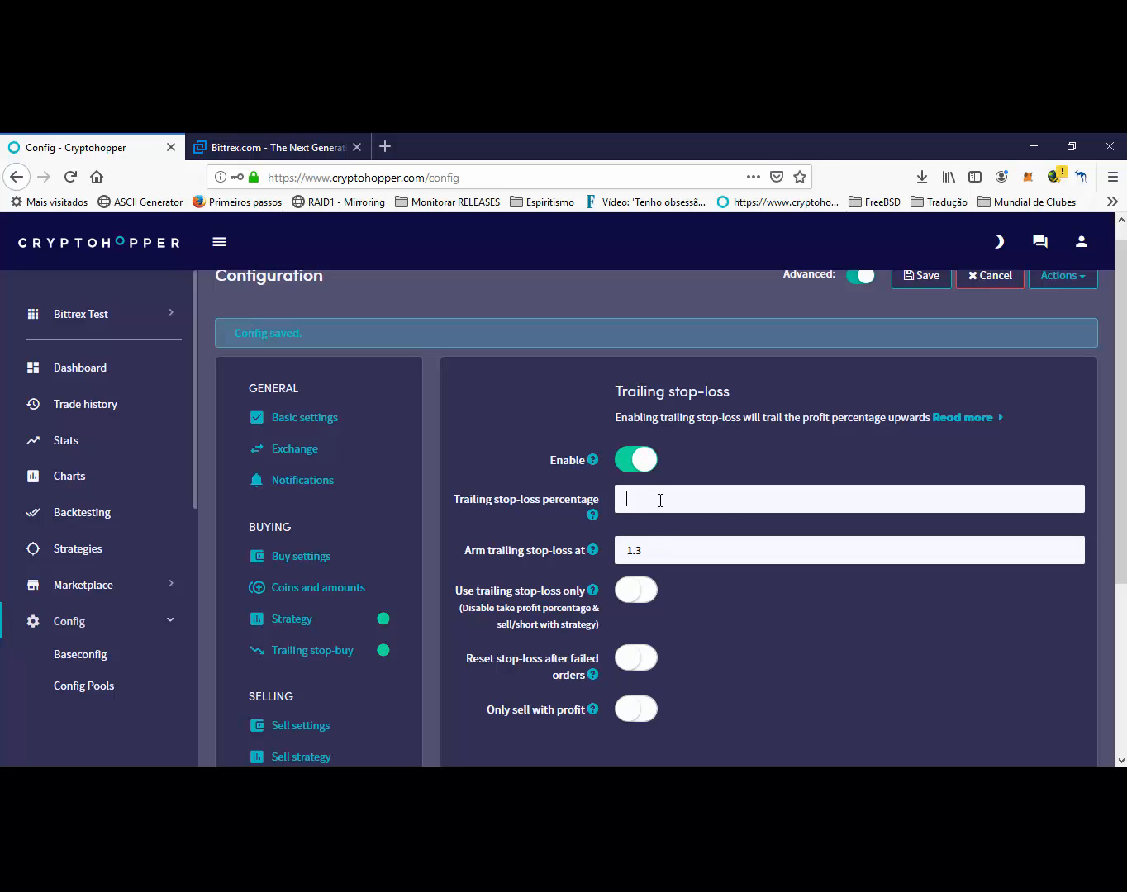
text(0.)
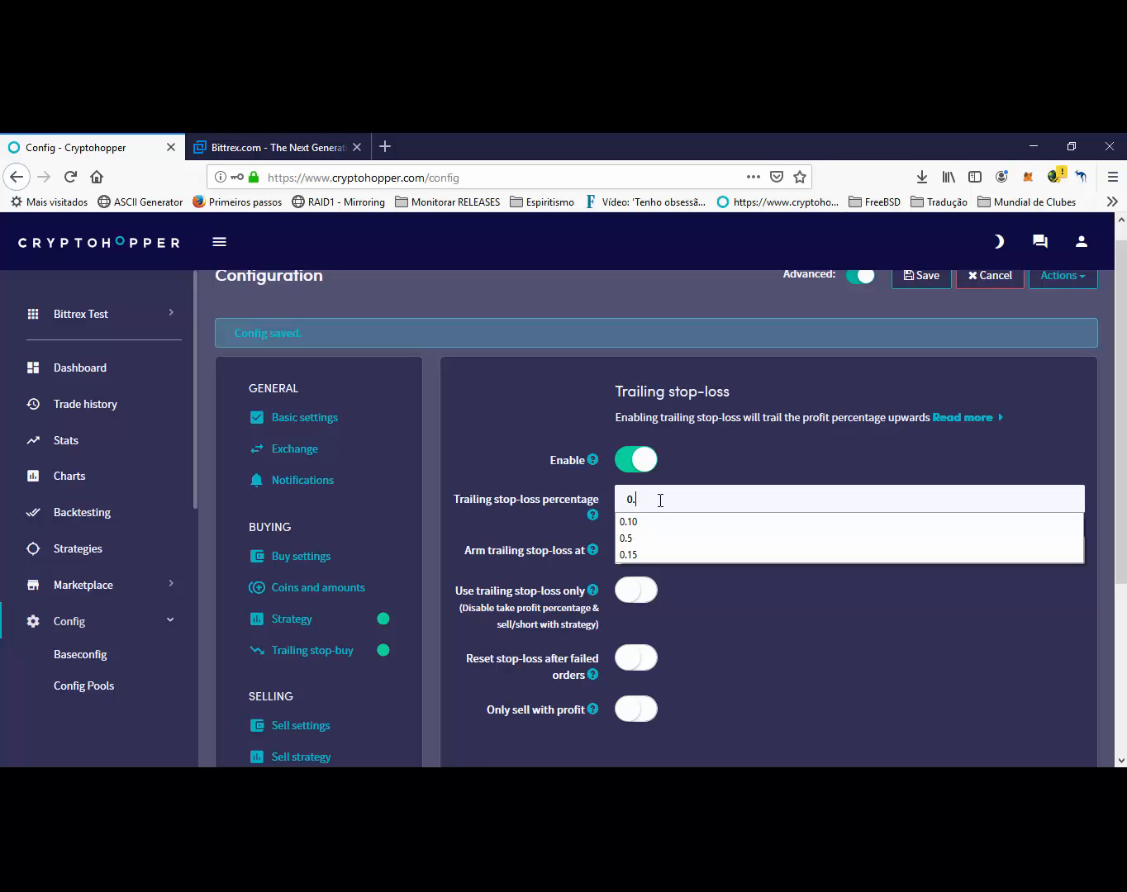
text(5)
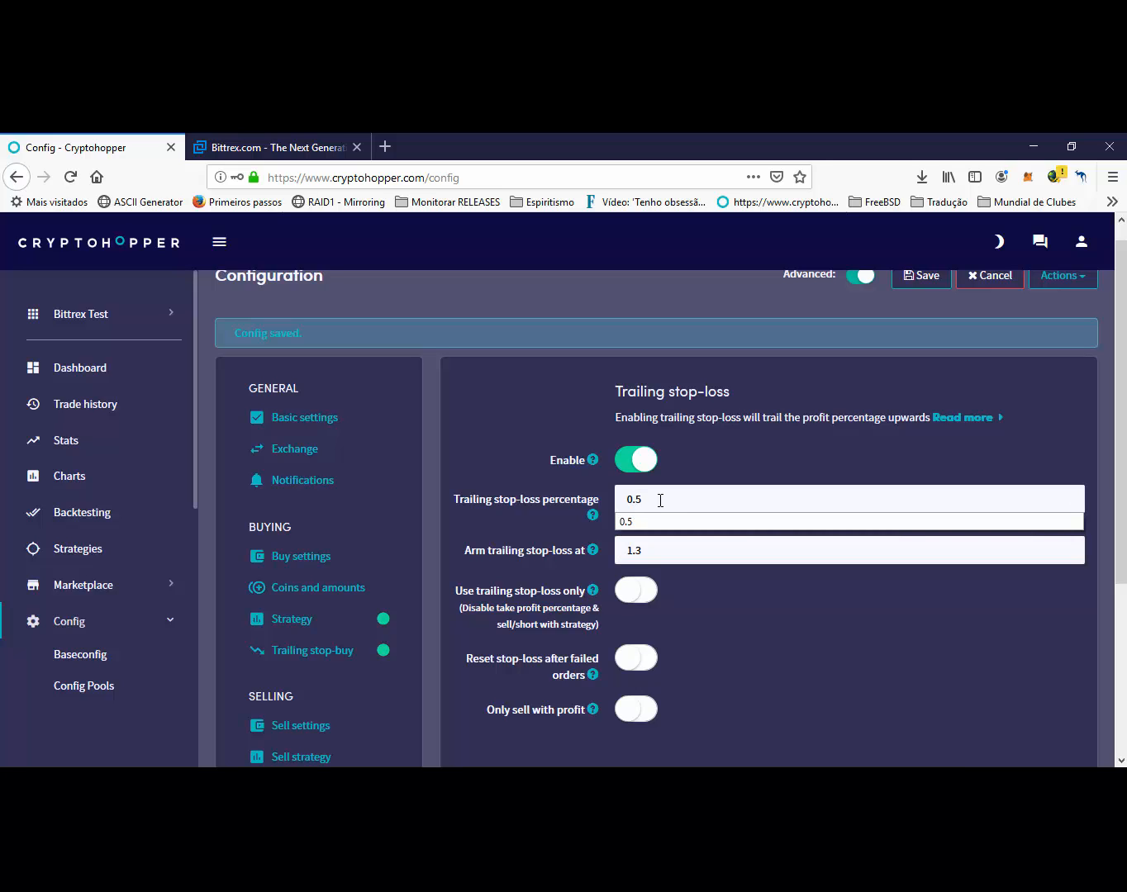
click(706, 522)
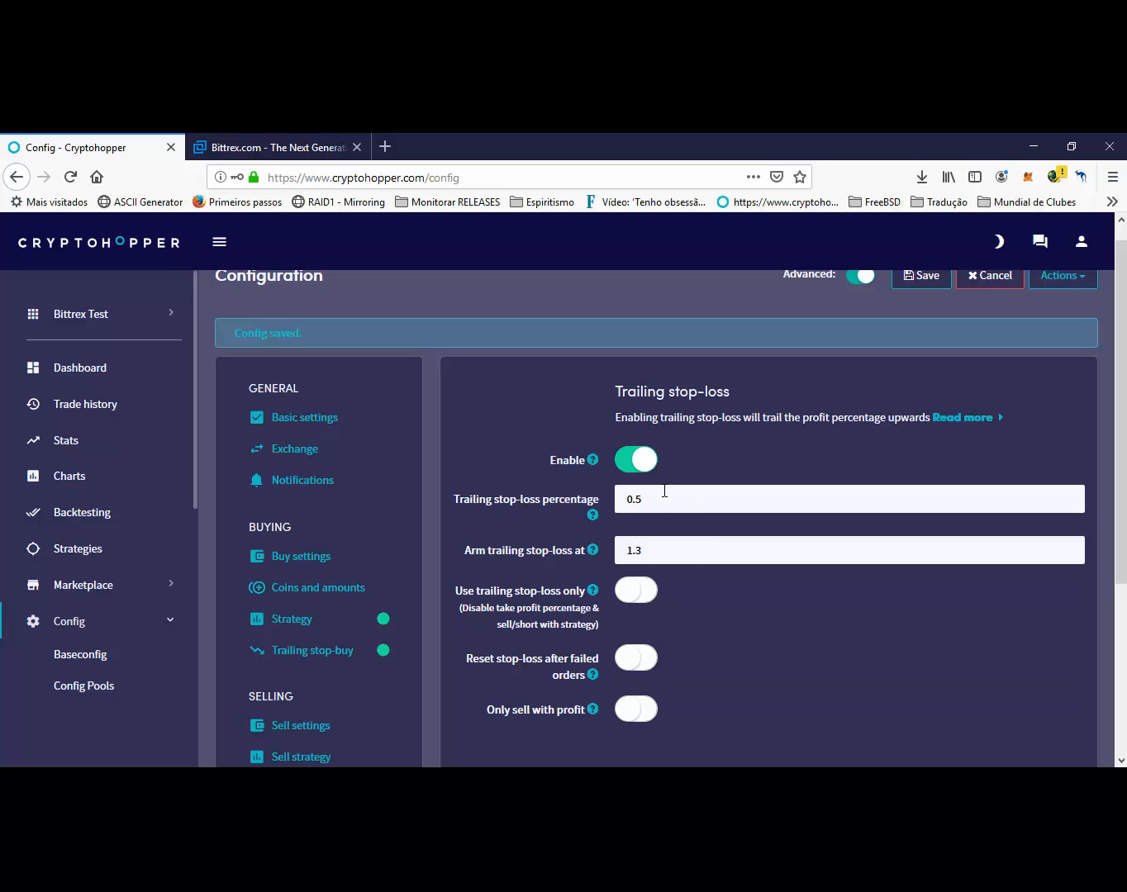
- Try a trailing stop-loss armed at 5 with a trailing percentage of 2
click(651, 551)
click(626, 501)
click(662, 548)
drag(672, 538, 595, 547)
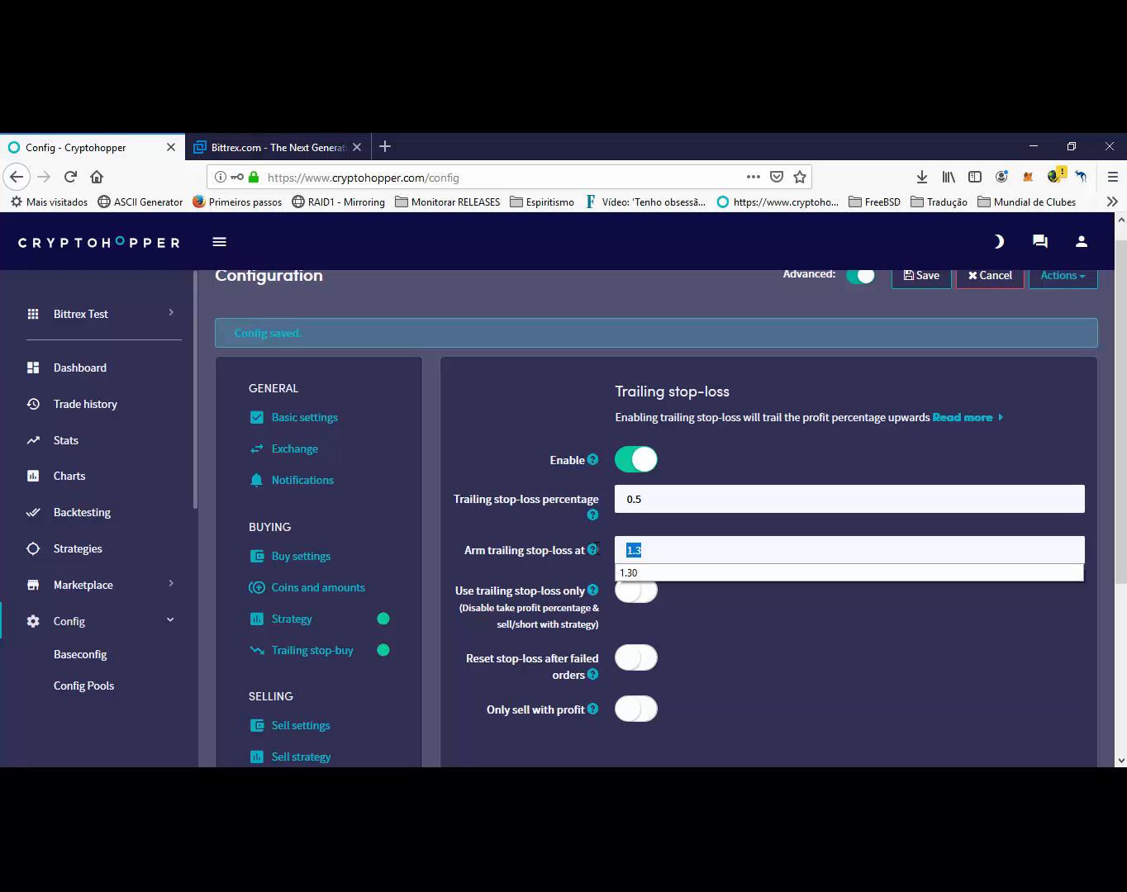
text(5)
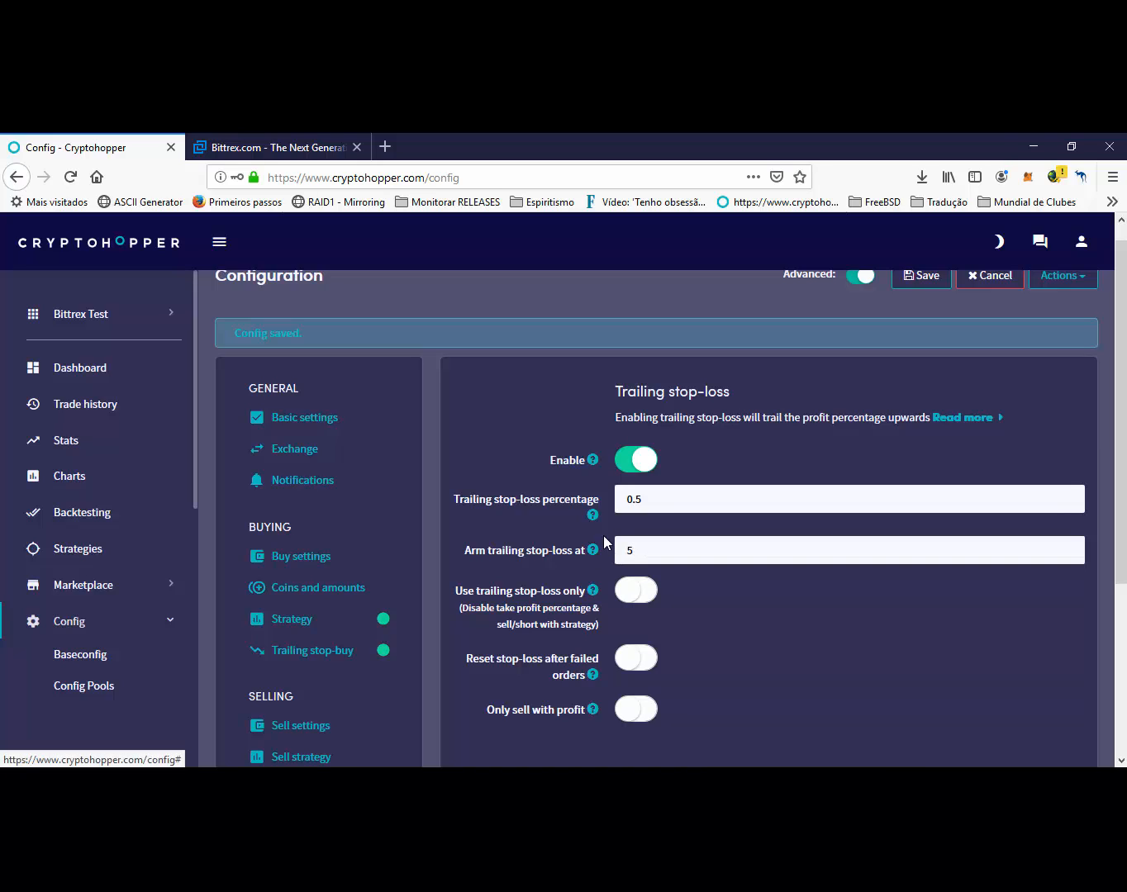
click(652, 501)
drag(651, 501, 604, 499)
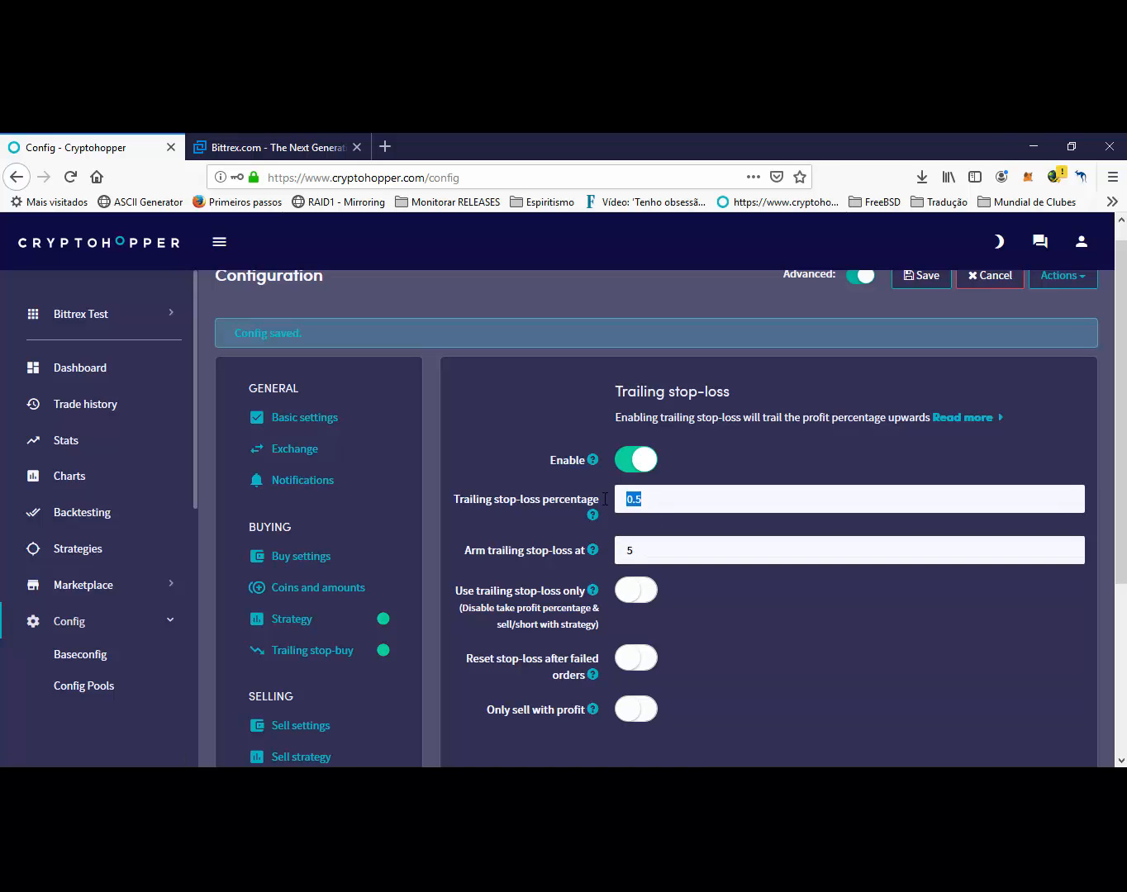
text(2)
click(704, 638)
- Return the trailing stop-loss to an arming value of 1.3 and a percentage of 0.5
drag(644, 550, 612, 543)
text(1.3)
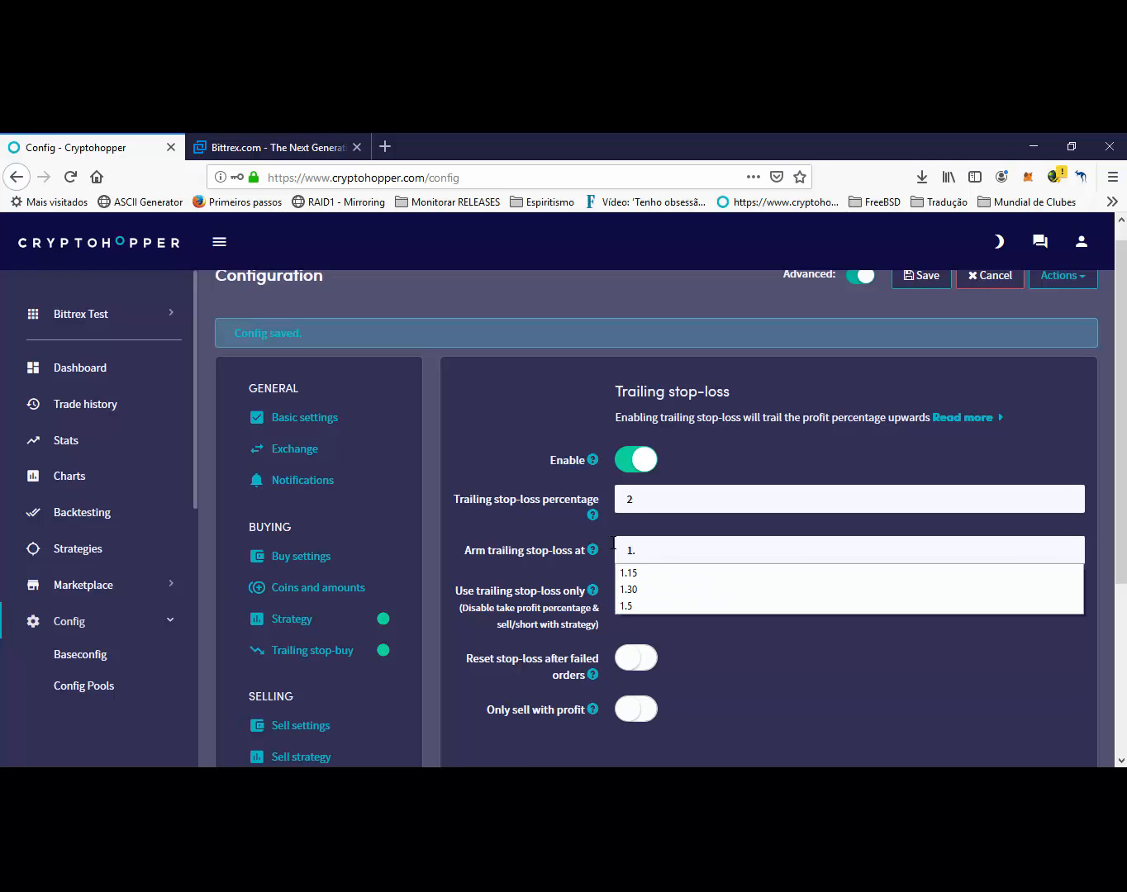
click(651, 498)
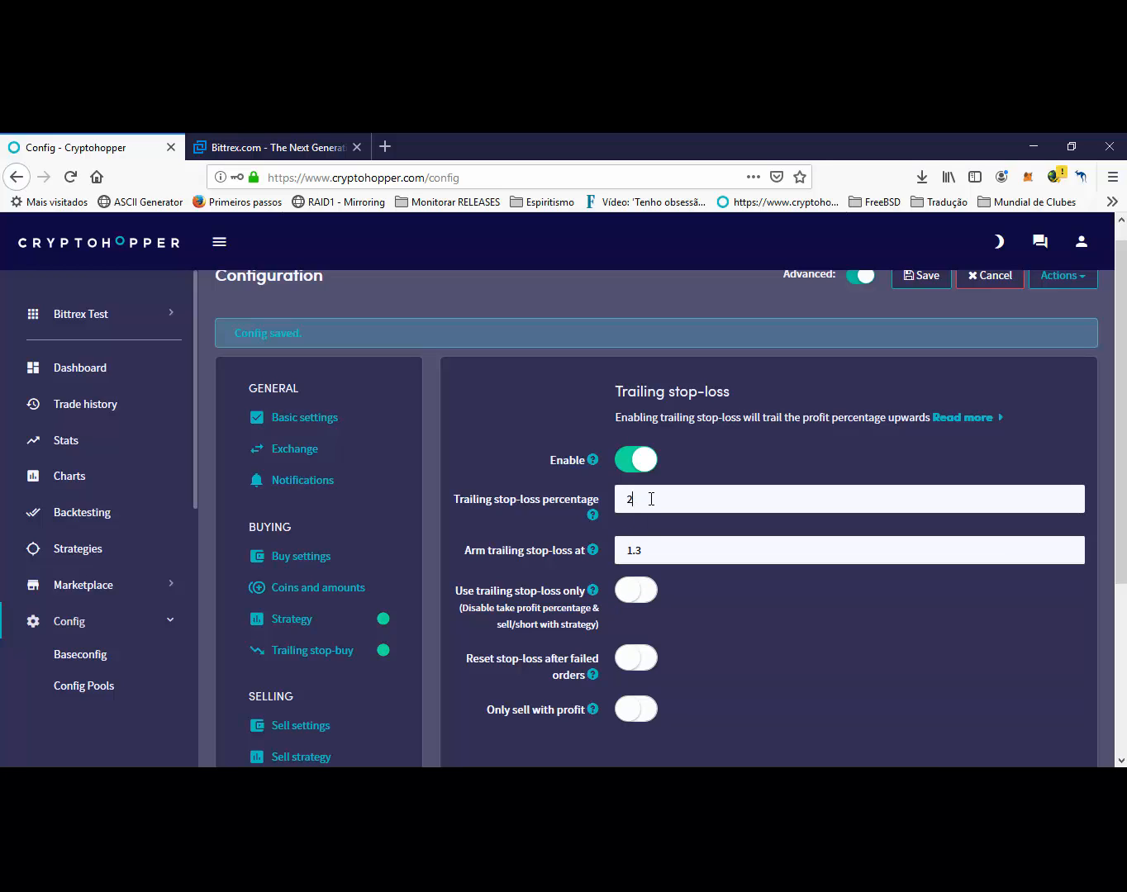
key(BackSpace)
text(0.5)
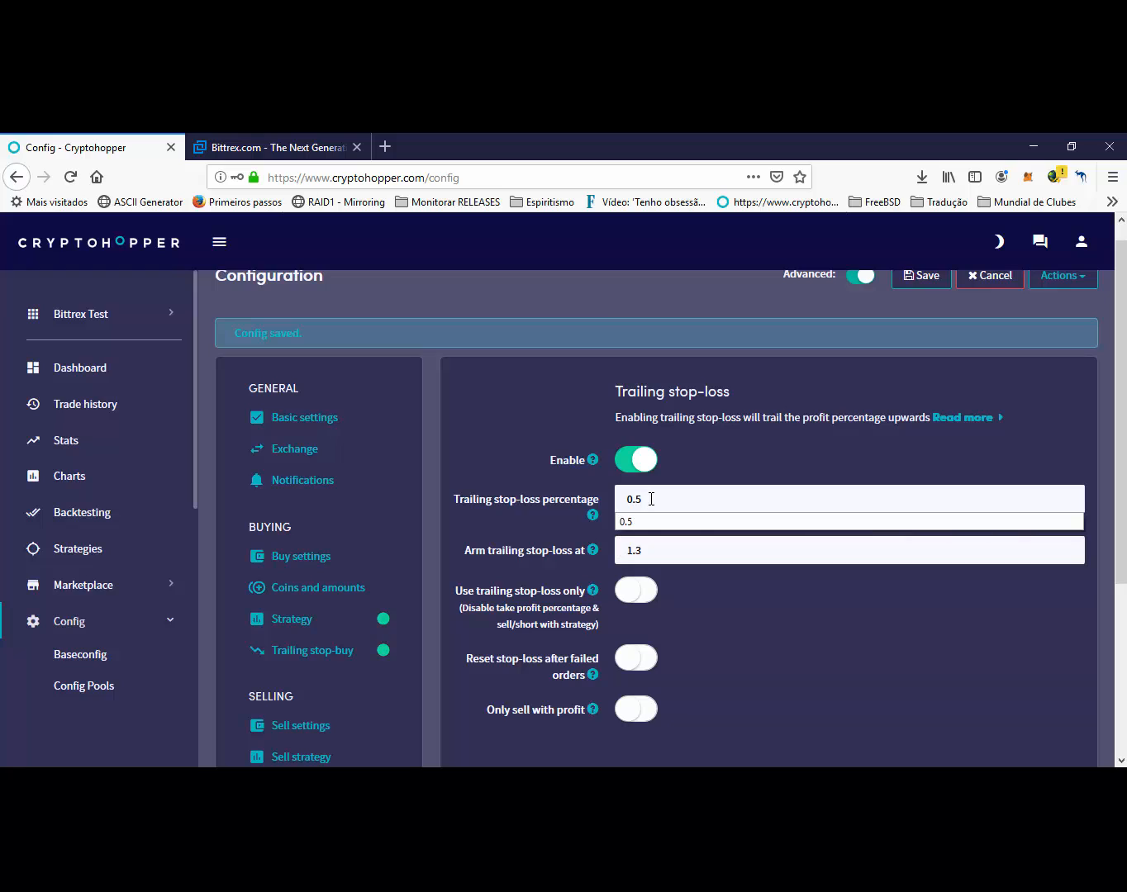
click(687, 595)
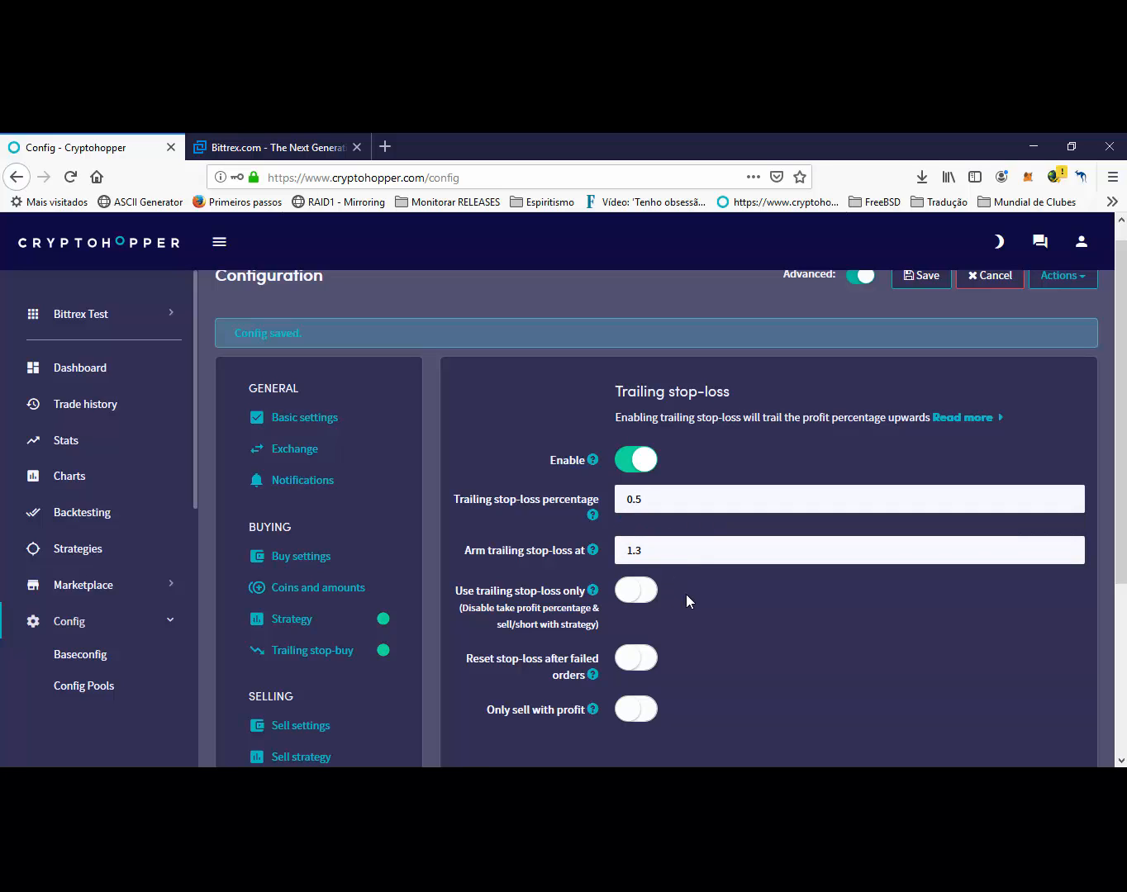
- Enable Use trailing stop-loss only, Reset stop-loss after failed orders and Only sell with profit, and save the configuration
click(633, 597)
click(635, 661)
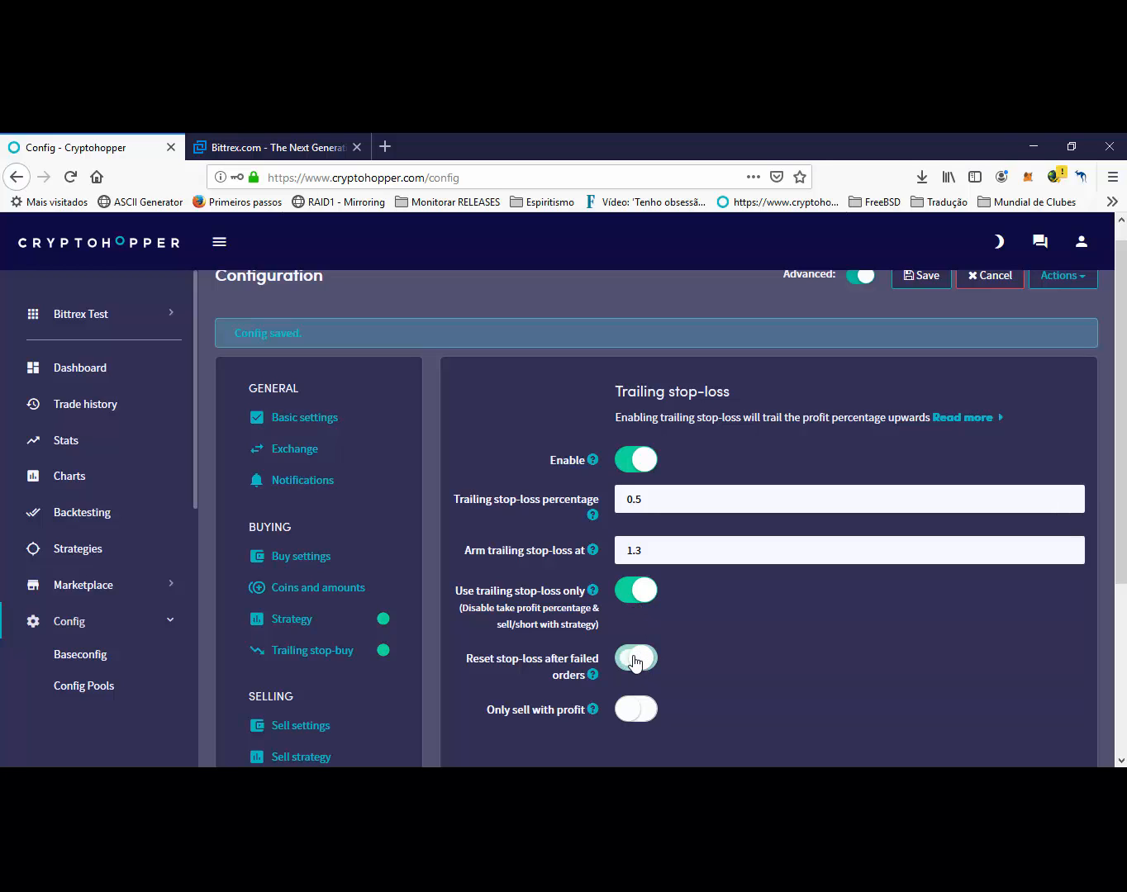
click(635, 707)
click(919, 281)
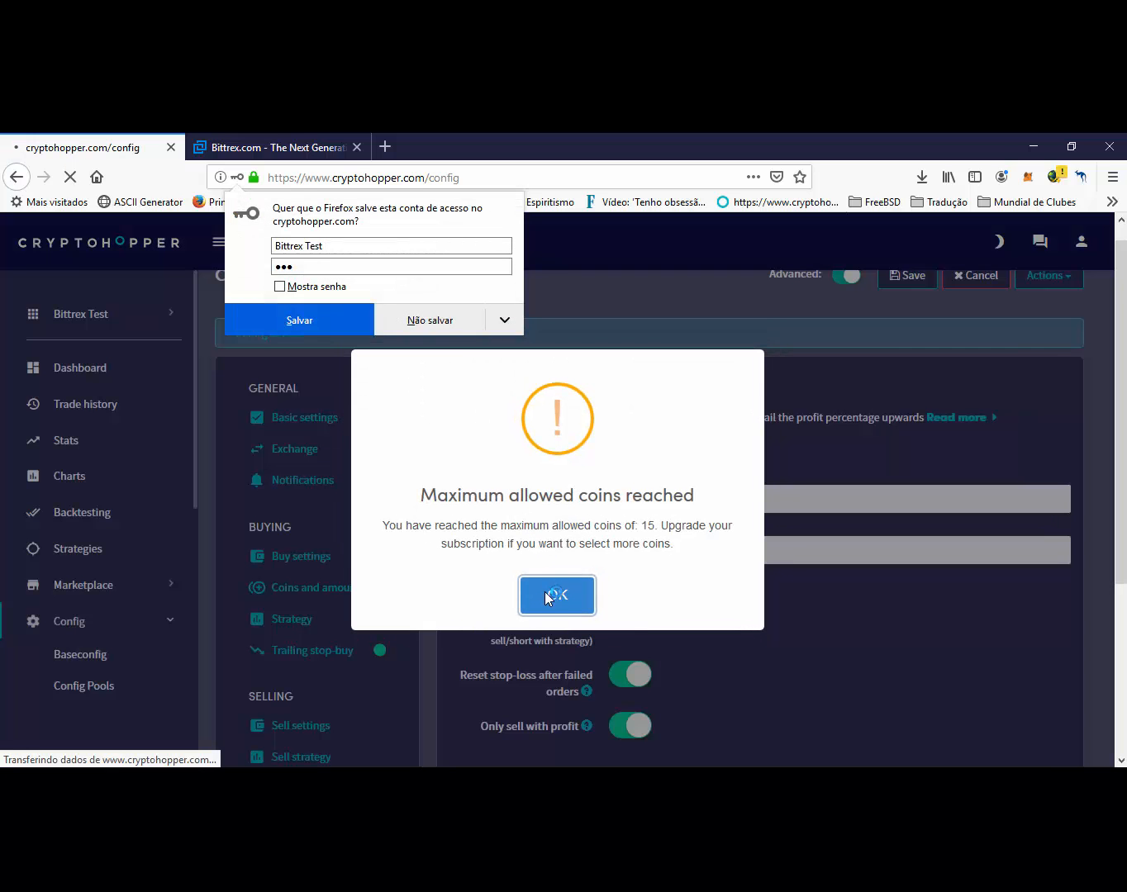
click(546, 595)
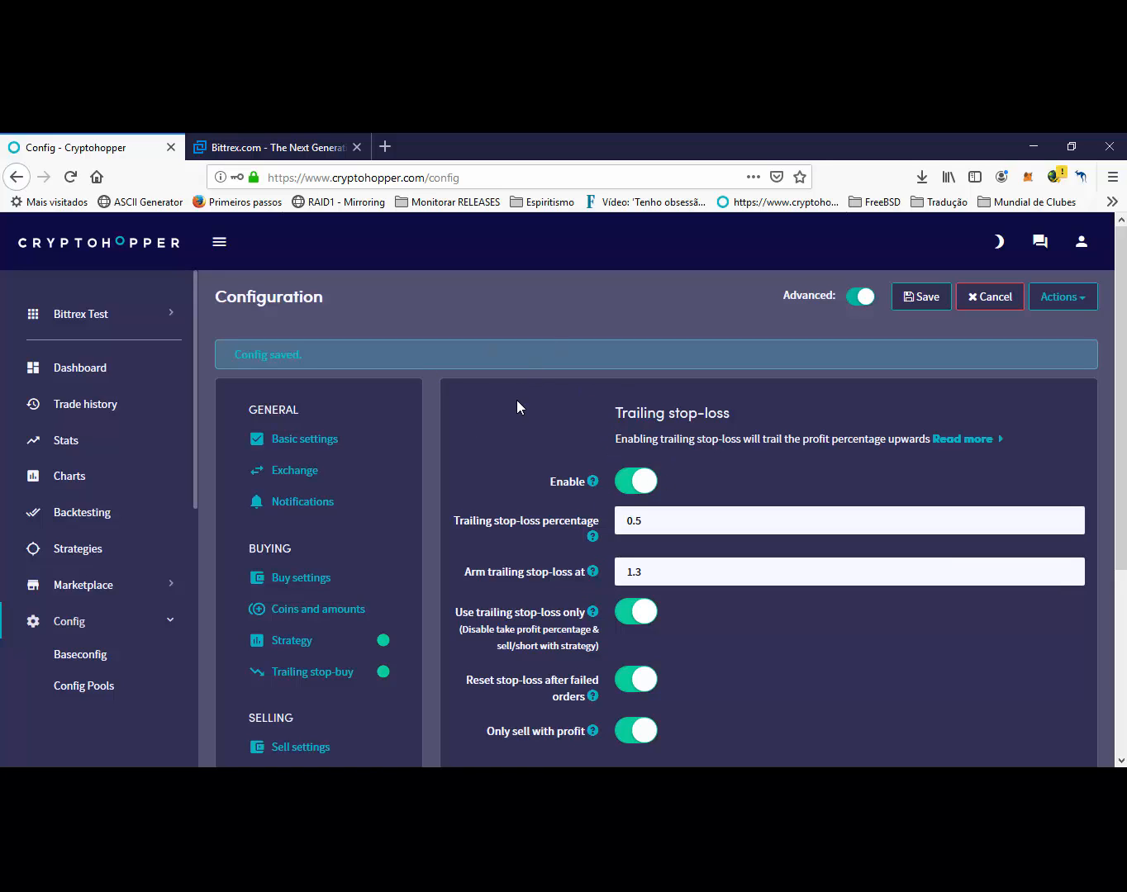
- Examine the BITB open position's result, the latest sells and the Cryptohopper output log on the dashboard
click(80, 370)
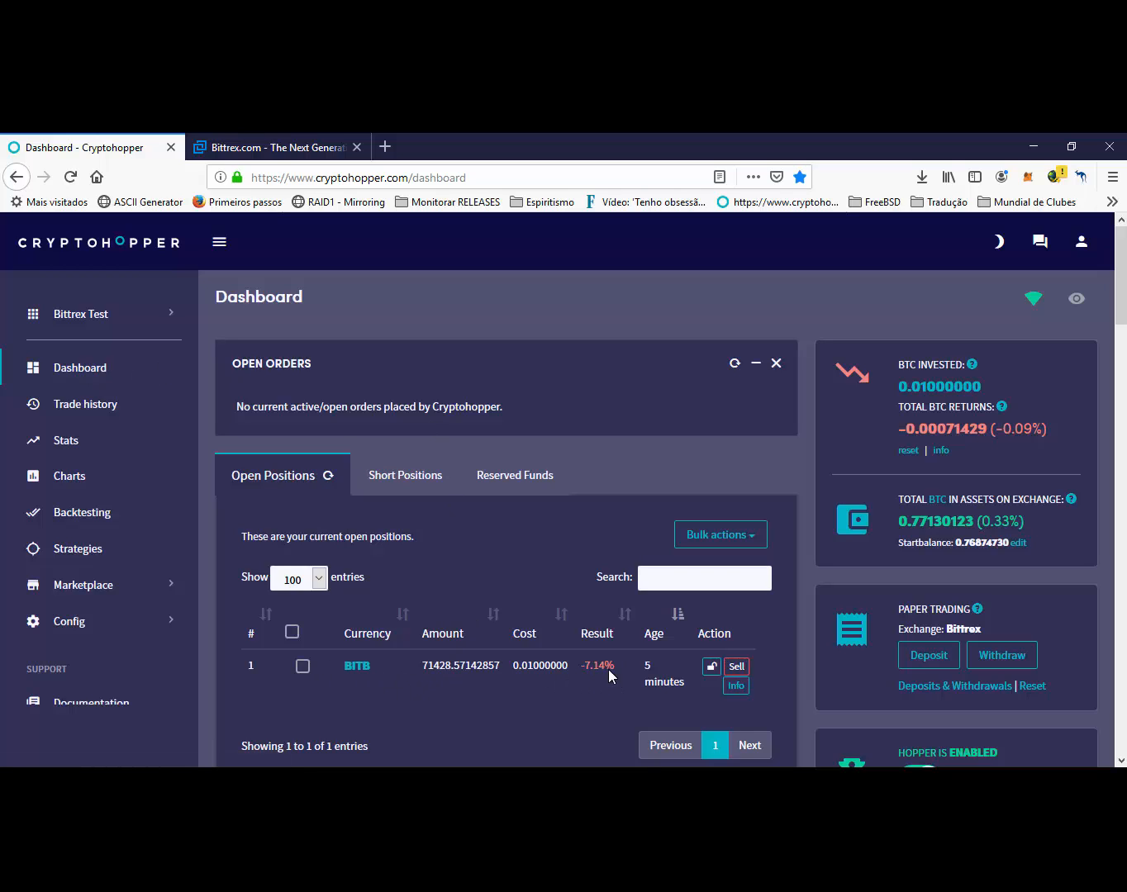
scroll(581, 673, down, 4)
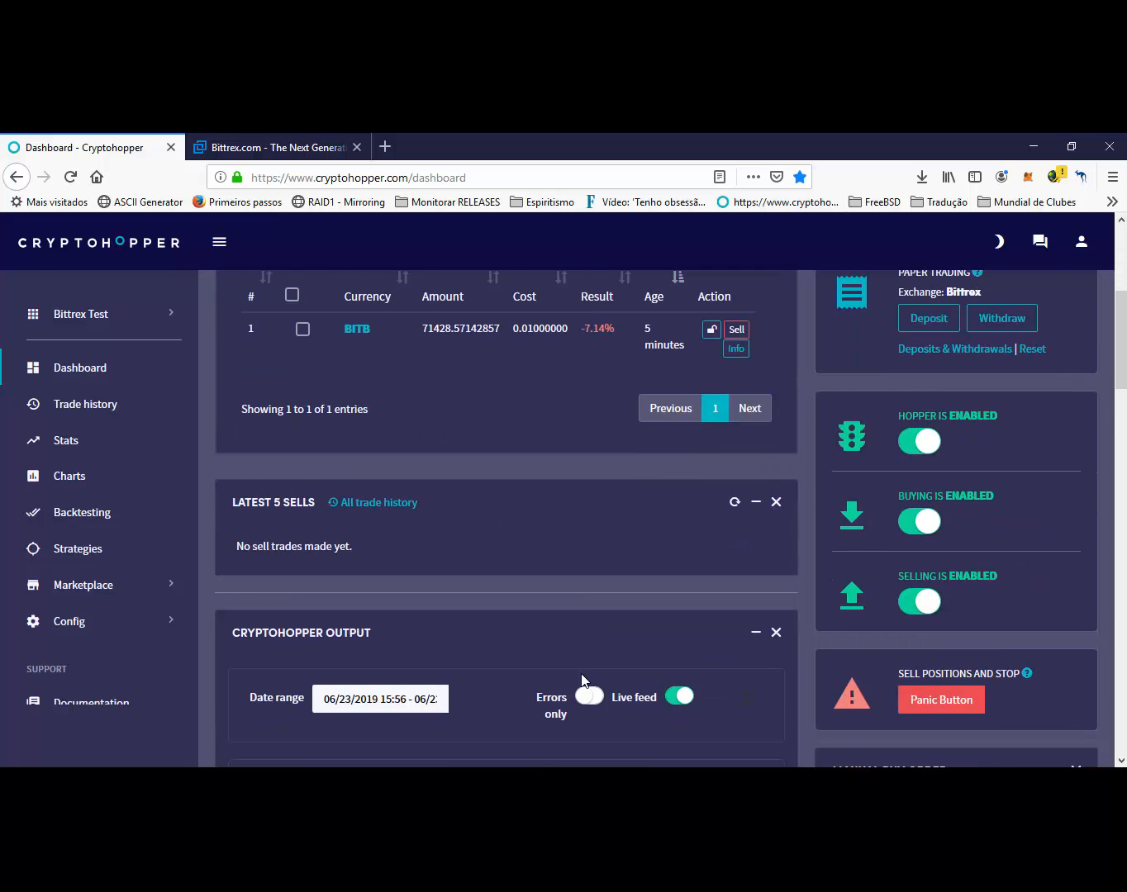
scroll(583, 678, down, 6)
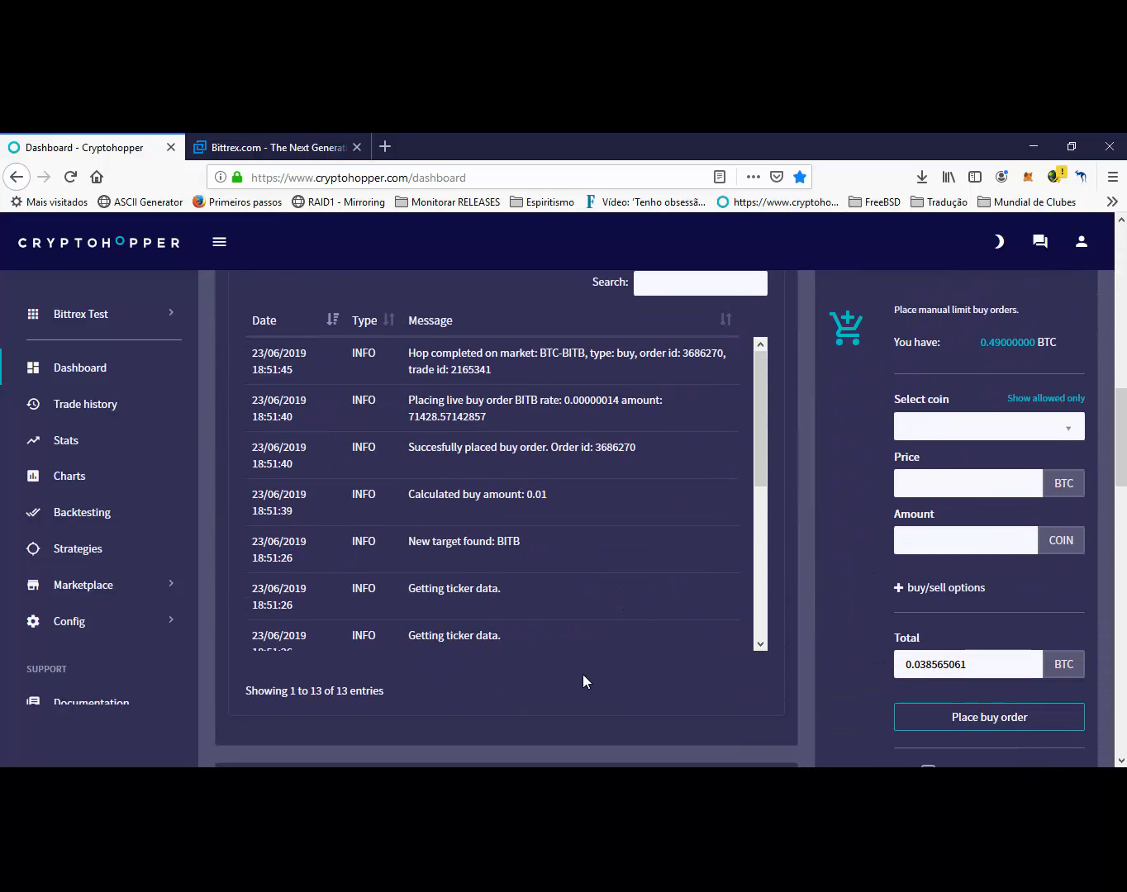
drag(765, 403, 736, 420)
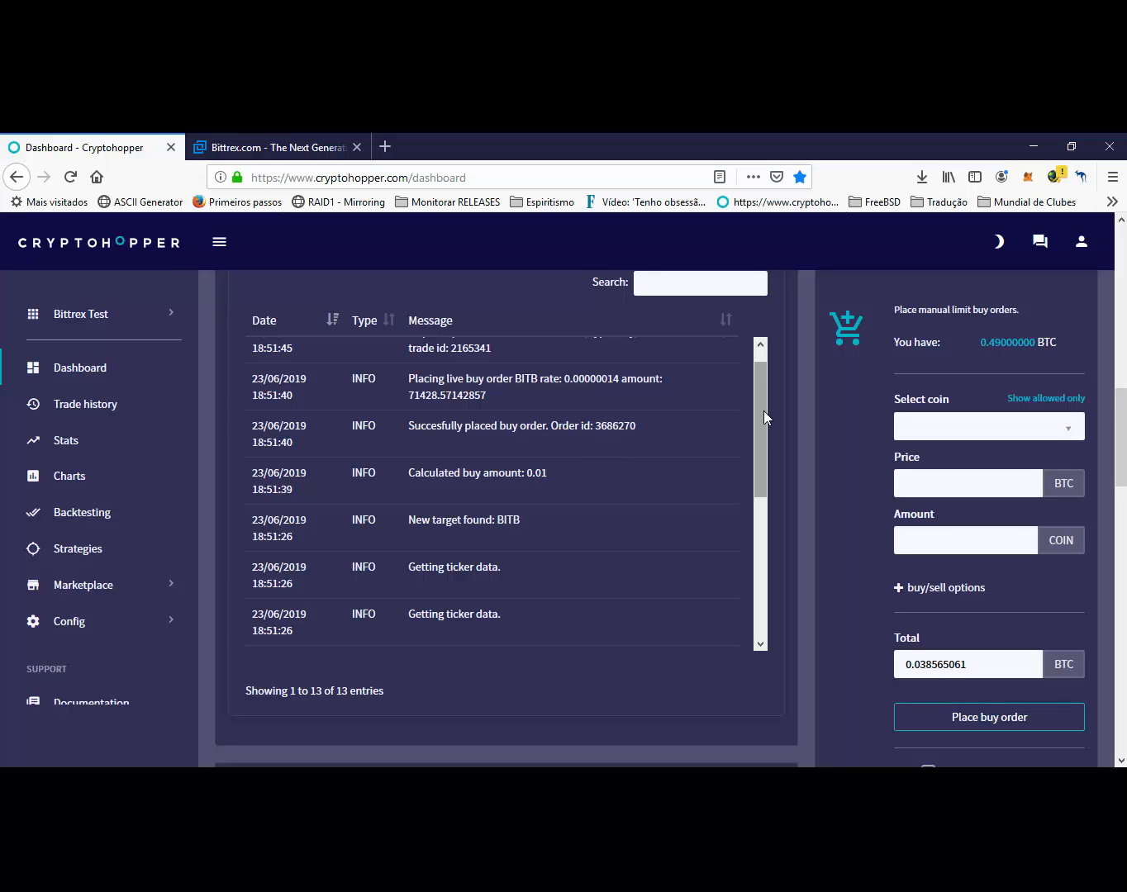
drag(765, 410, 764, 380)
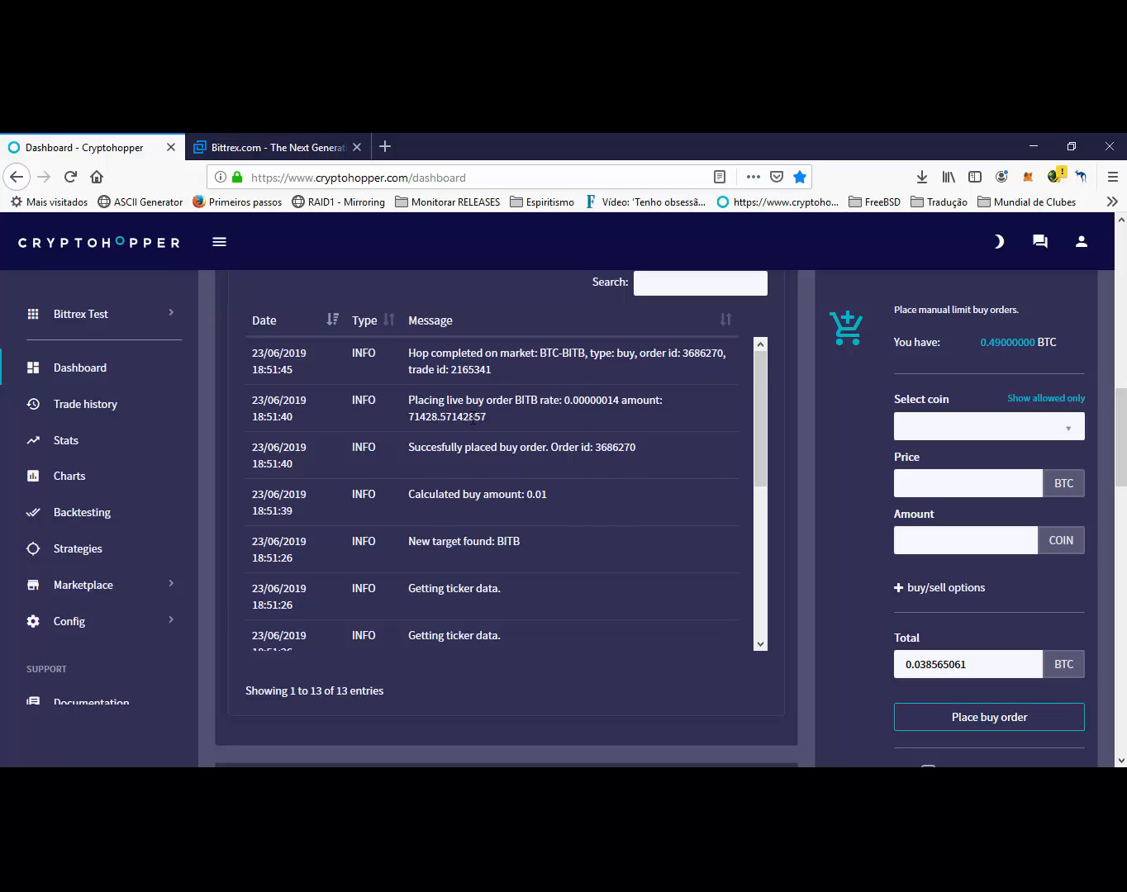
drag(758, 385, 775, 337)
scroll(508, 353, up, 10)
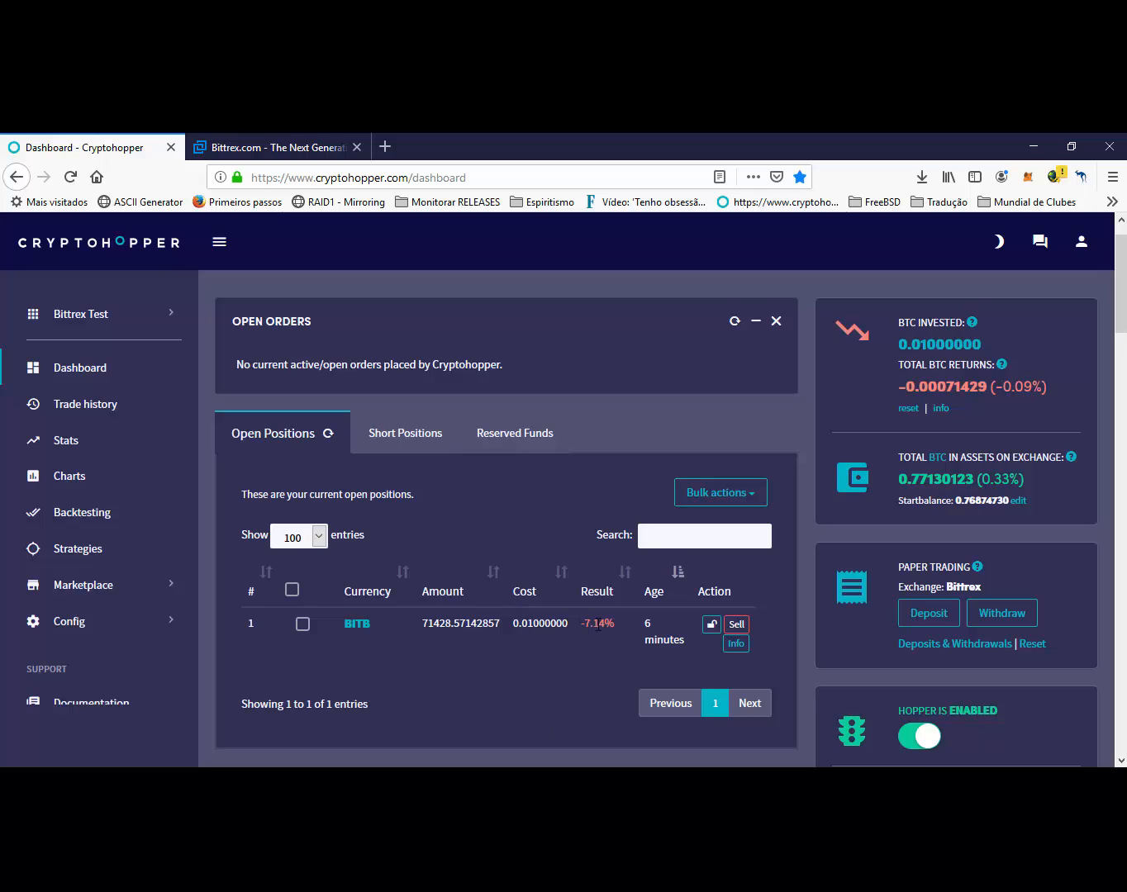
drag(580, 625, 621, 626)
click(585, 625)
click(586, 635)
scroll(467, 620, down, 4)
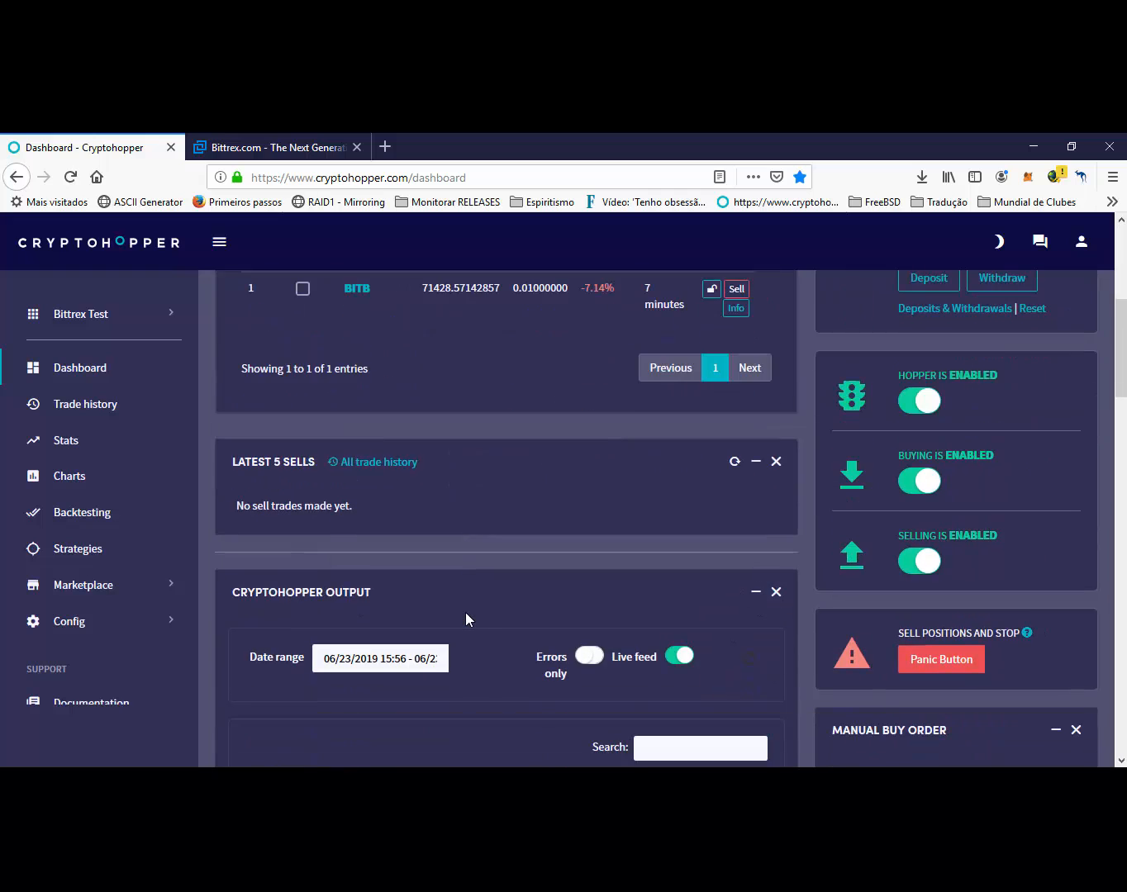
scroll(467, 619, up, 5)
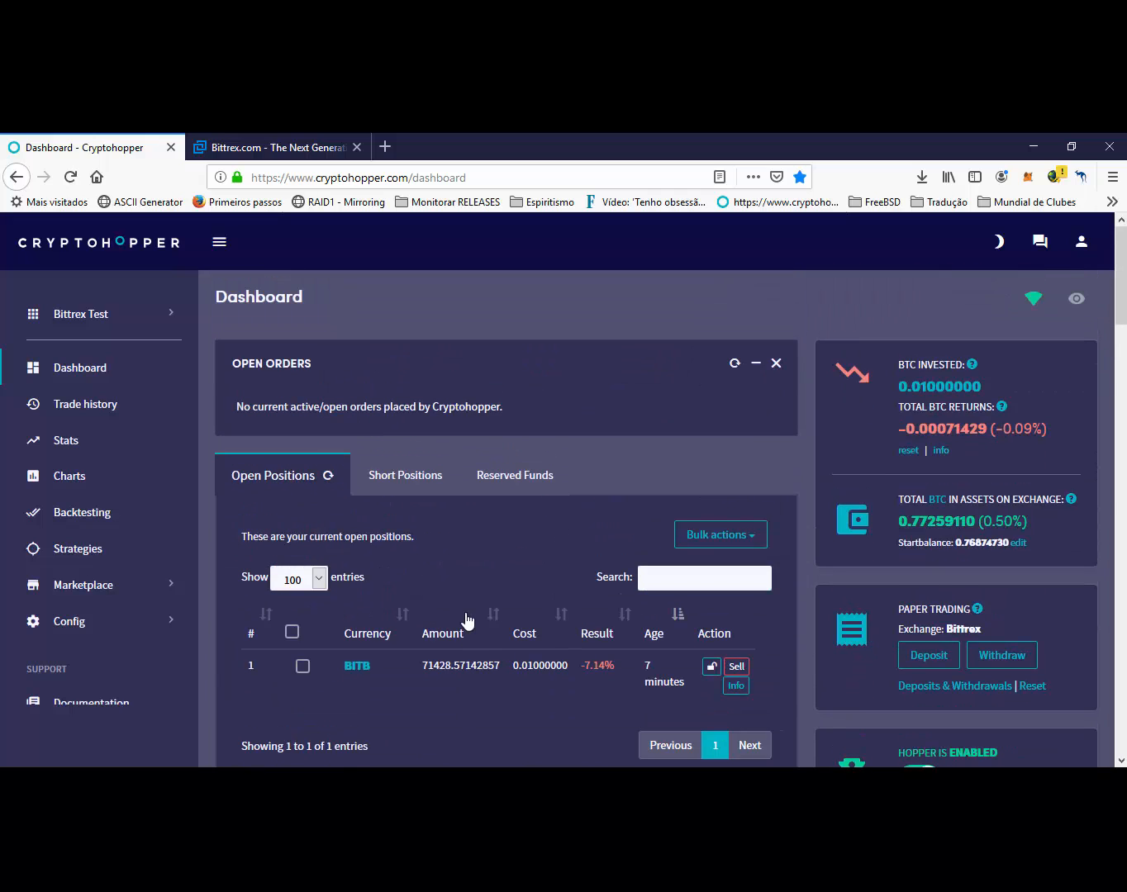
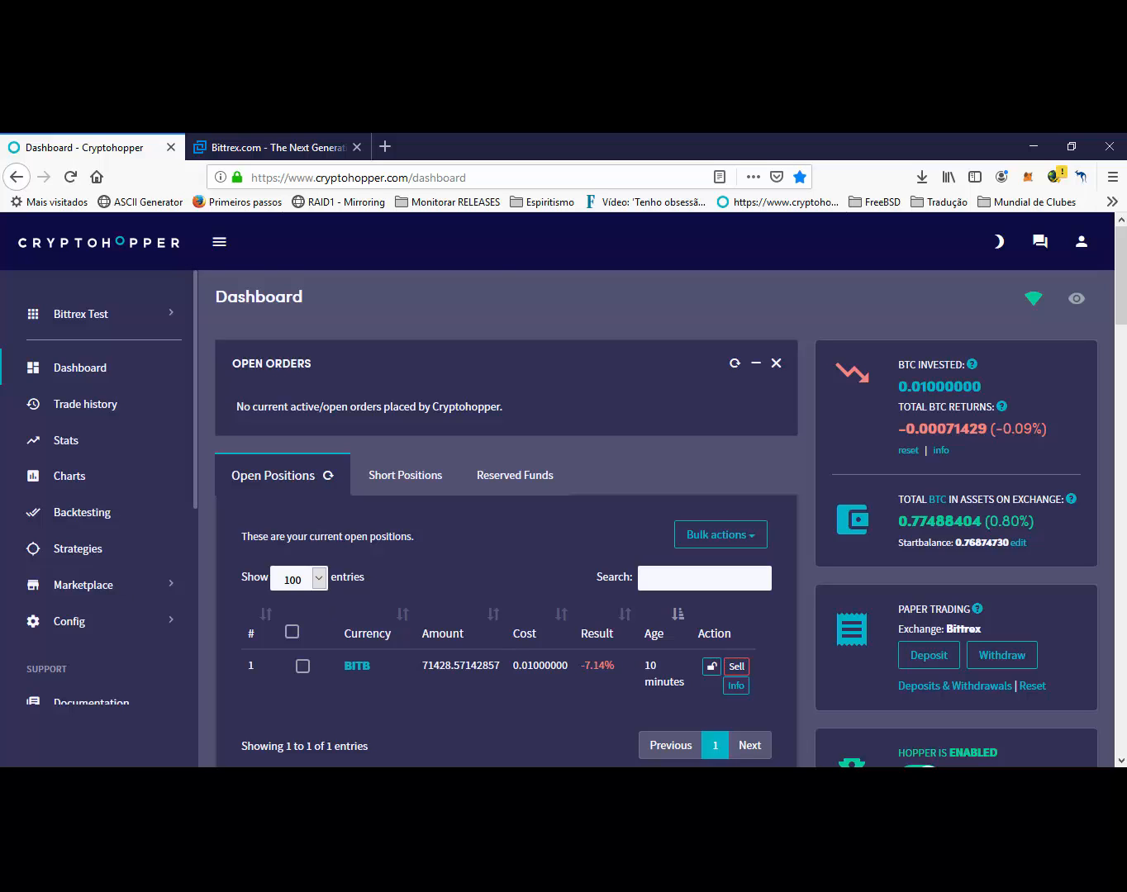
- Switch to the Windows Calculator, divide 1900 by 20, clear the result and minimize the calculator
key(alt+Tab)
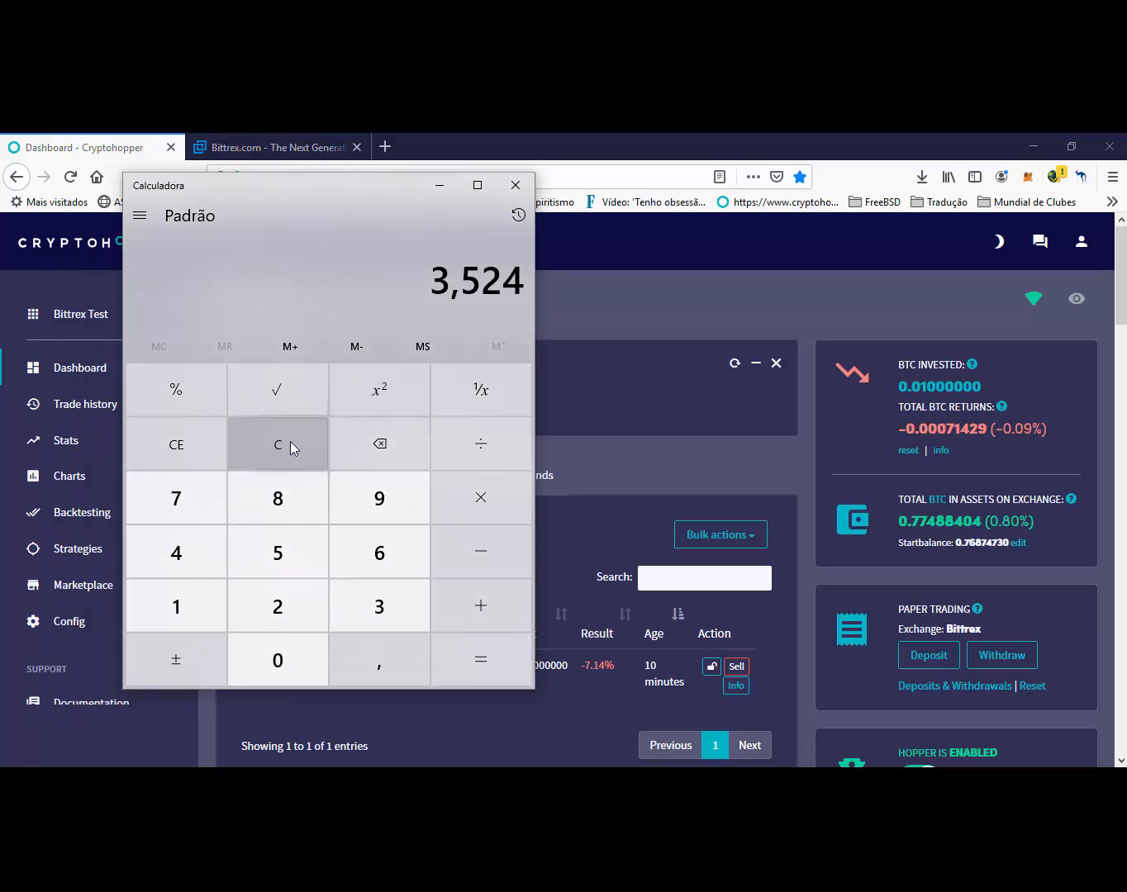
click(290, 441)
text(1900)
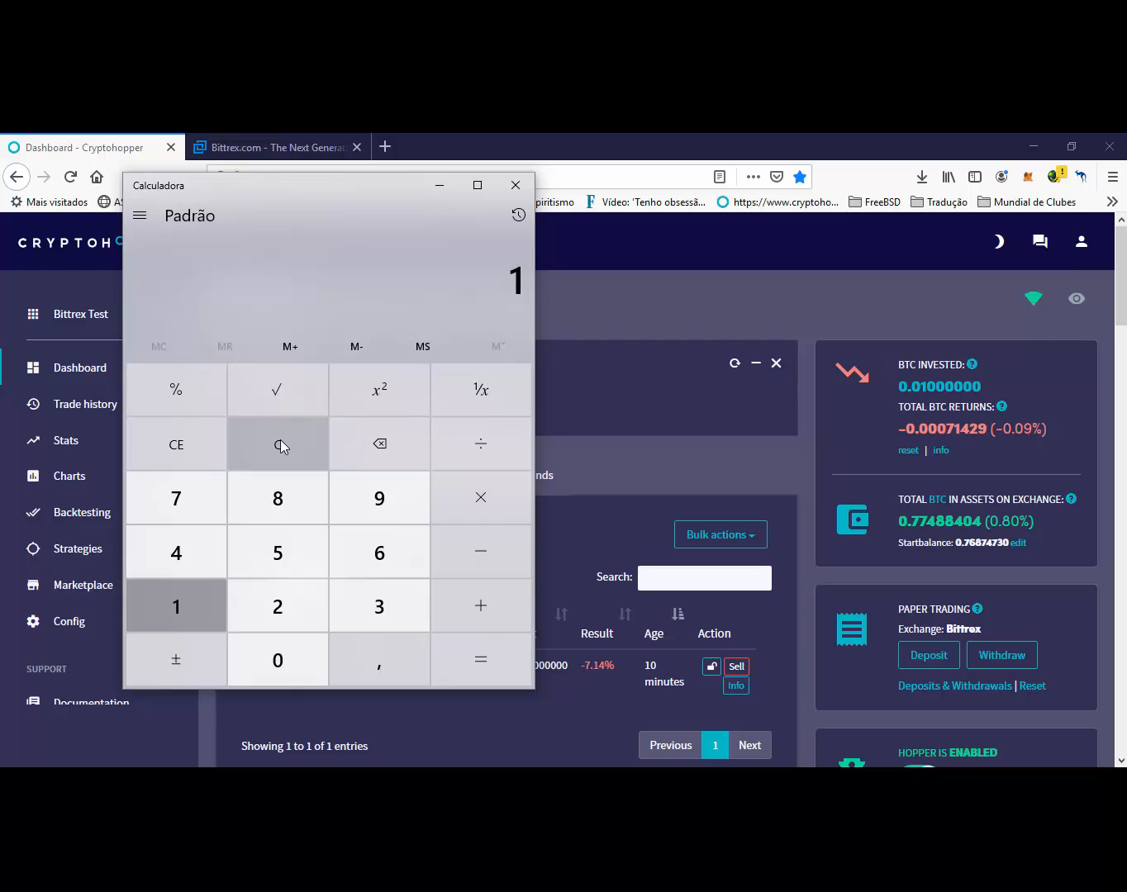
key(slash)
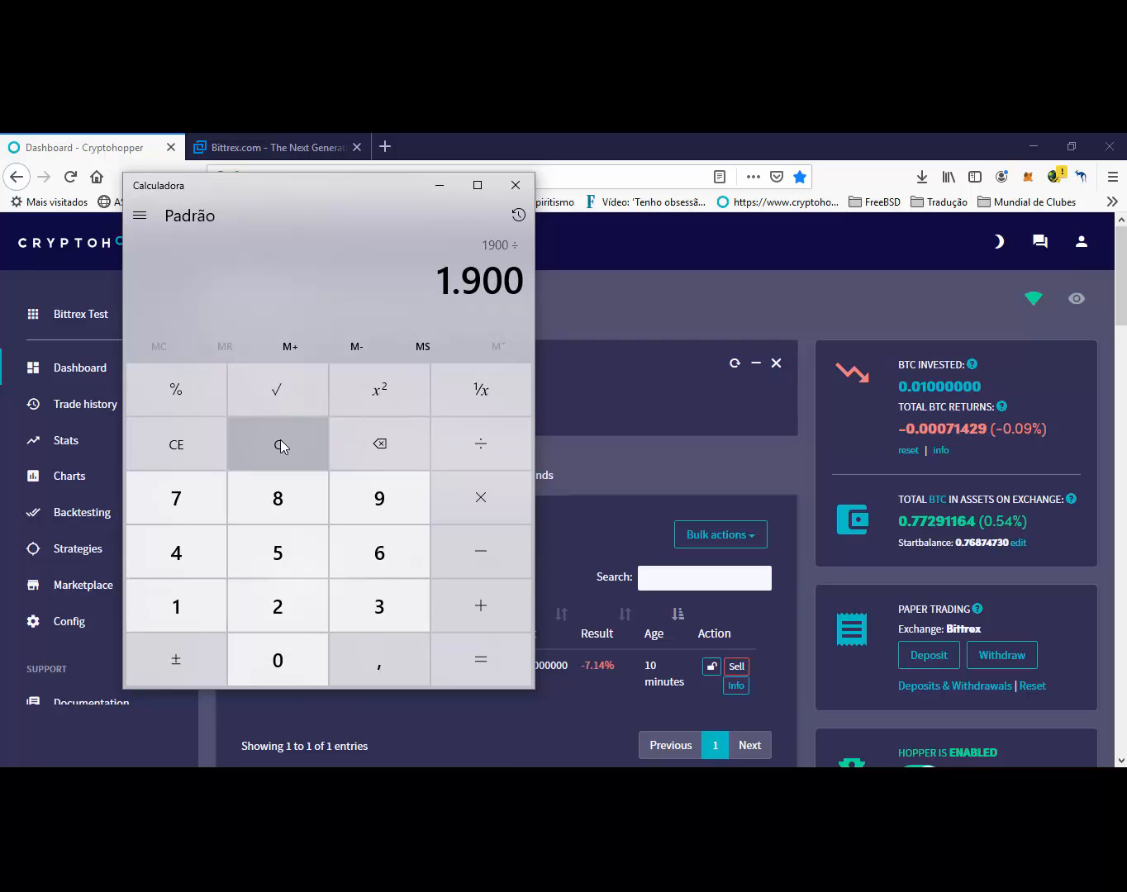
text(20)
key(Return)
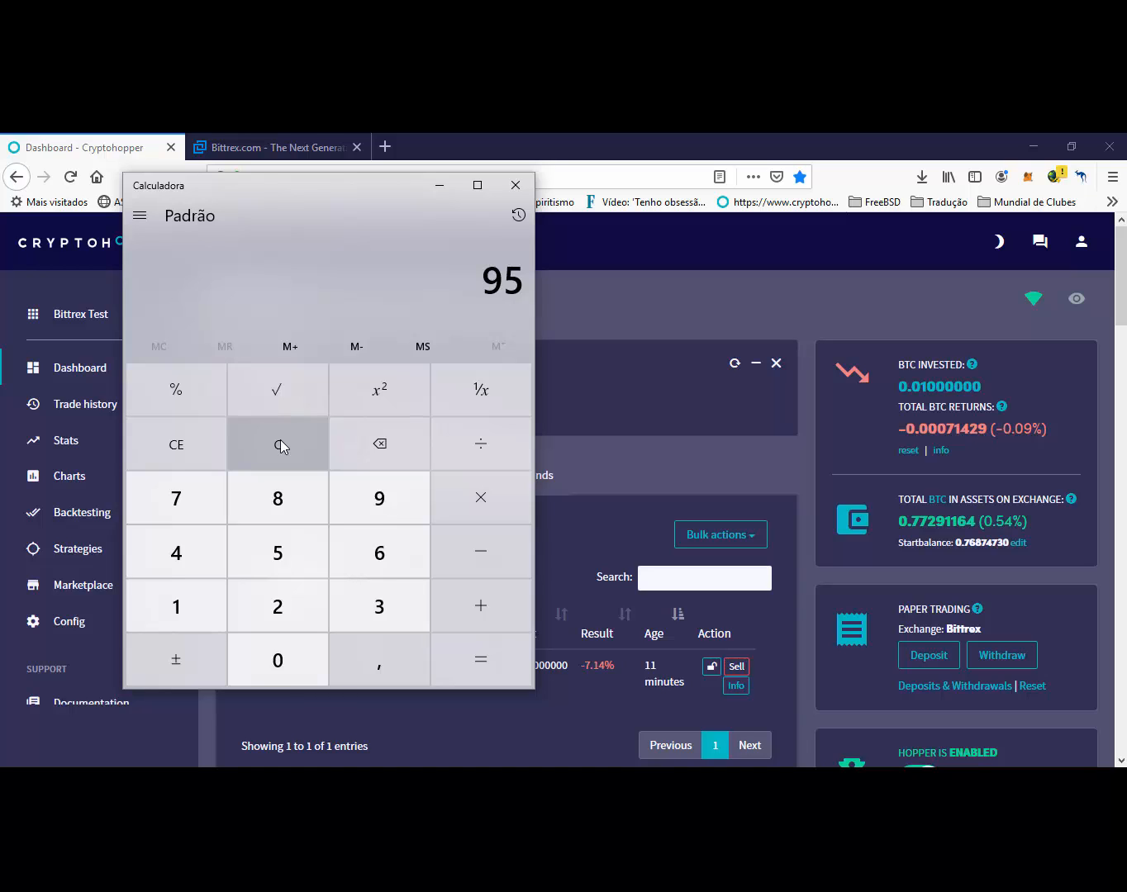
click(280, 439)
click(439, 184)
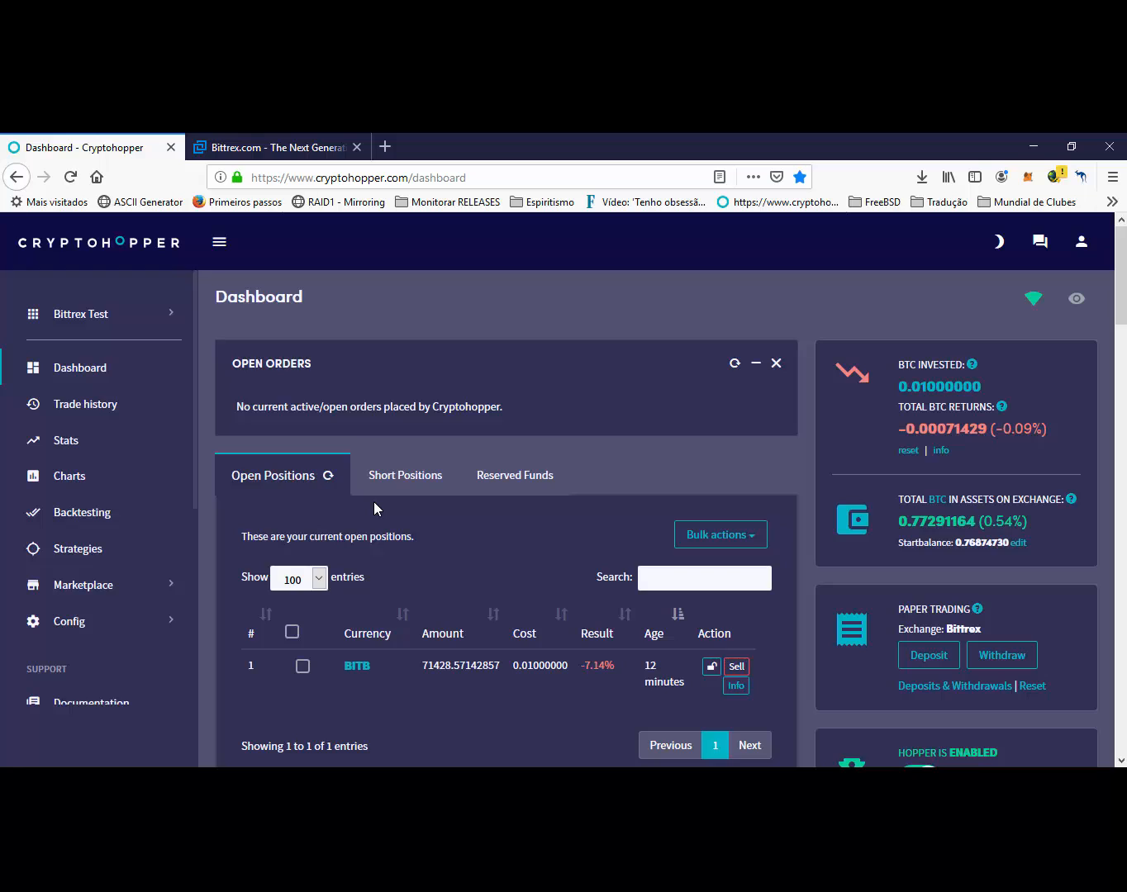
- Enable Dollar Cost Averaging in the hopper's base configuration, with DCA after X time open kept at After 5 minutes
click(69, 627)
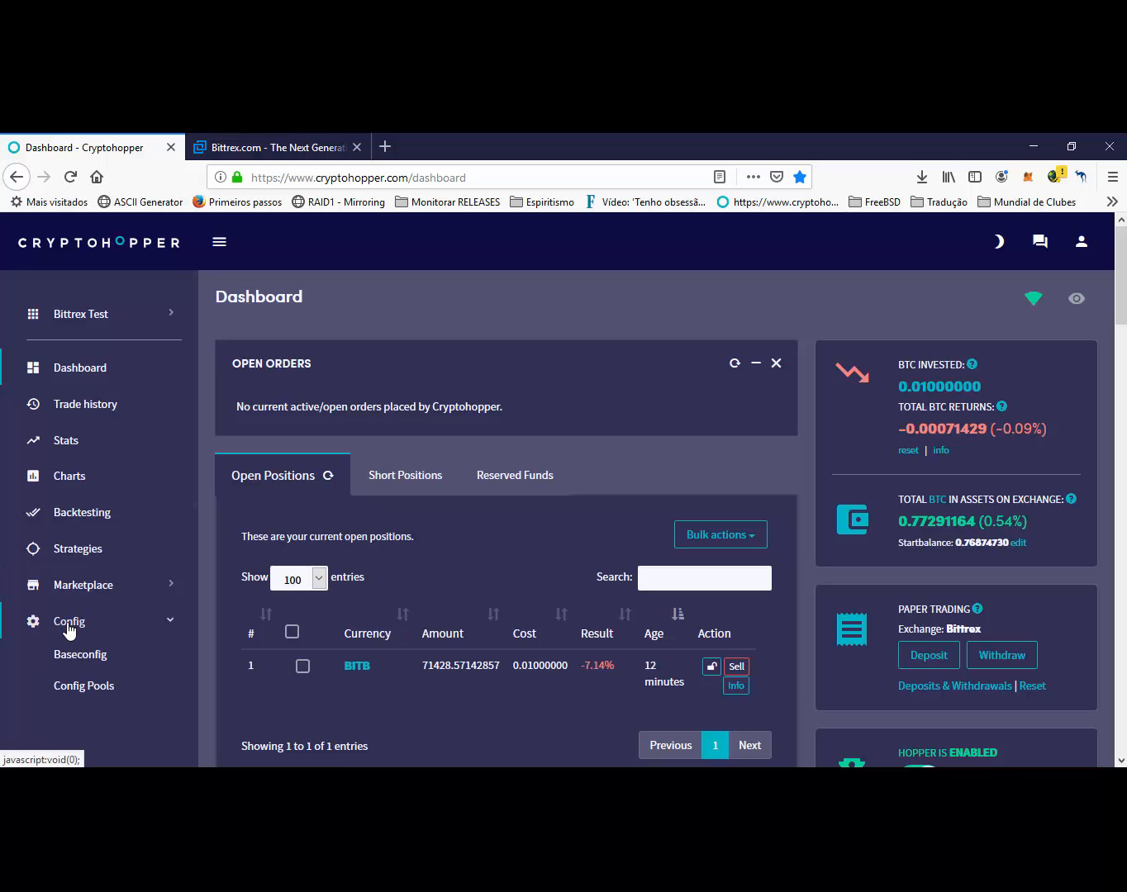
click(89, 661)
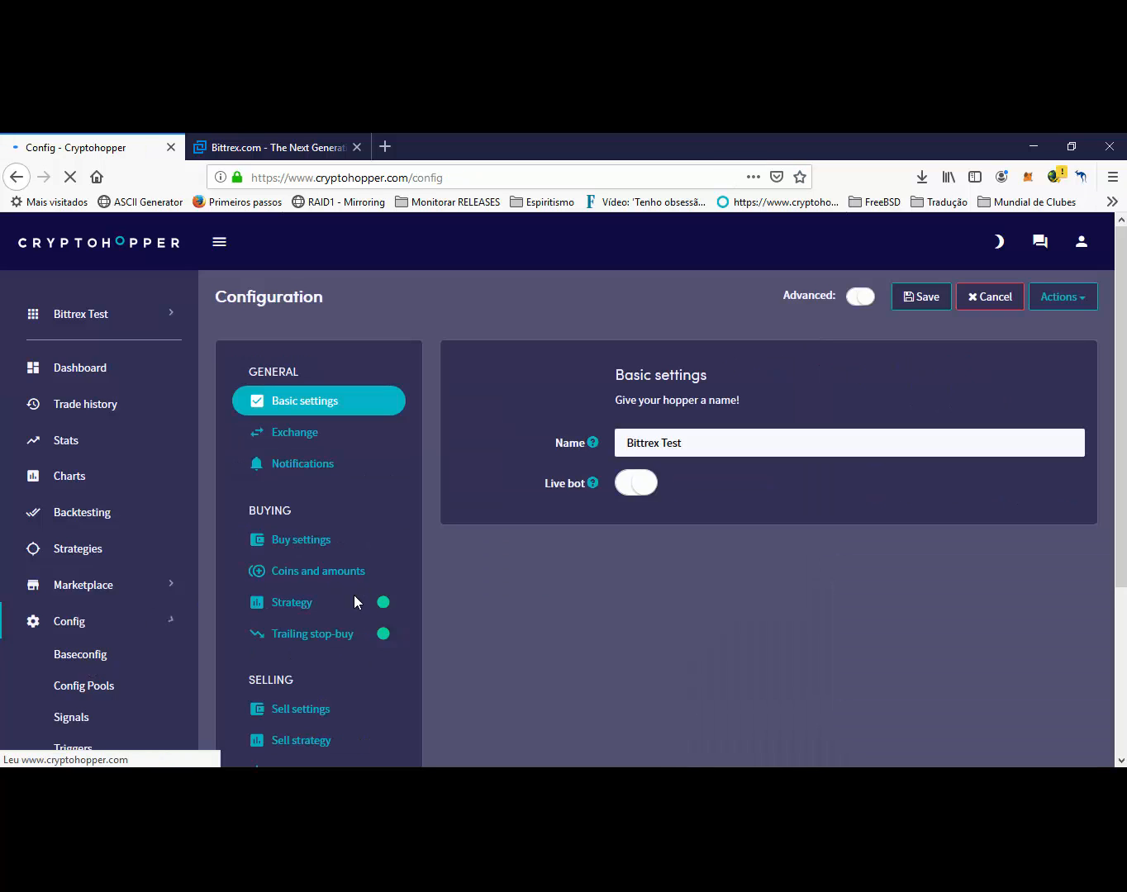
scroll(354, 595, down, 3)
click(315, 566)
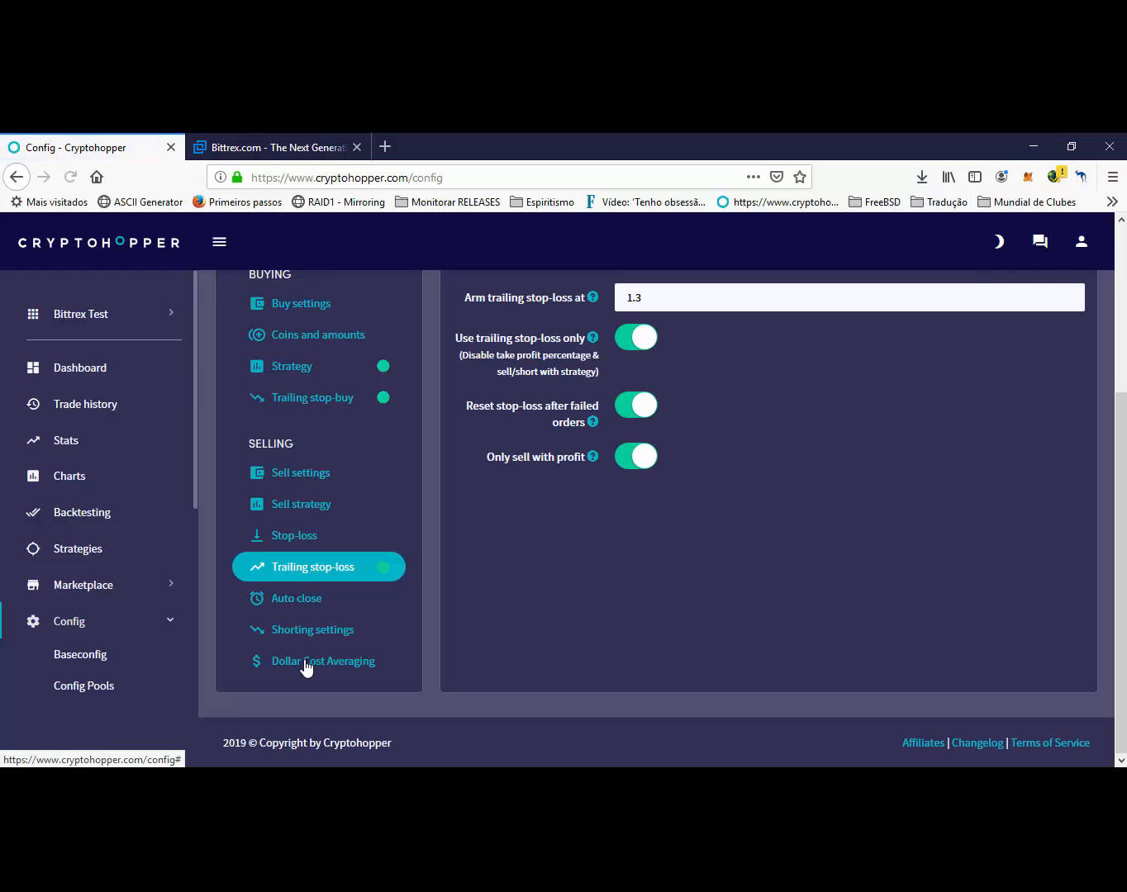
click(318, 665)
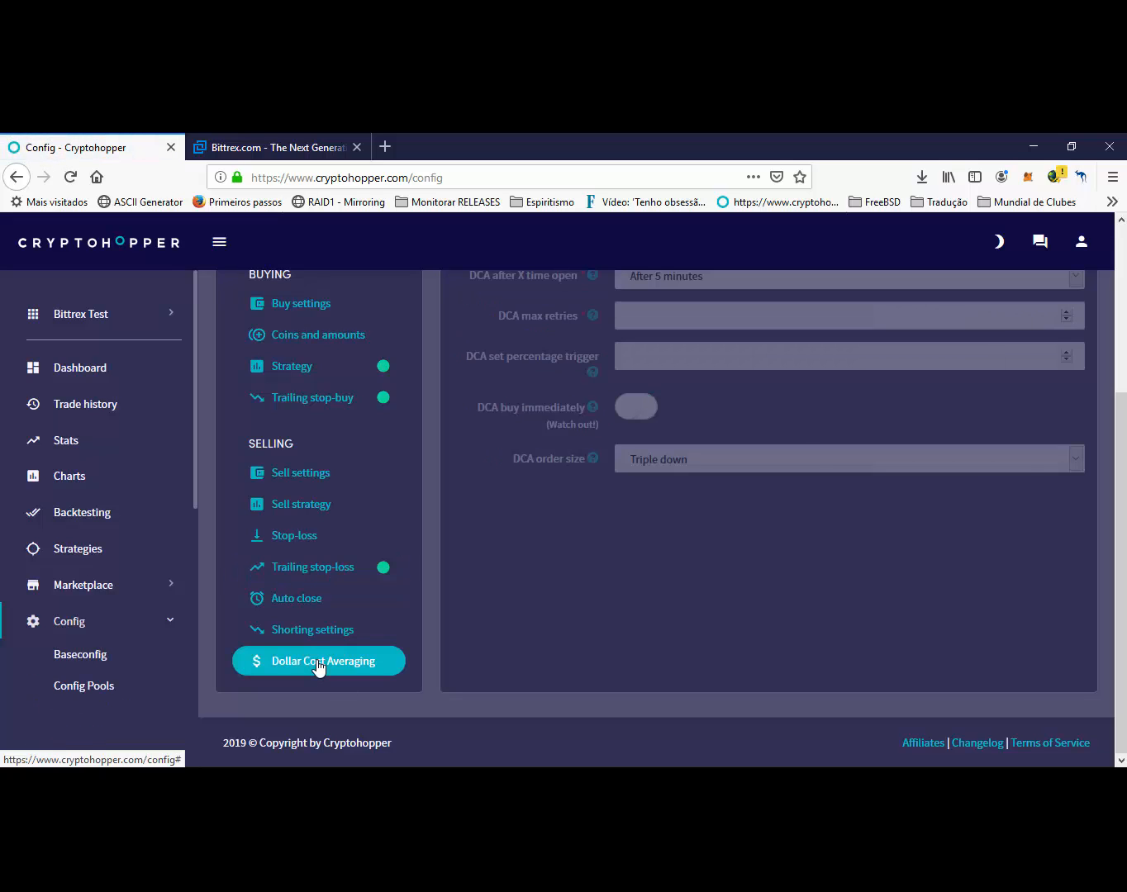
scroll(603, 597, up, 3)
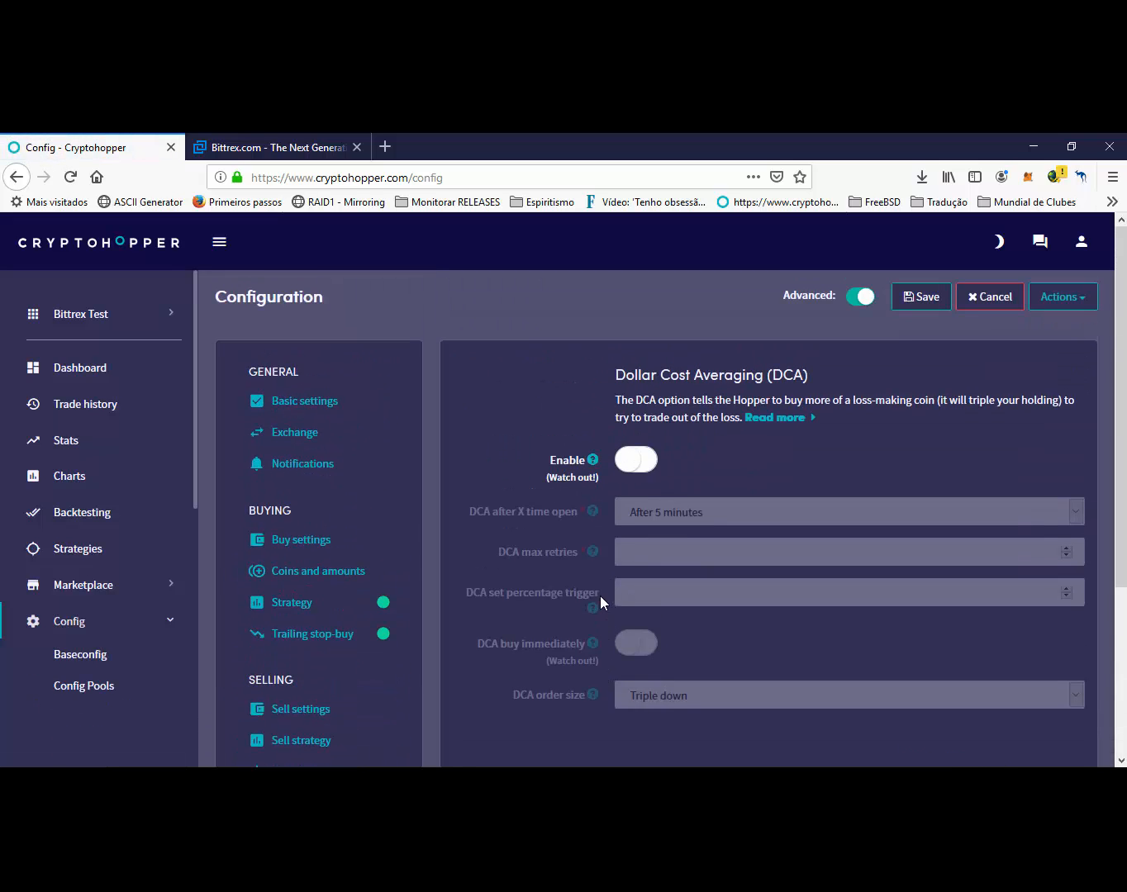
click(644, 476)
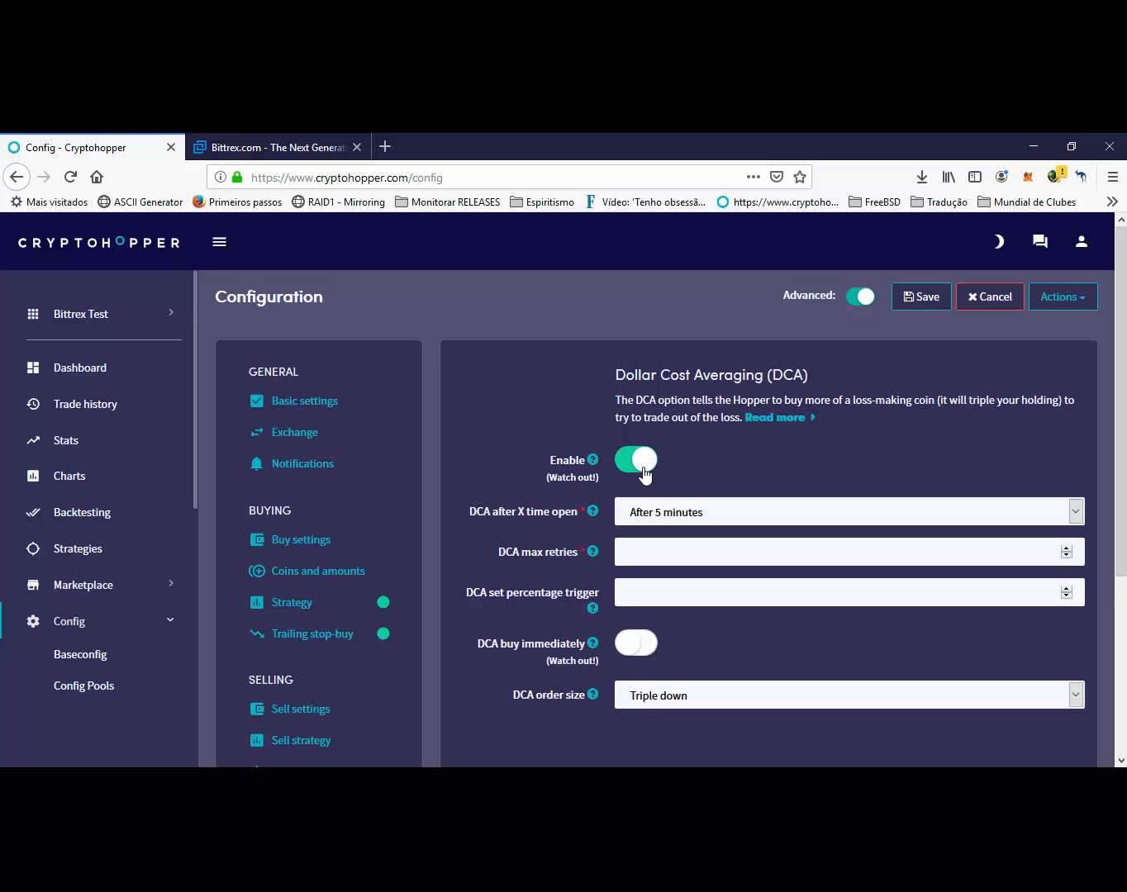
click(677, 518)
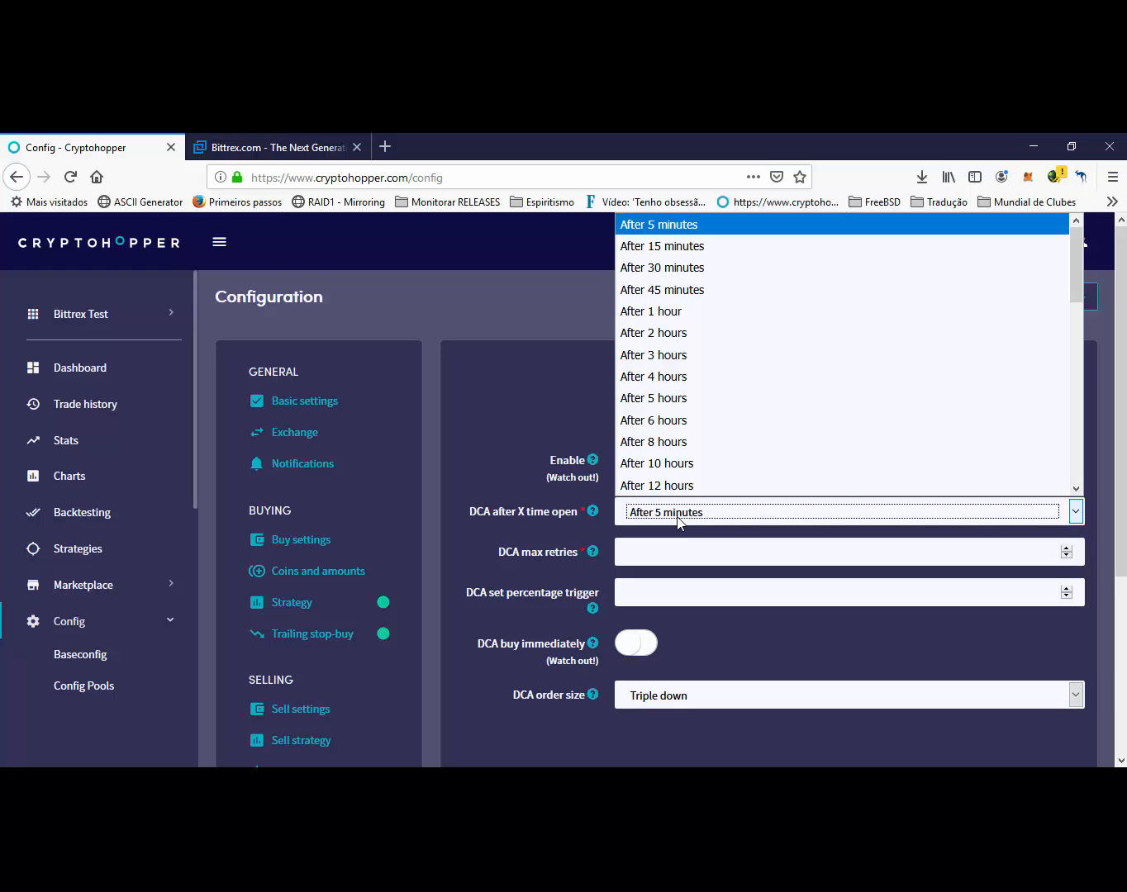
click(678, 520)
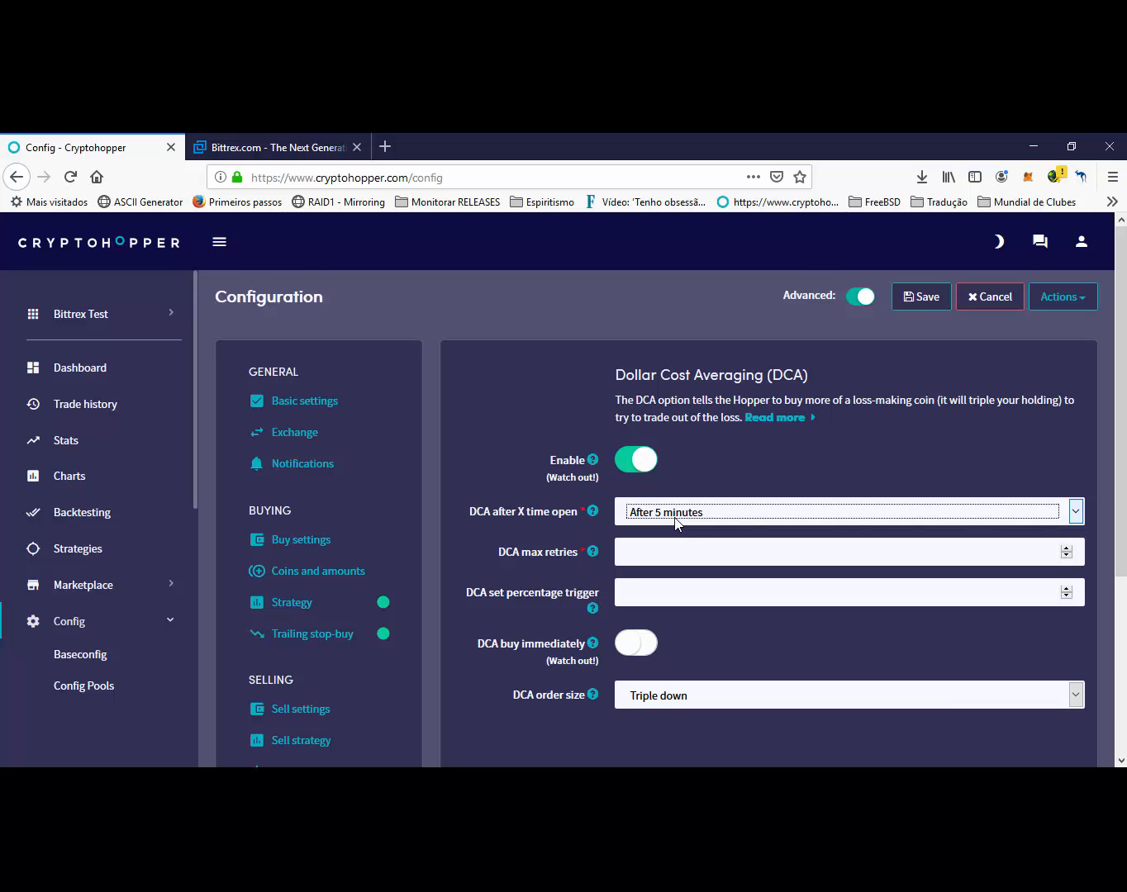
- Set the DCA max retries to 3 and the DCA percentage trigger to 5
click(651, 546)
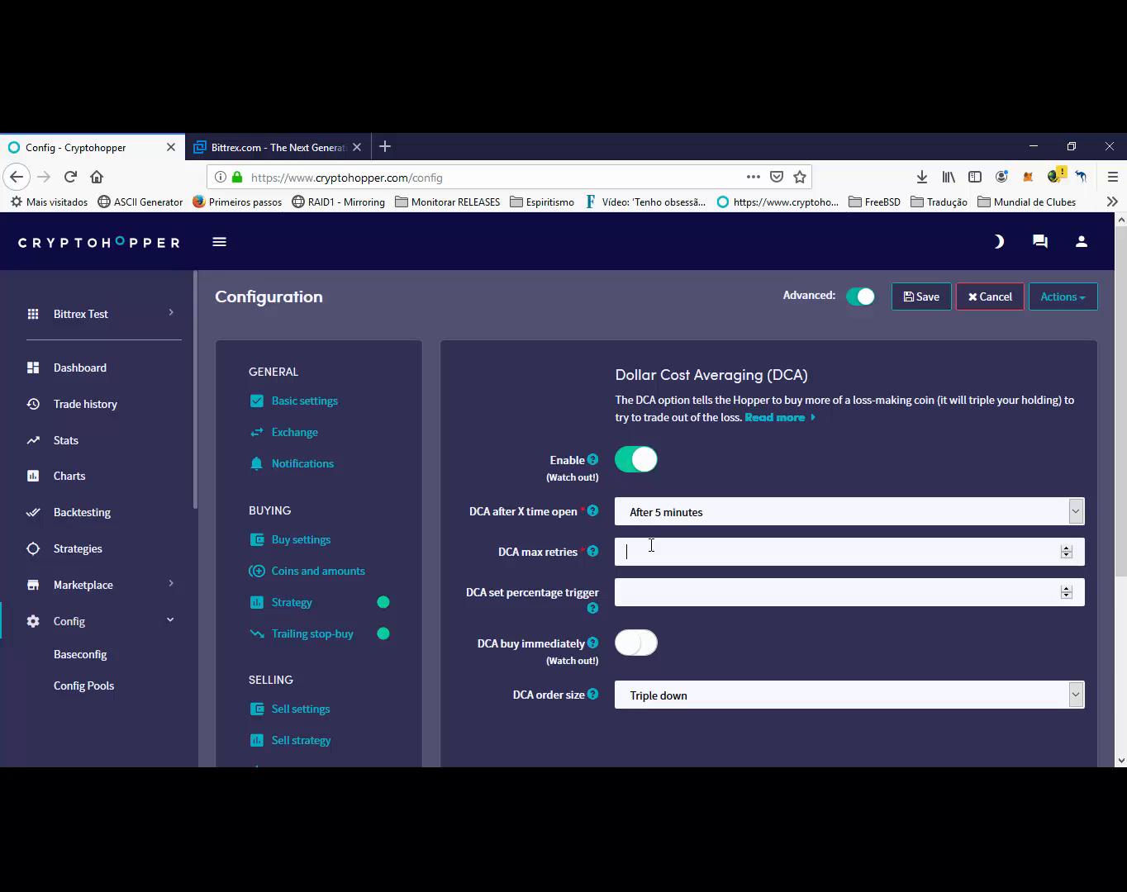
text(5)
key(BackSpace)
text(3)
click(633, 593)
text(5)
- Enable DCA buy immediately, set the DCA order size to Double down and save the configuration
click(618, 651)
click(650, 706)
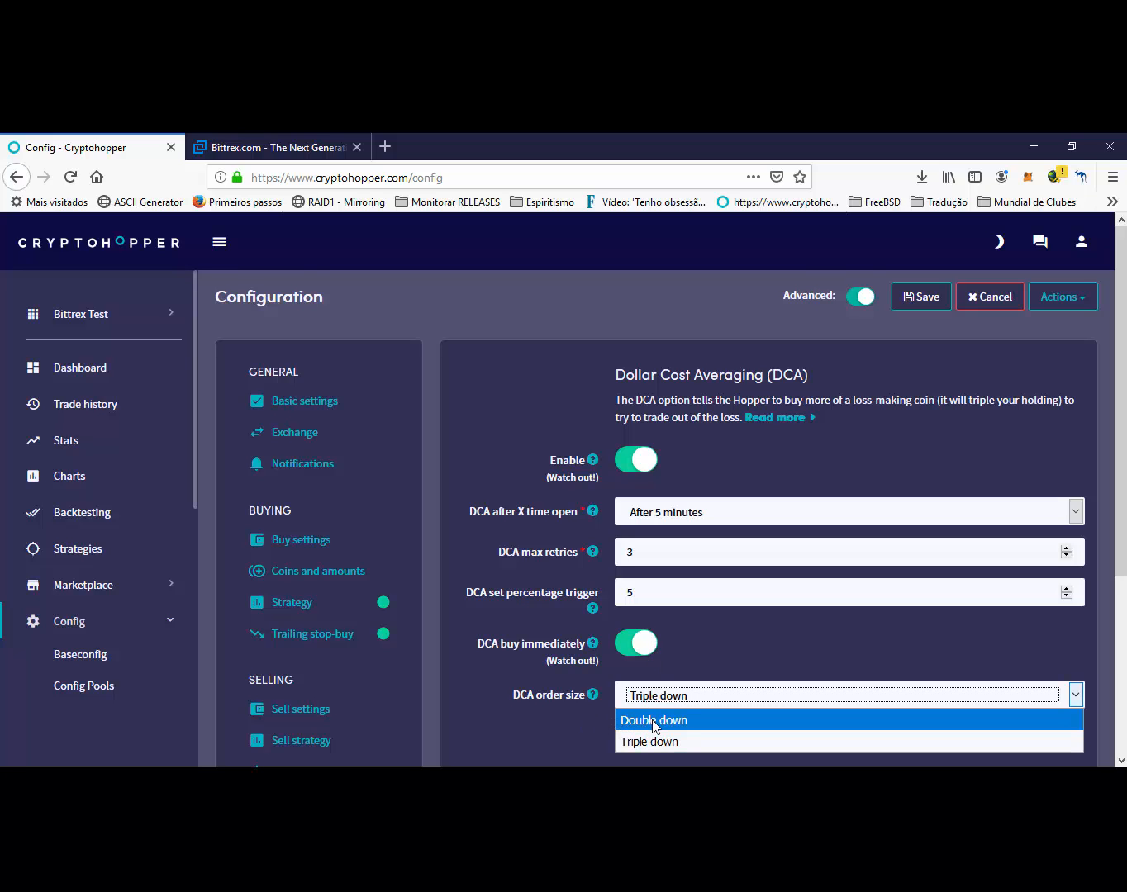
click(664, 721)
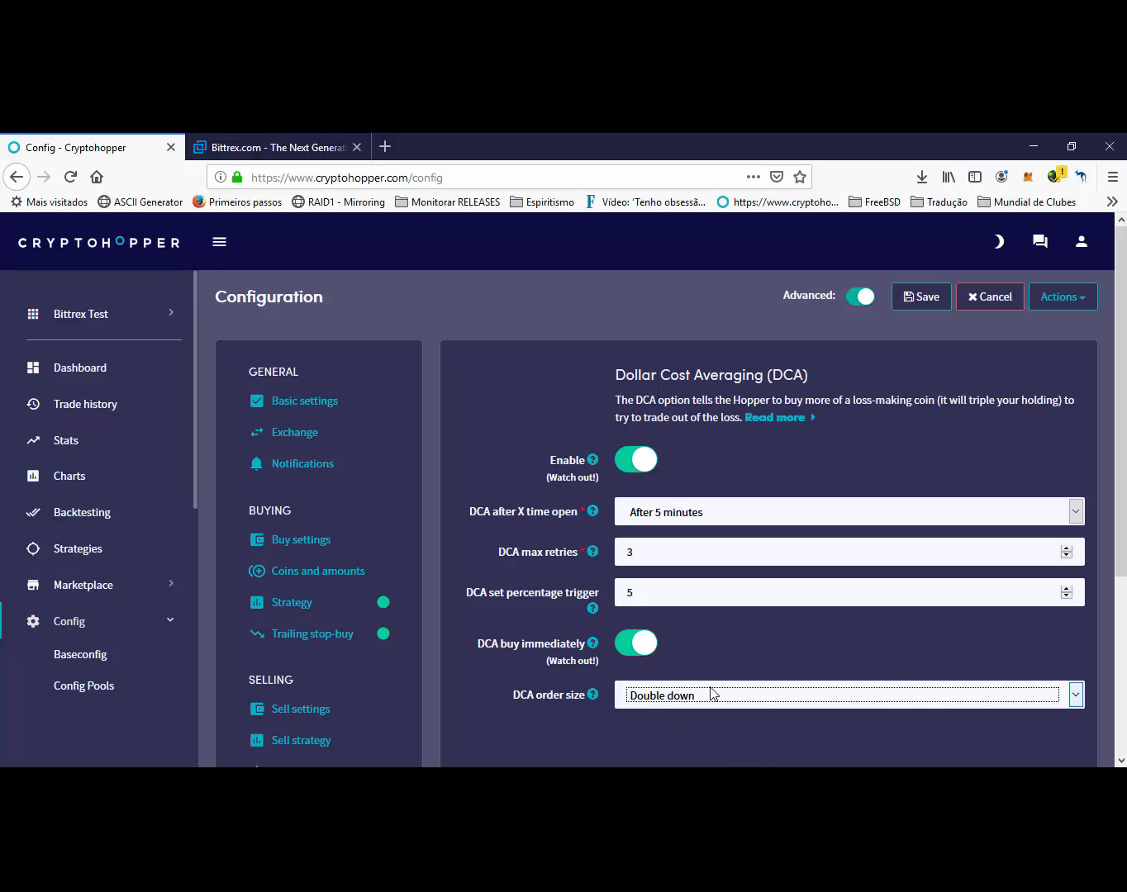
click(925, 300)
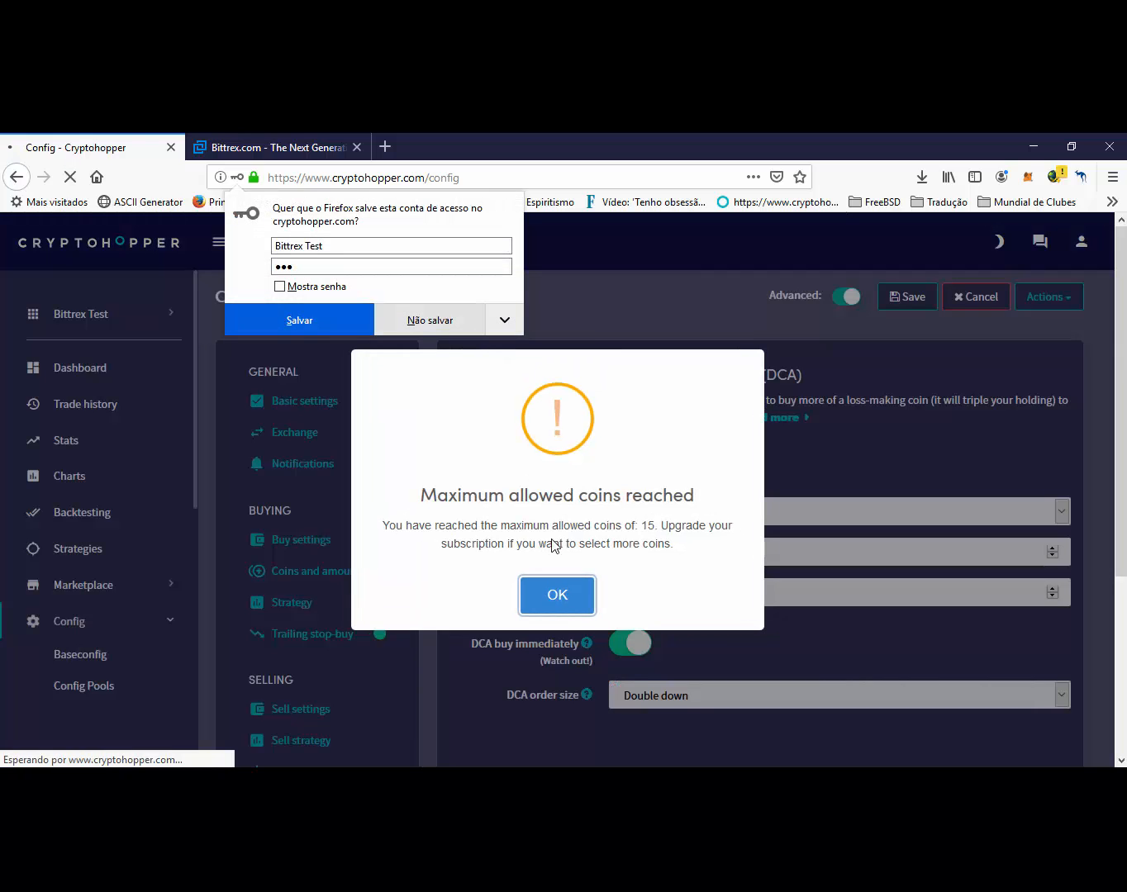
click(557, 596)
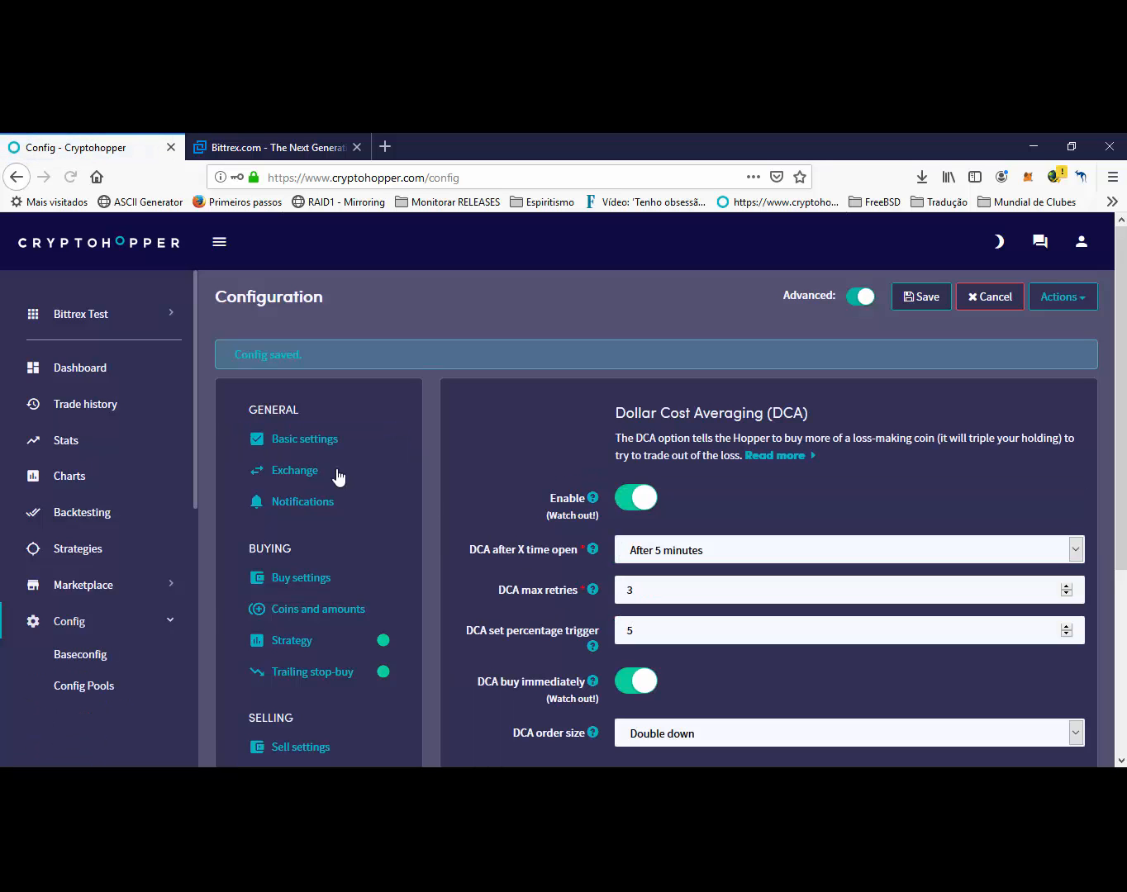
- Examine the BITB open position, the output log and the last signal output on the dashboard
click(90, 377)
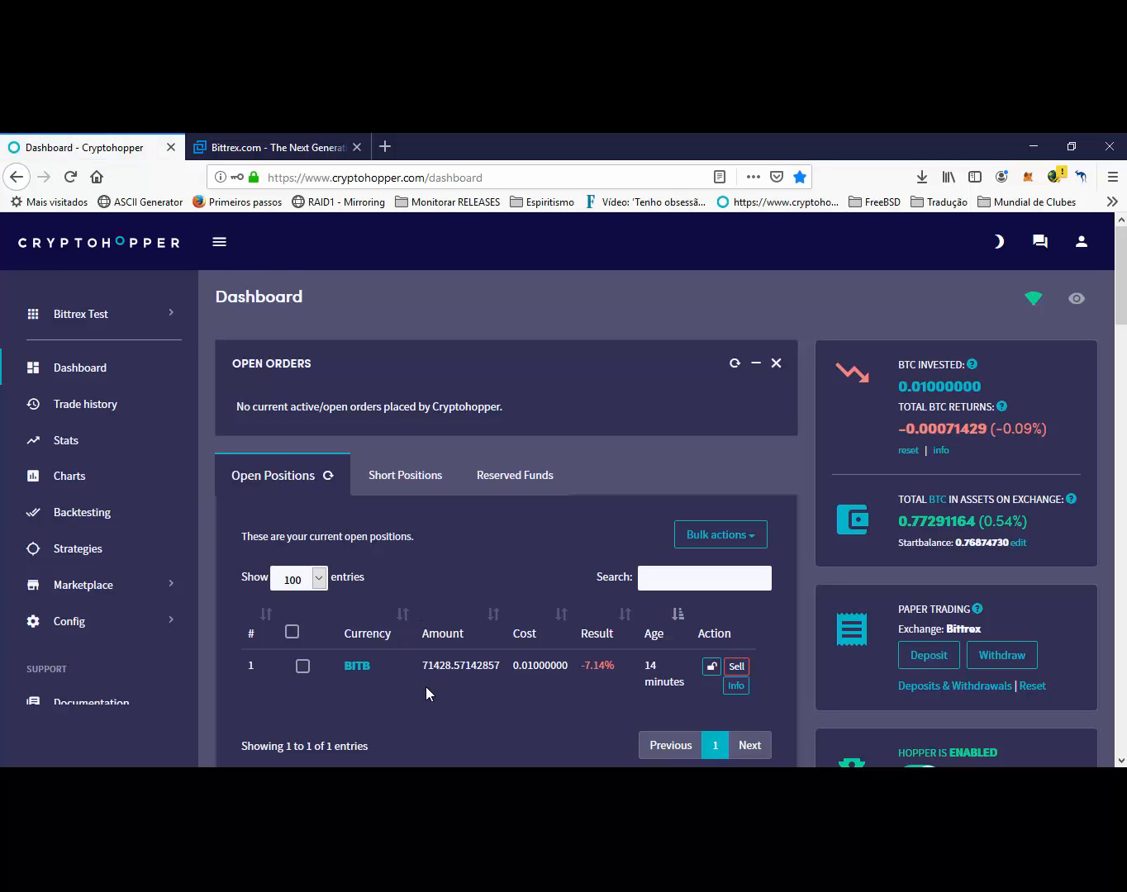
scroll(426, 686, down, 10)
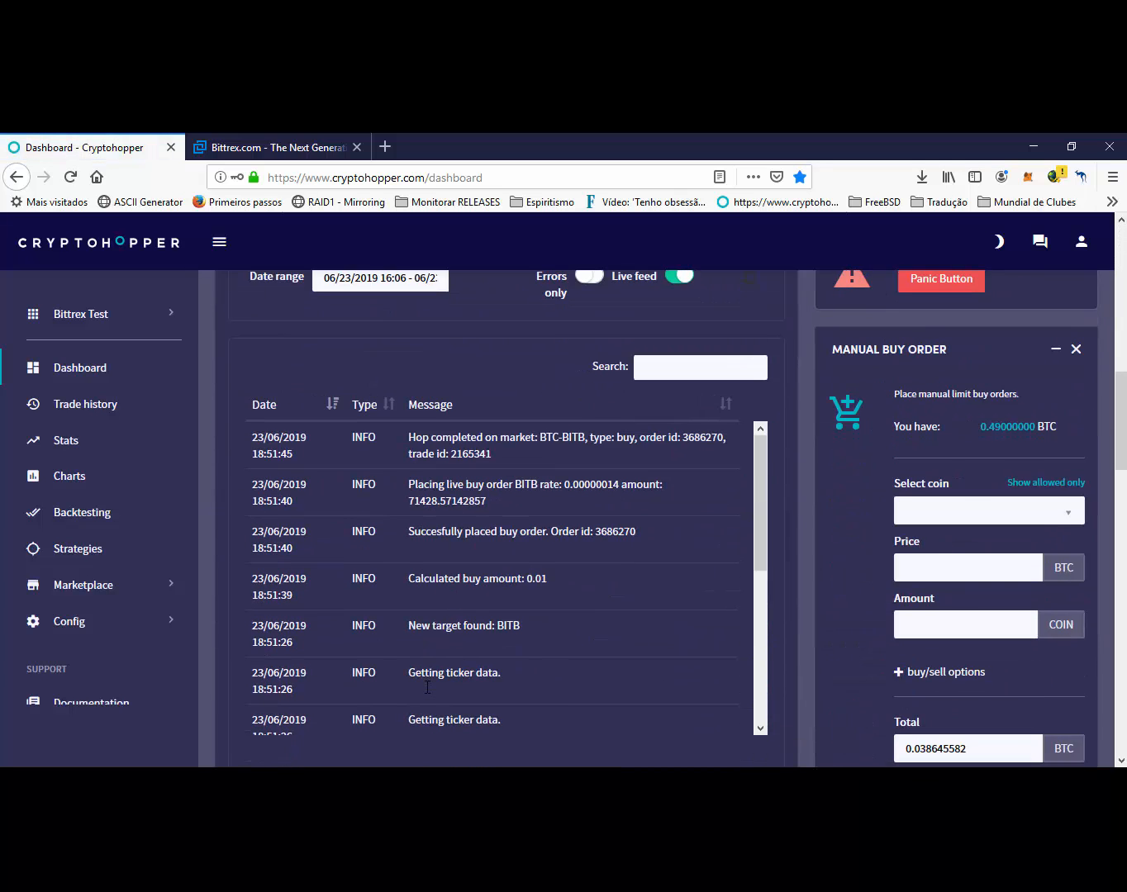
scroll(427, 687, up, 10)
scroll(427, 687, down, 7)
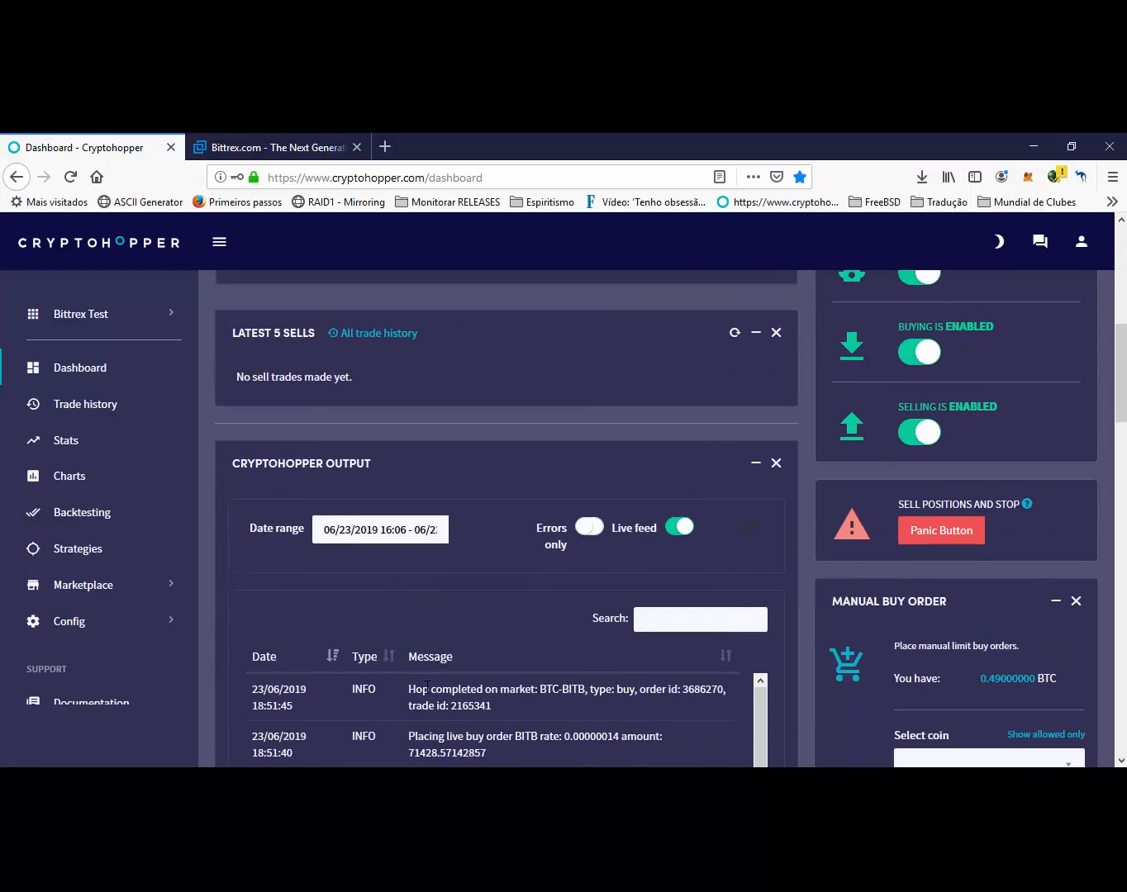
scroll(427, 687, down, 10)
scroll(426, 688, up, 5)
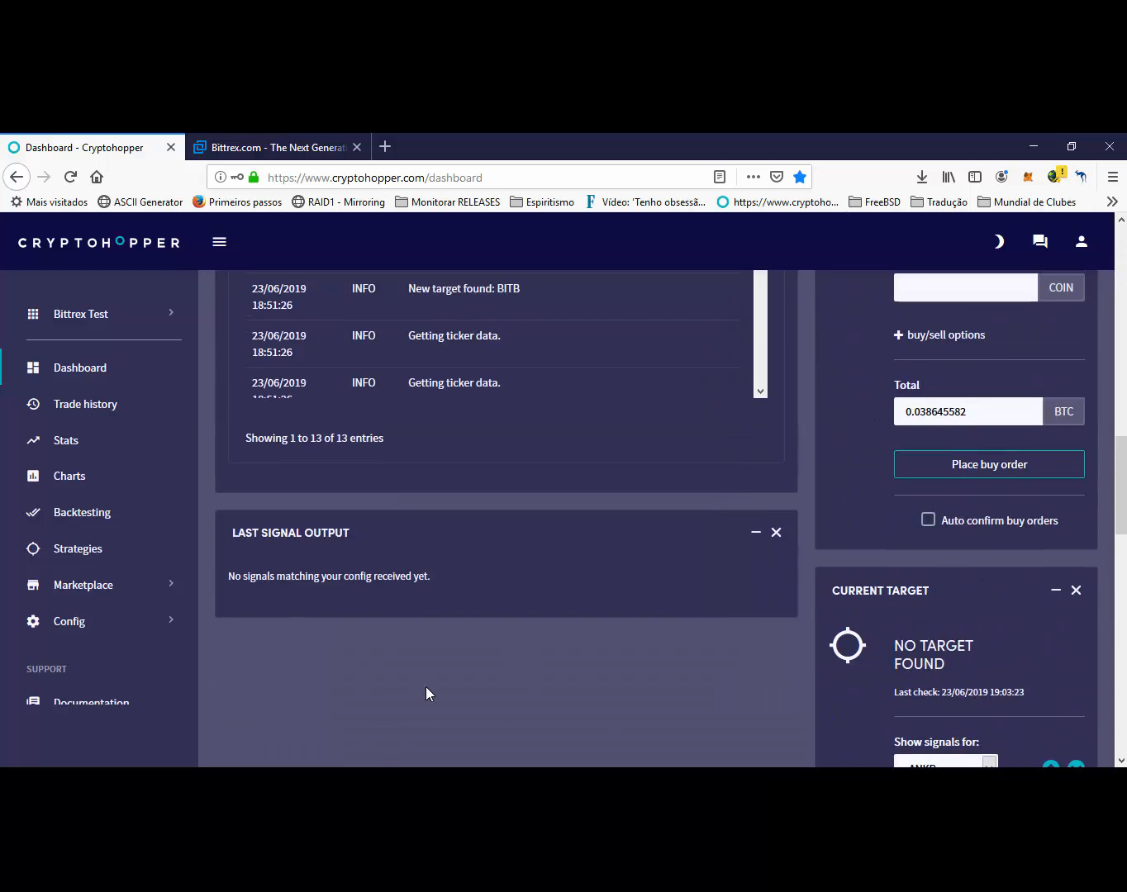
scroll(426, 688, up, 10)
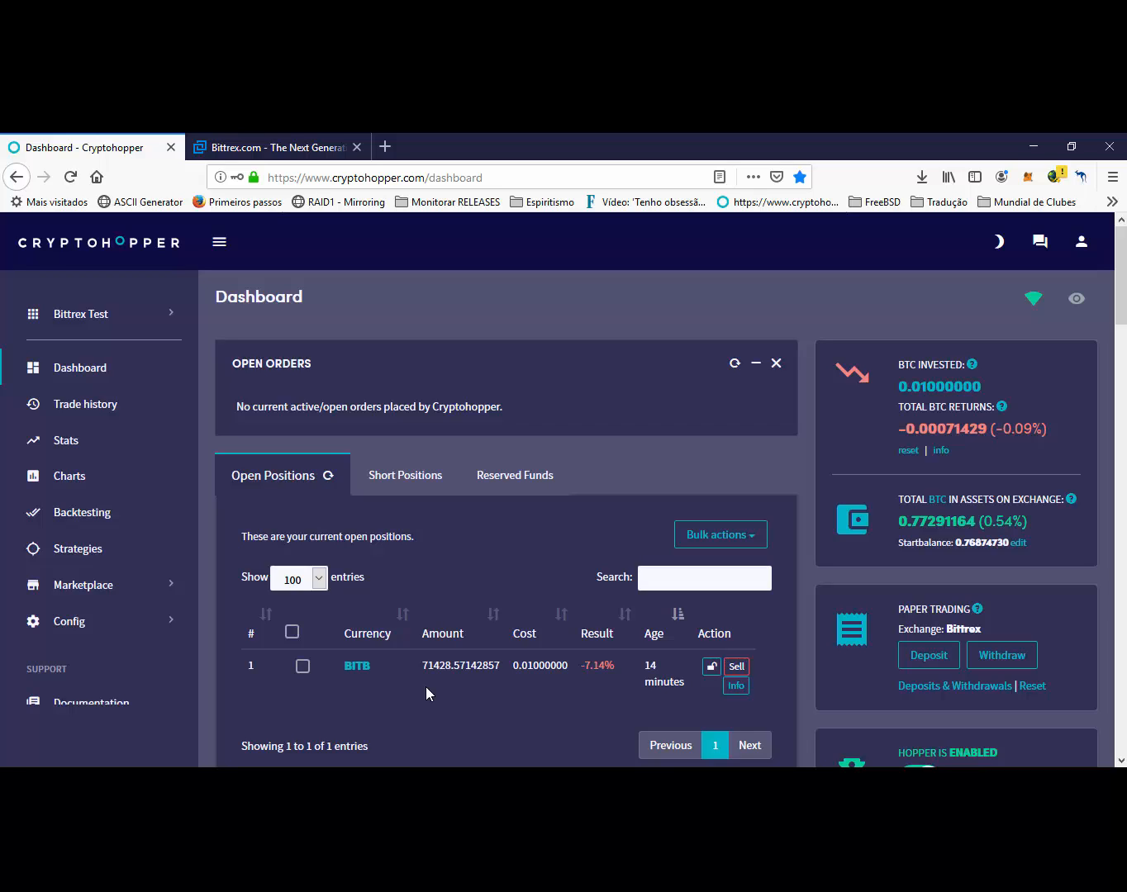
- Create a DCA order for the BITB open position and confirm it
click(303, 669)
click(733, 537)
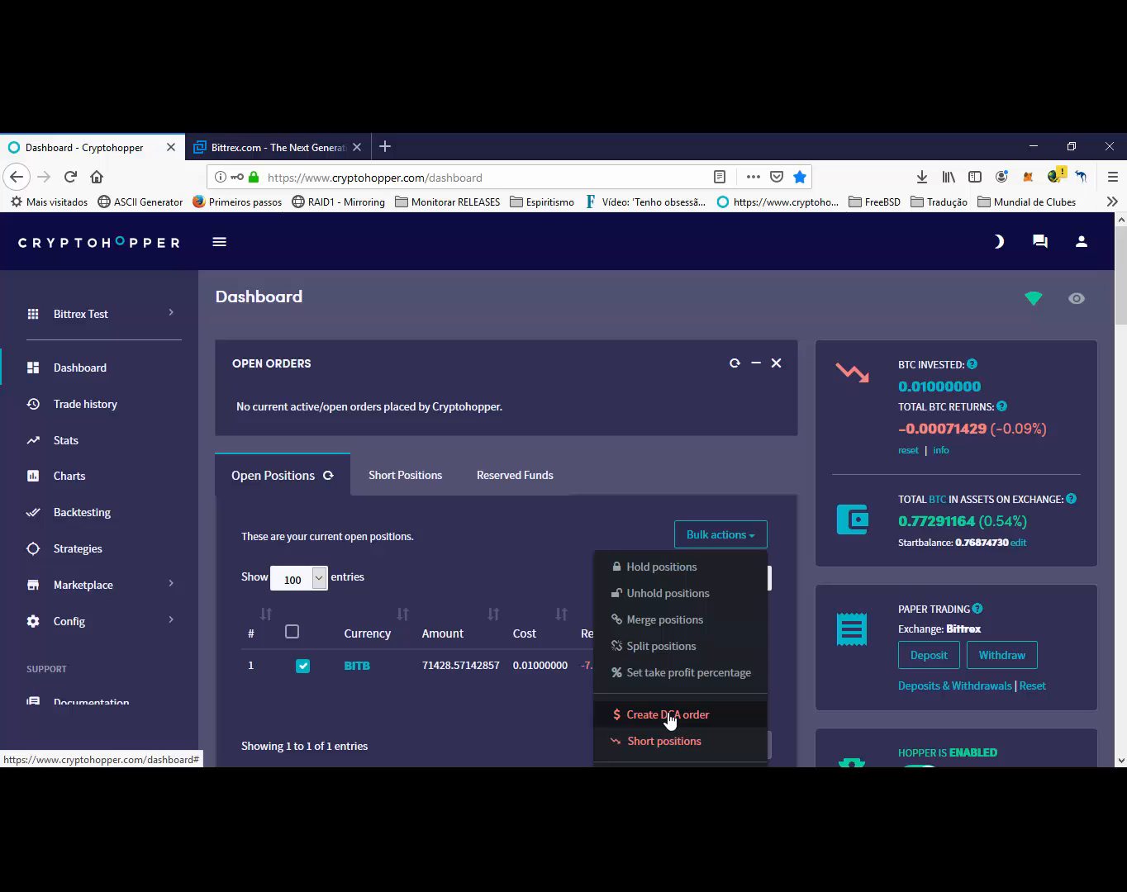
click(668, 716)
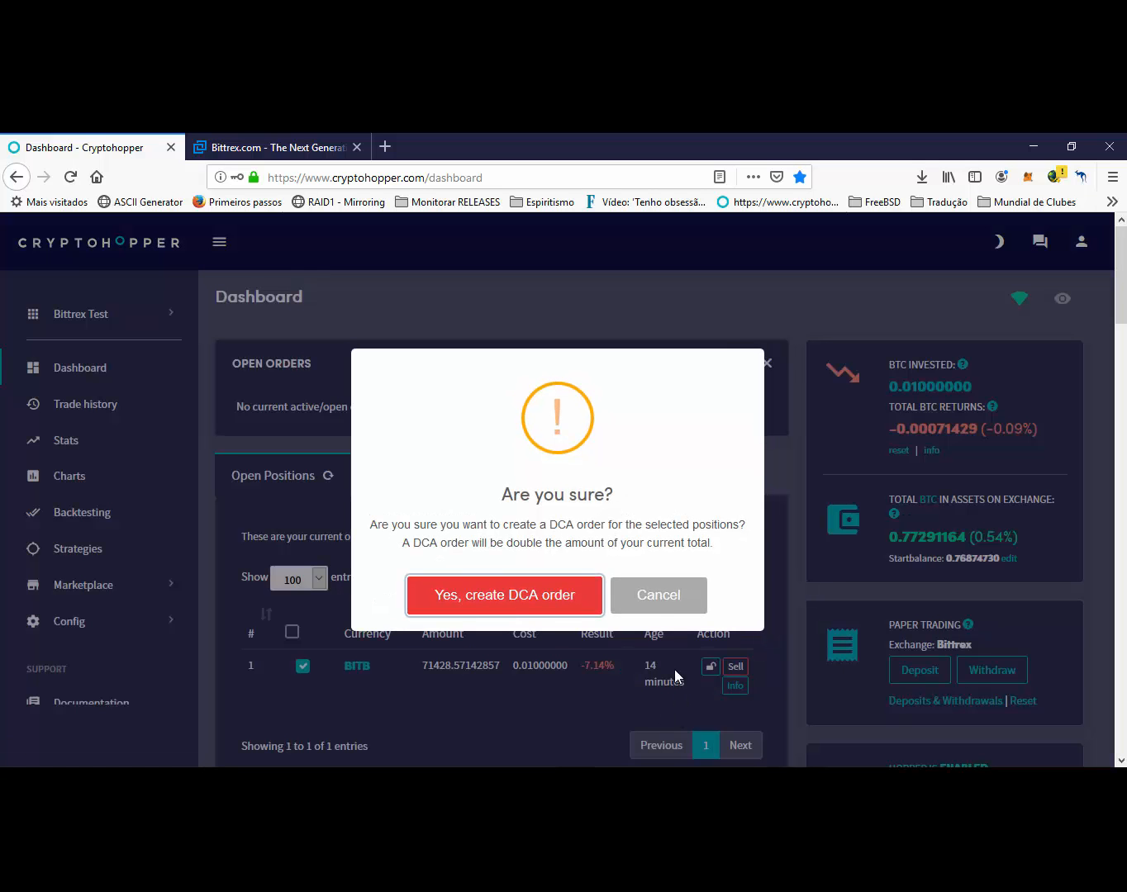
click(490, 597)
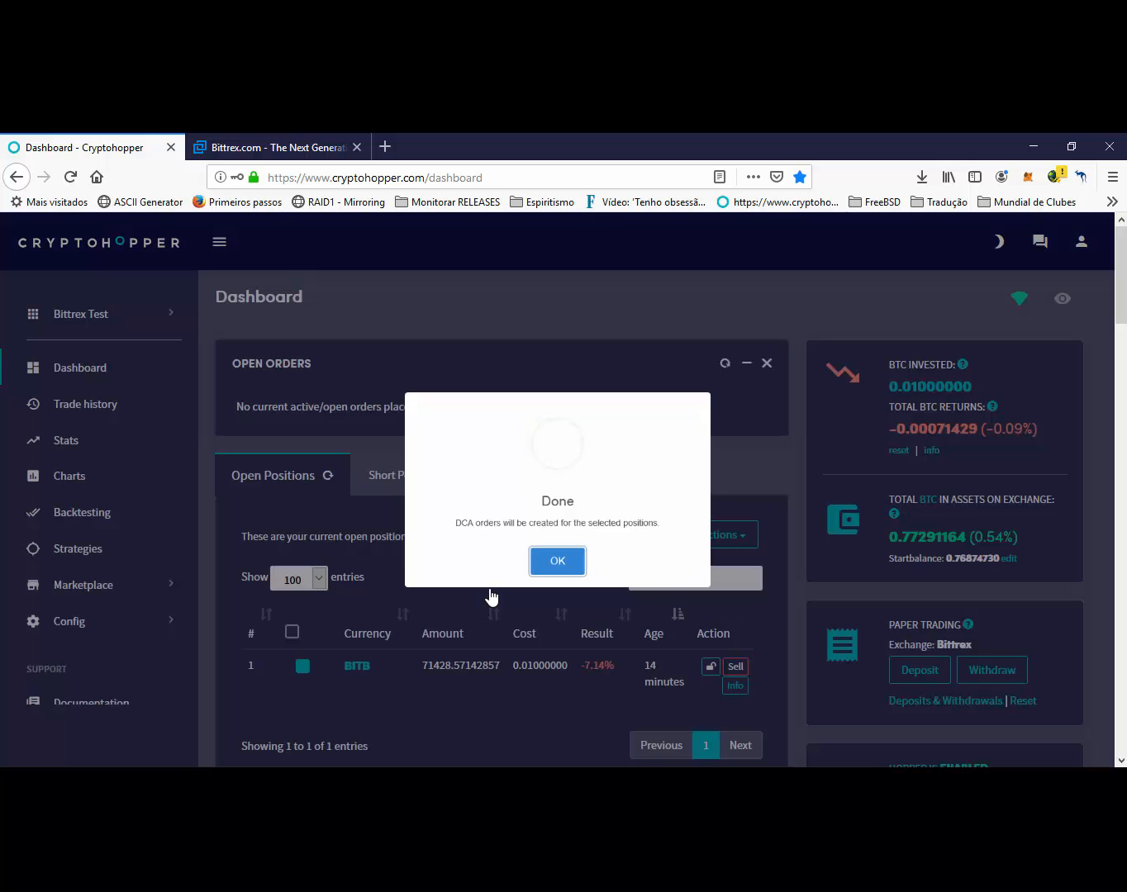
click(534, 593)
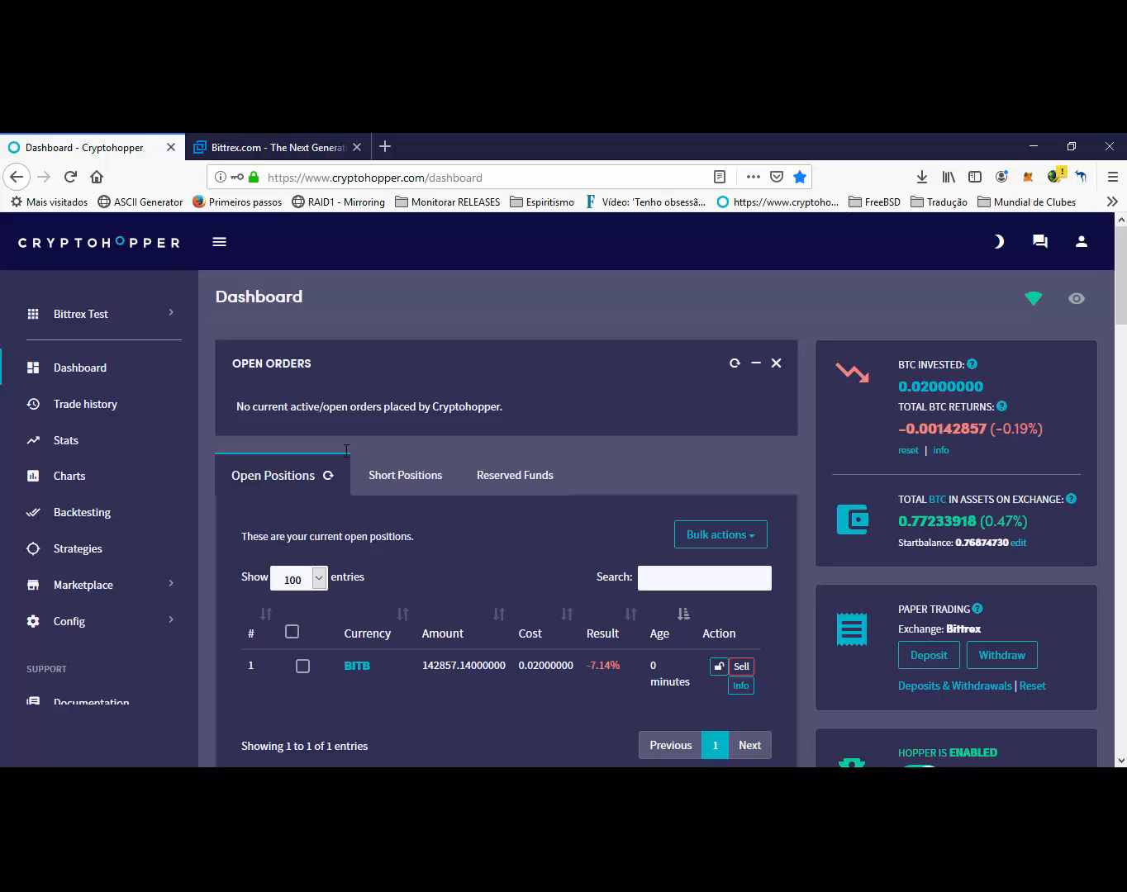
- Examine the newest BITB entries in the Cryptohopper output log, from adding the trailing stop-buy order to completing the hop
scroll(409, 703, down, 7)
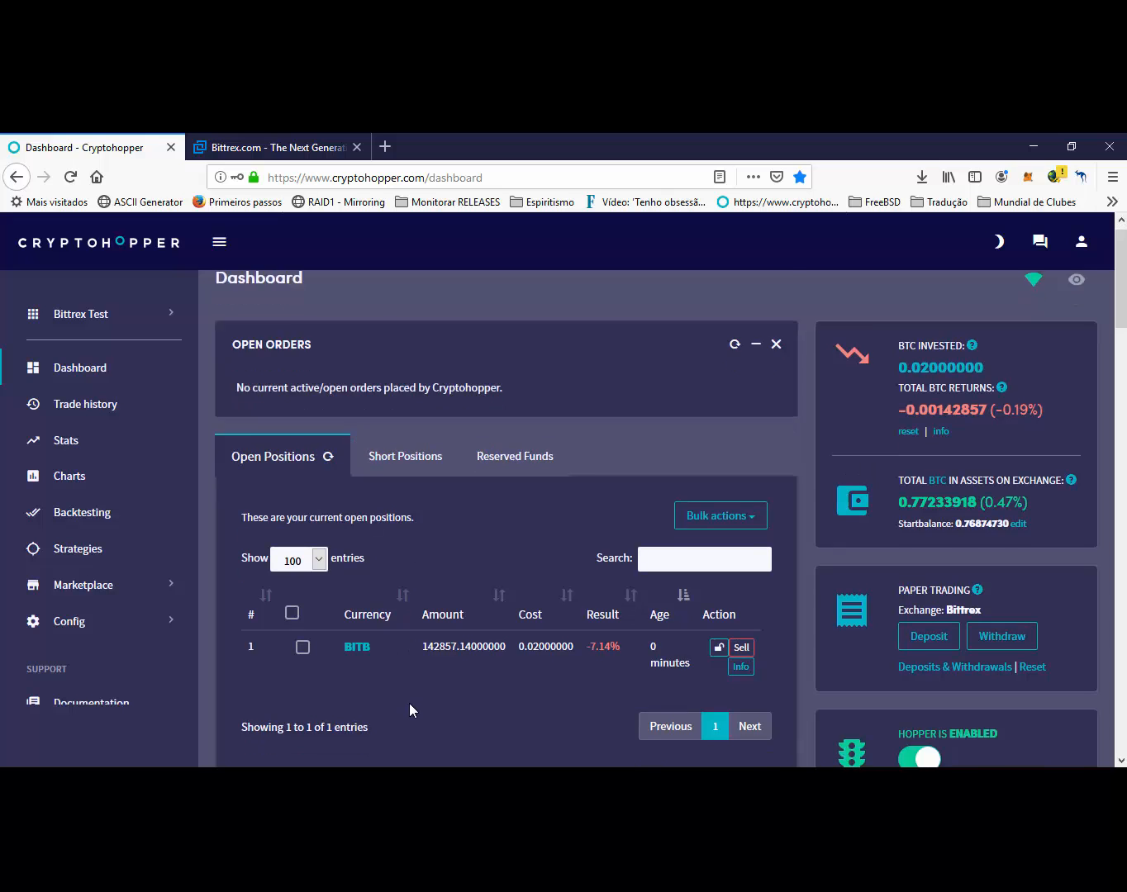
scroll(409, 708, up, 7)
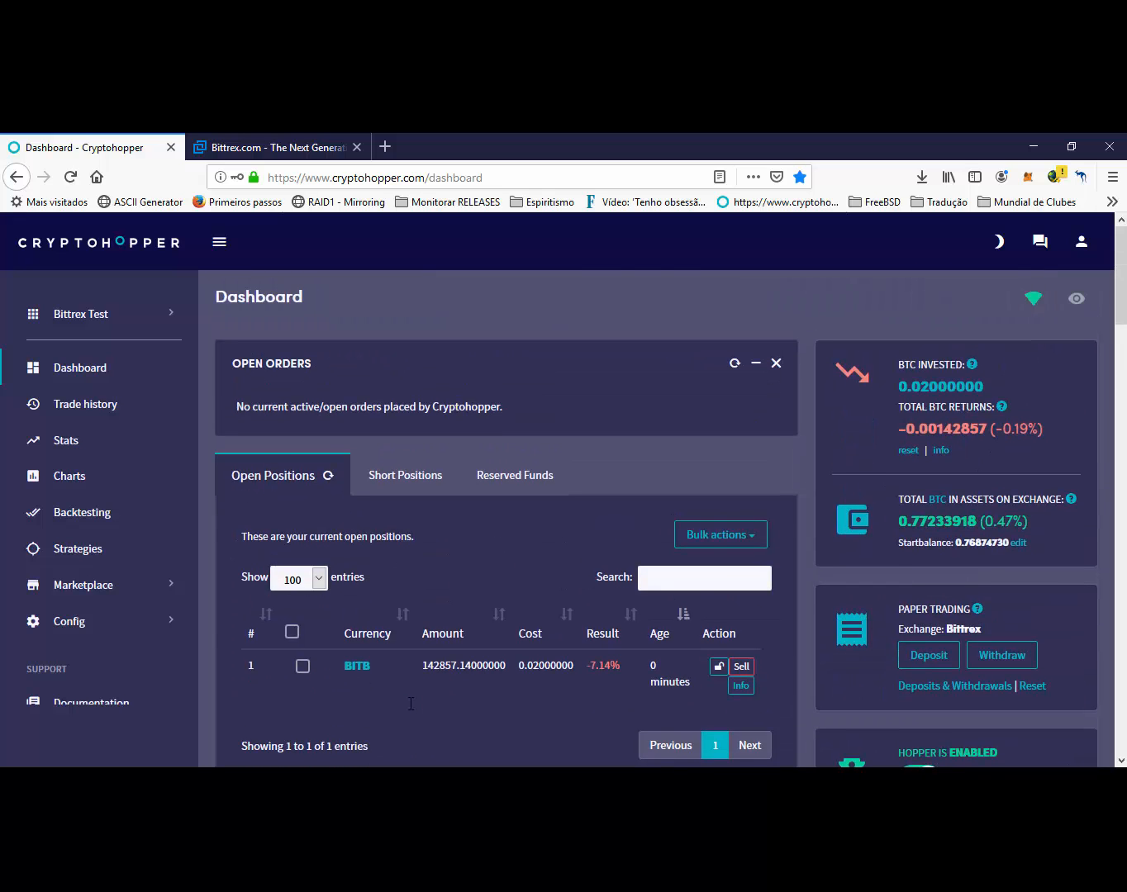
scroll(411, 704, down, 10)
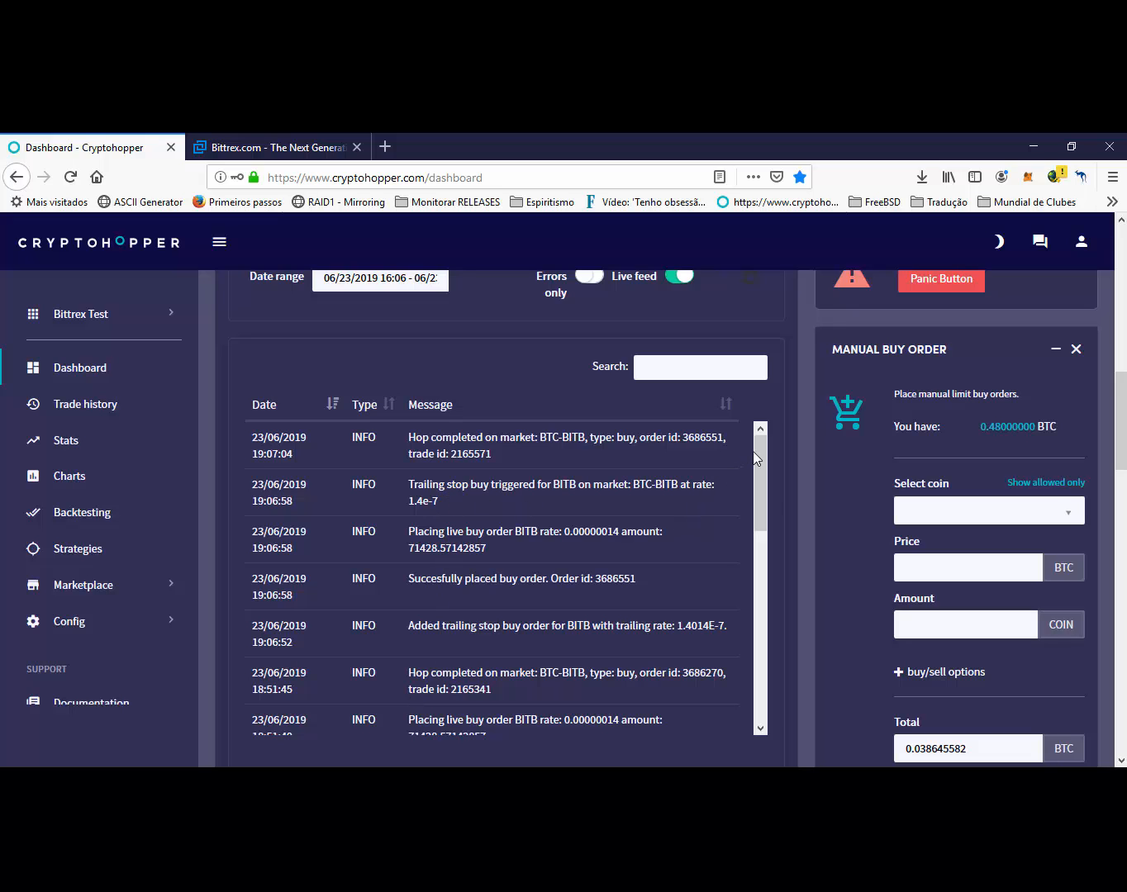
drag(758, 450, 750, 704)
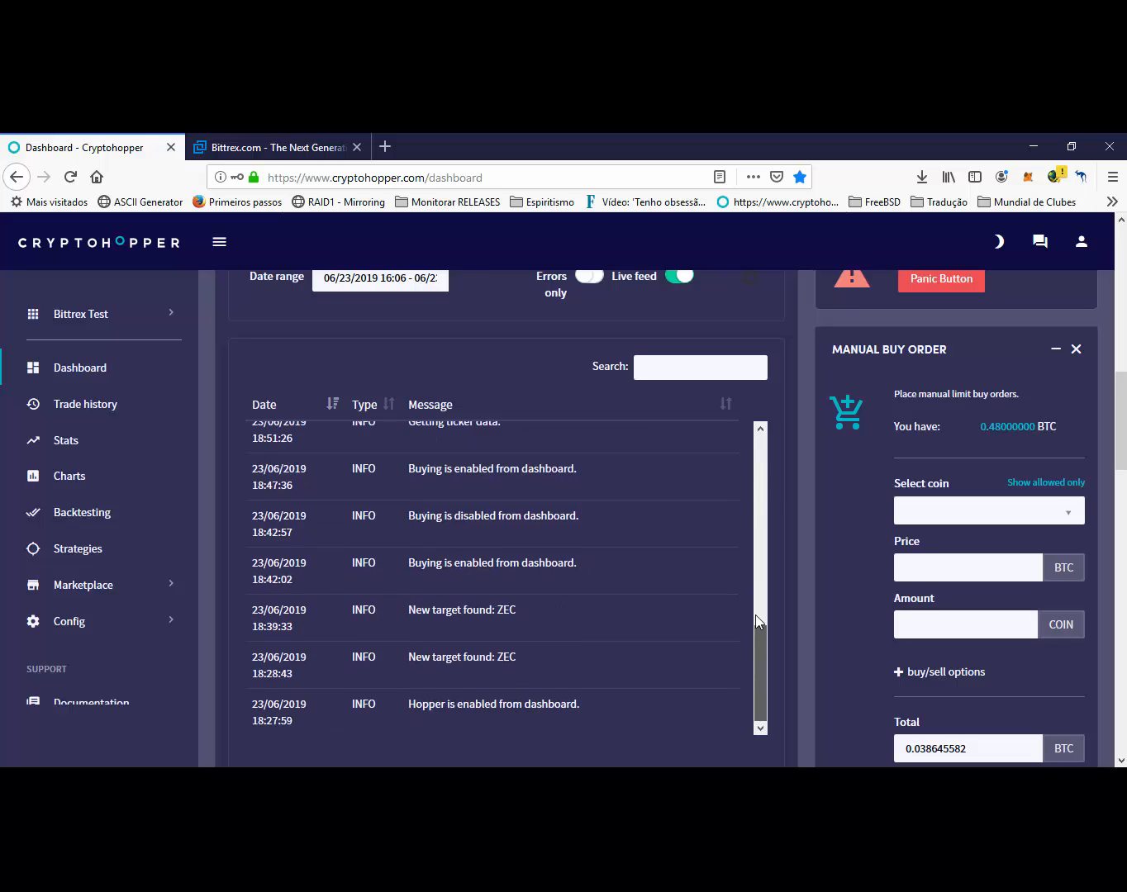
drag(755, 615, 766, 449)
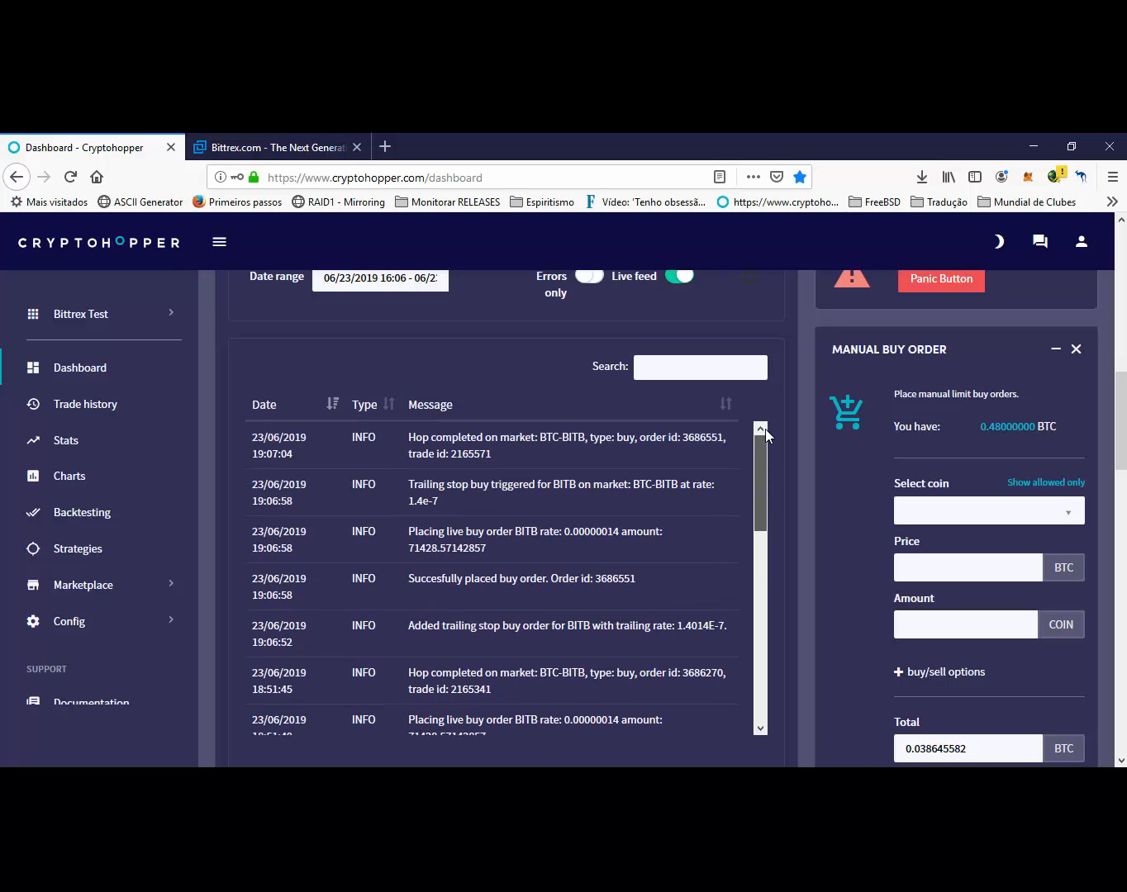
drag(764, 429, 764, 465)
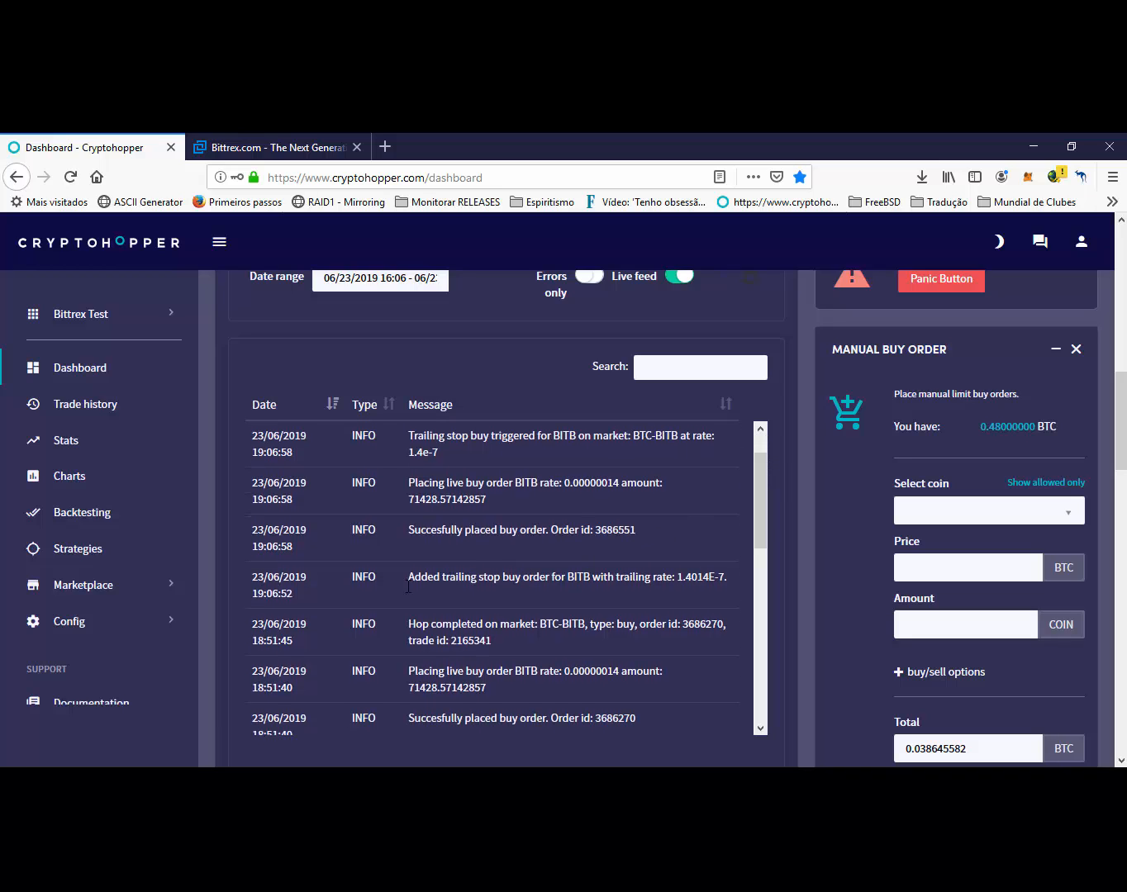
drag(419, 576, 548, 576)
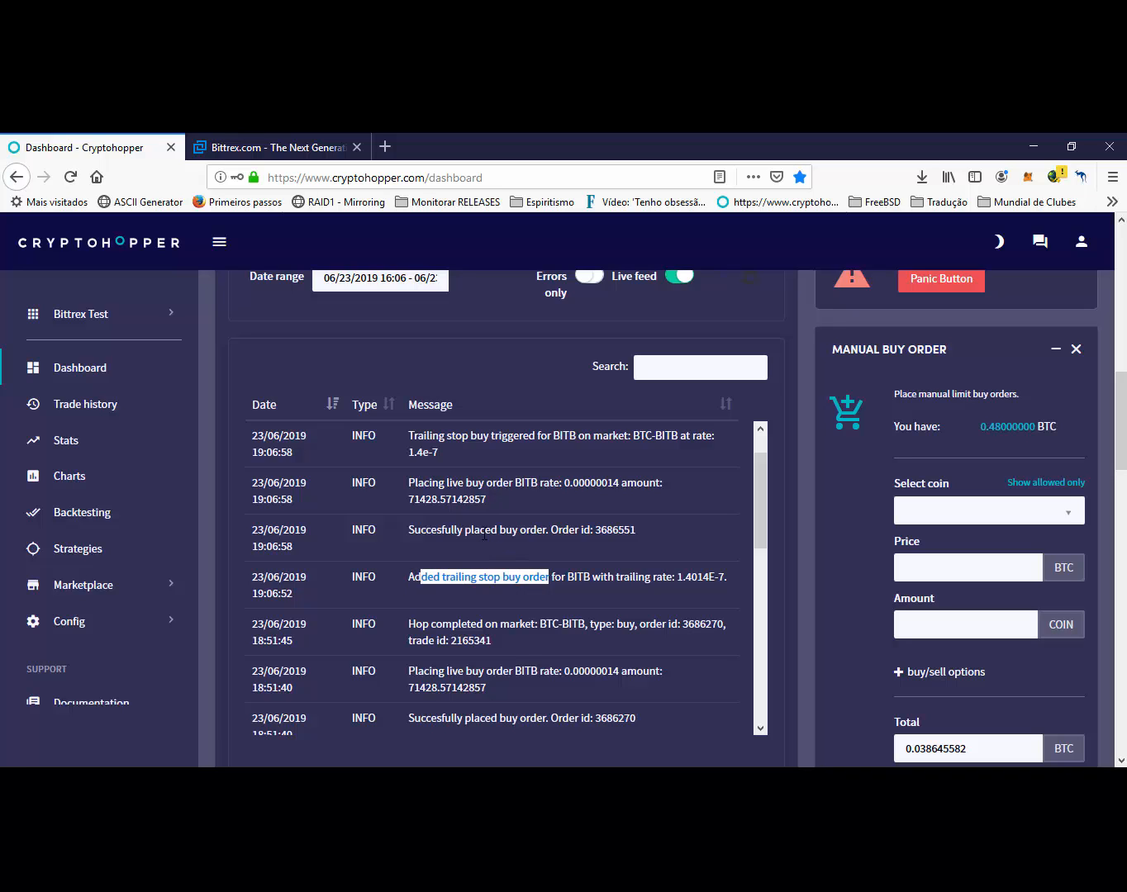
drag(480, 530, 562, 531)
drag(458, 484, 550, 488)
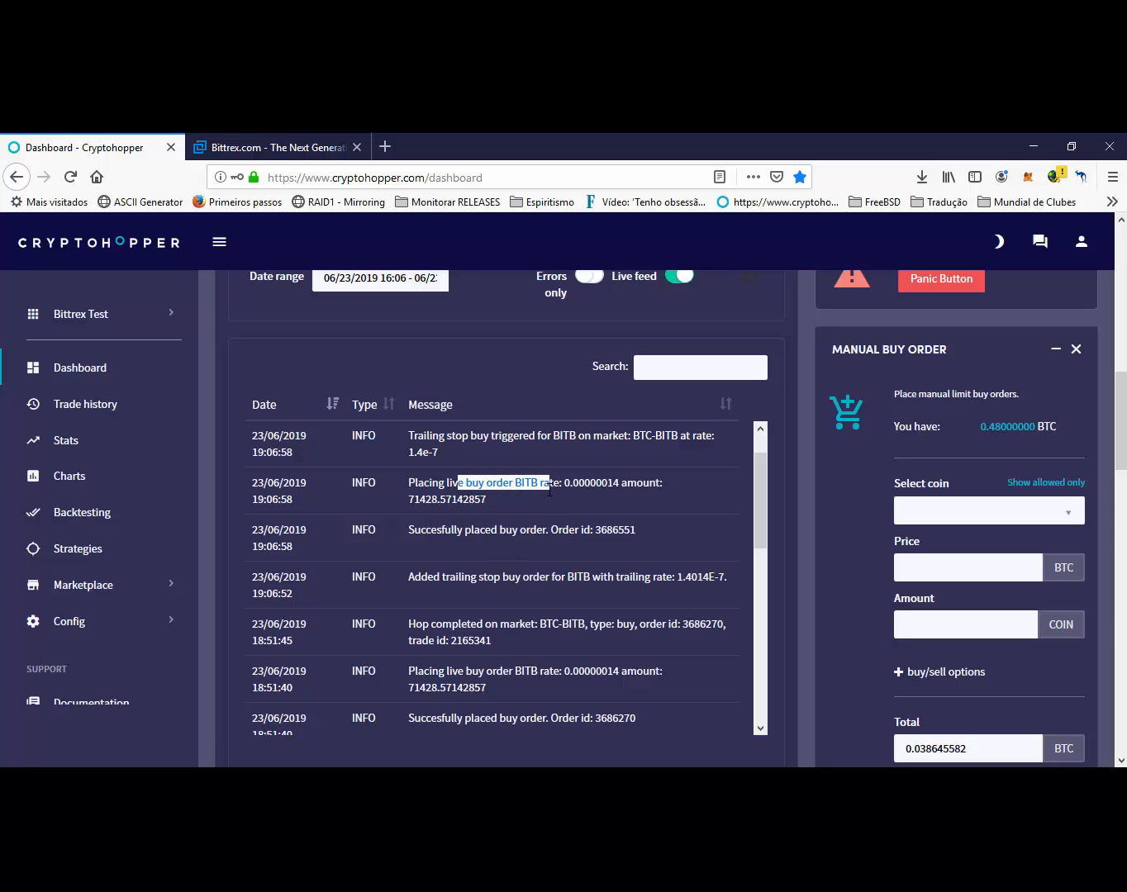
scroll(549, 490, up, 2)
drag(462, 484, 540, 484)
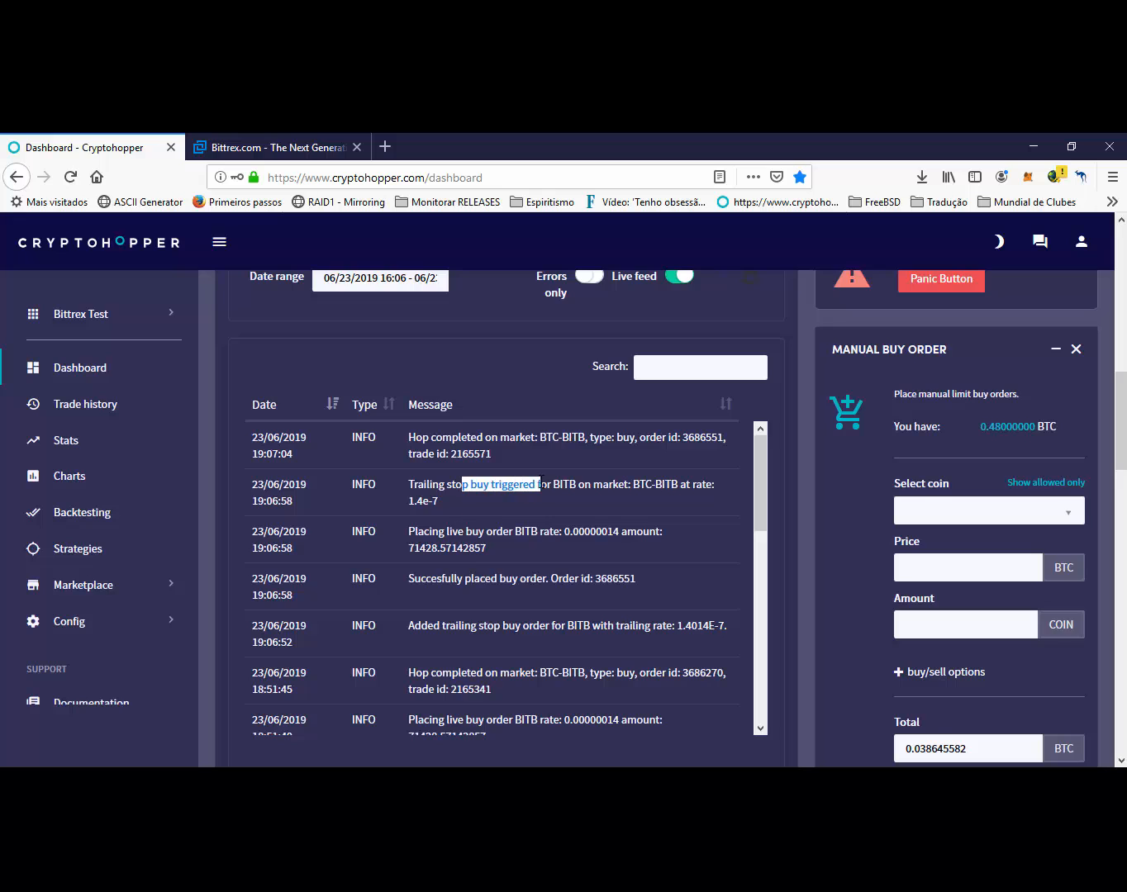
scroll(541, 481, up, 1)
scroll(541, 480, up, 2)
drag(440, 605, 586, 607)
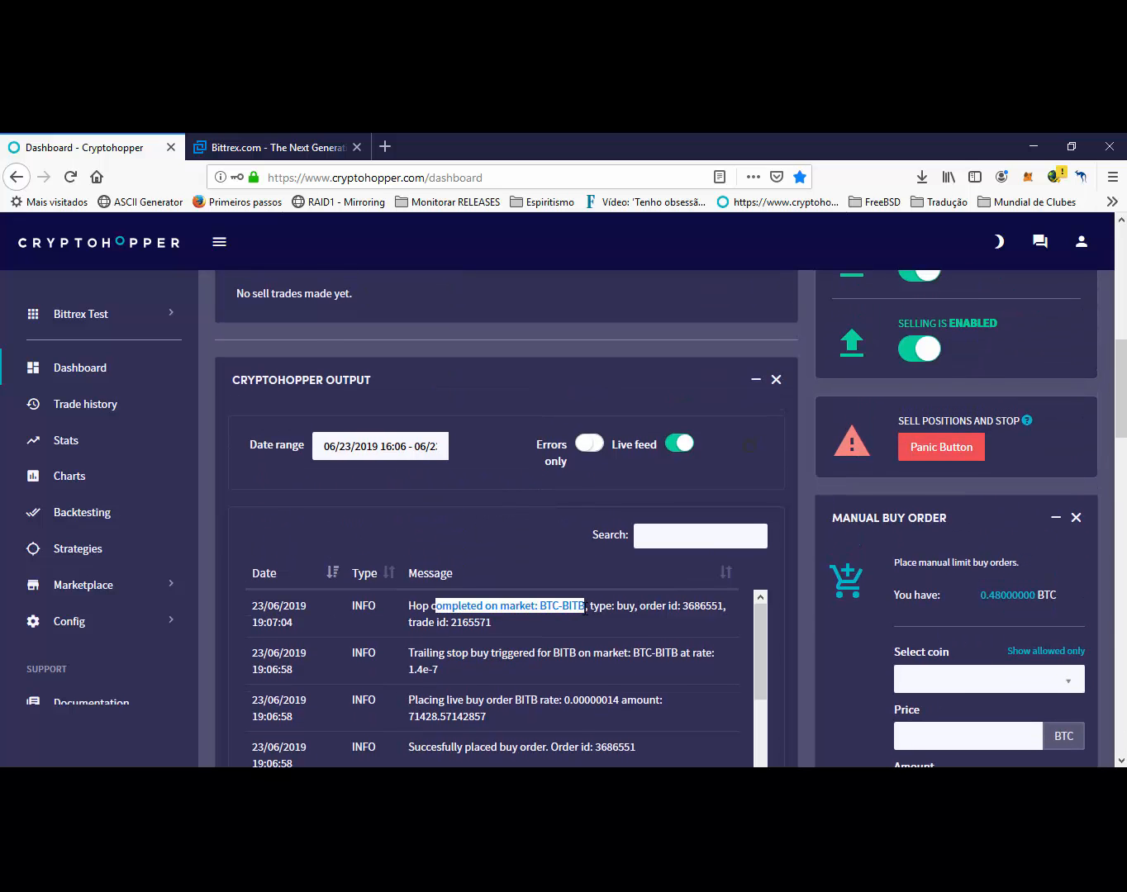
click(590, 624)
- Open the details of the BITB open position and check its trigger
scroll(590, 625, up, 5)
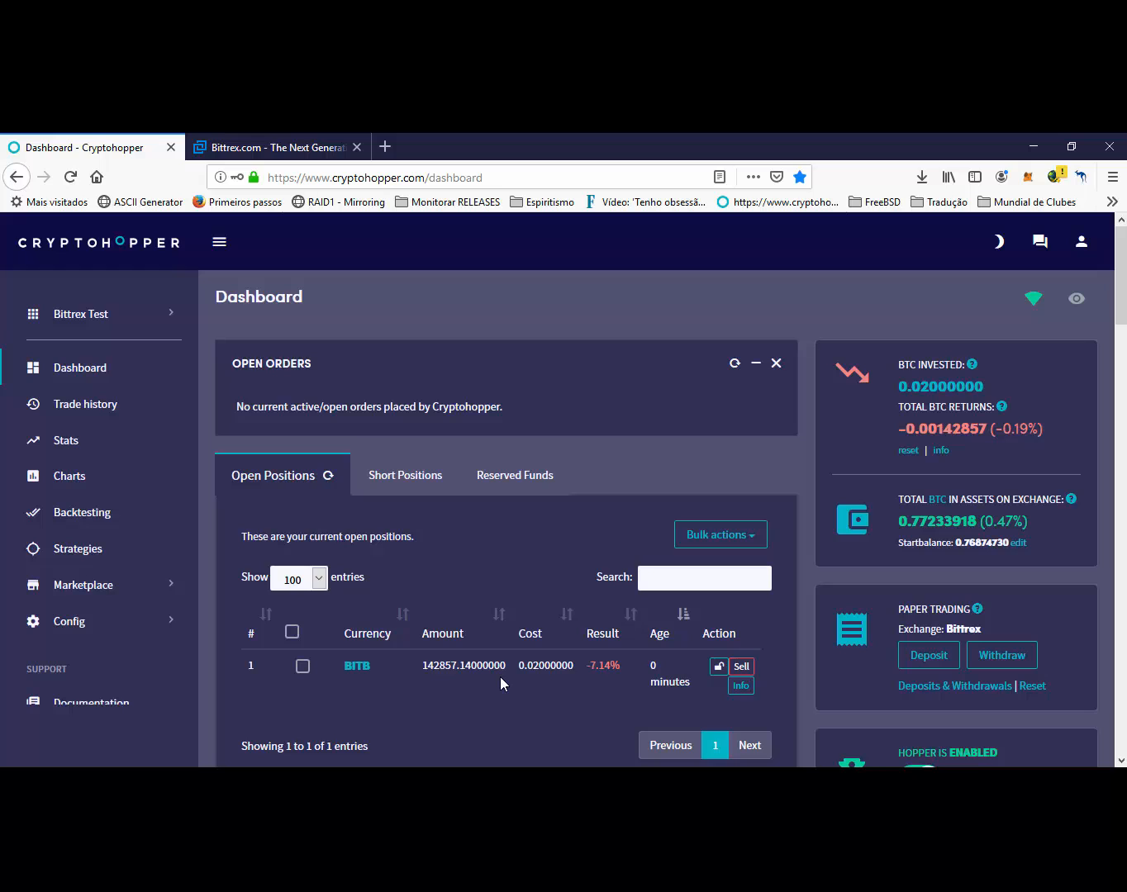
click(740, 687)
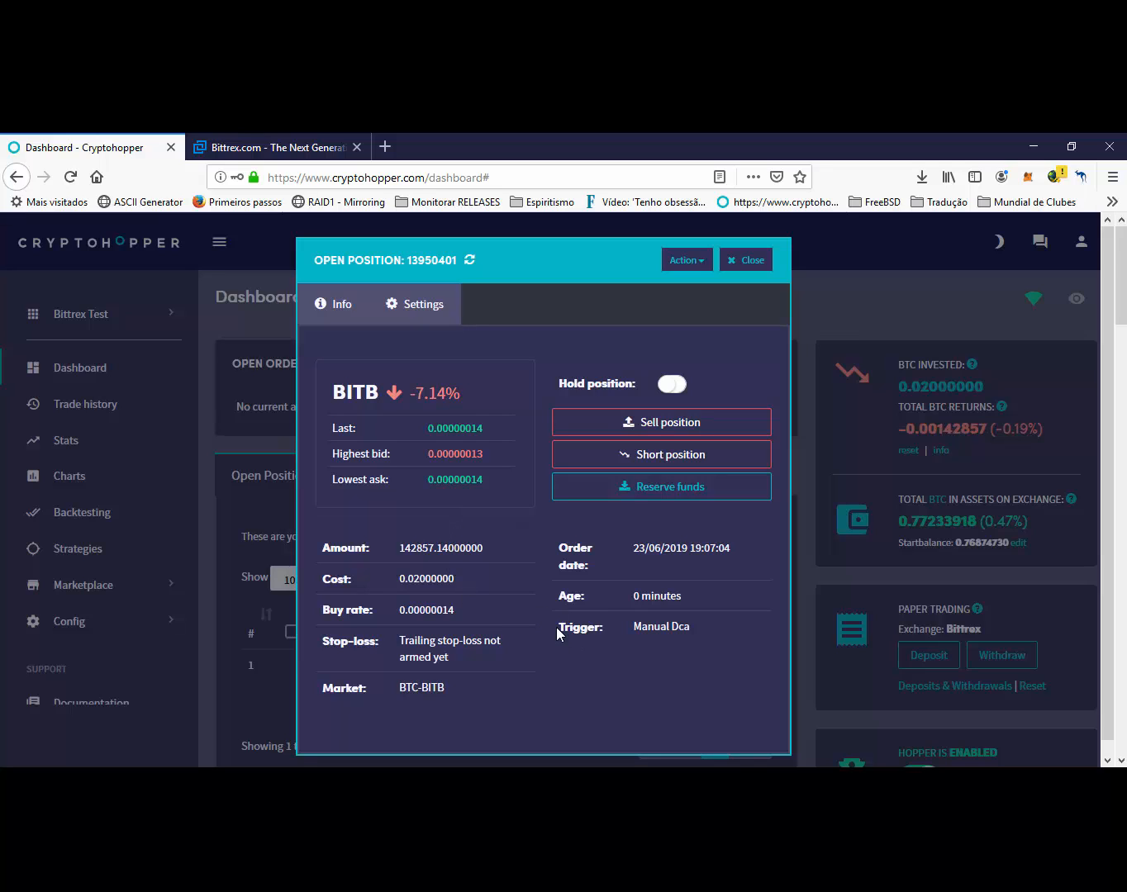
drag(557, 629, 699, 634)
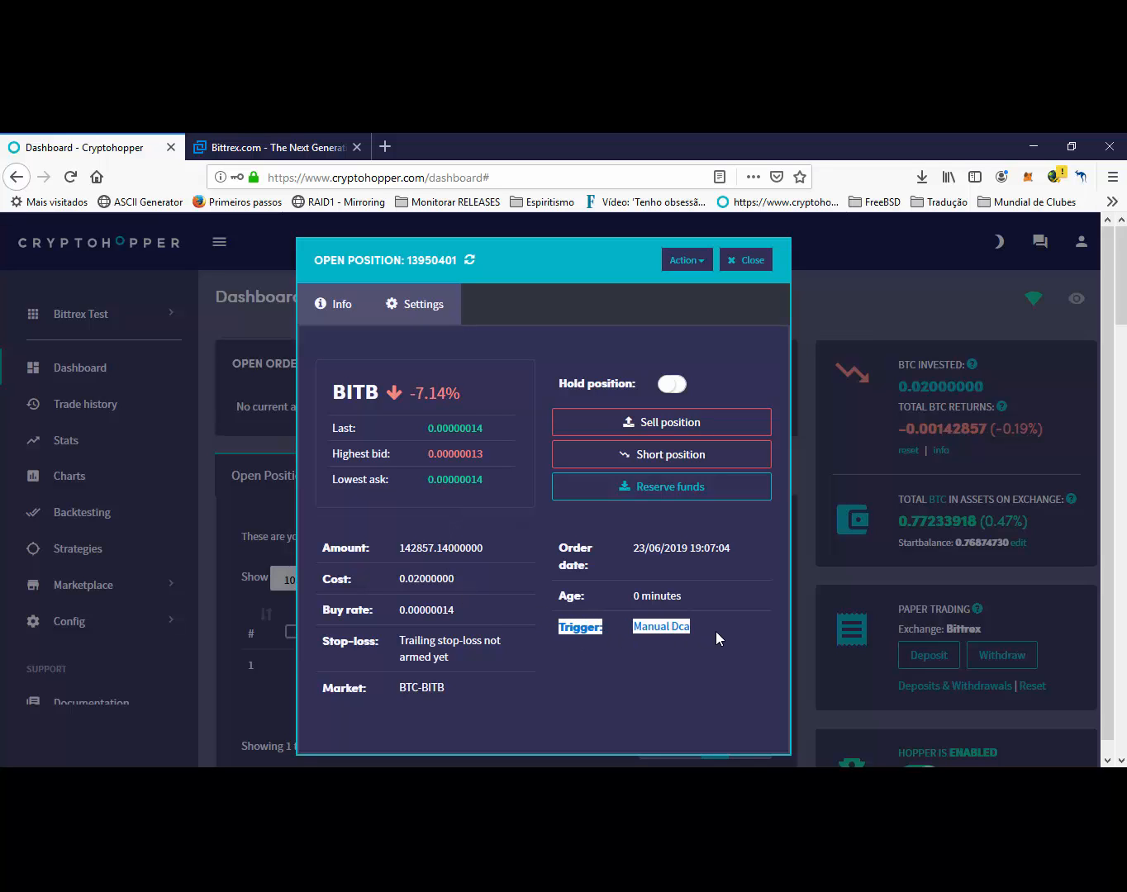
- Compare the last price, lowest ask and highest bid in the BITB position details, and close the details
click(716, 632)
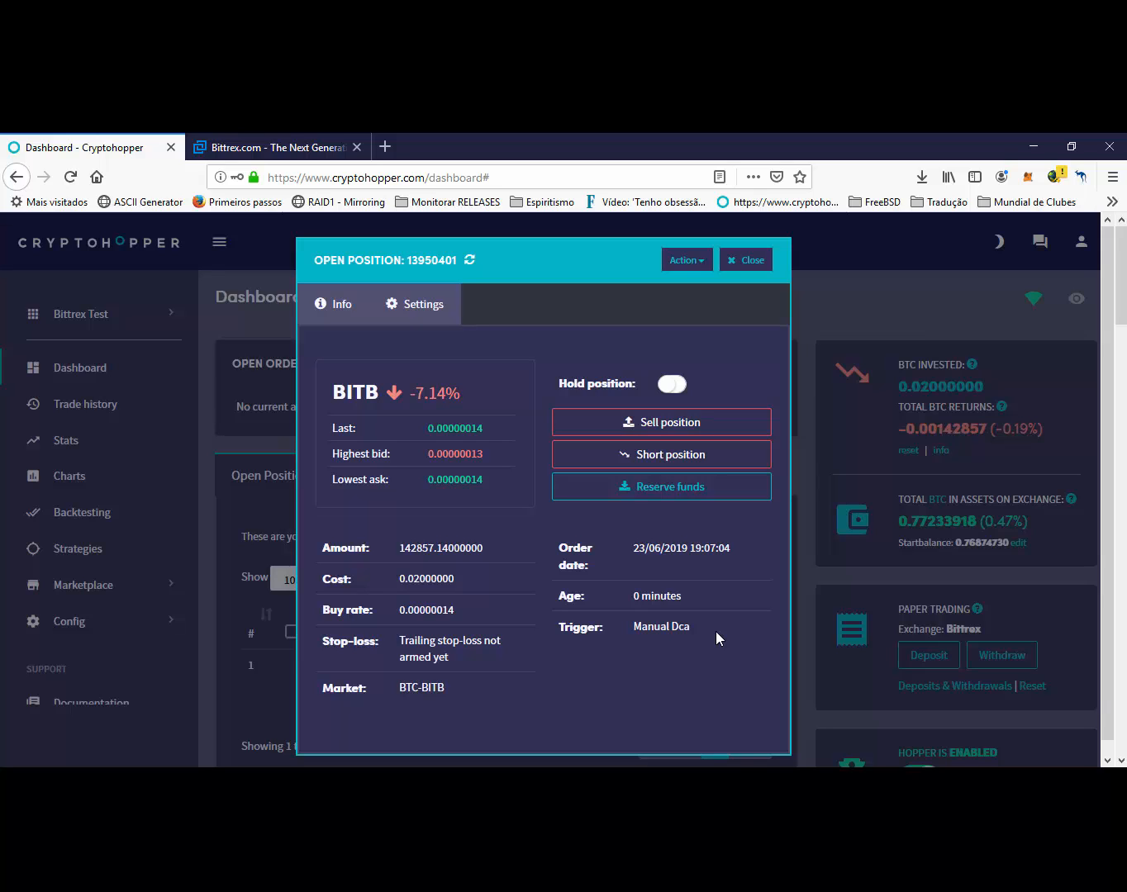
double_click(448, 427)
click(426, 428)
drag(427, 427, 518, 430)
drag(425, 478, 490, 477)
drag(424, 465, 509, 461)
click(510, 461)
click(749, 259)
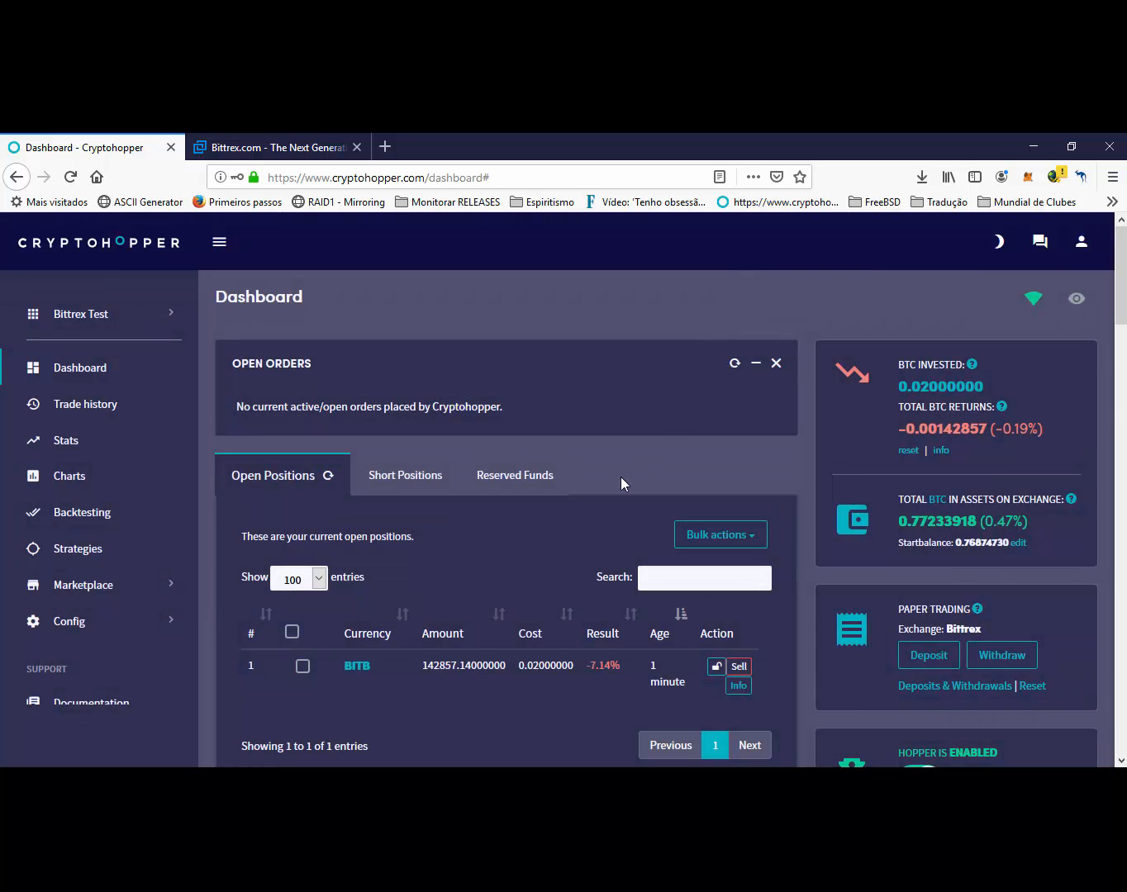
- Create another DCA order for the BITB open position, confirm it, and check the updated position's details
scroll(557, 499, down, 4)
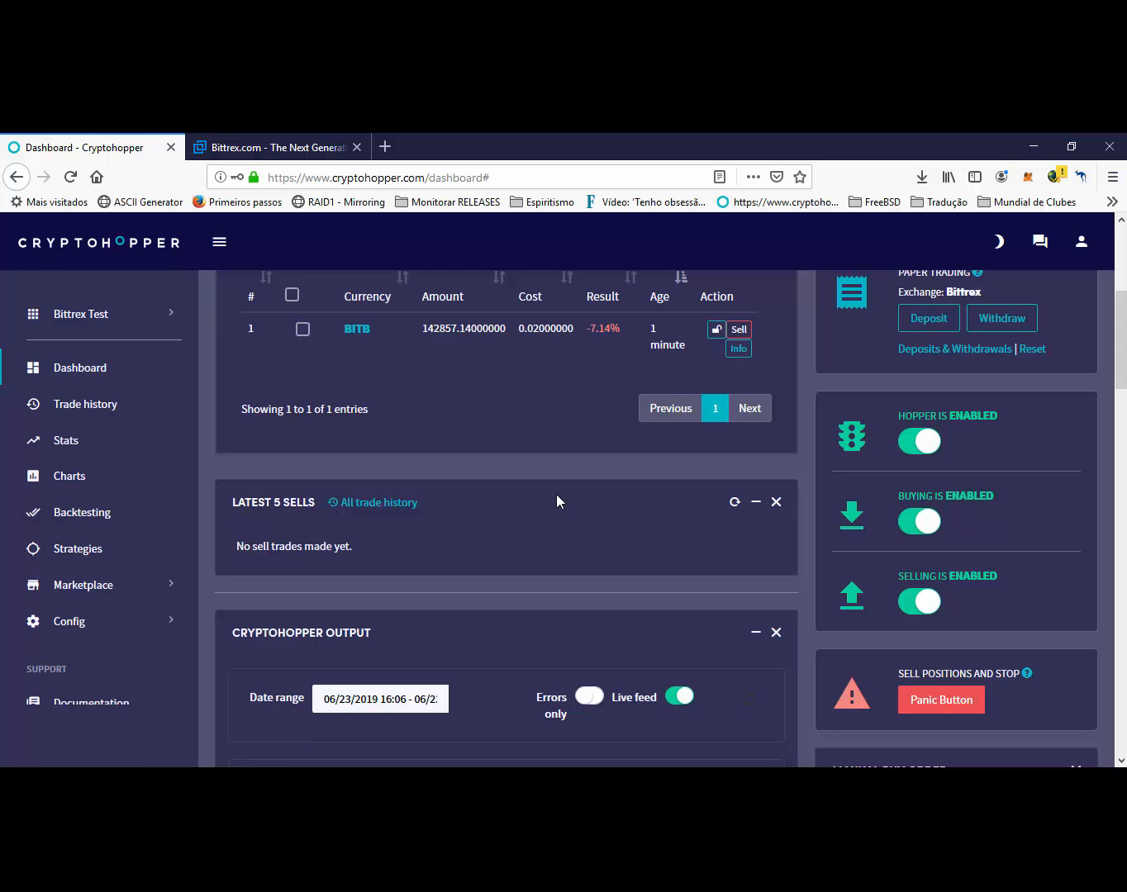
scroll(556, 499, up, 2)
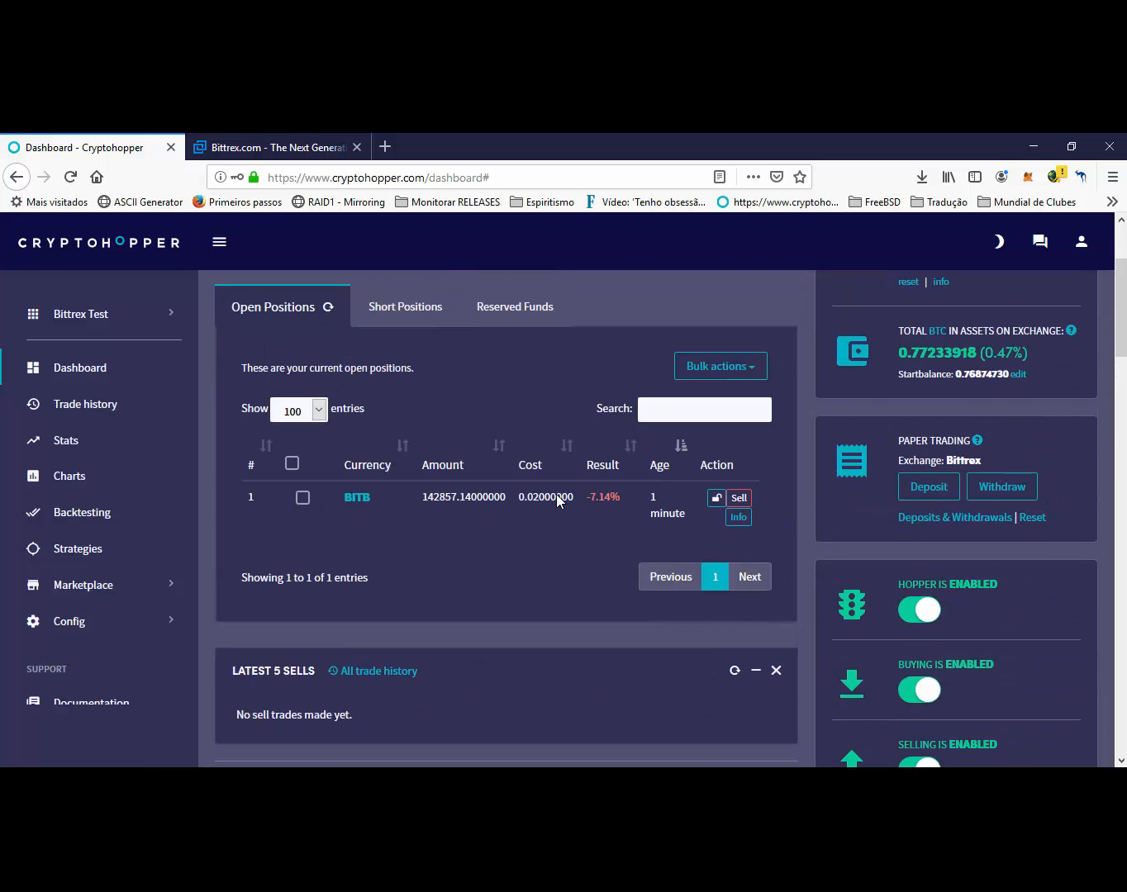
click(302, 499)
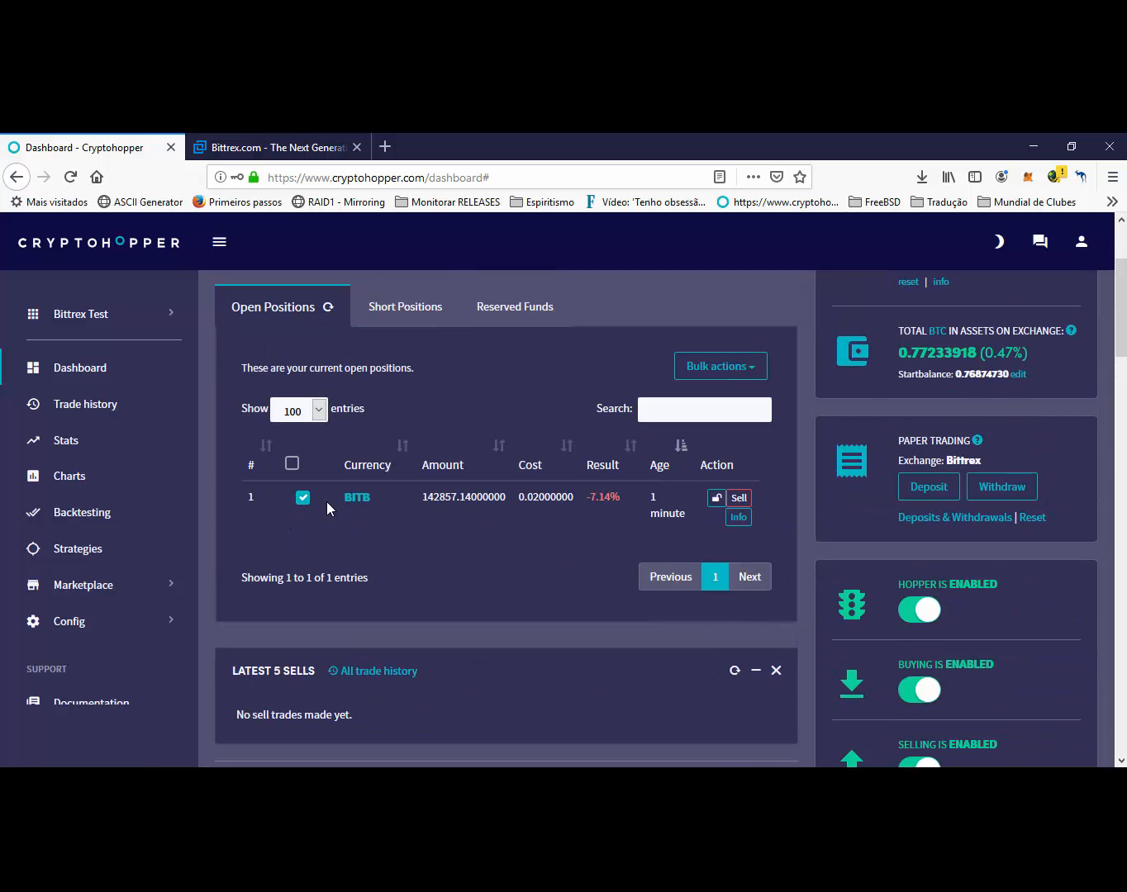
click(743, 369)
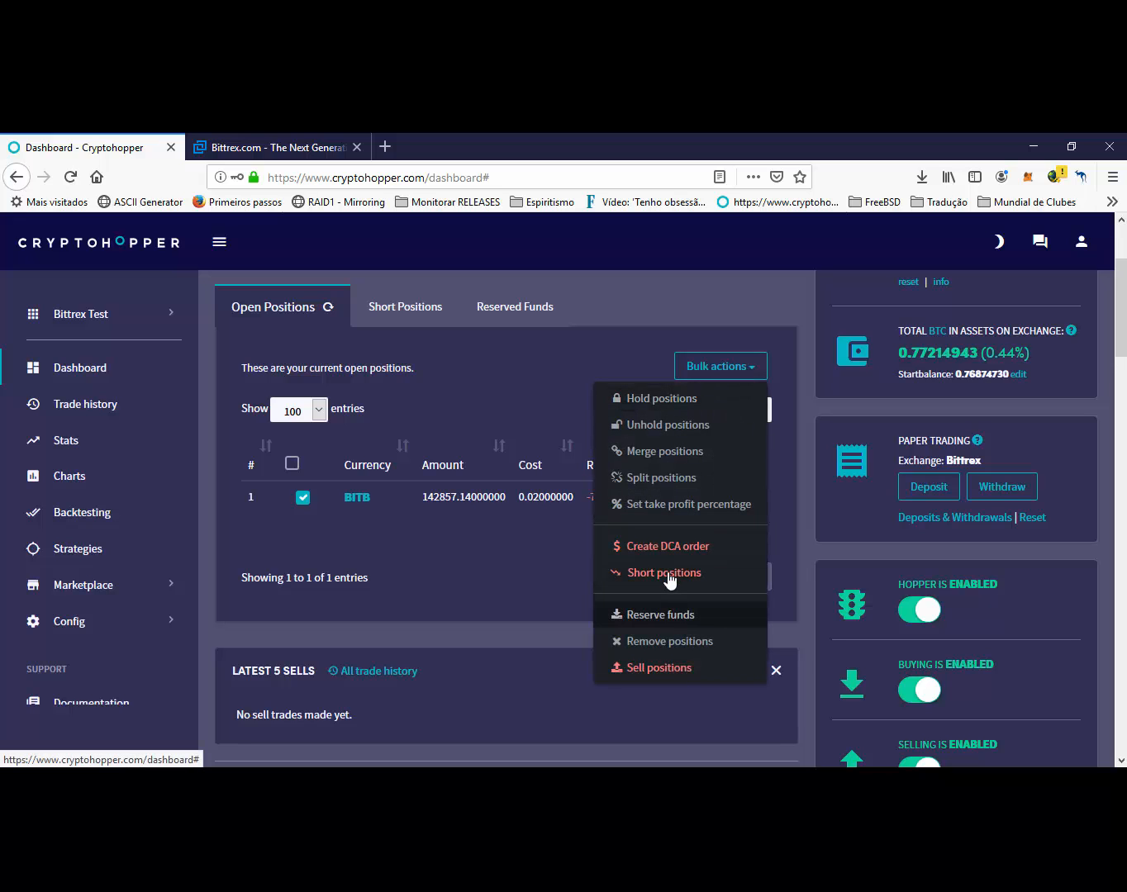
click(668, 545)
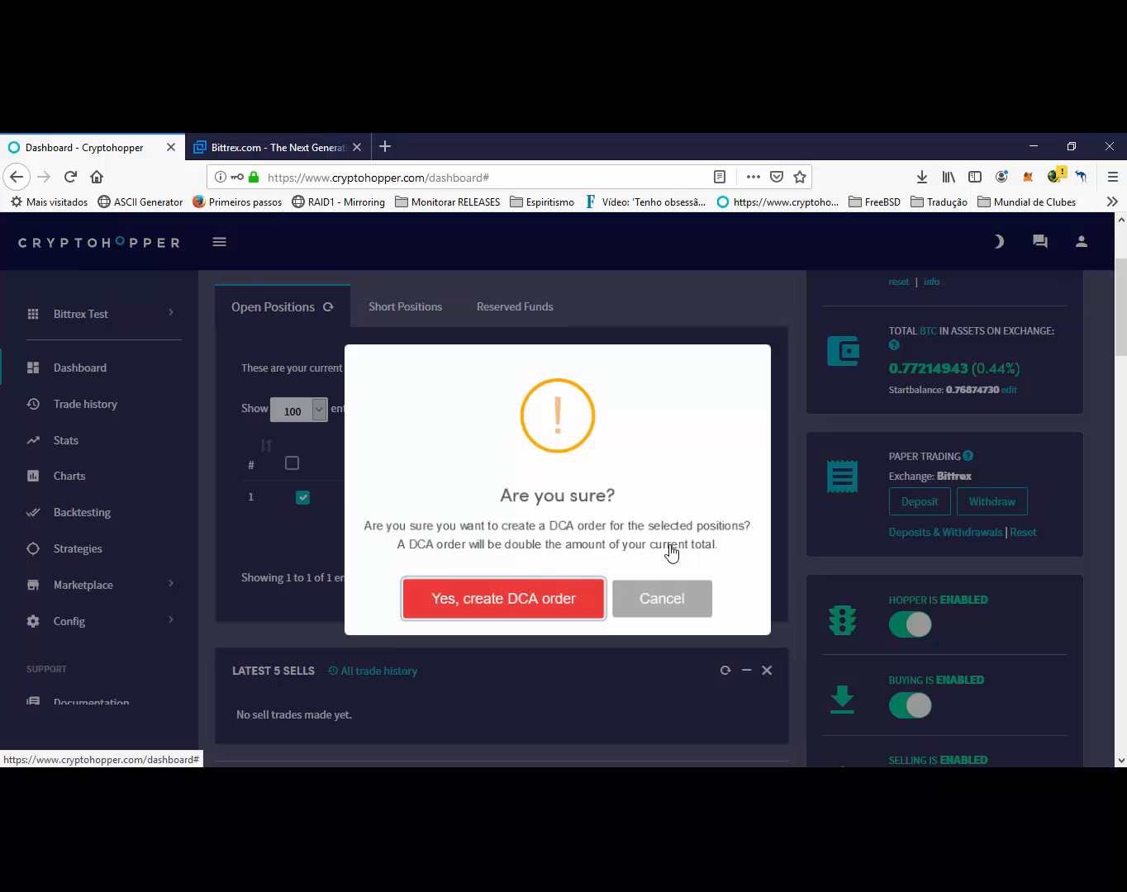
click(474, 598)
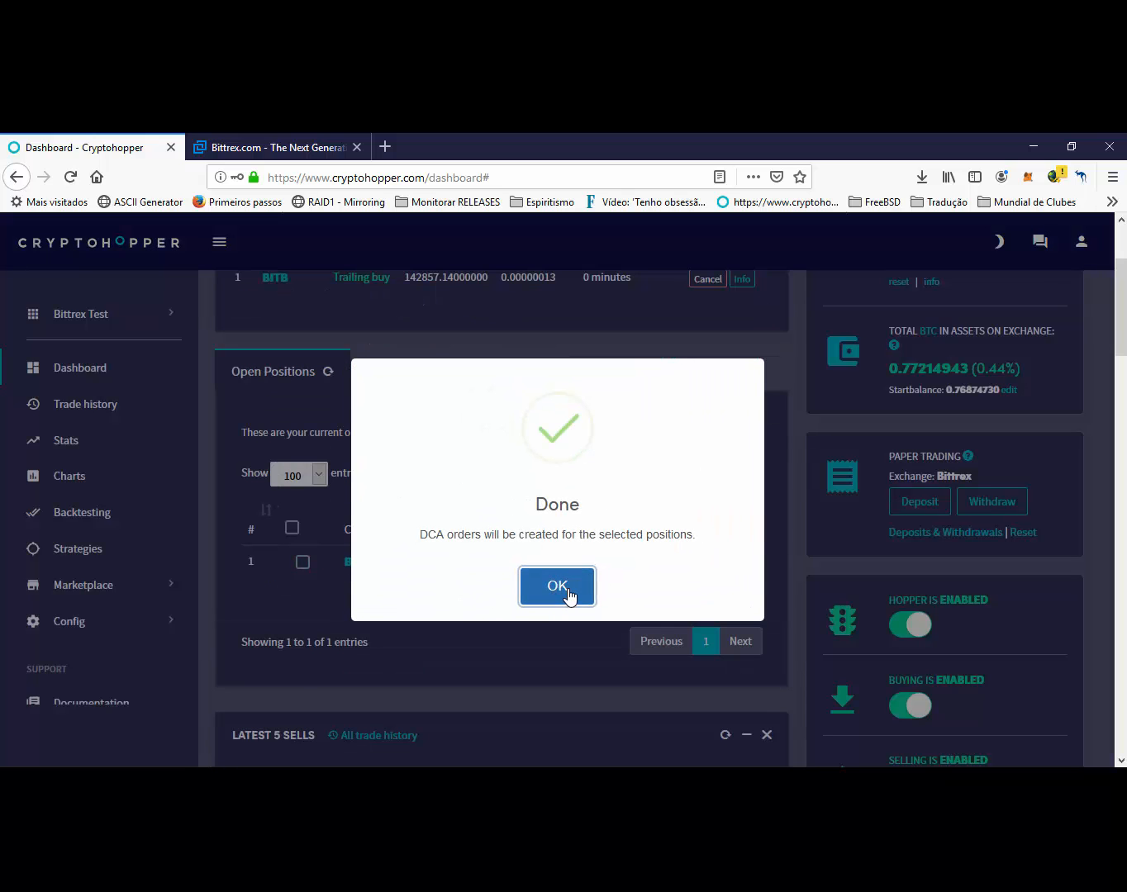
click(568, 593)
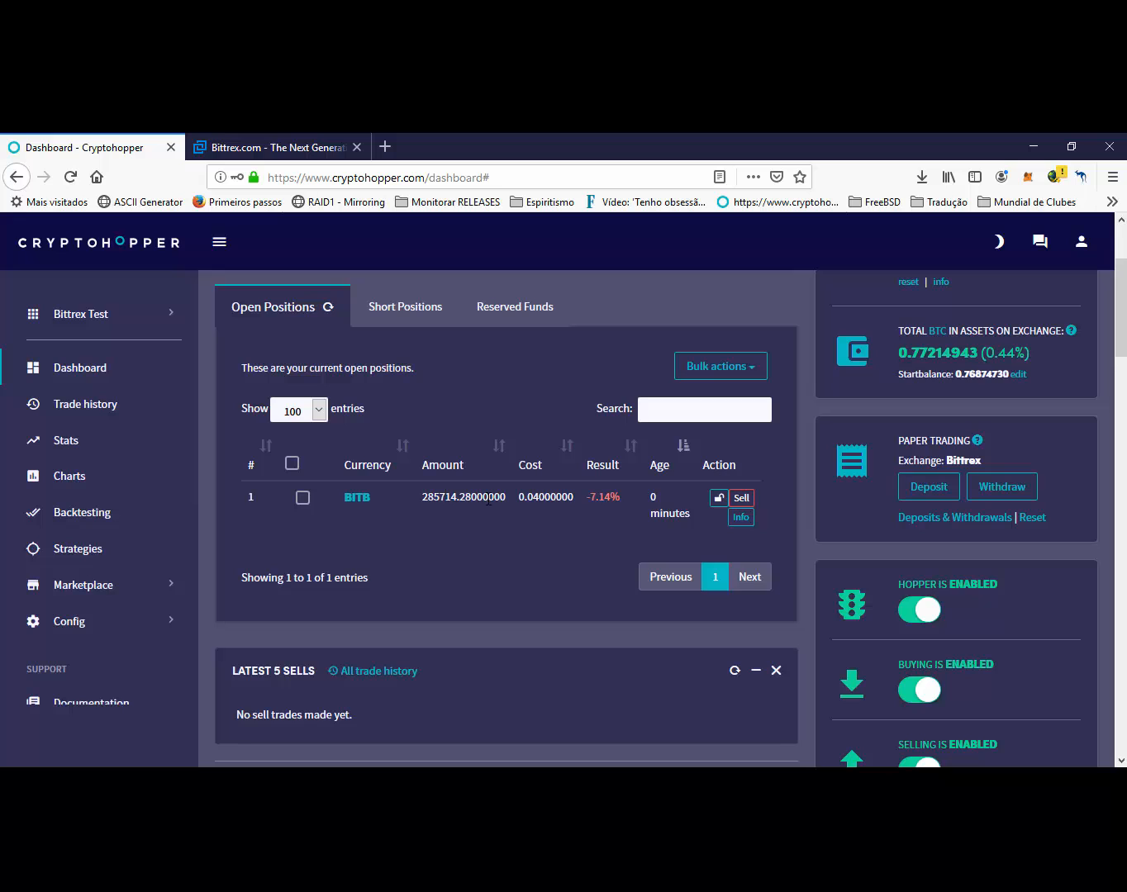
click(741, 517)
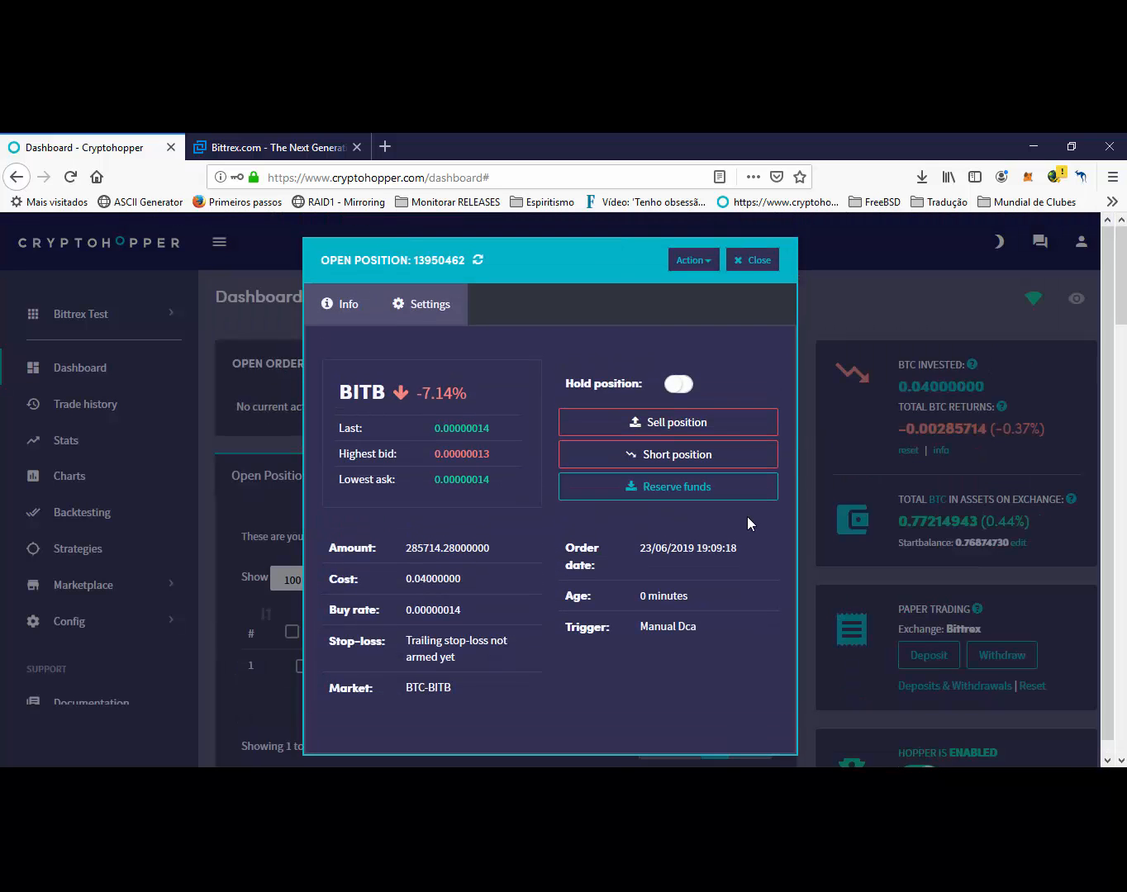
click(765, 266)
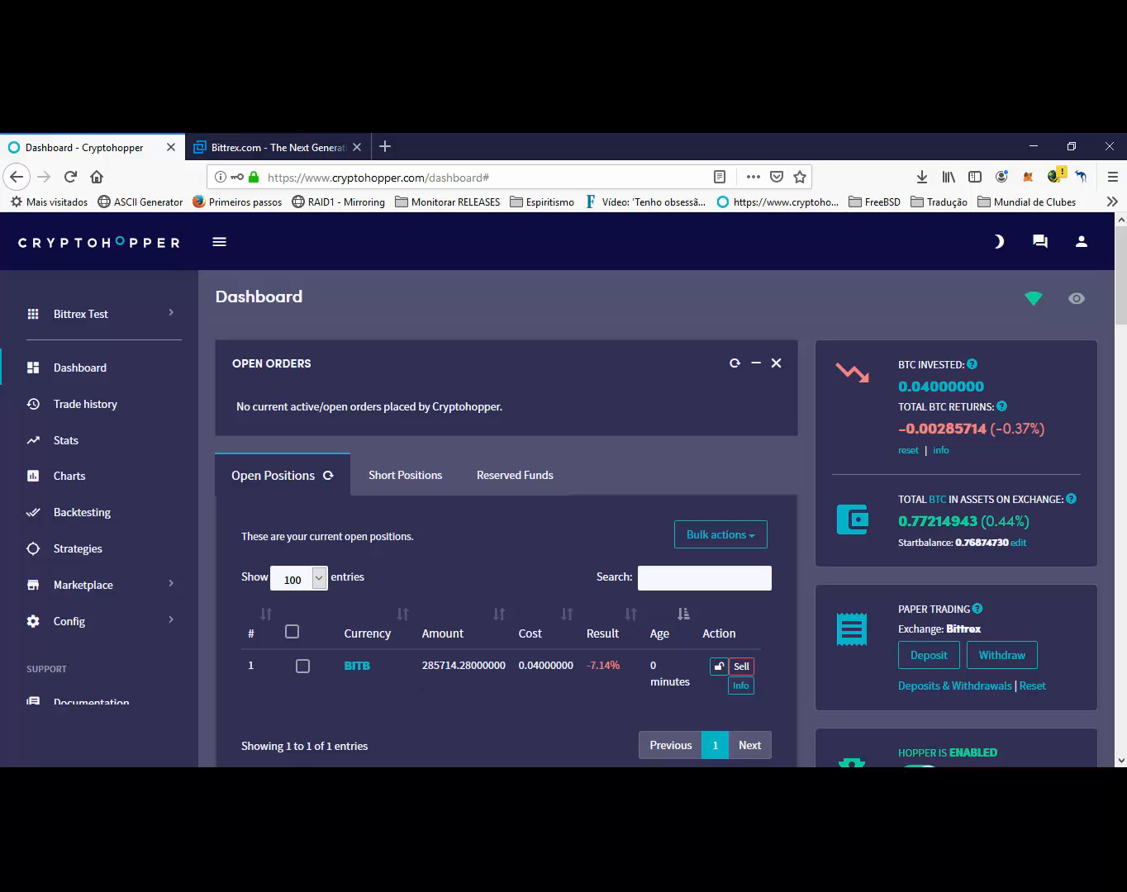
- Switch to the Windows calculator, divide 100 by 13, and return to the Cryptohopper dashboard
key(alt+Tab)
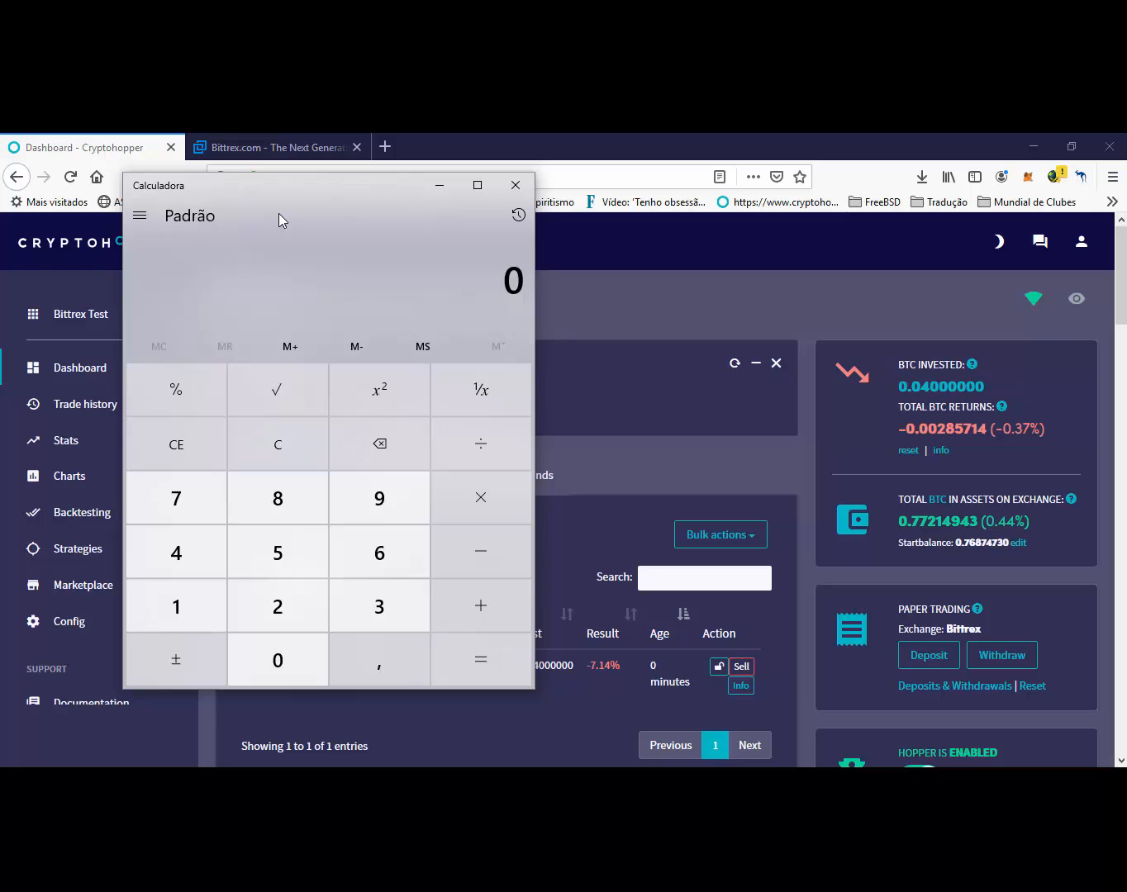
text(13)
key(BackSpace)
text(00/)
key(Delete)
text(13)
key(Return)
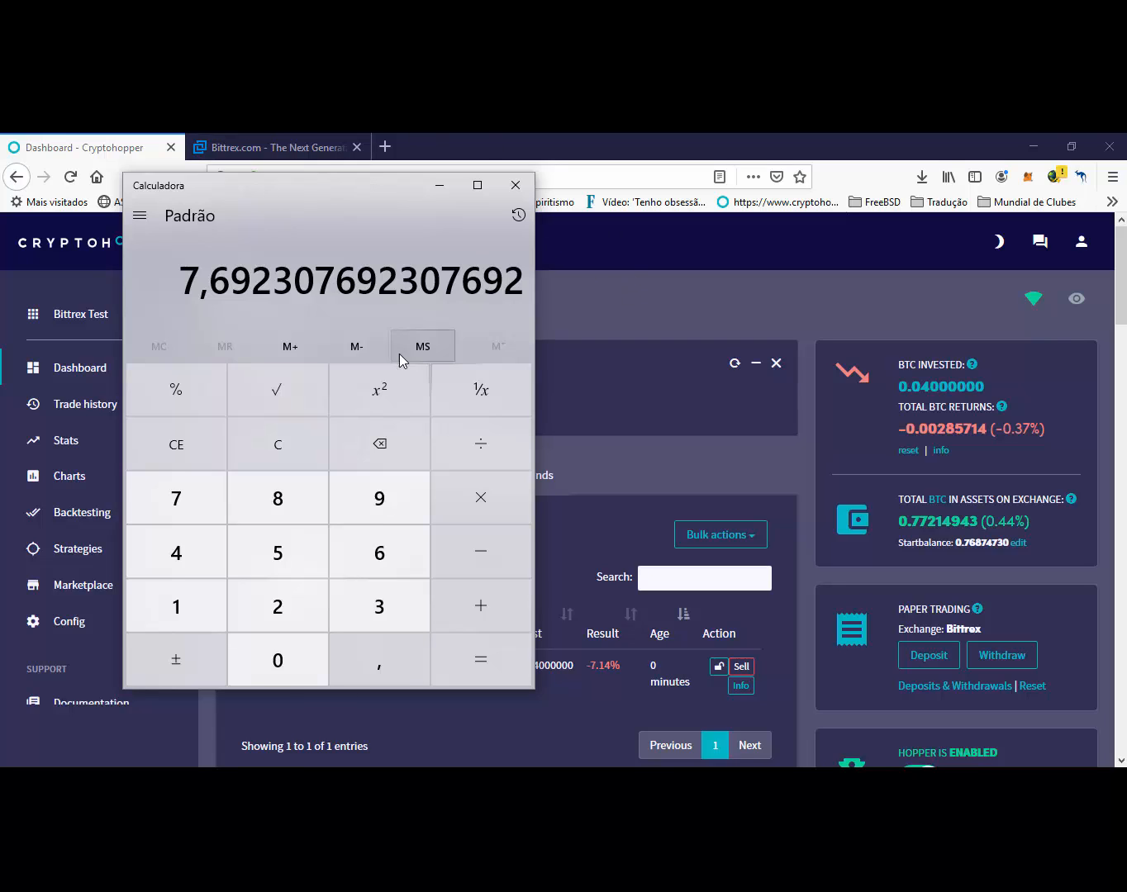
click(438, 184)
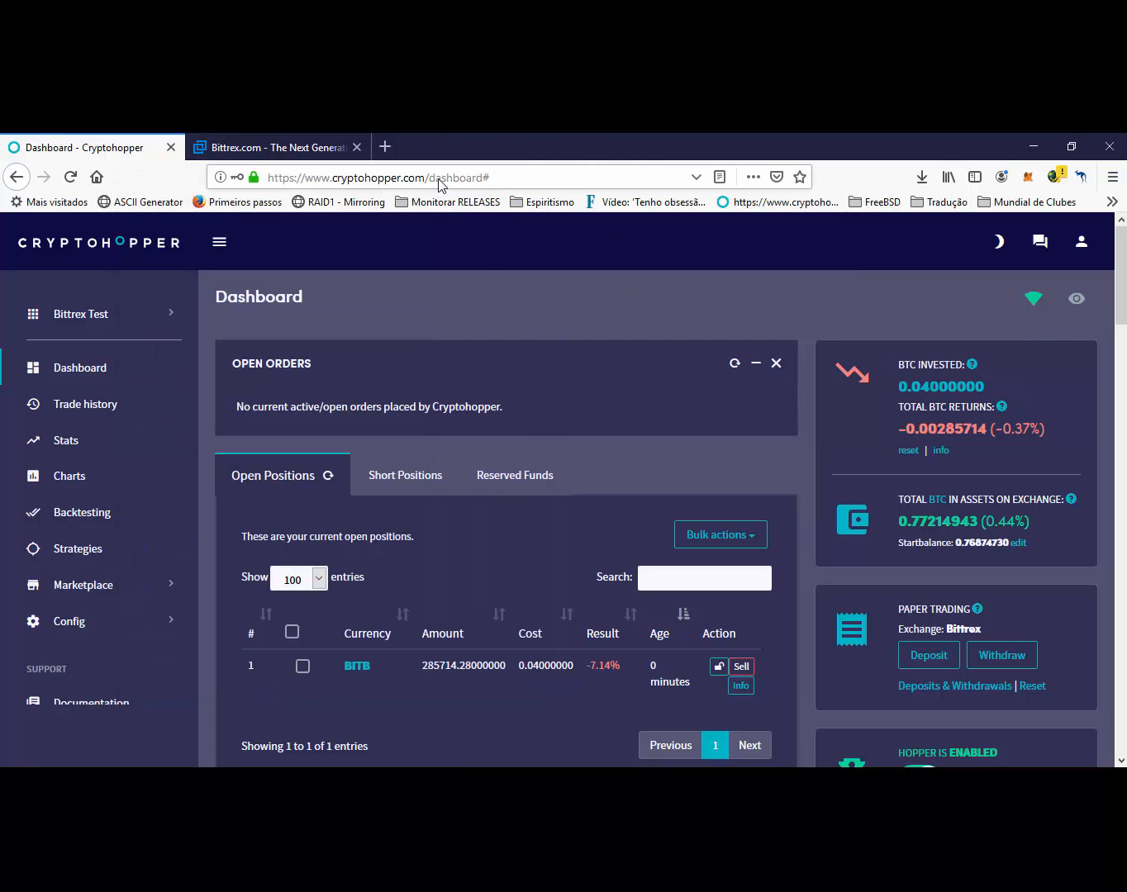
- Create one more DCA order for the enlarged BITB open position and confirm it
click(302, 666)
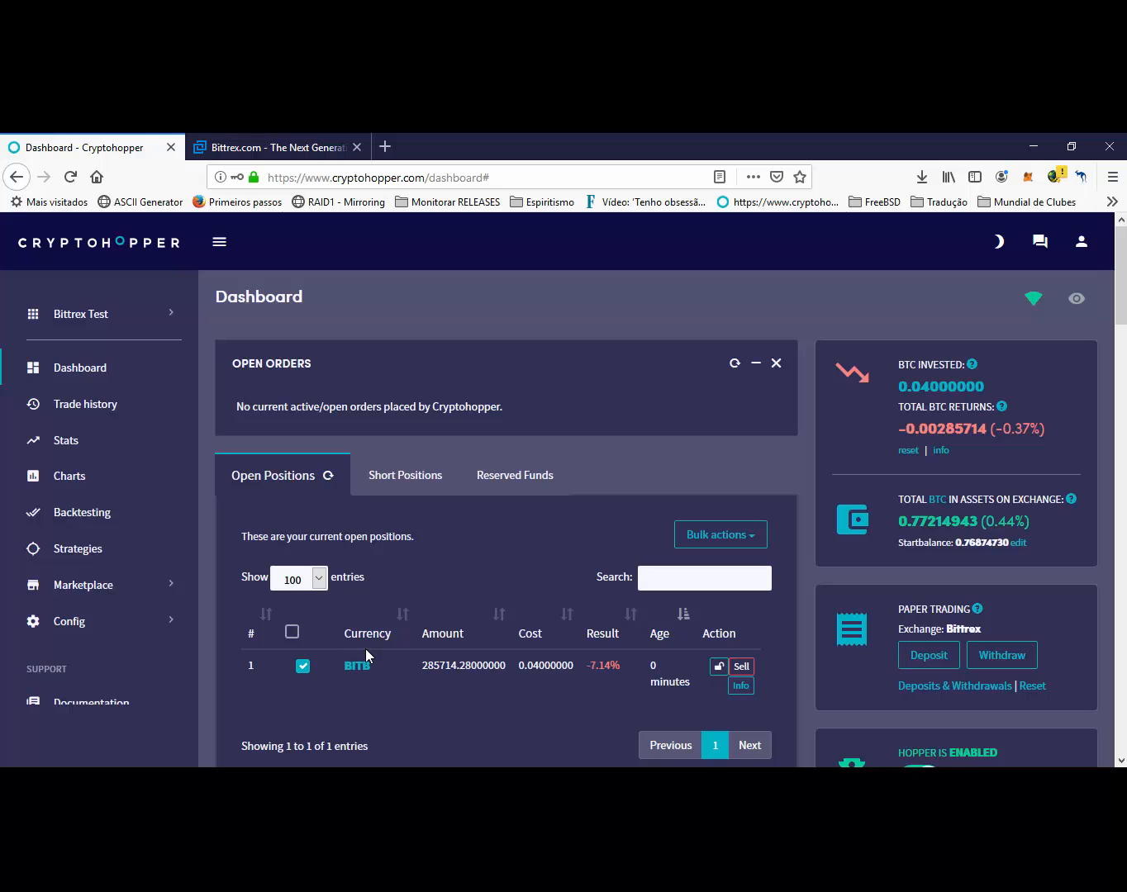
click(712, 535)
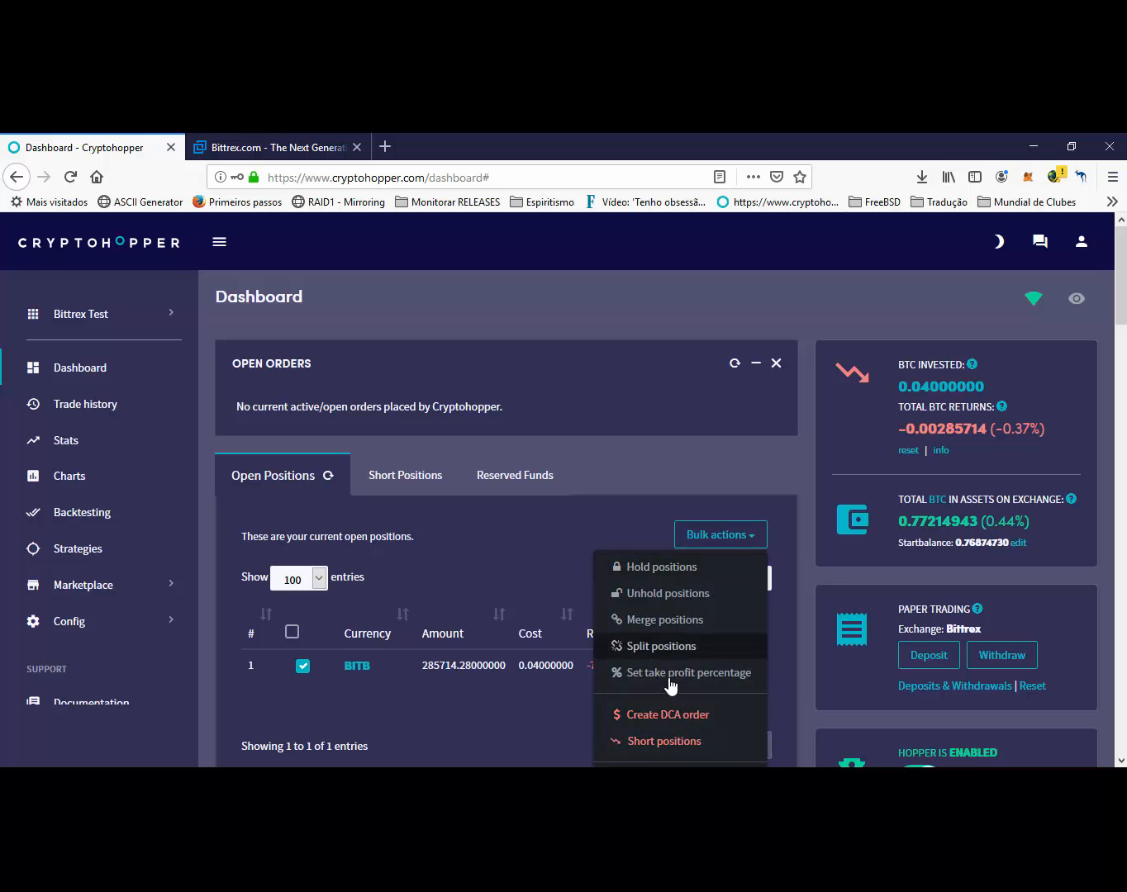
click(656, 718)
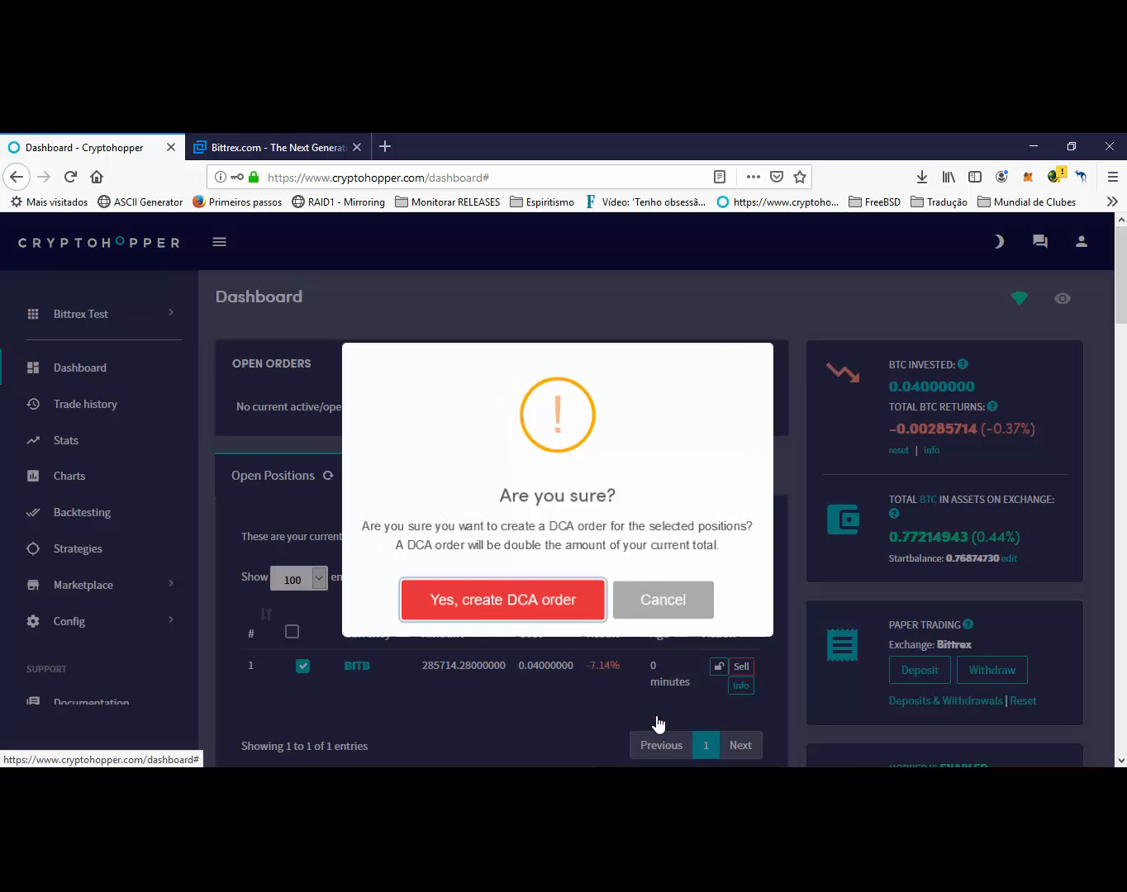
click(522, 597)
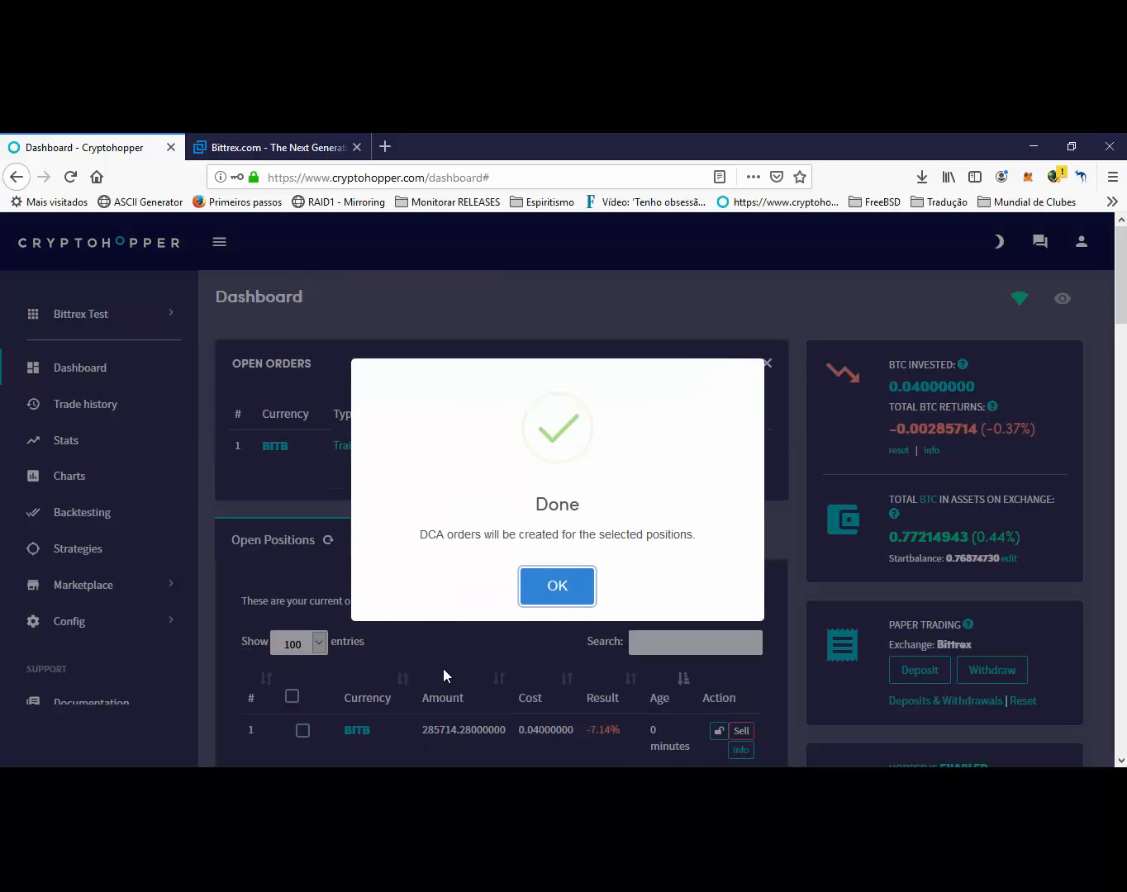
click(422, 741)
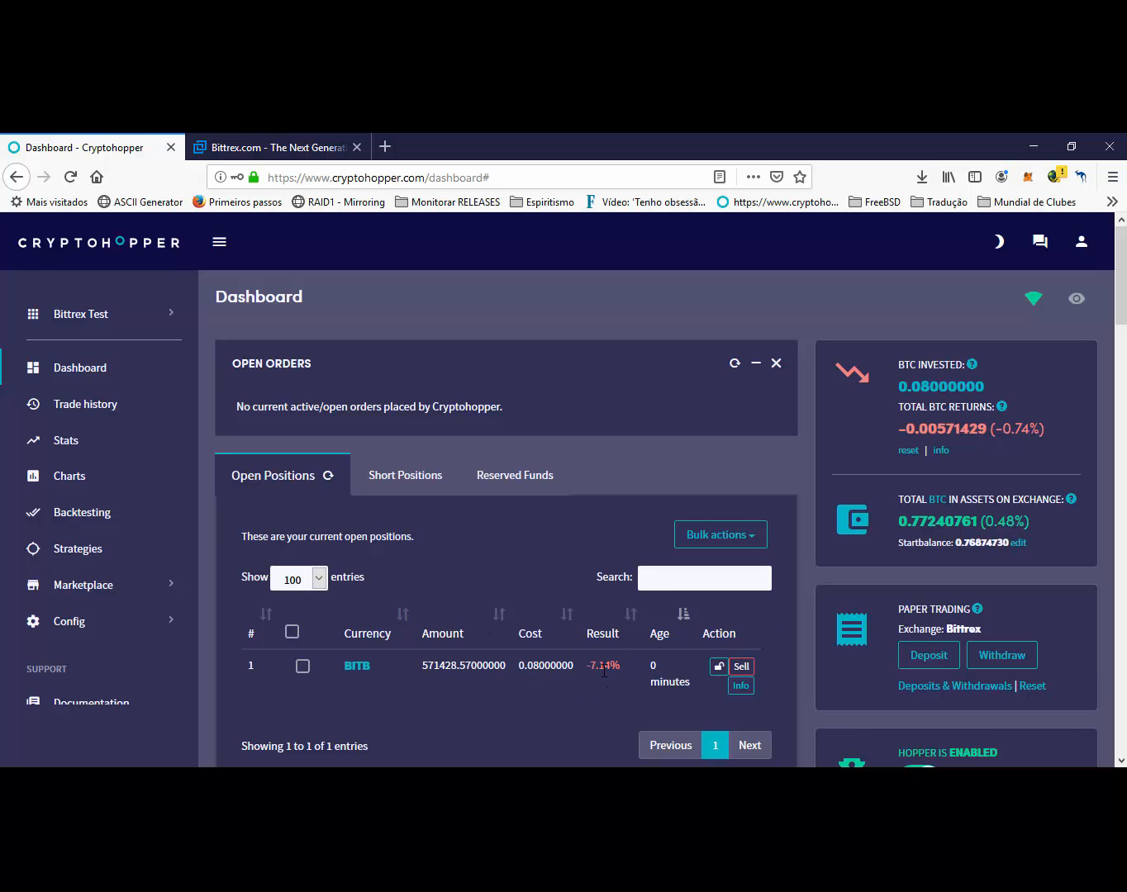
- Open the BITB position's details again, compare its last price with the highest bid, and close them
click(742, 686)
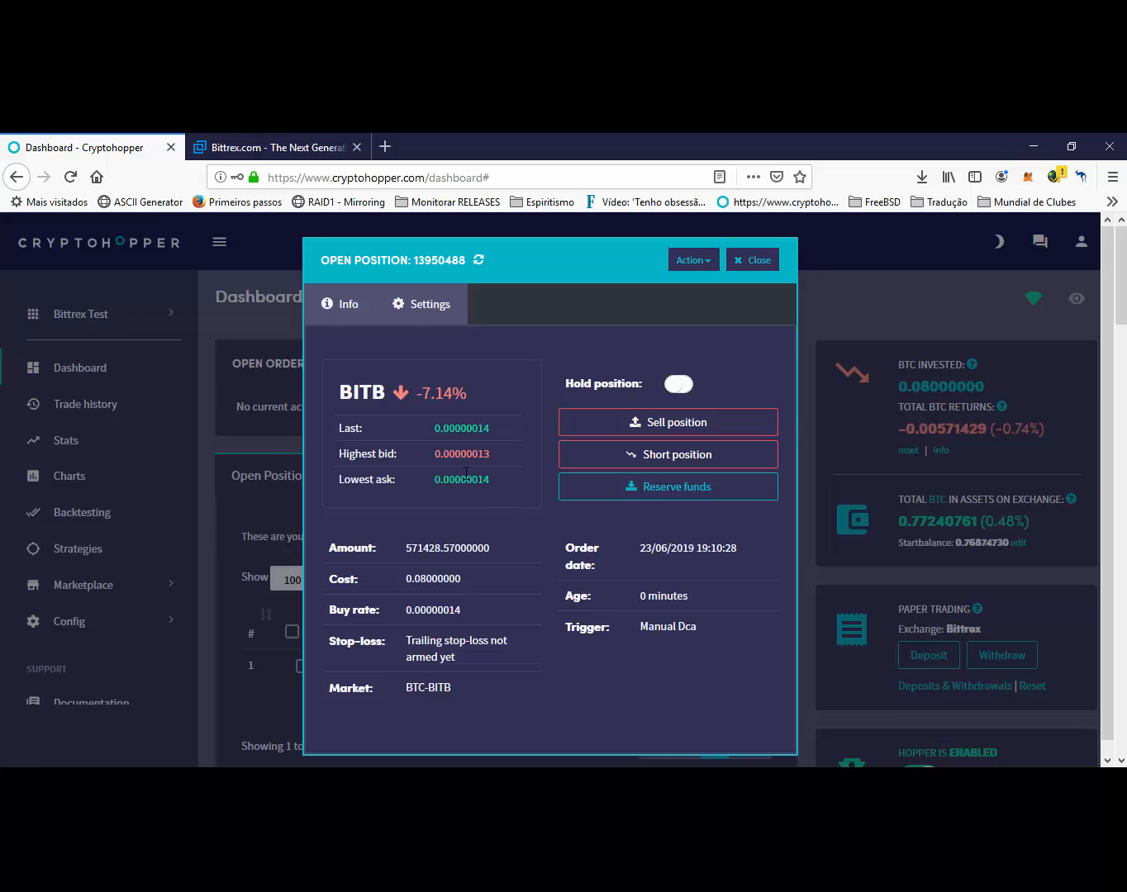
drag(436, 427, 499, 430)
drag(428, 456, 517, 459)
click(745, 263)
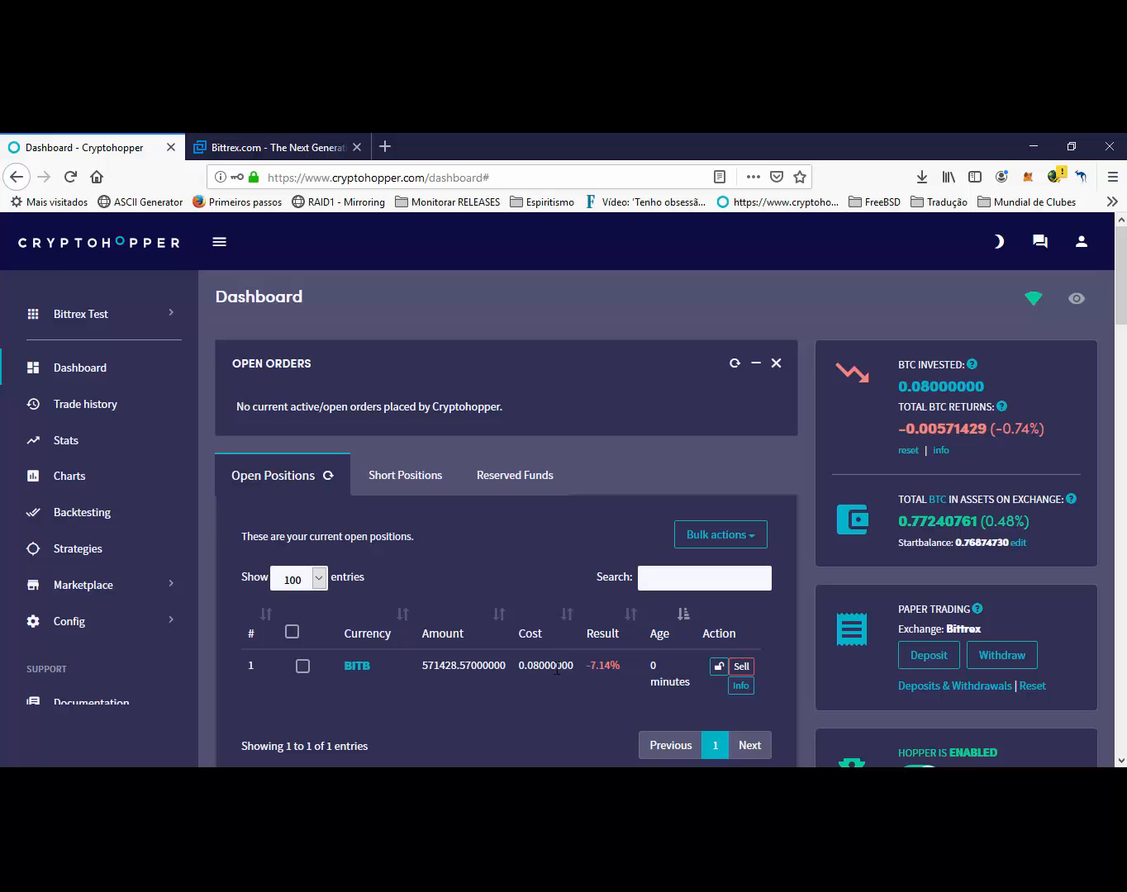
- Look through the dashboard from the open positions and last signal output to the current target and current assets
scroll(548, 744, down, 5)
scroll(547, 739, down, 10)
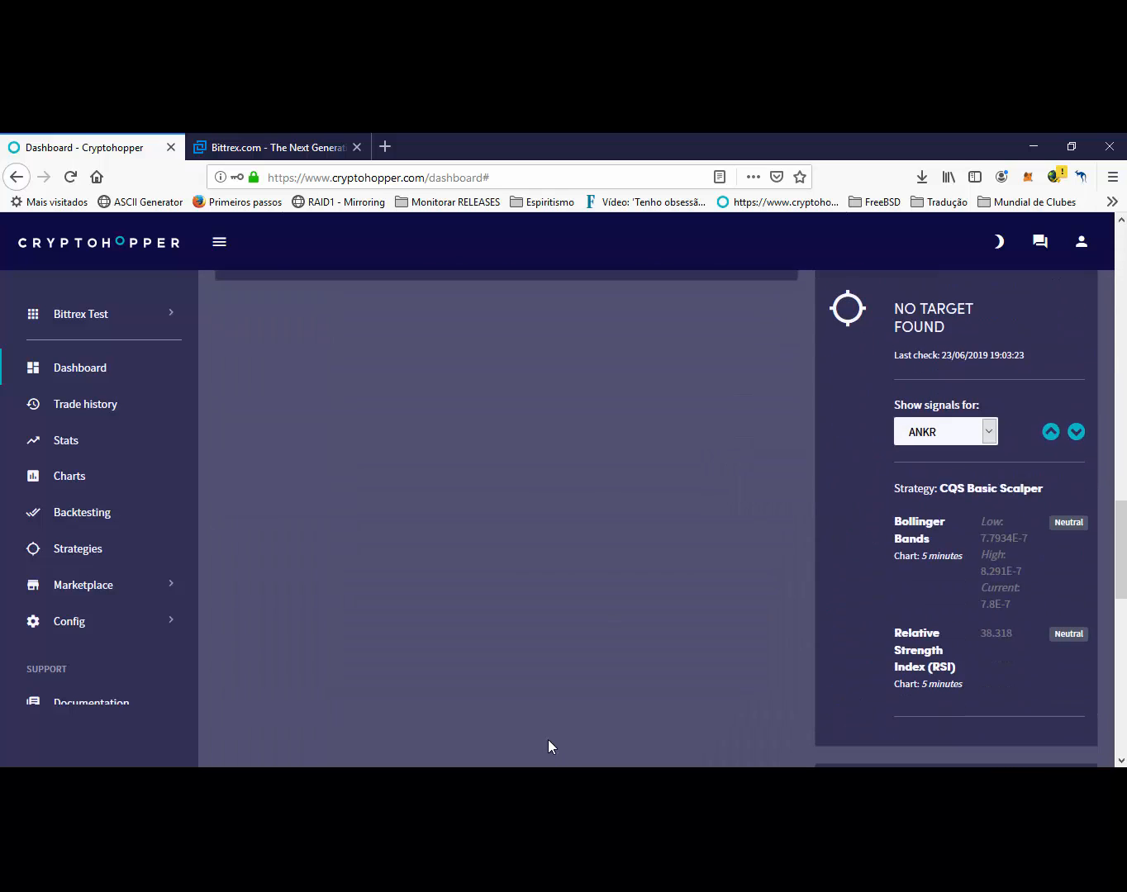
scroll(549, 740, up, 4)
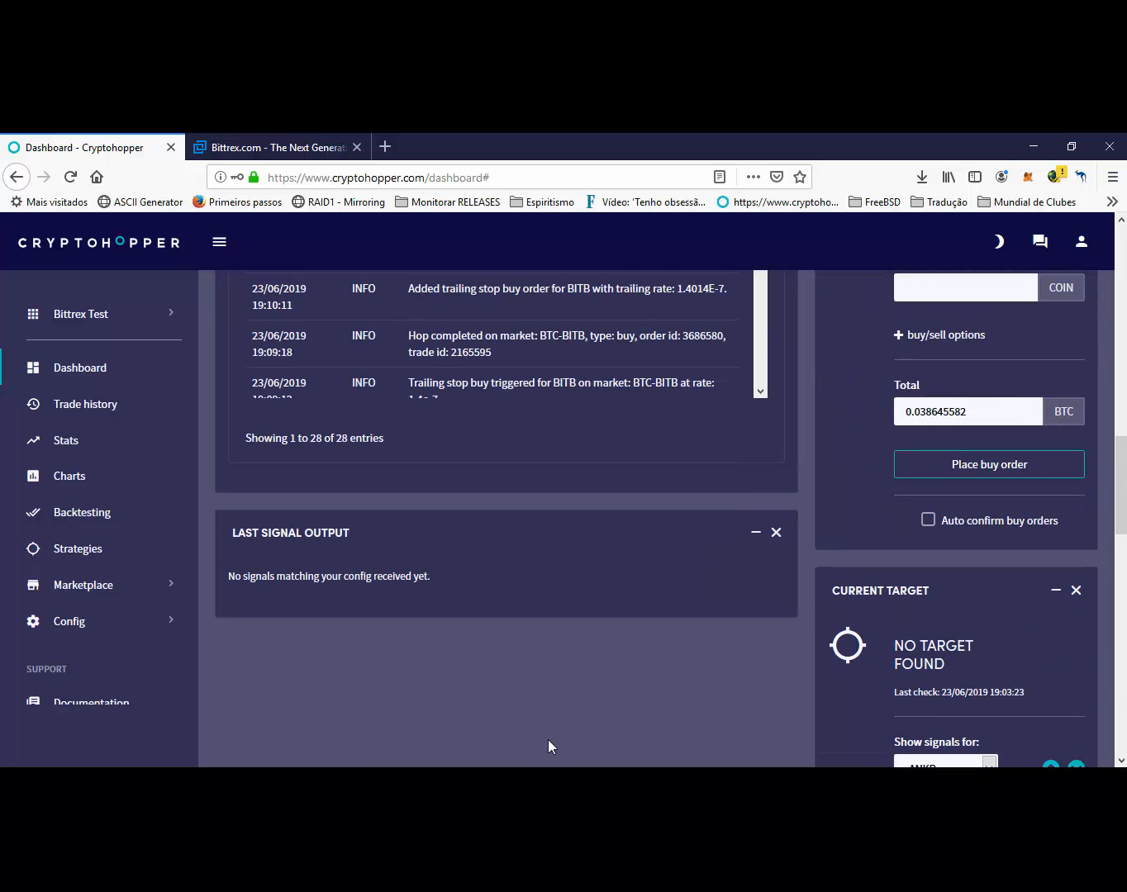
scroll(544, 726, up, 10)
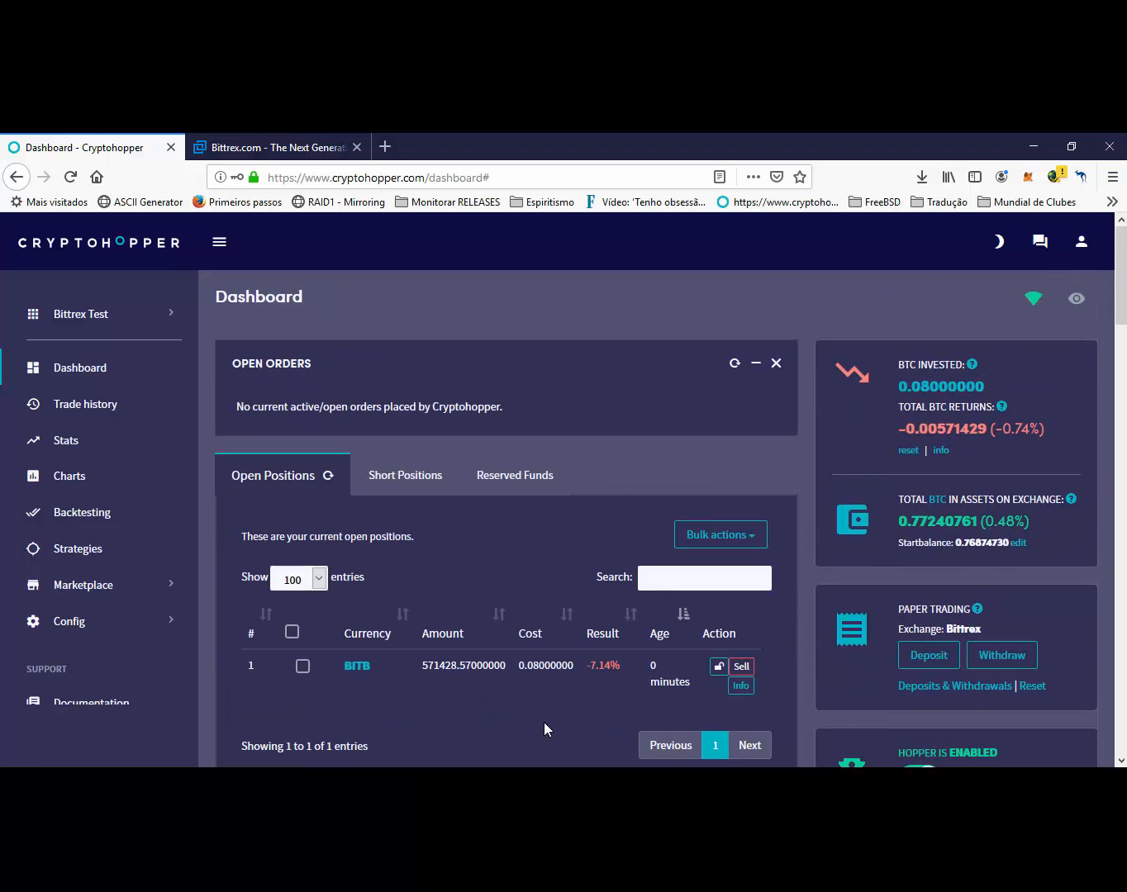
scroll(543, 726, down, 2)
scroll(544, 721, down, 10)
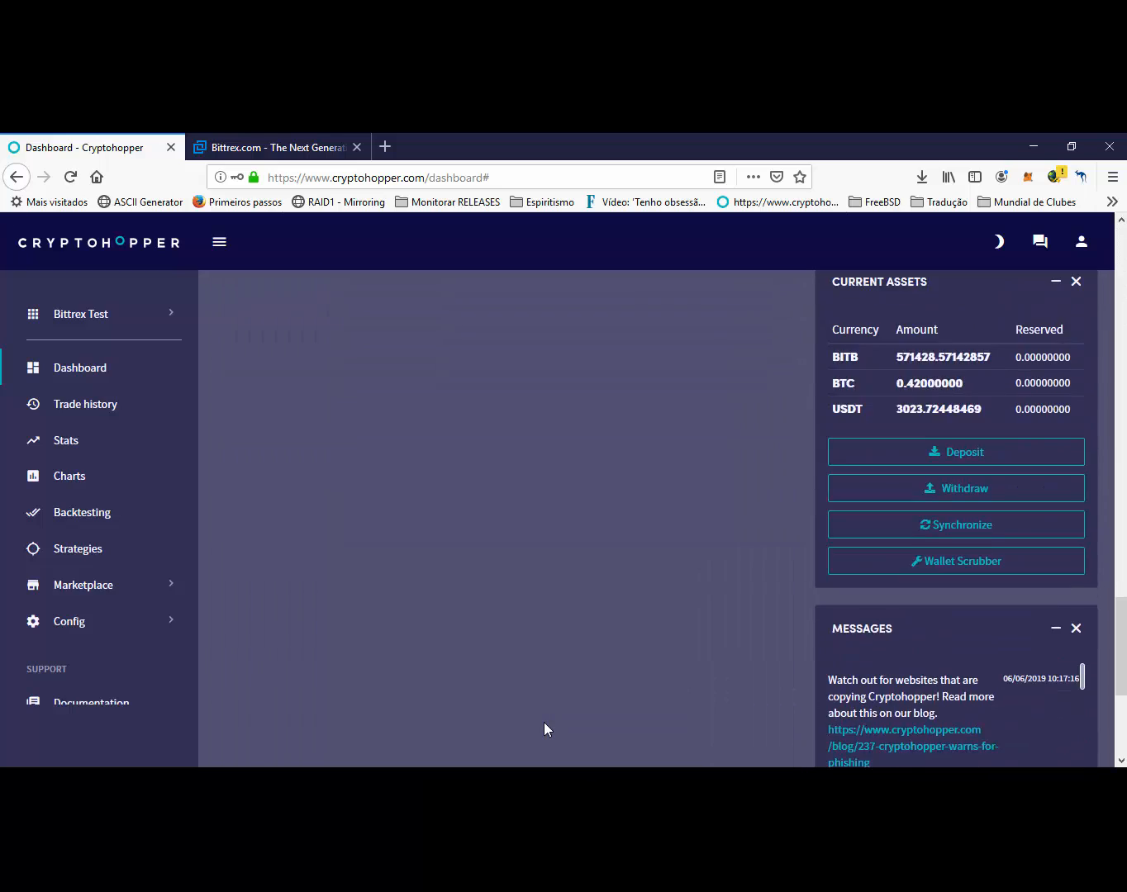
scroll(544, 722, up, 6)
scroll(543, 722, up, 8)
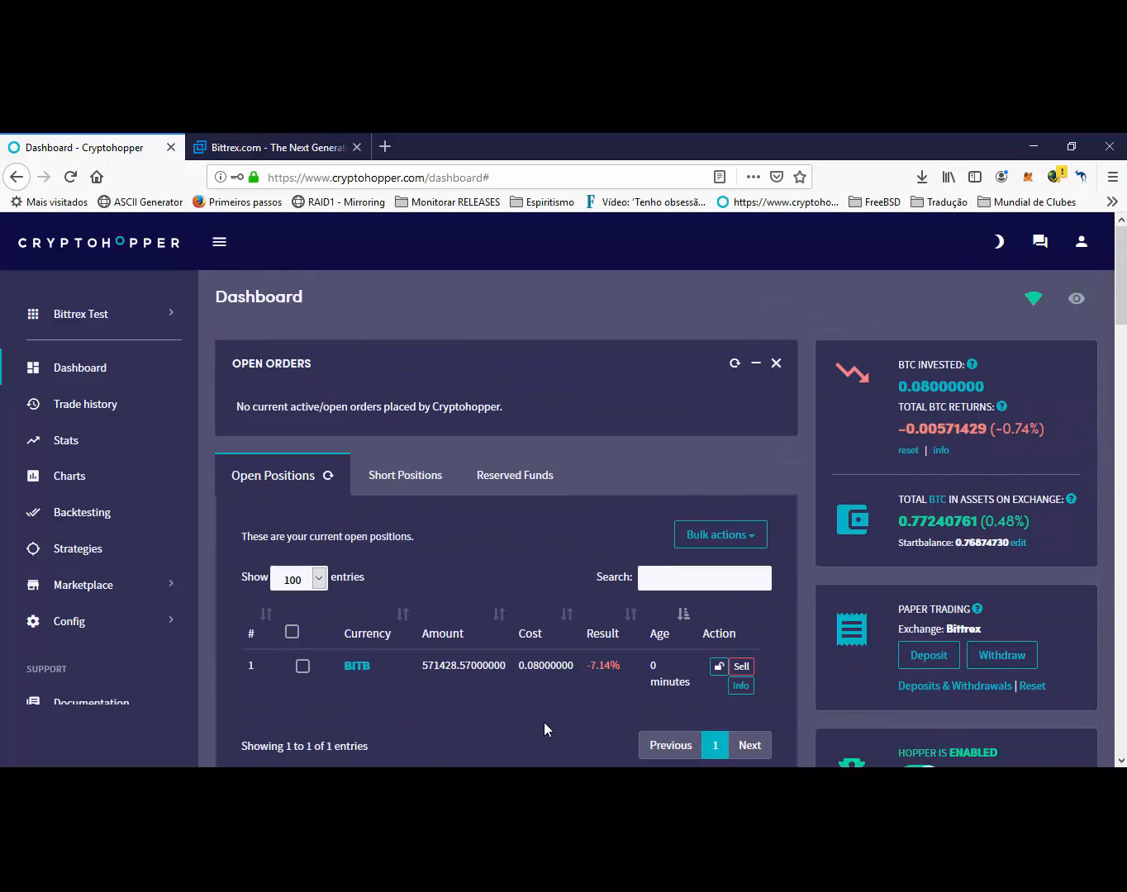
scroll(544, 722, down, 2)
scroll(543, 722, down, 10)
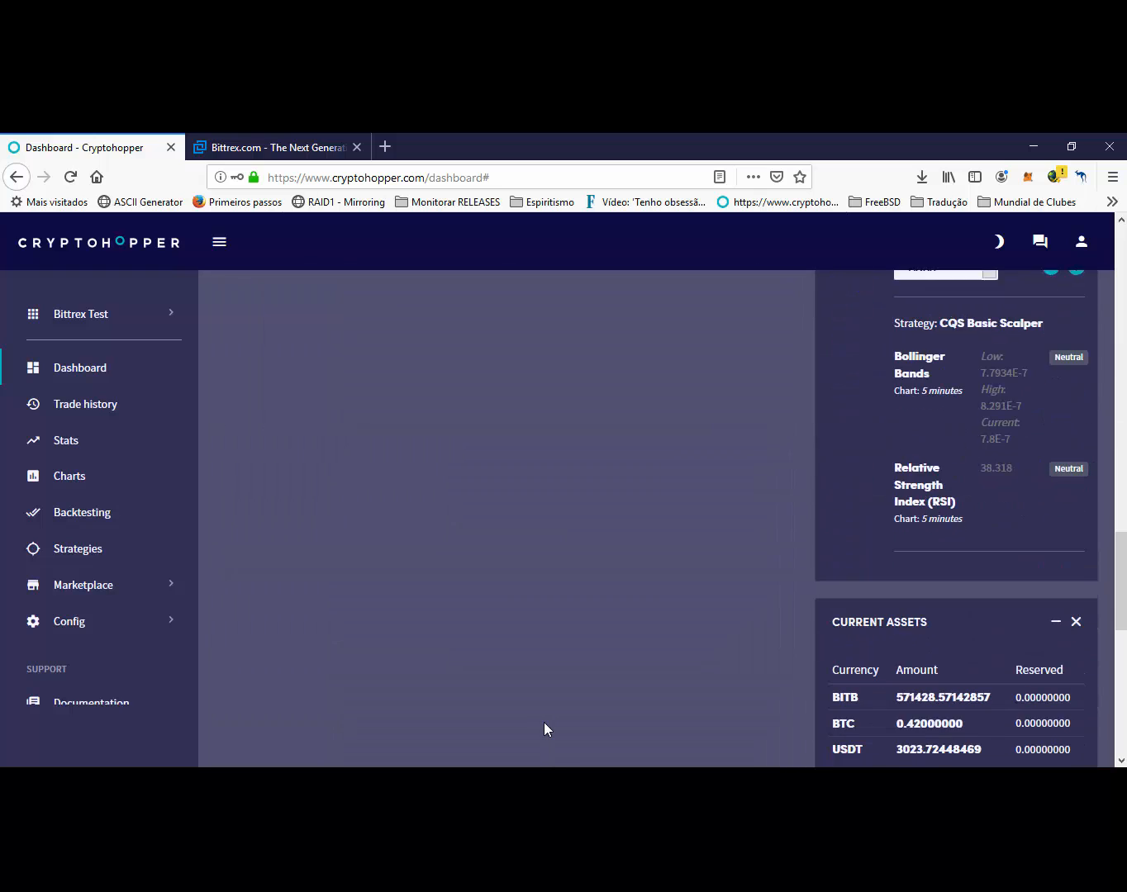
- Check the last check time of the current target and the newest BITB entries in the Cryptohopper output log
scroll(544, 721, up, 6)
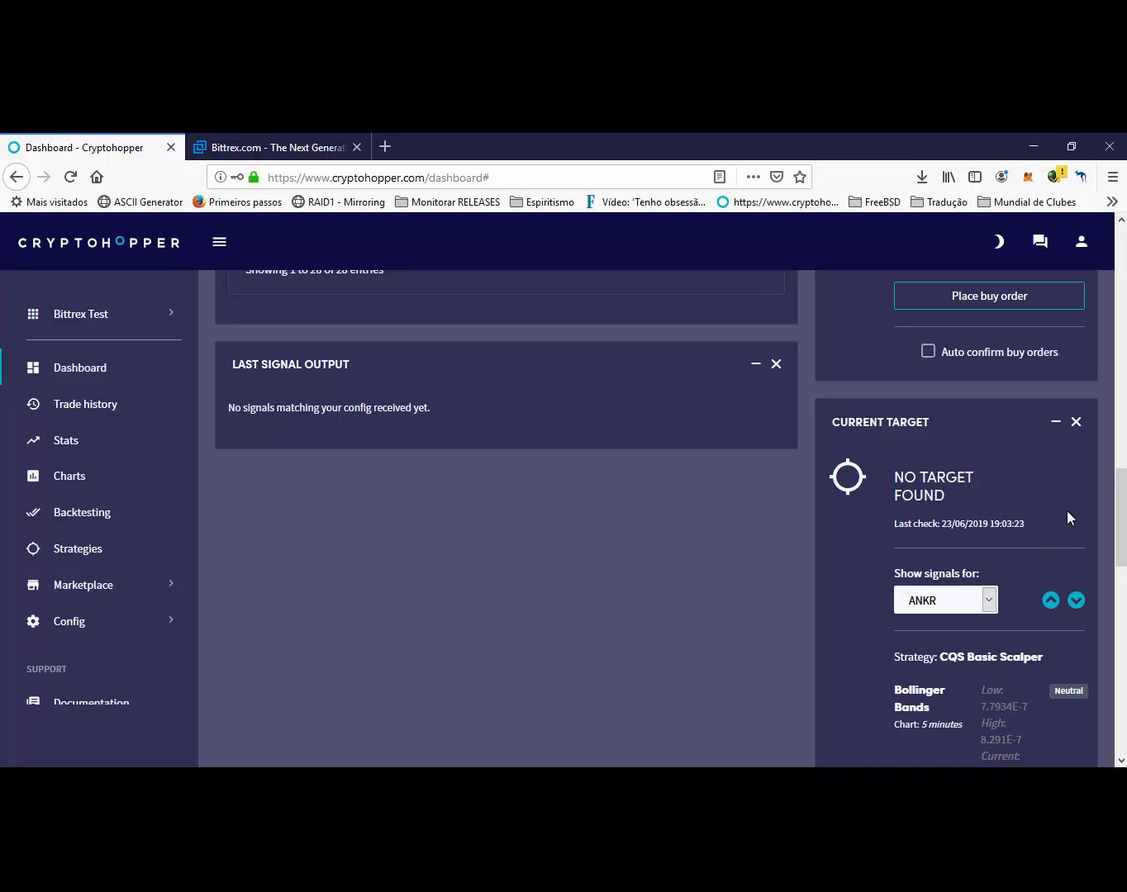
drag(1002, 523, 1060, 520)
click(789, 549)
scroll(453, 652, up, 15)
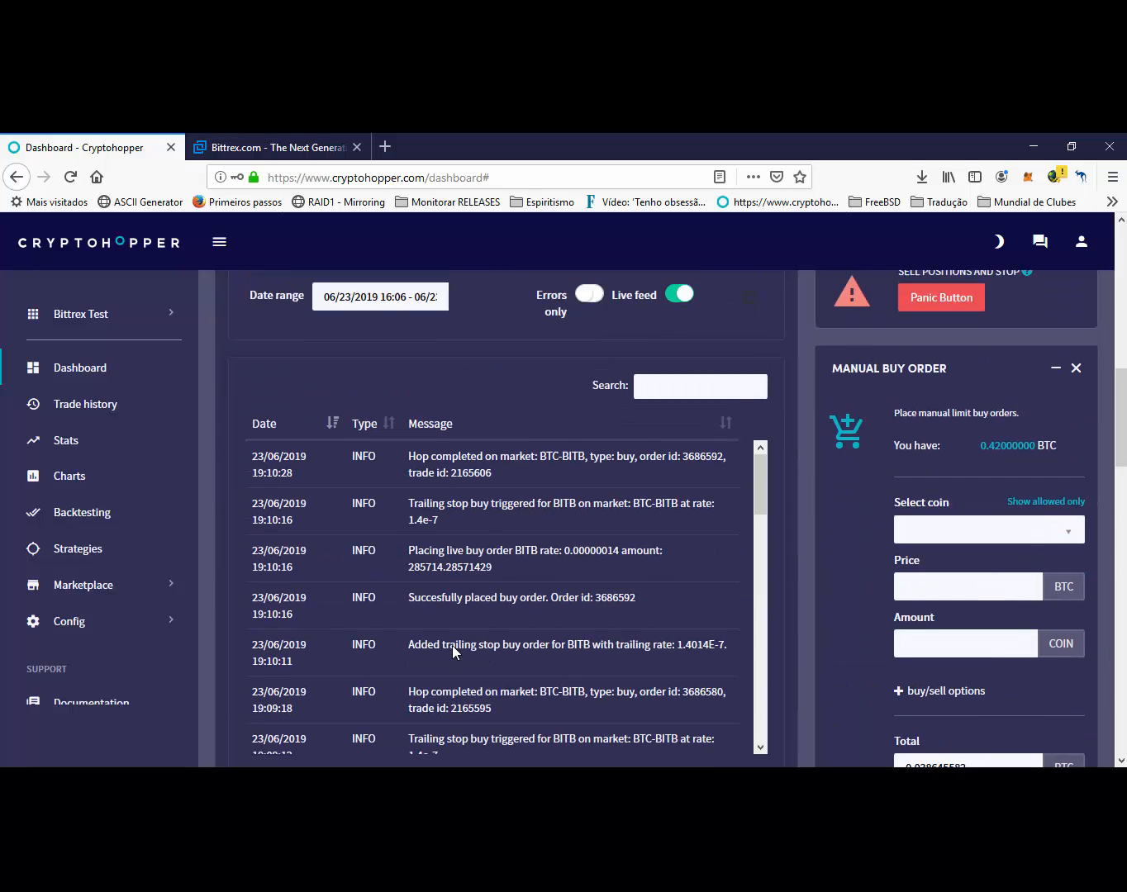